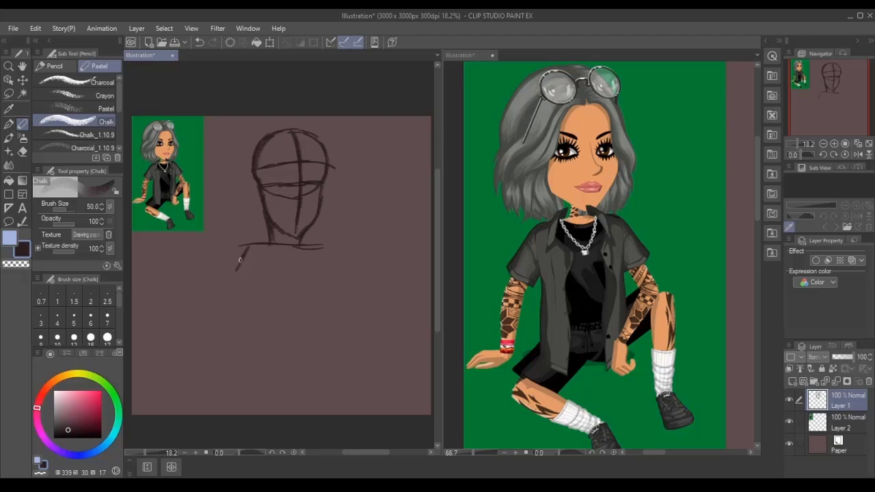
Sketch the torso outline below the shoulder line with the Chalk brush, and transform the figure sketch to a smaller size.
mouse_move(235, 271)
left_mouse_down()
mouse_move(251, 337)
mouse_move(306, 361)
left_mouse_up()
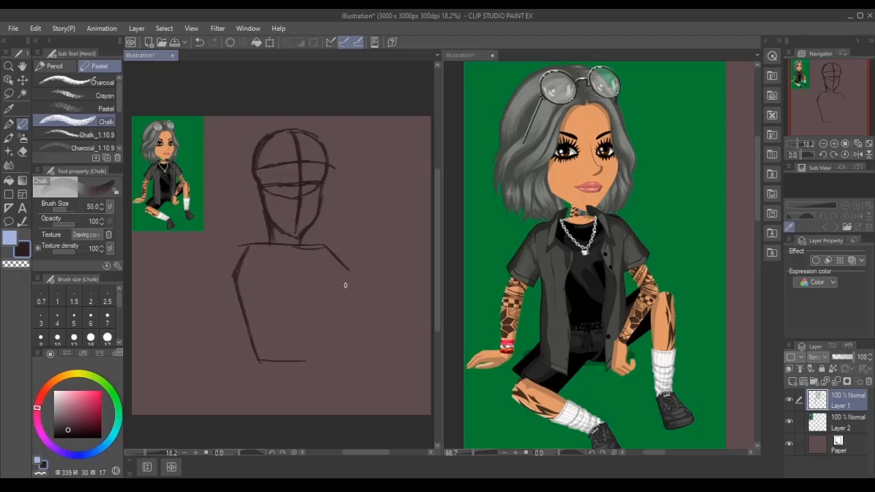
left_click_drag(347, 274, 327, 359)
left_click_drag(246, 245, 244, 246)
key("ctrl+t")
mouse_move(351, 125)
left_mouse_down()
mouse_move(319, 215)
mouse_move(311, 205)
mouse_move(326, 217)
left_mouse_up()
left_click(265, 327)
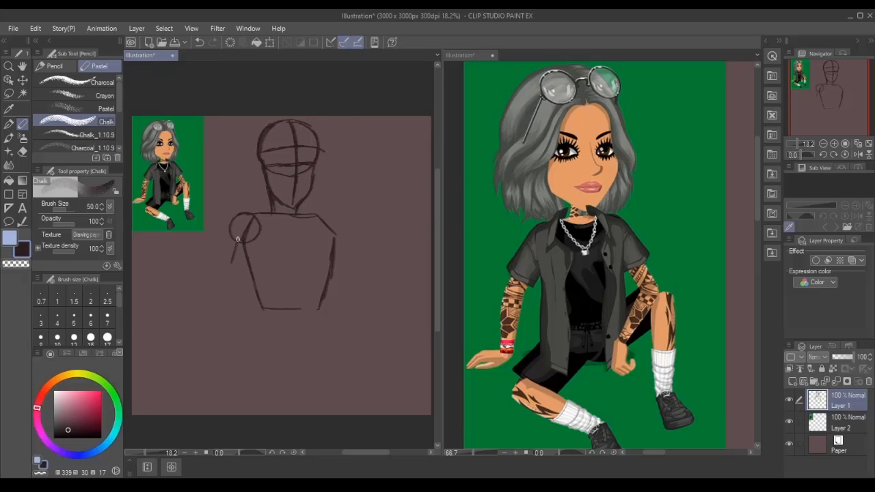
Sketch the straight arm with circles for shoulder and elbow and a block hand, and add the flared hip outline.
left_click_drag(224, 285, 237, 289)
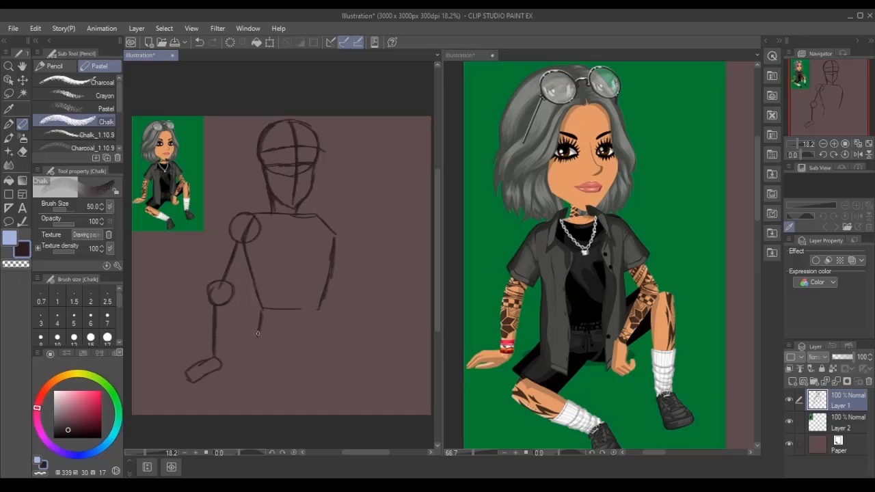
mouse_move(260, 313)
left_mouse_down()
mouse_move(248, 367)
mouse_move(278, 375)
left_mouse_up()
left_click_drag(328, 324, 314, 372)
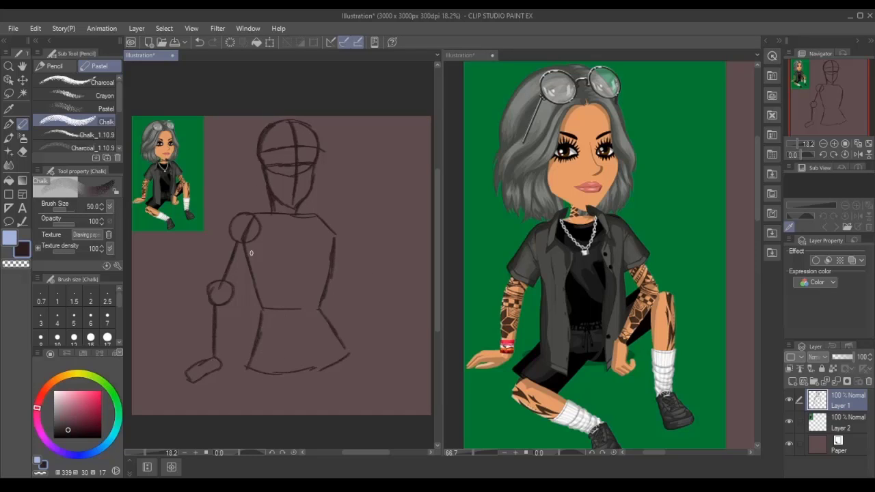
Scale the figure sketch down further and move it up so that space is left for the legs.
left_click(270, 41)
mouse_move(351, 117)
left_mouse_down()
mouse_move(342, 137)
mouse_move(342, 120)
left_mouse_up()
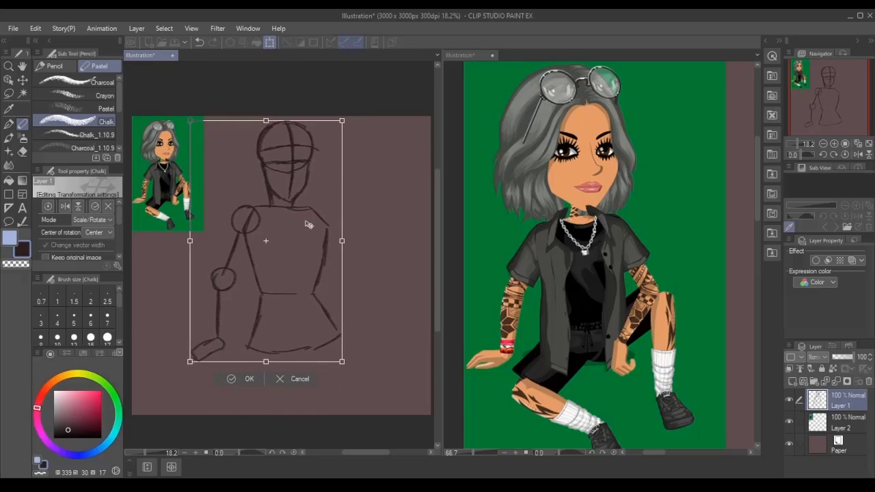
left_click_drag(336, 242, 330, 241)
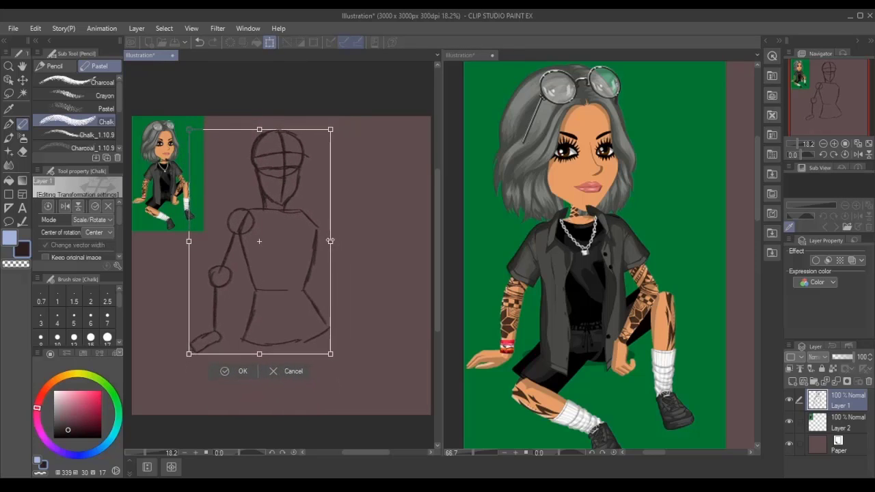
left_click_drag(264, 304, 265, 298)
key("Return")
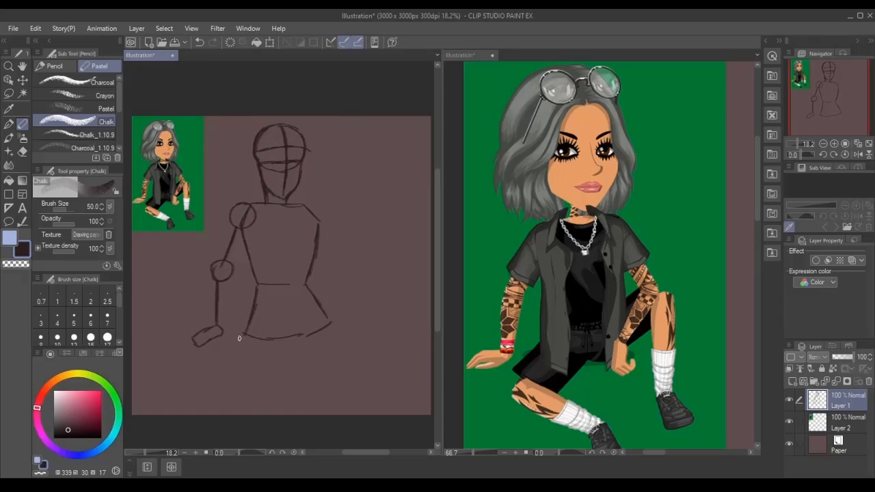
Sketch both bent legs with knee circles and block feet, and the second arm with joint circles and a fist.
mouse_move(255, 335)
left_mouse_down()
mouse_move(197, 362)
mouse_move(192, 394)
mouse_move(216, 373)
left_mouse_up()
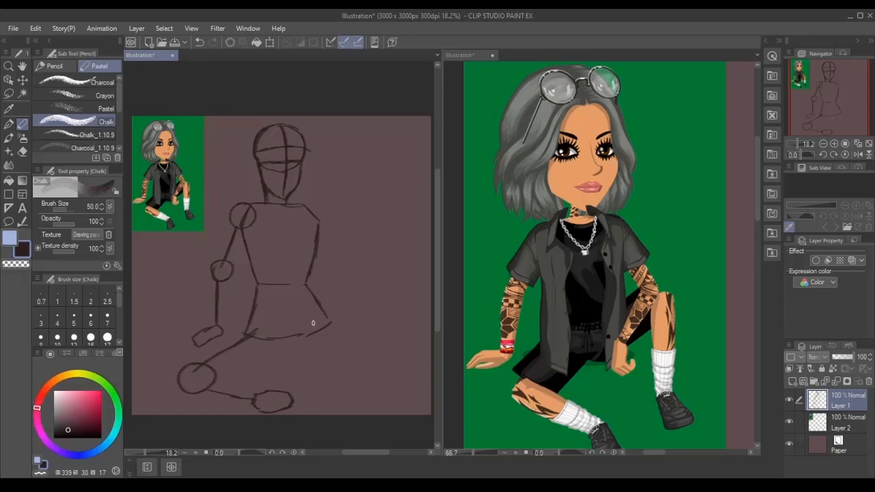
mouse_move(303, 332)
left_mouse_down()
mouse_move(342, 282)
mouse_move(350, 372)
left_mouse_up()
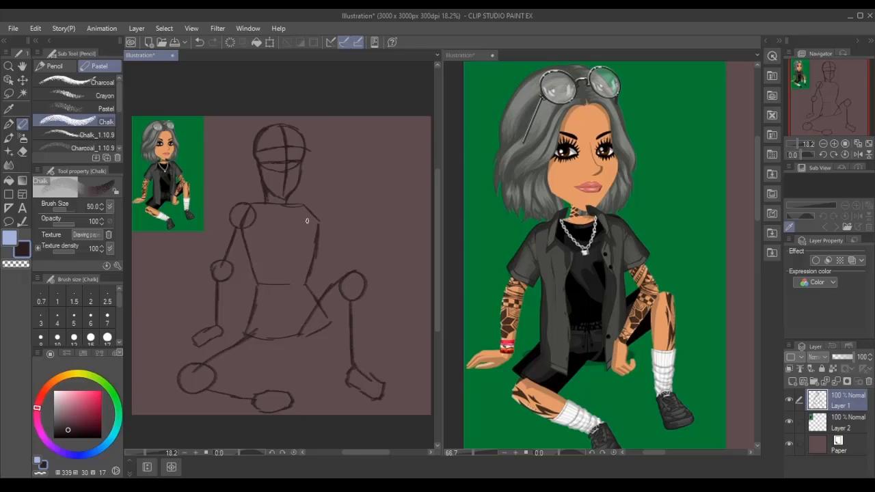
left_click_drag(307, 220, 321, 224)
mouse_move(353, 266)
left_mouse_down()
mouse_move(327, 296)
mouse_move(314, 333)
left_mouse_up()
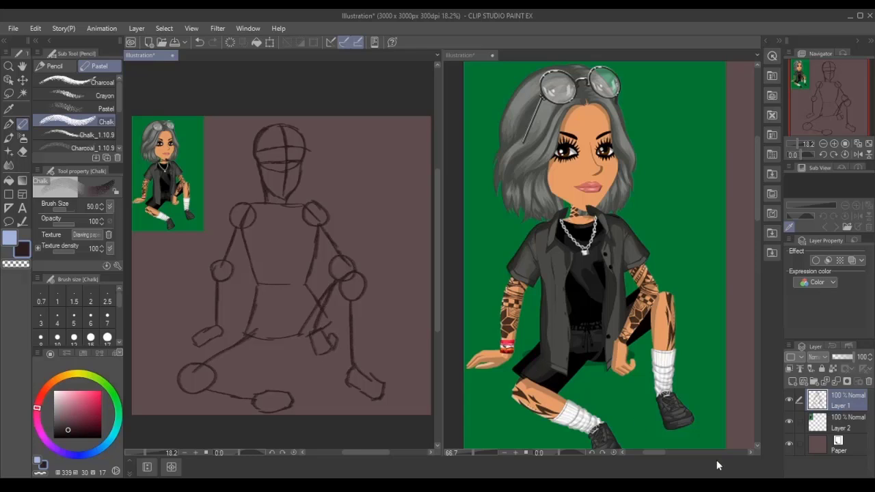
Set the sketch layer's opacity to 49% and add a new layer above it for drawing with the Mechanical pencil.
left_click(841, 358)
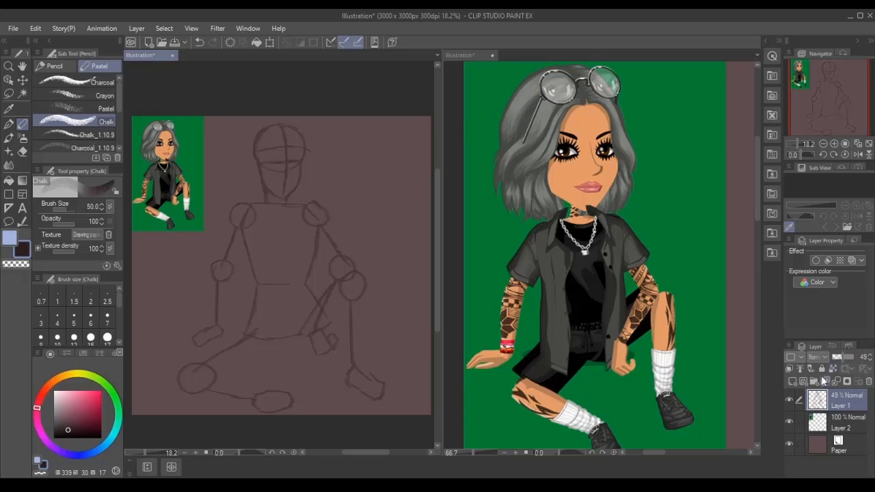
left_click(793, 381)
left_click(54, 66)
scroll(82, 113, "down", 3)
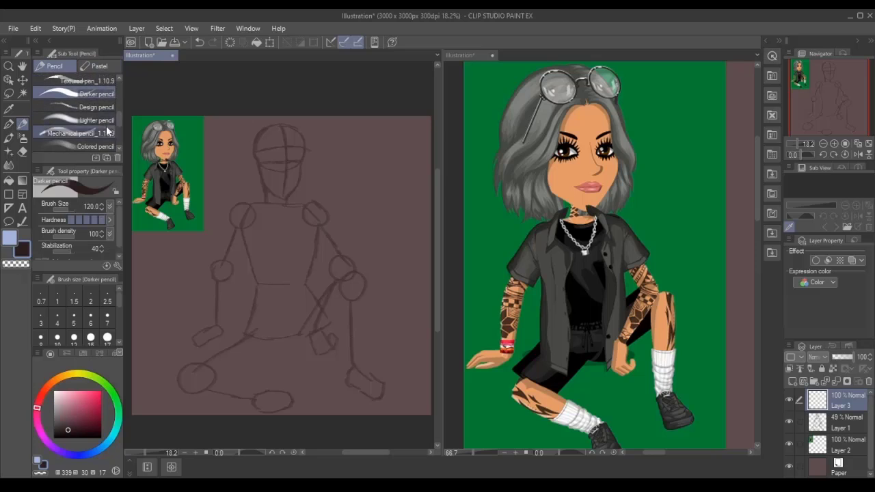
left_click(89, 133)
Try a nose line along the face's centre guide at brush size 30, and remove it.
scroll(281, 154, "up", 3)
scroll(281, 154, "up", 3)
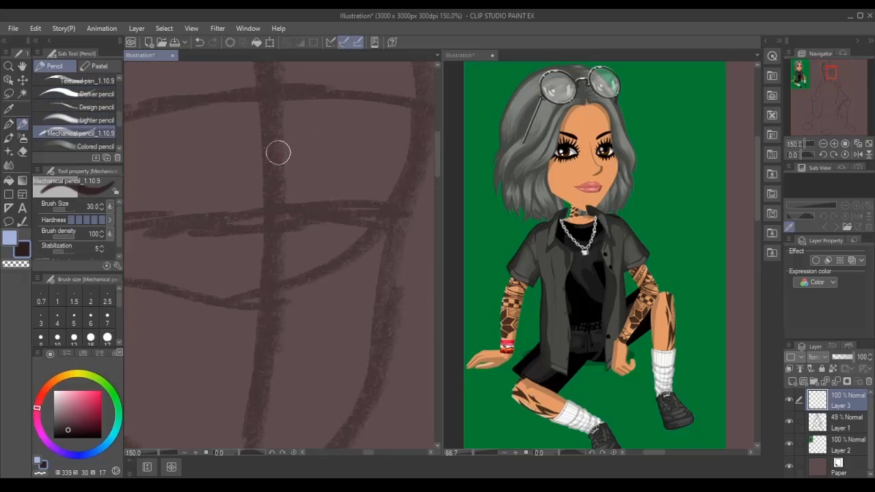
mouse_move(273, 140)
left_mouse_down()
mouse_move(285, 233)
mouse_move(322, 308)
mouse_move(300, 269)
mouse_move(295, 301)
mouse_move(273, 317)
left_mouse_up()
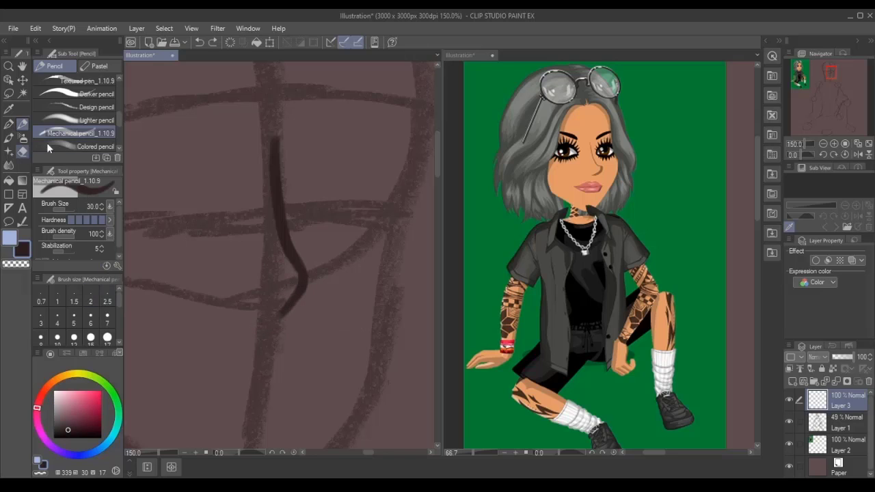
key("e")
mouse_move(277, 198)
left_mouse_down()
mouse_move(266, 131)
mouse_move(287, 246)
mouse_move(276, 273)
left_mouse_up()
scroll(75, 314, "down", 1)
left_click(107, 333)
Draw the nose line along the face's centre guide with the Mechanical pencil at size 20.
left_click(22, 124)
left_click(71, 334)
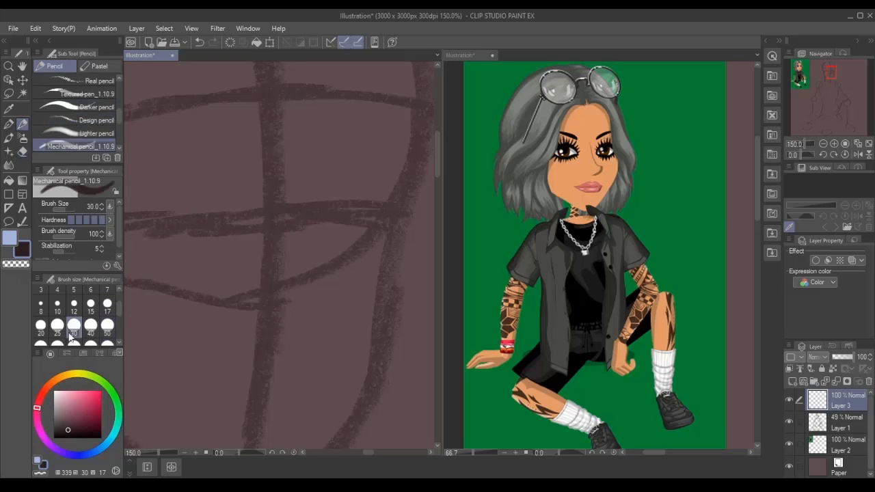
left_click(40, 325)
mouse_move(269, 117)
left_mouse_down()
mouse_move(293, 233)
mouse_move(311, 269)
mouse_move(277, 313)
left_mouse_up()
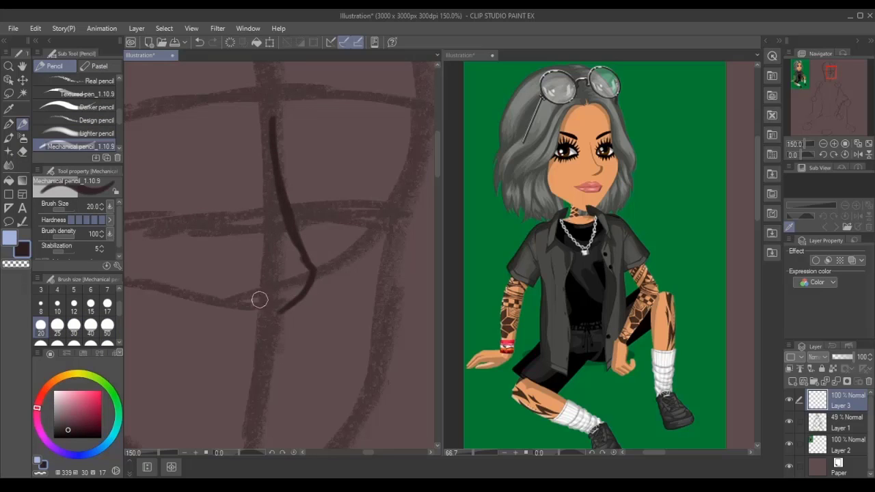
Try another nose stroke over the existing line and undo it.
scroll(387, 411, "left", 3)
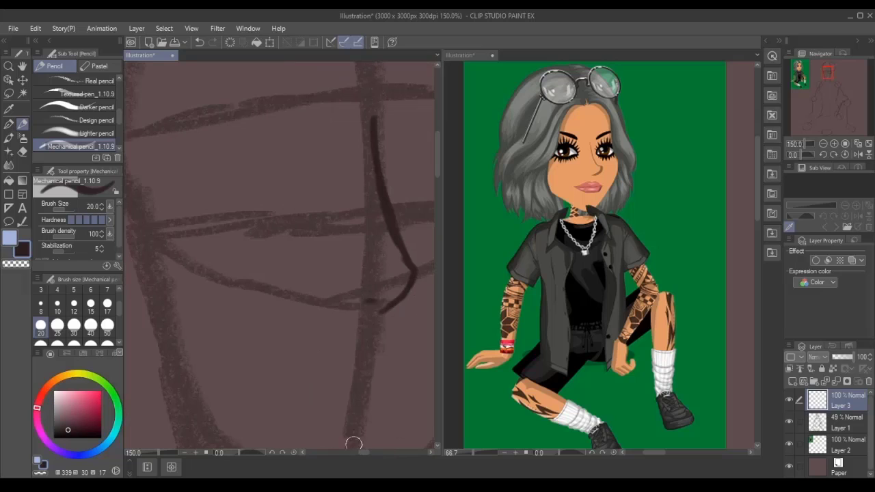
scroll(368, 451, "right", 3)
mouse_move(260, 140)
left_mouse_down()
mouse_move(296, 232)
mouse_move(287, 309)
left_mouse_up()
key("ctrl+minus")
key("ctrl+z")
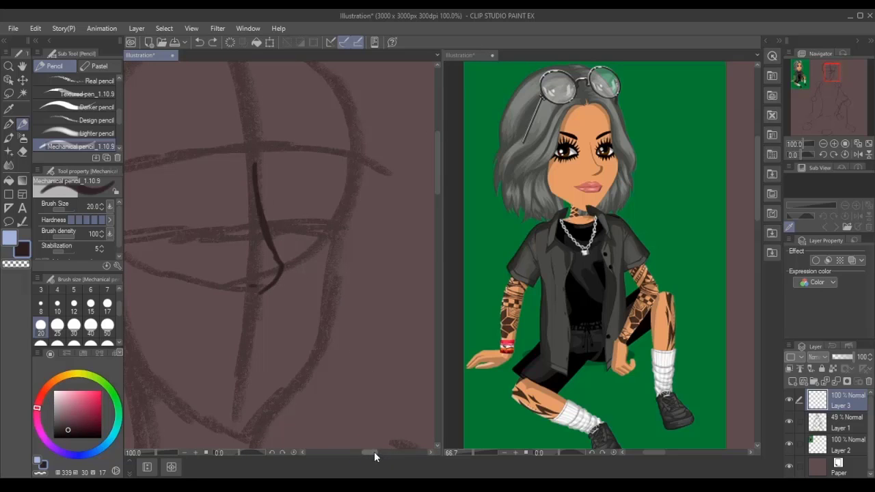
Draw the mouth line below the nose, with a short lower-lip stroke beneath it.
scroll(374, 451, "left", 3)
left_click_drag(341, 354, 414, 354)
left_click_drag(369, 376, 395, 374)
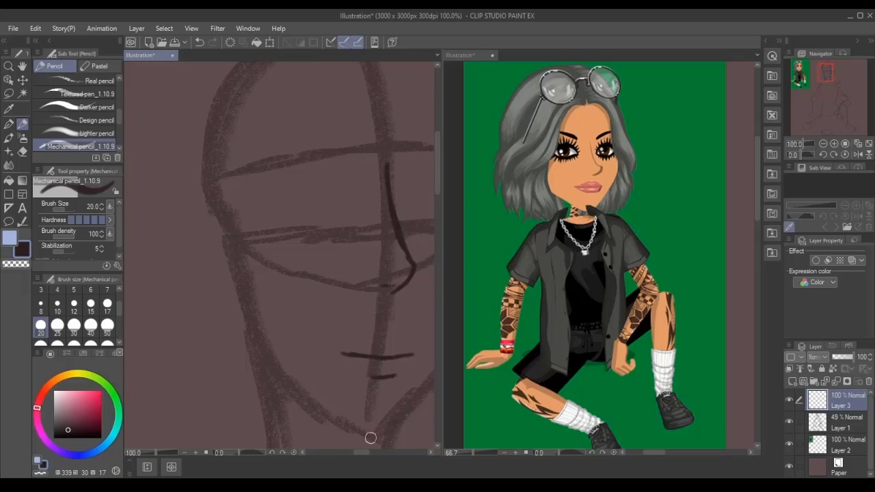
Draw both narrow eyes with irises and lid creases on the eye guideline, and add the eyebrows above them.
scroll(353, 366, "right", 3)
mouse_move(229, 234)
left_mouse_down()
mouse_move(203, 222)
mouse_move(273, 219)
mouse_move(214, 230)
mouse_move(264, 233)
left_mouse_up()
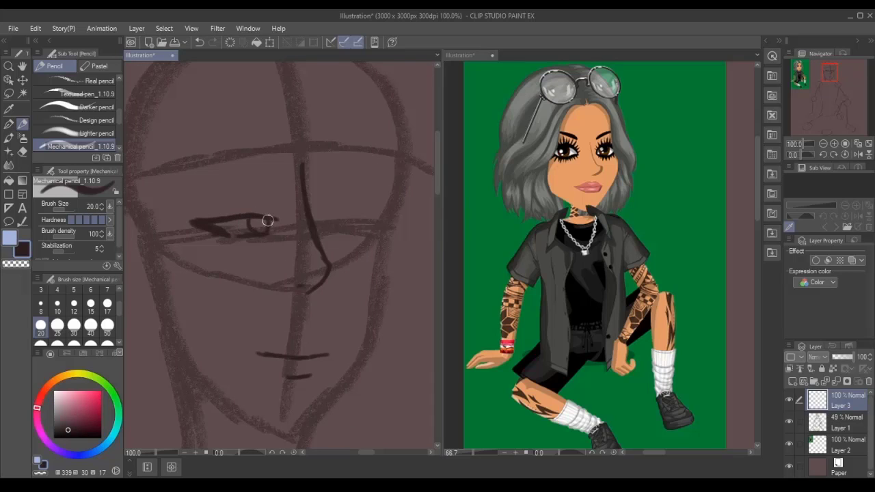
left_click_drag(200, 207, 276, 203)
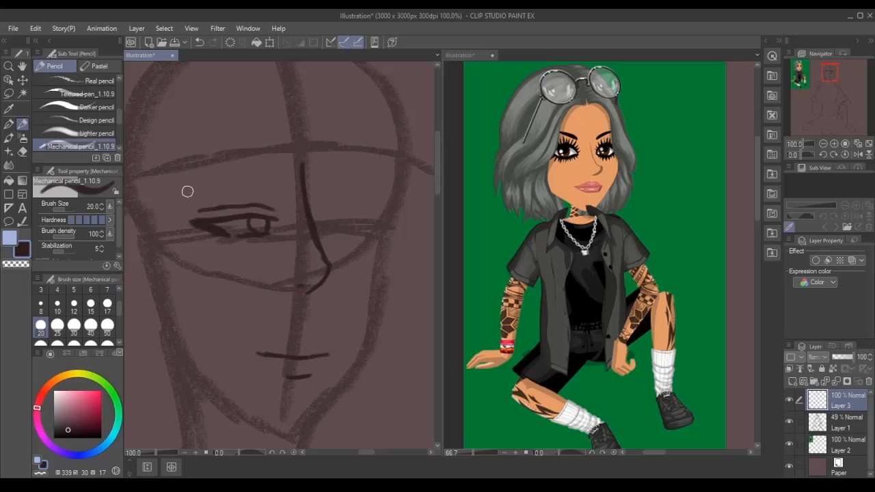
mouse_move(189, 192)
left_mouse_down()
mouse_move(262, 191)
mouse_move(257, 199)
mouse_move(394, 179)
mouse_move(353, 179)
mouse_move(389, 177)
left_mouse_up()
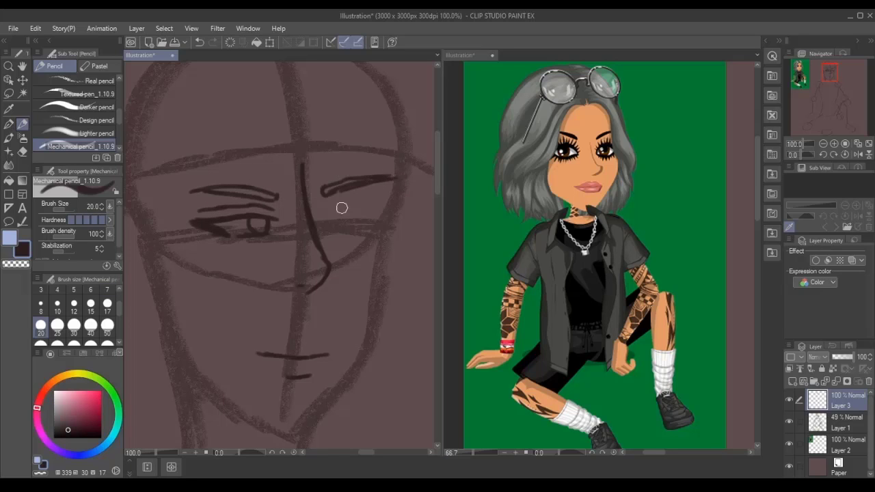
mouse_move(327, 212)
left_mouse_down()
mouse_move(388, 204)
mouse_move(392, 217)
mouse_move(402, 213)
mouse_move(369, 225)
mouse_move(391, 208)
left_mouse_up()
mouse_move(335, 229)
left_mouse_down()
mouse_move(371, 218)
mouse_move(357, 213)
mouse_move(362, 223)
mouse_move(333, 204)
mouse_move(346, 197)
mouse_move(400, 198)
left_mouse_up()
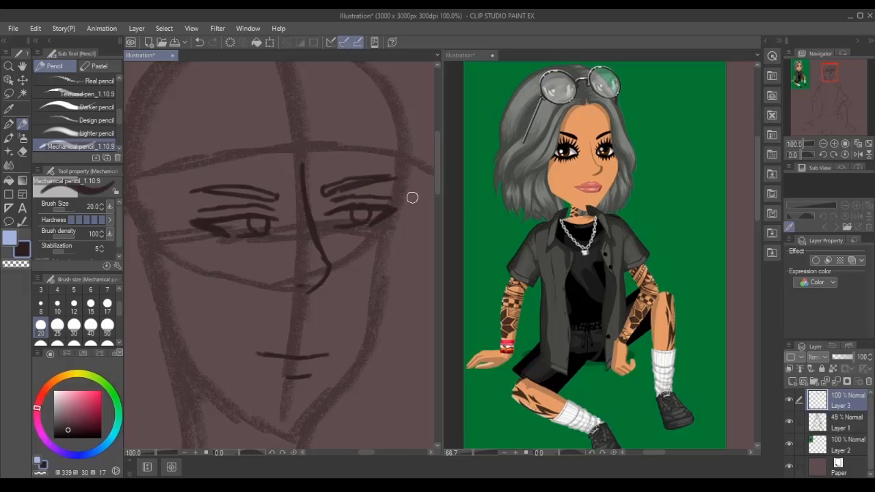
Outline the jaw down to the chin, and draw the ear and neck lines.
mouse_move(389, 236)
left_mouse_down()
mouse_move(365, 357)
mouse_move(324, 417)
mouse_move(295, 441)
left_mouse_up()
mouse_move(141, 282)
left_mouse_down()
mouse_move(164, 333)
mouse_move(229, 416)
mouse_move(305, 441)
left_mouse_up()
left_click_drag(375, 455, 366, 455)
mouse_move(235, 209)
left_mouse_down()
mouse_move(224, 267)
mouse_move(253, 283)
left_mouse_up()
mouse_move(226, 254)
left_mouse_down()
mouse_move(235, 214)
mouse_move(253, 278)
left_mouse_up()
left_click_drag(232, 218, 236, 263)
key("ctrl+minus")
scroll(410, 240, "down", 3)
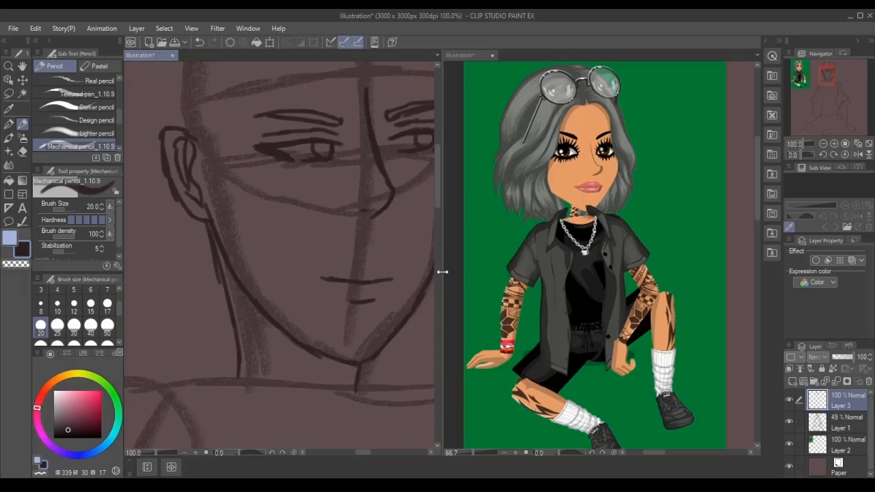
Outline the bent arm from the shoulder around the elbow down to the wrist, following the rough sketch.
key("ctrl+minus")
scroll(410, 239, "down", 3)
mouse_move(328, 164)
left_mouse_down()
mouse_move(410, 303)
mouse_move(348, 260)
mouse_move(295, 319)
left_mouse_up()
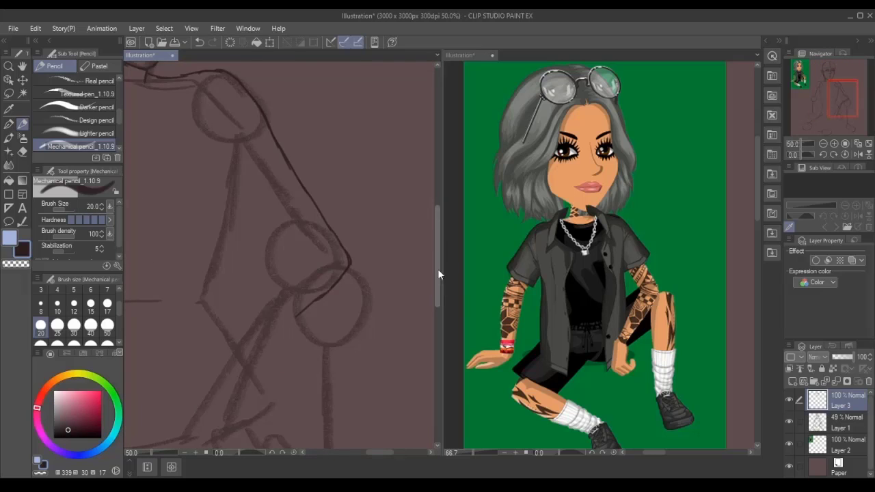
scroll(287, 260, "down", 2)
left_click_drag(294, 279, 246, 410)
scroll(288, 226, "up", 1)
mouse_move(226, 130)
left_mouse_down()
mouse_move(284, 229)
mouse_move(212, 410)
left_mouse_up()
left_click_drag(321, 263, 257, 375)
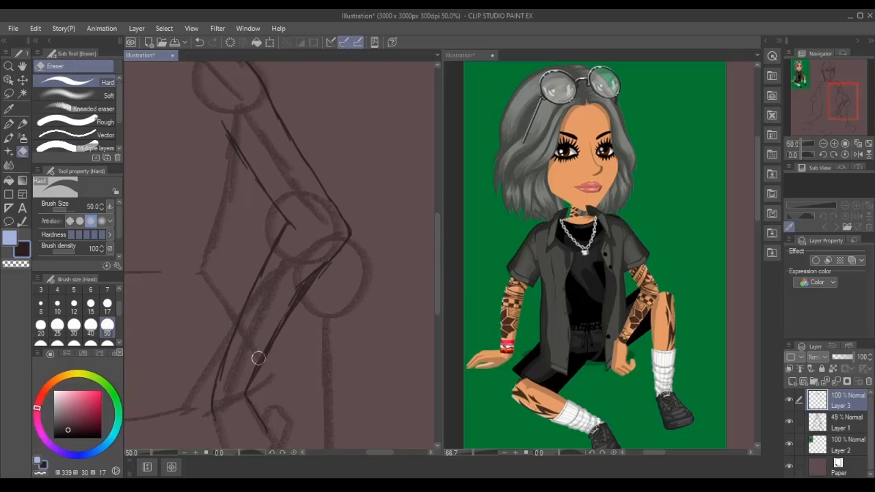
Draw the back of the clenched hand and its knuckle strokes below the bent arm's wrist.
scroll(213, 404, "up", 2)
left_click_drag(213, 404, 290, 369)
left_click_drag(253, 325, 225, 396)
left_click_drag(232, 365, 259, 400)
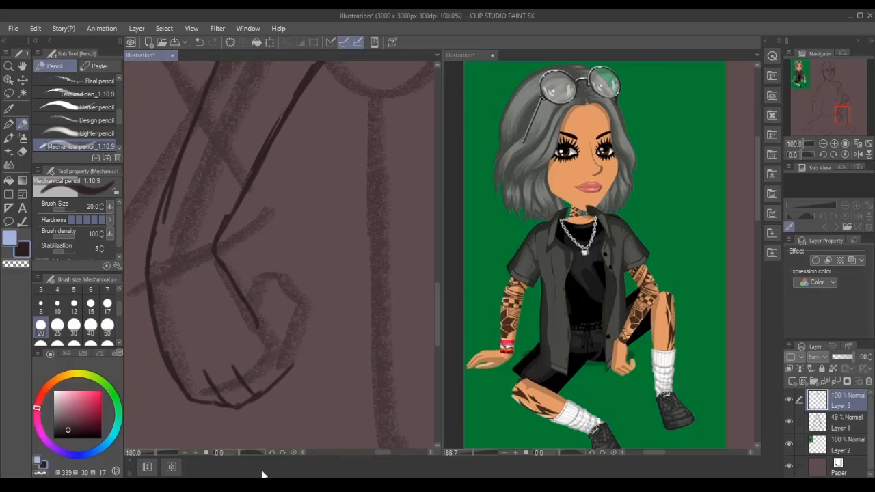
Erase the rough knuckle strokes and redraw the clenched hand's curled fingers and thumb.
left_click_drag(260, 284, 283, 297)
key("e")
left_click_drag(288, 386, 198, 351)
key("p")
left_click_drag(288, 359, 243, 380)
mouse_move(277, 279)
left_mouse_down()
mouse_move(298, 303)
mouse_move(294, 373)
left_mouse_up()
mouse_move(277, 352)
left_mouse_down()
mouse_move(215, 401)
mouse_move(241, 404)
left_mouse_up()
left_click_drag(260, 290, 266, 309)
Outline the sides of the torso, and the straight arm from the shoulder to the wrist.
scroll(266, 309, "down", 3)
scroll(273, 342, "up", 1)
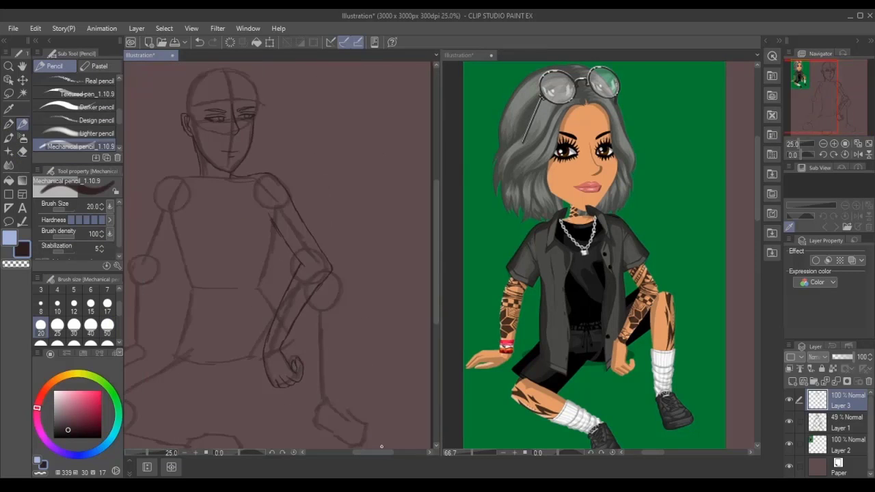
left_click_drag(271, 248, 277, 408)
scroll(276, 408, "down", 1)
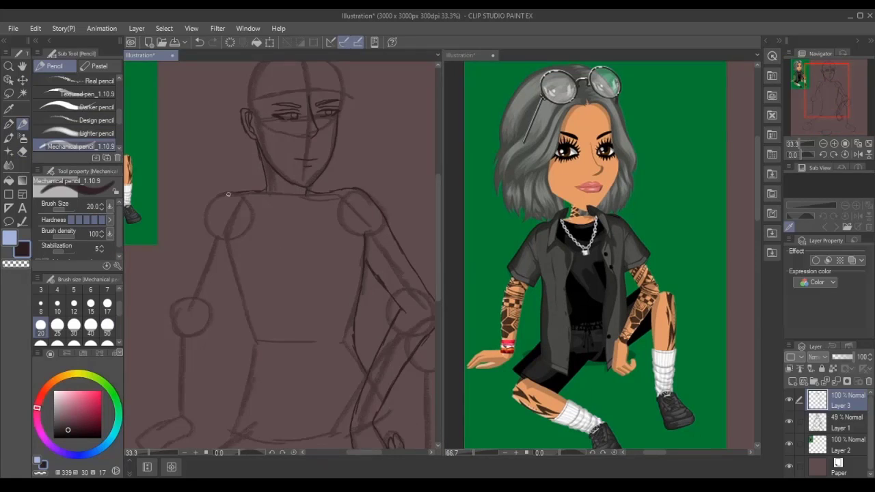
mouse_move(238, 272)
left_mouse_down()
mouse_move(237, 232)
mouse_move(349, 248)
mouse_move(350, 383)
left_mouse_up()
left_click_drag(339, 236, 303, 391)
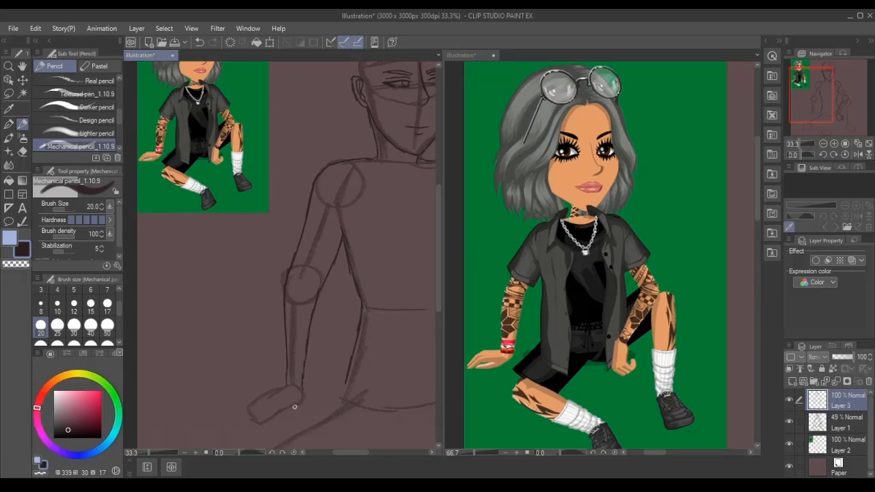
Draw the resting hand with extended fingers and thumb at the end of the straight arm, redoing the failed finger strokes.
scroll(304, 410, "up", 2)
left_click_drag(305, 359, 244, 429)
left_click_drag(280, 391, 195, 444)
left_click_drag(276, 373, 199, 427)
key("ctrl+z")
key("ctrl+z")
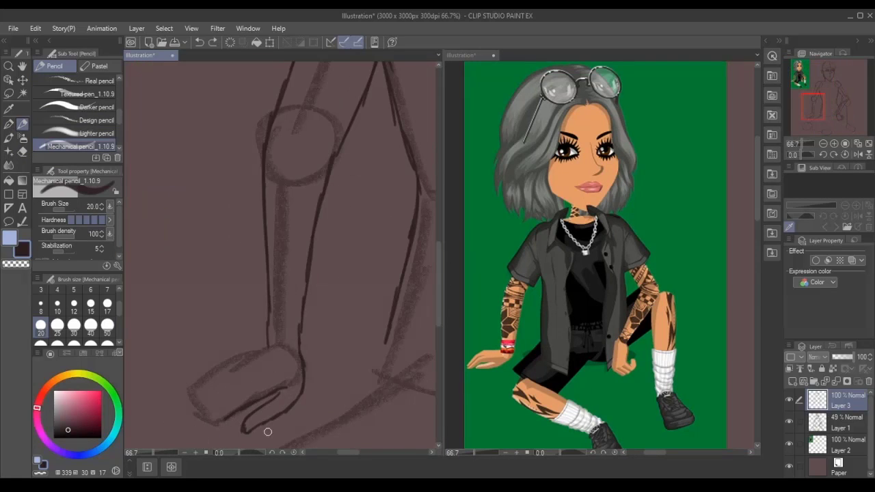
left_click_drag(267, 394, 192, 432)
mouse_move(224, 393)
left_mouse_down()
mouse_move(186, 432)
mouse_move(253, 382)
left_mouse_up()
mouse_move(272, 347)
left_mouse_down()
mouse_move(176, 412)
mouse_move(205, 373)
left_mouse_up()
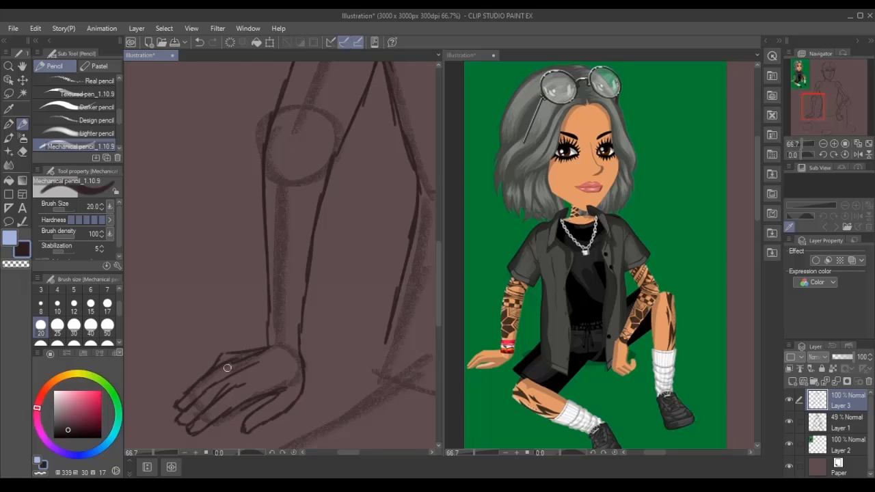
Outline the hip and thigh of the folded leg, and lasso and move its foot on the rough sketch layer.
scroll(239, 362, "down", 2)
mouse_move(424, 345)
left_mouse_down()
mouse_move(356, 278)
mouse_move(264, 257)
left_mouse_up()
left_click(846, 422)
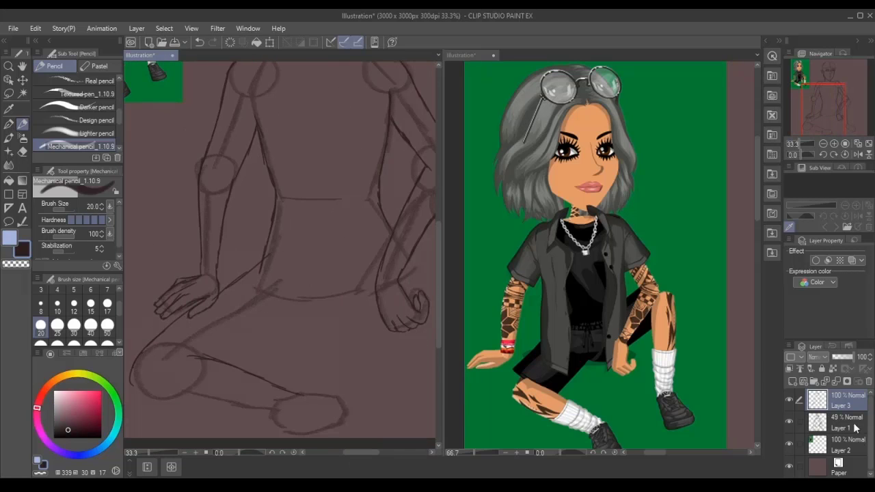
left_click(8, 92)
mouse_move(202, 376)
left_mouse_down()
mouse_move(383, 366)
mouse_move(205, 379)
left_mouse_up()
left_click(22, 80)
key("ctrl+d")
Outline the folded leg's knee, lower leg and foot with the pencil on Layer 3.
key("p")
left_click(846, 400)
mouse_move(133, 359)
left_mouse_down()
mouse_move(301, 397)
mouse_move(376, 383)
left_mouse_up()
left_click_drag(297, 407, 378, 410)
Outline the folded leg's inner thigh up to the crotch and the underside of the raised leg's thigh.
left_click_drag(225, 342, 321, 294)
mouse_move(379, 305)
left_mouse_down()
mouse_move(238, 302)
mouse_move(378, 305)
left_mouse_up()
left_click_drag(321, 301, 365, 315)
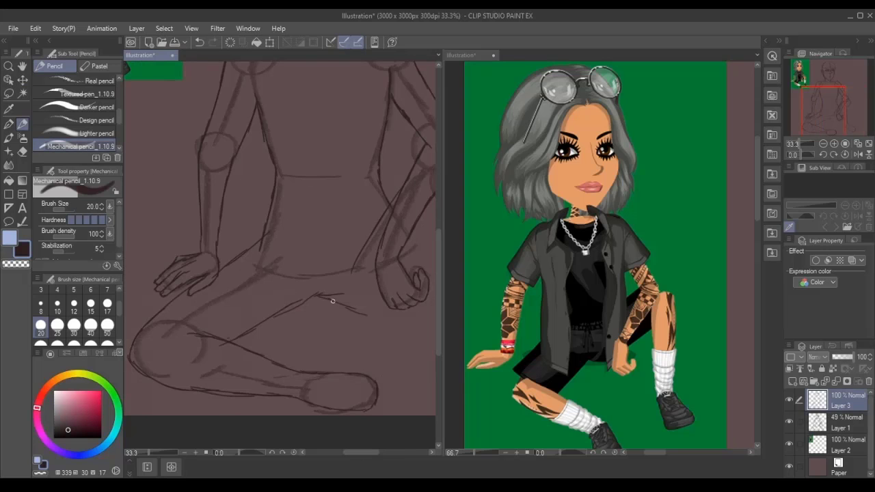
mouse_move(277, 298)
left_mouse_down()
mouse_move(376, 325)
mouse_move(239, 302)
left_mouse_up()
Outline the raised leg's knee, shin, calf and foot over the rough sketch.
left_click_drag(338, 154, 321, 322)
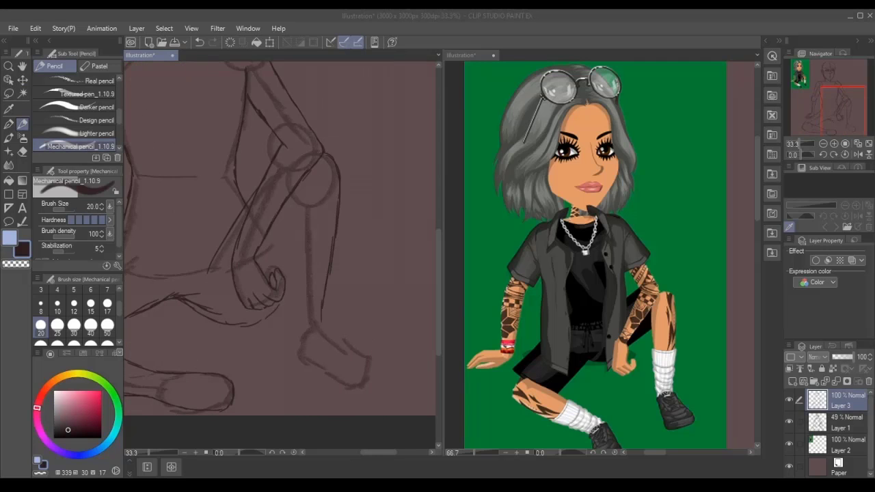
left_click_drag(287, 202, 283, 273)
left_click_drag(294, 325, 365, 371)
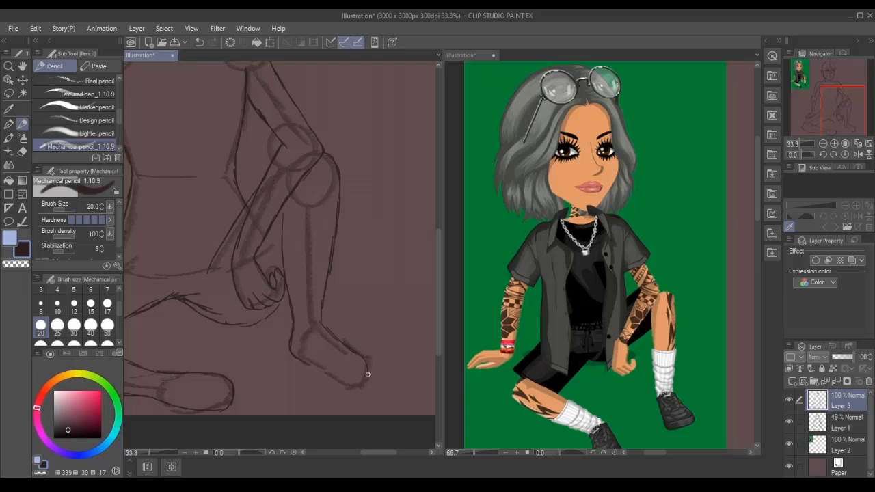
left_click_drag(311, 369, 362, 390)
left_click_drag(273, 303, 389, 395)
Clean up and redraw the line under the raised thigh near the clenched hand.
scroll(388, 395, "down", 5)
scroll(355, 370, "up", 5)
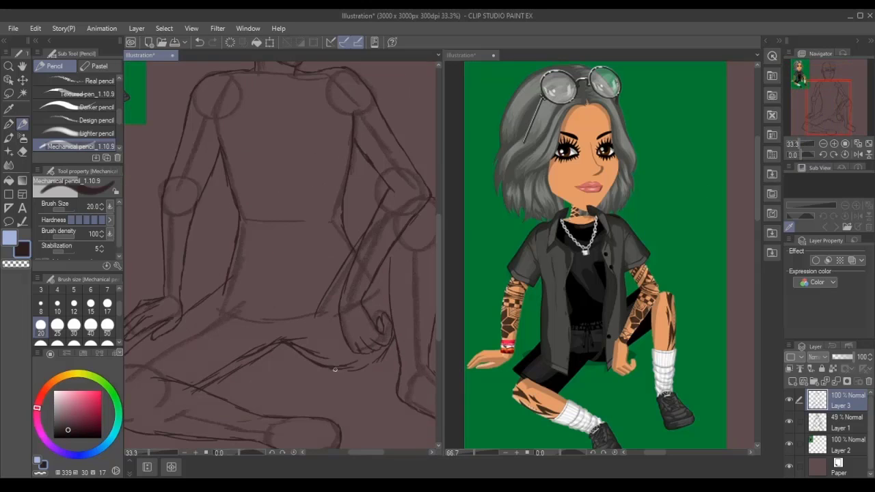
key("e")
key("p")
mouse_move(329, 349)
left_mouse_down()
mouse_move(289, 343)
mouse_move(366, 347)
left_mouse_up()
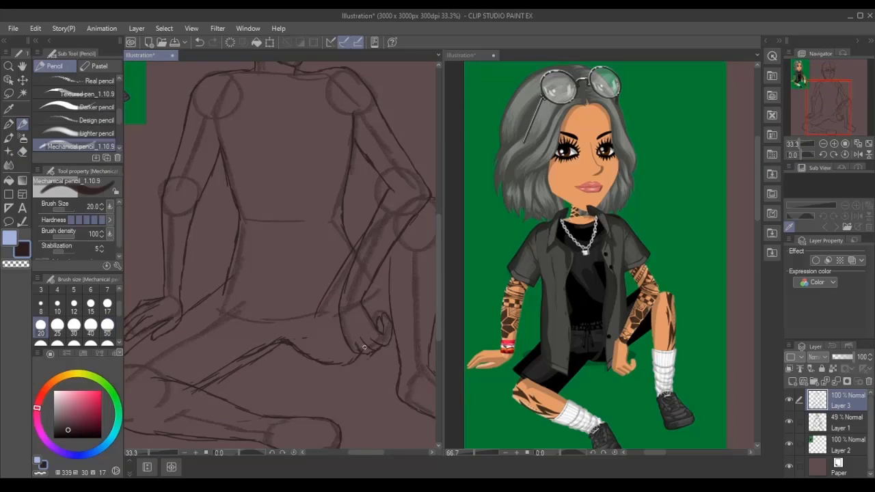
left_click_drag(287, 164, 299, 369)
Set the opacity of Layer 1 to 56% and make Layer 3 the active layer again.
left_click(841, 422)
left_click_drag(841, 357, 847, 356)
left_click(841, 401)
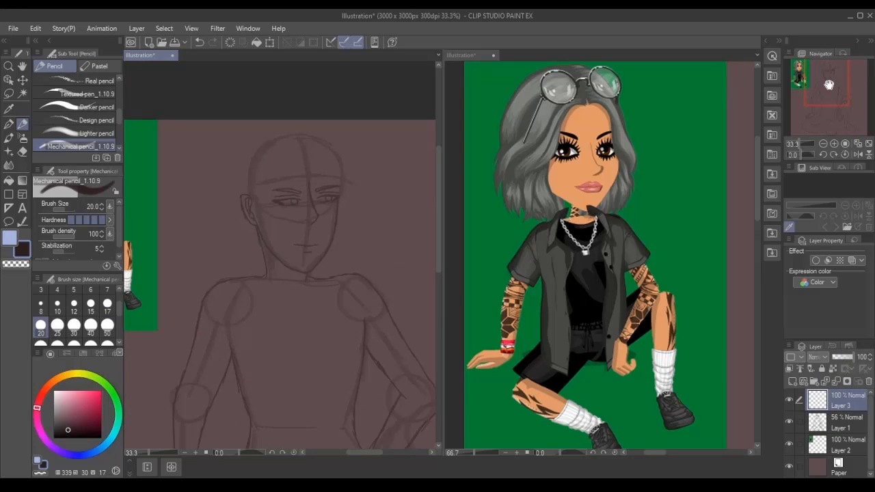
Draw the hair on the far side of the face, from the crown down to jagged shoulder-length ends.
scroll(828, 84, "up", 1)
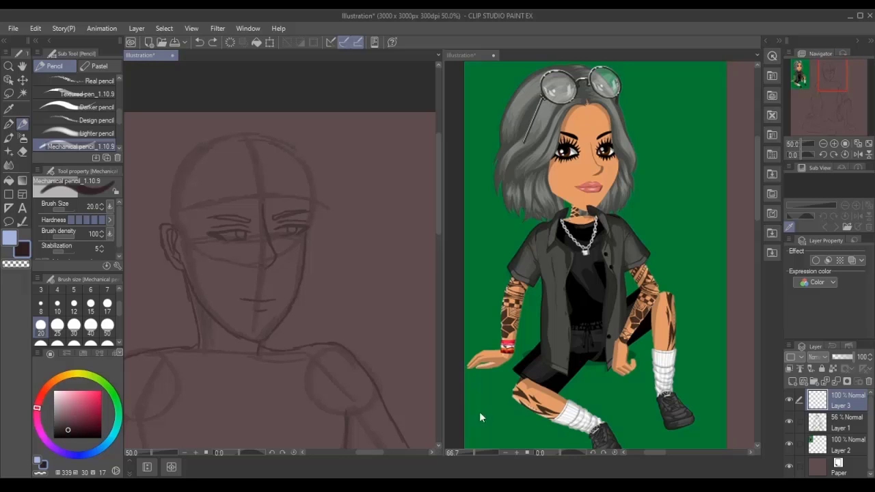
left_click_drag(315, 400, 370, 400)
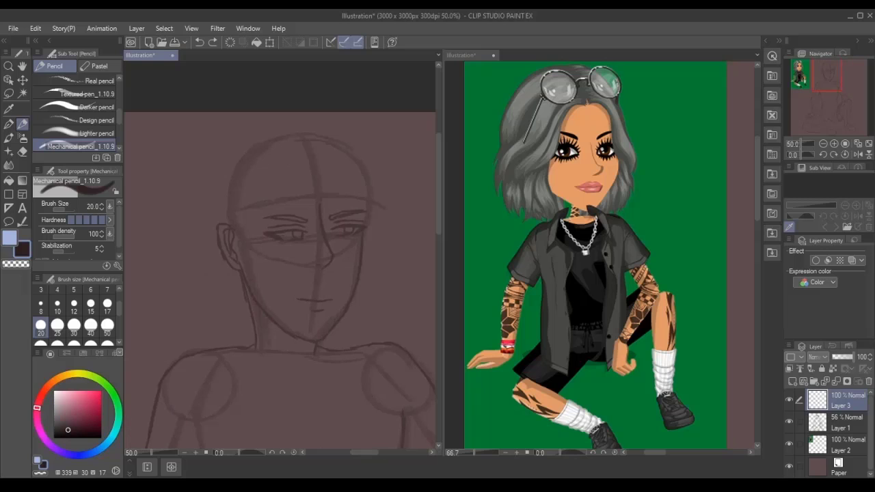
scroll(333, 157, "up", 1)
mouse_move(309, 183)
left_mouse_down()
mouse_move(335, 185)
mouse_move(361, 228)
mouse_move(363, 374)
left_mouse_up()
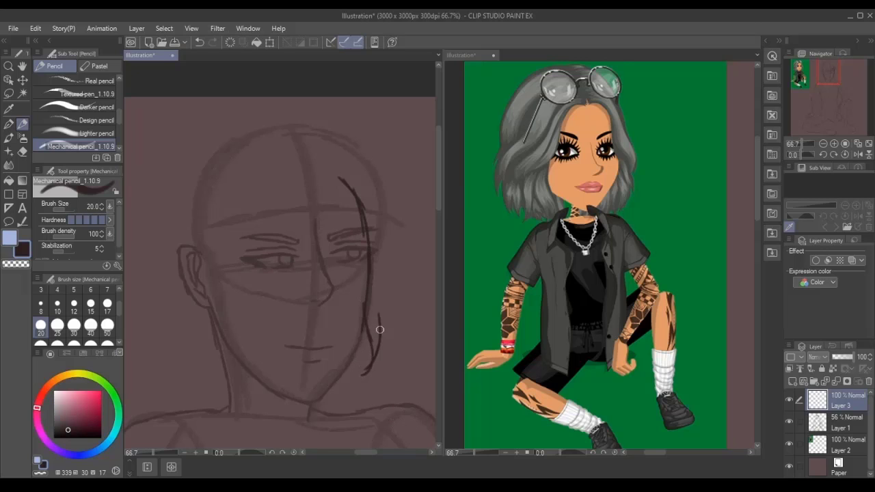
left_click_drag(380, 330, 384, 225)
mouse_move(304, 116)
left_mouse_down()
mouse_move(351, 125)
mouse_move(389, 185)
mouse_move(410, 350)
left_mouse_up()
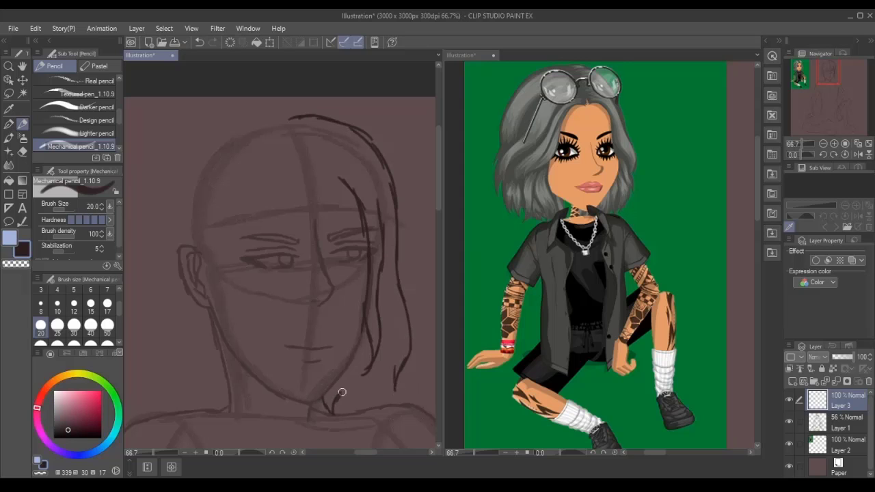
left_click(441, 423)
left_click_drag(394, 322, 383, 416)
mouse_move(369, 380)
left_mouse_down()
mouse_move(380, 419)
mouse_move(346, 418)
left_mouse_up()
left_click_drag(352, 394, 366, 422)
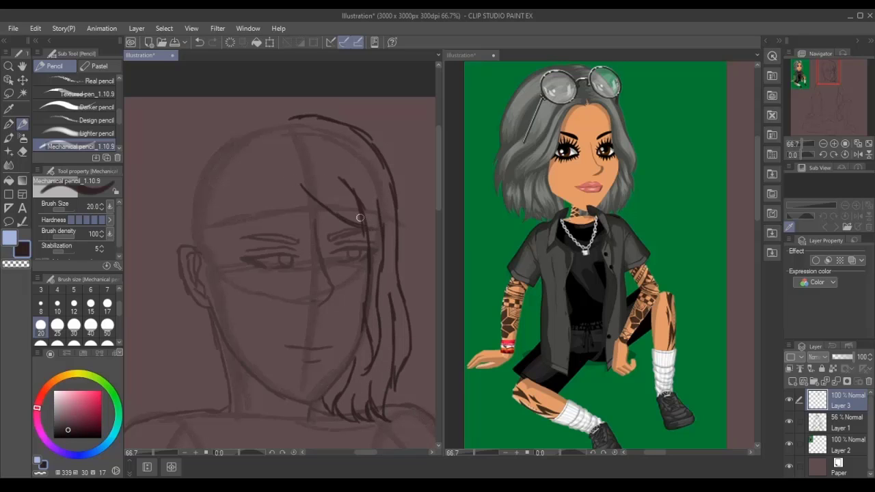
Draw the parted fringe across the forehead and the long front strand beside the cheek on the ear side.
left_click_drag(313, 193, 361, 220)
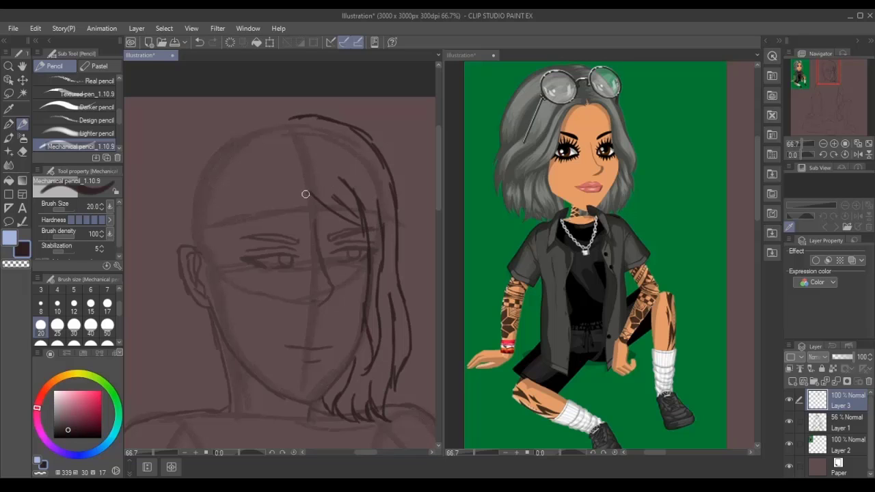
left_click_drag(305, 194, 241, 239)
mouse_move(250, 197)
left_mouse_down()
mouse_move(235, 256)
mouse_move(245, 382)
left_mouse_up()
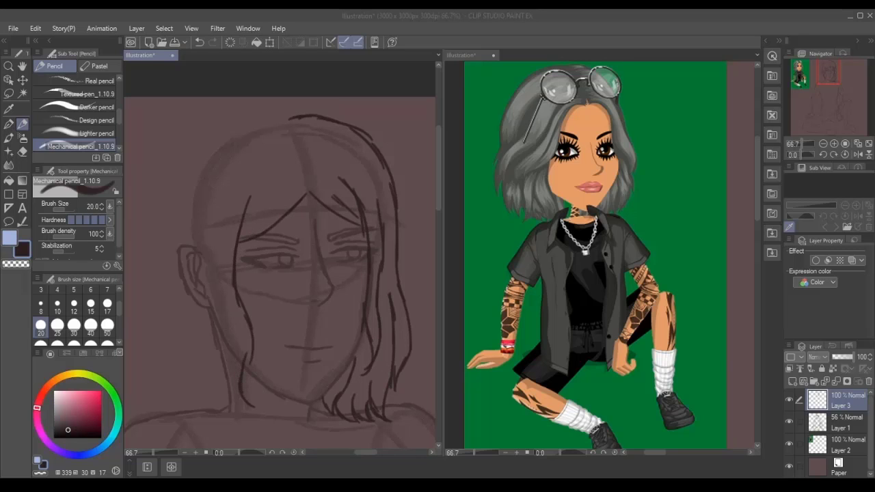
left_click(552, 467)
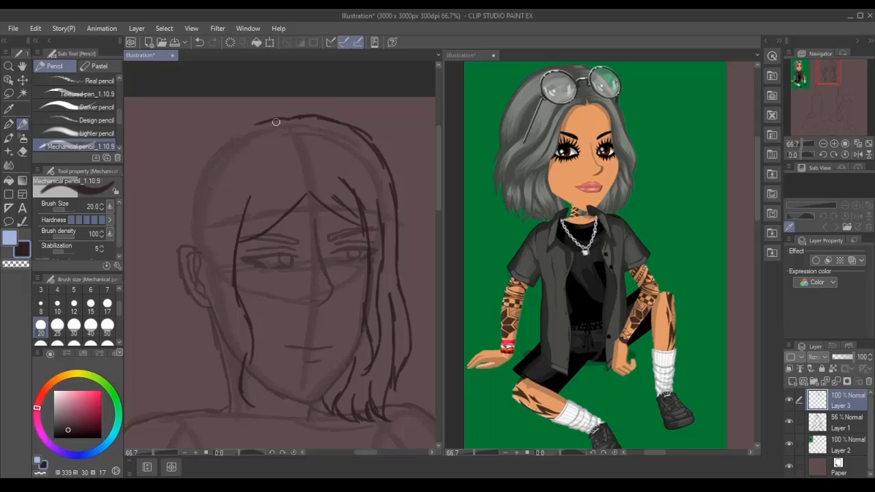
Outline the ear-side hair from the crown to the shoulder and finish it with jagged ends.
mouse_move(275, 122)
left_mouse_down()
mouse_move(250, 121)
mouse_move(182, 190)
mouse_move(164, 230)
mouse_move(159, 287)
left_mouse_up()
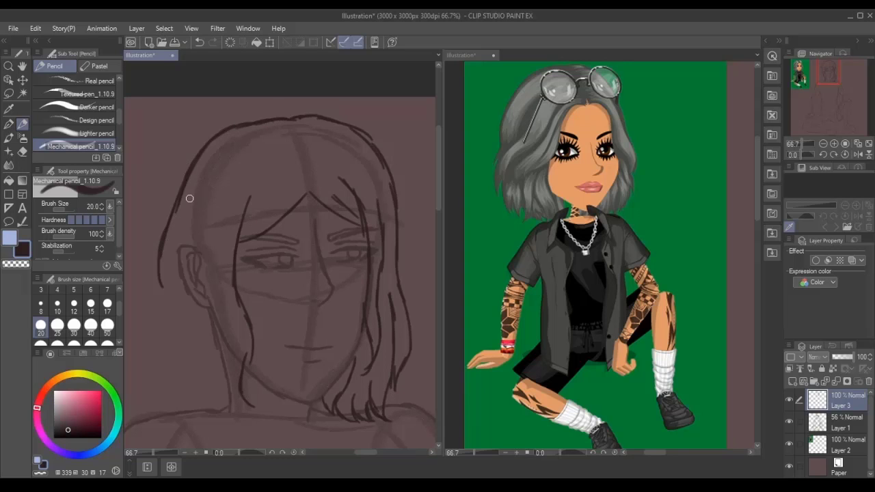
mouse_move(189, 198)
left_mouse_down()
mouse_move(161, 271)
mouse_move(165, 352)
left_mouse_up()
mouse_move(168, 314)
left_mouse_down()
mouse_move(172, 396)
mouse_move(192, 409)
left_mouse_up()
mouse_move(225, 204)
left_mouse_down()
mouse_move(228, 398)
mouse_move(254, 411)
left_mouse_up()
left_click_drag(188, 390, 208, 407)
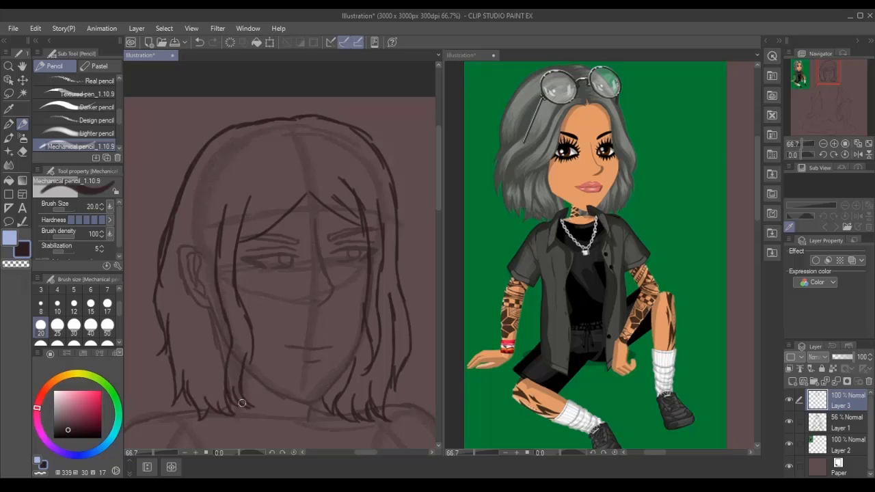
Add extra strands to the fringe and over the ear, and erase and redraw the lower front strand by the cheek.
left_click_drag(259, 219, 292, 191)
left_click_drag(199, 234, 203, 344)
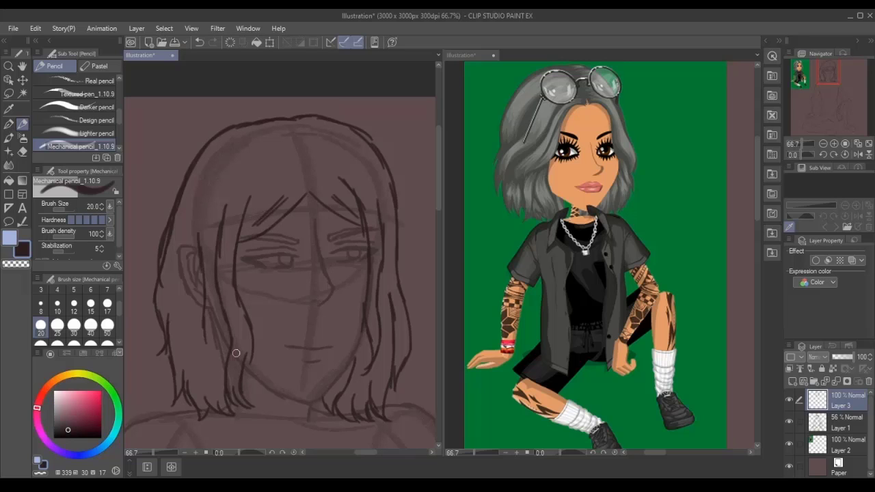
key("e")
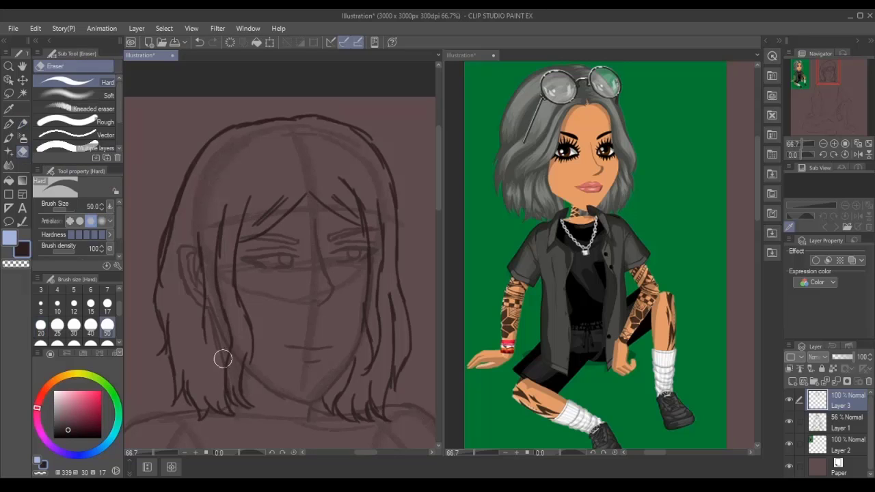
mouse_move(223, 357)
left_mouse_down()
mouse_move(244, 403)
mouse_move(248, 362)
left_mouse_up()
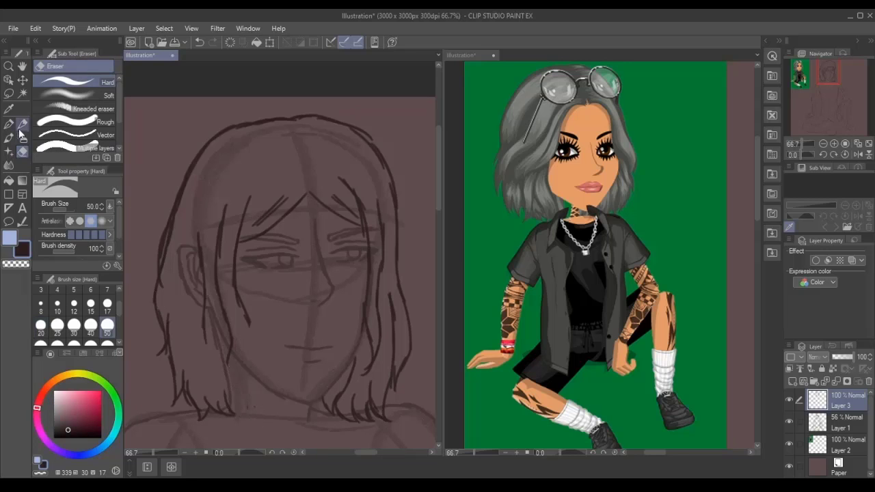
key("p")
left_click_drag(248, 313, 236, 390)
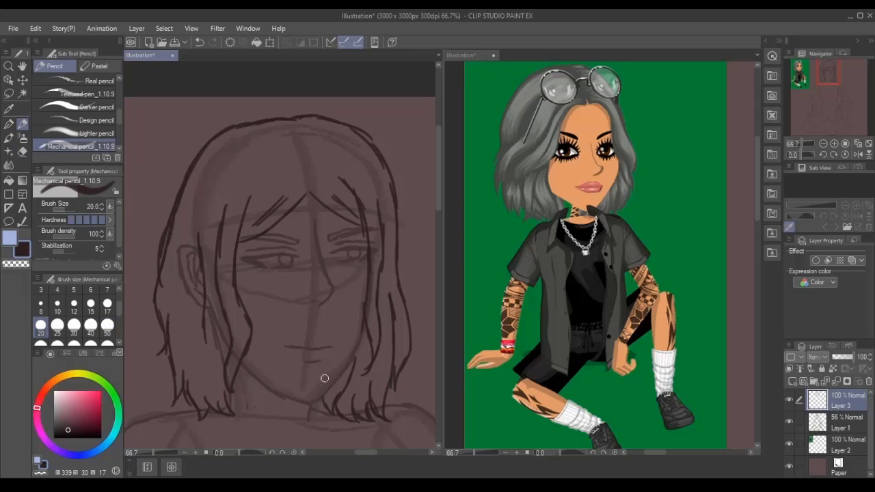
Draw the open shirt's collar, front edge and cuffed short sleeve on the raised-leg side of the body.
scroll(438, 301, "down", 5)
scroll(438, 243, "up", 5)
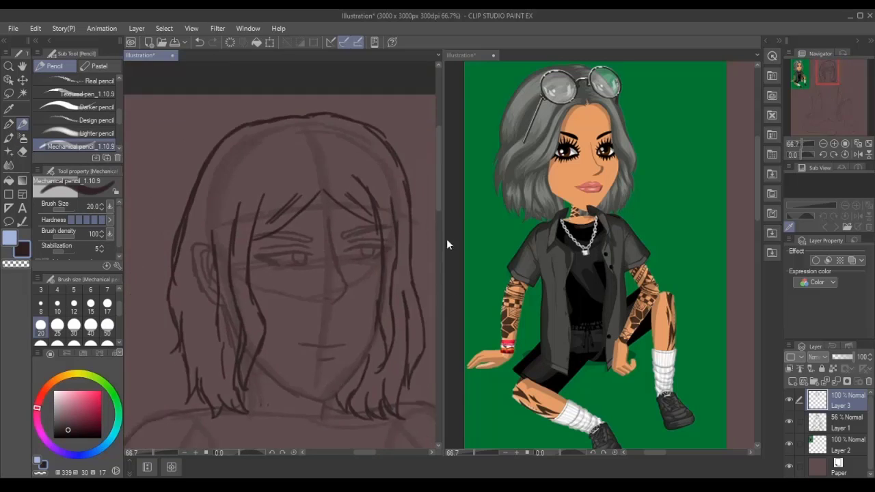
scroll(830, 83, "down", 1)
left_click_drag(830, 83, 831, 79)
key("m")
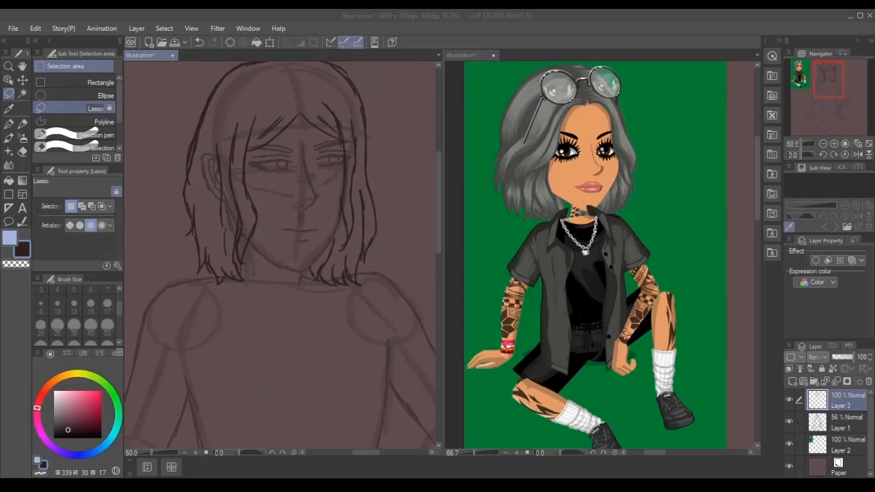
key("p")
scroll(280, 253, "down", 1)
mouse_move(322, 253)
left_mouse_down()
mouse_move(294, 274)
mouse_move(305, 373)
left_mouse_up()
mouse_move(349, 215)
left_mouse_down()
mouse_move(356, 342)
mouse_move(328, 419)
left_mouse_up()
left_click_drag(353, 250, 380, 271)
scroll(322, 205, "up", 2)
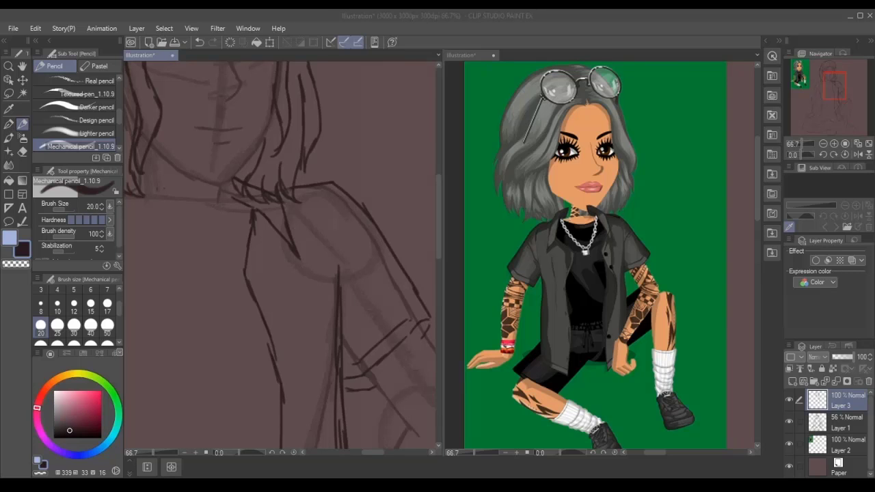
Draw the opposite collar point, front edge and sleeve of the shirt, and the T-shirt's round neckline.
left_click_drag(831, 86, 817, 82)
scroll(817, 83, "down", 1)
scroll(391, 326, "down", 1)
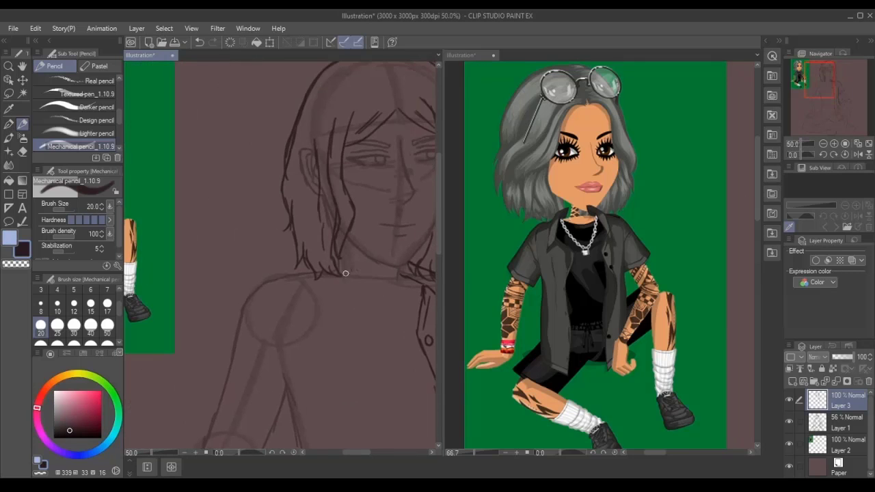
left_click_drag(345, 296, 331, 162)
key("e")
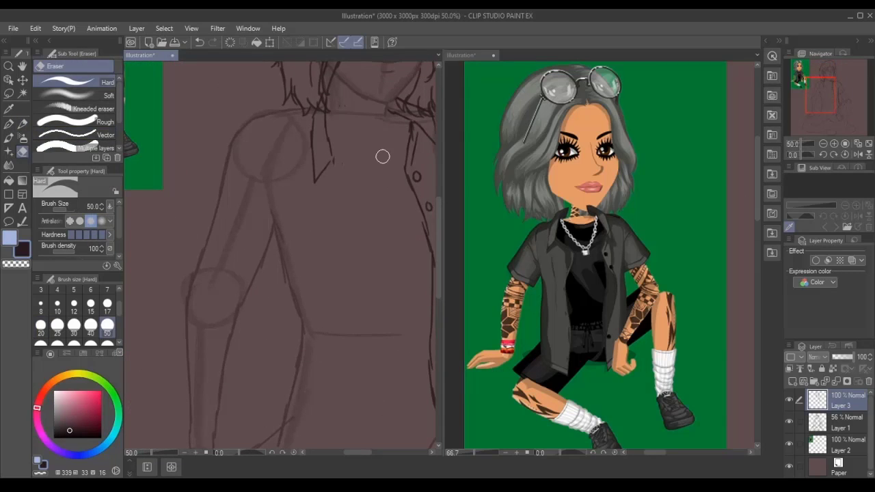
key("p")
mouse_move(821, 95)
left_mouse_down()
mouse_move(823, 112)
mouse_move(828, 96)
mouse_move(841, 94)
mouse_move(834, 106)
mouse_move(829, 89)
left_mouse_up()
scroll(841, 94, "up", 1)
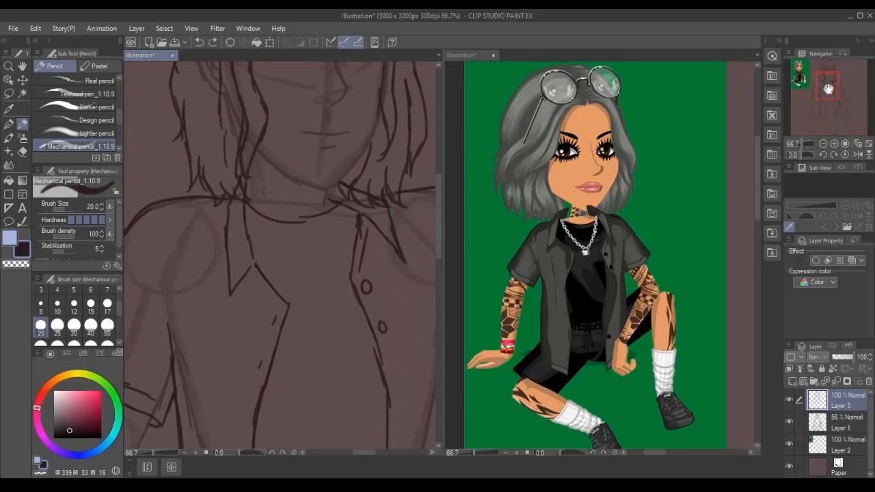
Add a gold chain necklace around the neck, and pencil in the shirt's hem and the T-shirt's folds.
left_click(75, 106)
left_click_drag(196, 209, 342, 210)
scroll(312, 289, "up", 2)
key("p")
scroll(313, 289, "down", 2)
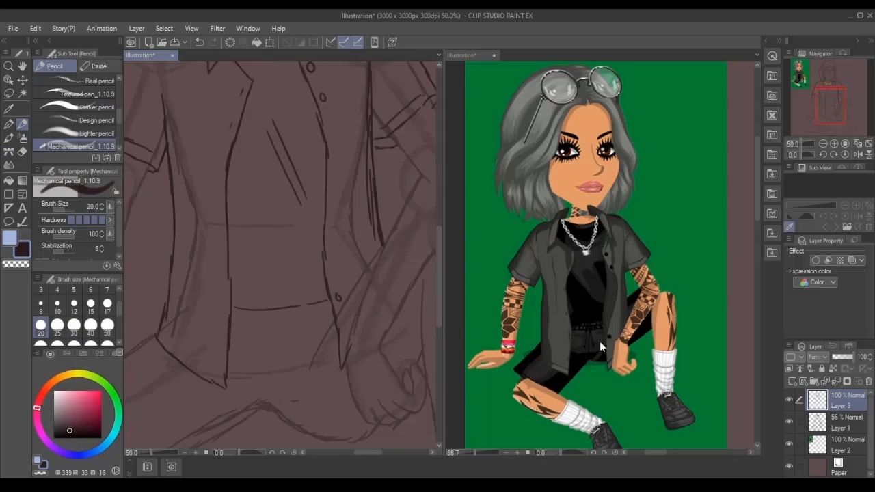
Lasso and transform the folded leg on Layer 1, and return to the pencil on Layer 3.
scroll(303, 358, "down", 1)
left_click(841, 422)
scroll(274, 274, "down", 1)
key("m")
mouse_move(225, 254)
left_mouse_down()
mouse_move(276, 418)
mouse_move(274, 335)
left_mouse_up()
key("ctrl+t")
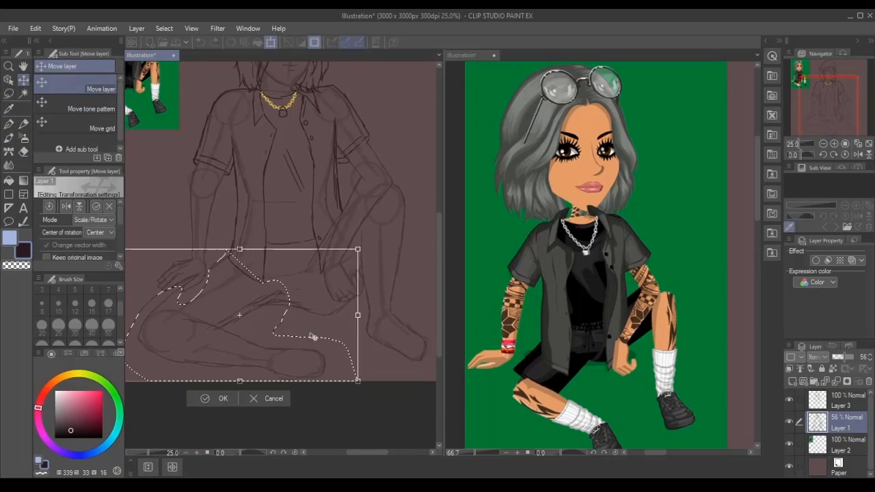
key("Return")
key("p")
scroll(186, 187, "up", 1)
left_click(840, 400)
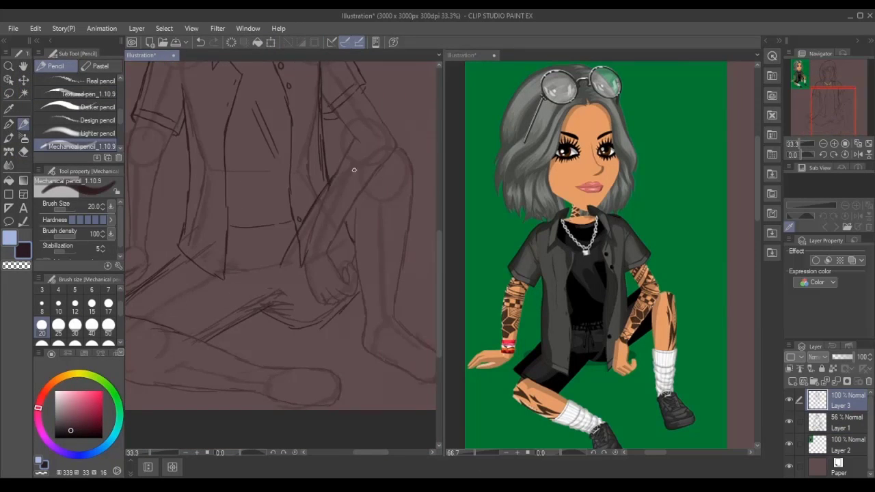
Draw the shorts' edge under the raised thigh, and the sock with its cuff on the raised leg's shin.
scroll(354, 169, "up", 2)
mouse_move(372, 230)
left_mouse_down()
mouse_move(269, 276)
mouse_move(307, 335)
left_mouse_up()
scroll(307, 336, "down", 1)
scroll(303, 141, "up", 1)
left_click_drag(280, 143, 294, 300)
left_click_drag(385, 147, 369, 256)
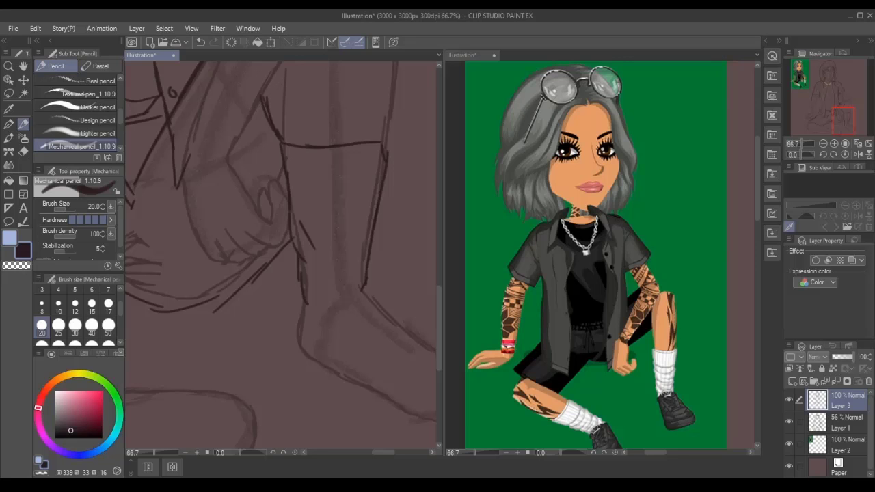
left_click_drag(294, 205, 348, 382)
Draw round glasses with a connecting bridge resting on top of the hair.
scroll(411, 317, "down", 2)
left_click_drag(411, 317, 382, 438)
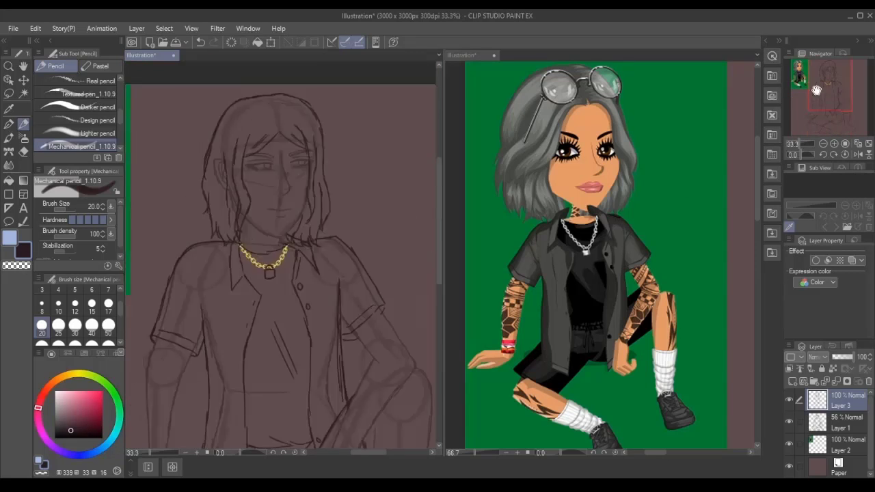
scroll(313, 146, "up", 3)
mouse_move(312, 147)
left_mouse_down()
mouse_move(366, 218)
mouse_move(301, 157)
left_mouse_up()
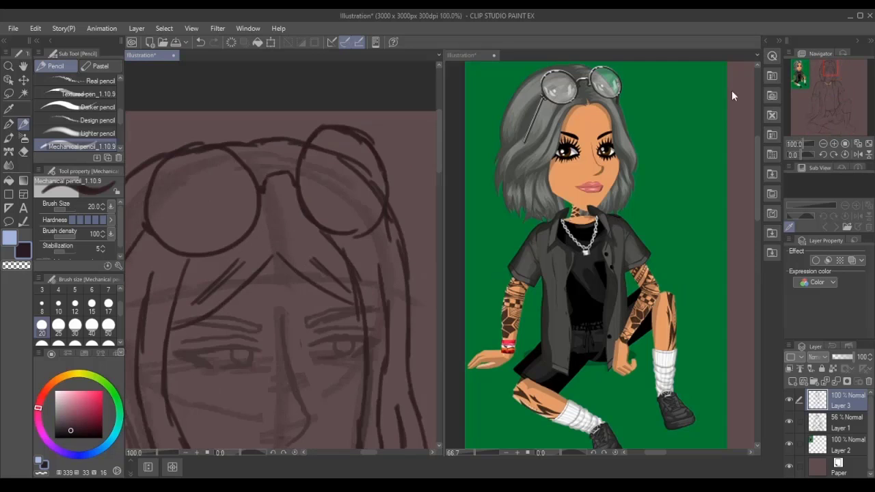
Draw the shoe on the raised leg's foot with a thick sole and a rounded toe cap.
left_click_drag(834, 63, 846, 121)
scroll(846, 121, "down", 2)
scroll(844, 122, "up", 2)
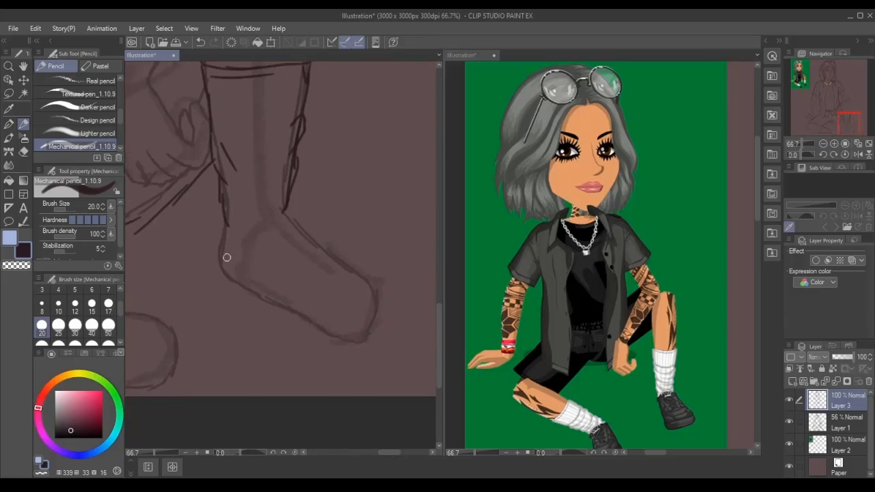
mouse_move(225, 256)
left_mouse_down()
mouse_move(375, 402)
mouse_move(181, 287)
mouse_move(413, 352)
left_mouse_up()
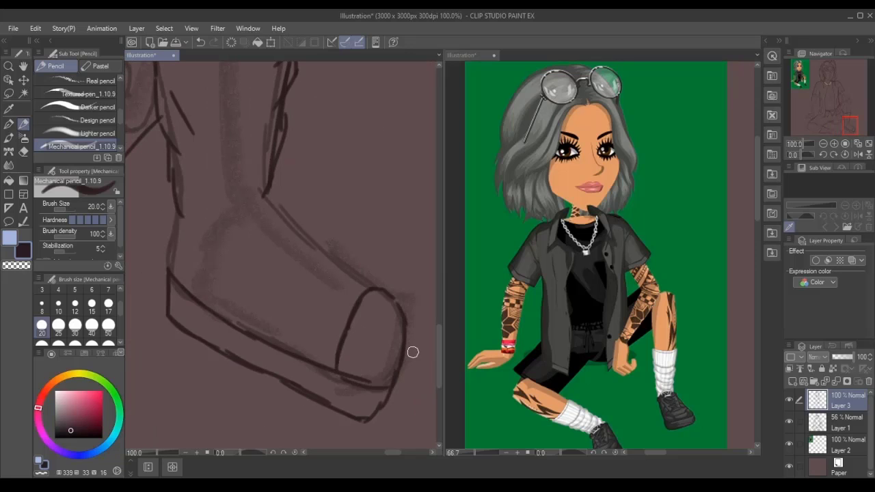
Draw the shoe's tongue, crossed laces and eyelets, undoing and redoing the failed strokes.
mouse_move(177, 274)
left_mouse_down()
mouse_move(256, 233)
mouse_move(326, 315)
mouse_move(320, 273)
left_mouse_up()
key("ctrl+z")
left_click_drag(287, 301, 293, 230)
key("ctrl+z")
left_click_drag(235, 280, 301, 213)
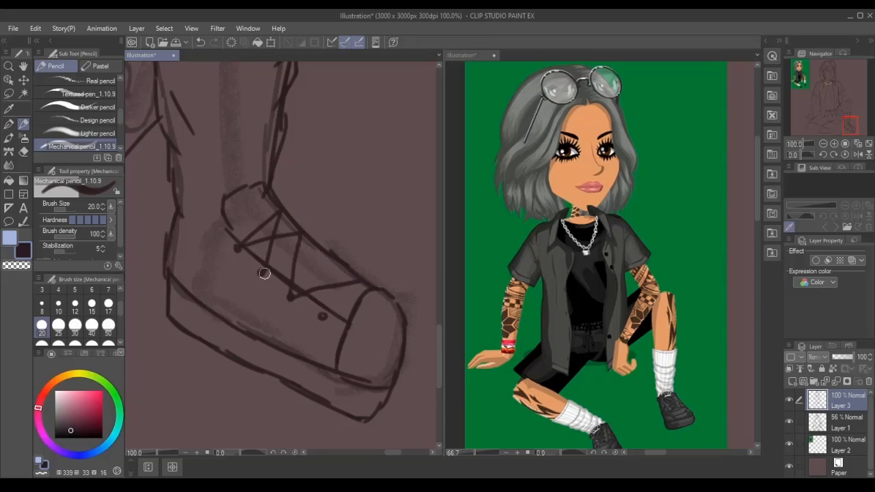
Finish the raised foot's lace details and draw the other shoe's upper edge, side seams, crossed laces and eyelets.
left_click_drag(297, 283, 340, 263)
scroll(838, 109, "down", 3)
scroll(303, 387, "up", 3)
left_click_drag(304, 411, 344, 288)
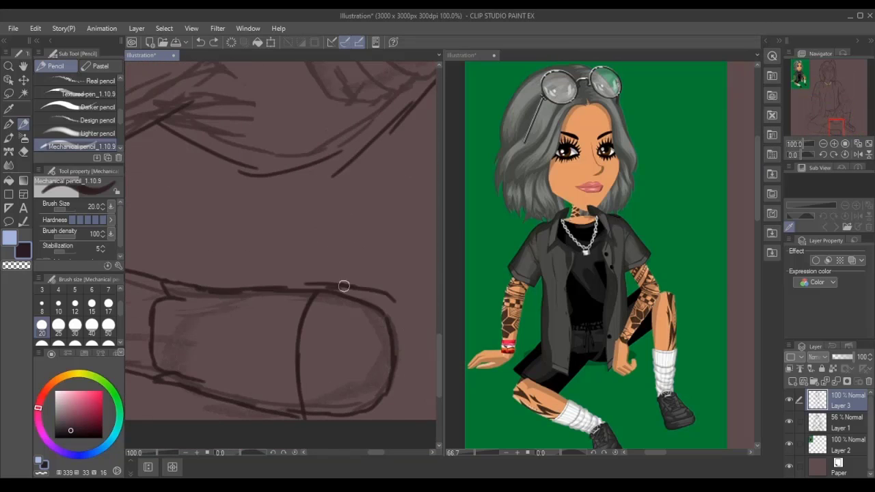
mouse_move(182, 309)
left_mouse_down()
mouse_move(245, 327)
mouse_move(253, 307)
mouse_move(327, 377)
left_mouse_up()
left_click_drag(266, 403, 221, 299)
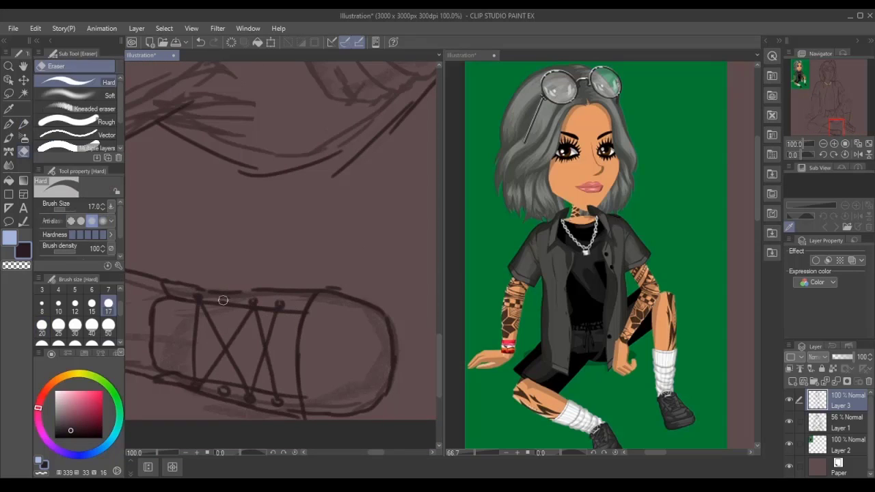
left_click_drag(396, 404, 387, 292)
scroll(831, 103, "down", 3)
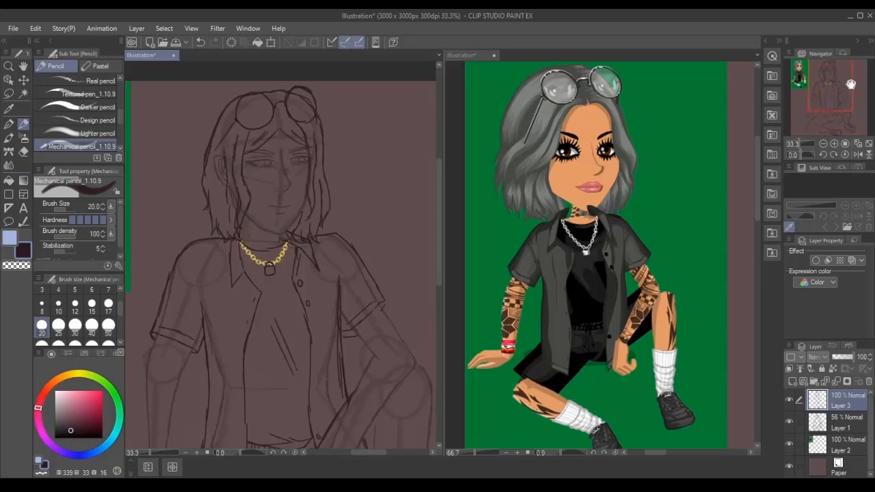
Draw a second outline around the round lenses of the glasses to form their rims.
left_click_drag(831, 113, 832, 100)
scroll(841, 89, "down", 3)
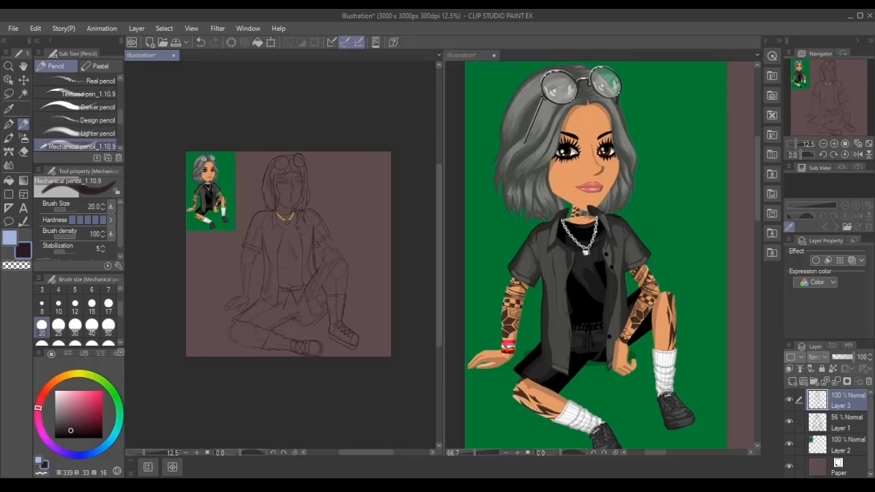
scroll(294, 163, "up", 10)
mouse_move(340, 417)
left_mouse_down()
mouse_move(406, 395)
mouse_move(428, 334)
mouse_move(405, 267)
mouse_move(378, 242)
mouse_move(253, 274)
left_mouse_up()
scroll(372, 440, "right", 5)
mouse_move(346, 221)
left_mouse_down()
mouse_move(295, 271)
mouse_move(313, 350)
mouse_move(386, 395)
left_mouse_up()
scroll(390, 445, "right", 5)
mouse_move(164, 203)
left_mouse_down()
mouse_move(223, 221)
mouse_move(268, 278)
mouse_move(263, 367)
left_mouse_up()
scroll(287, 391, "down", 7)
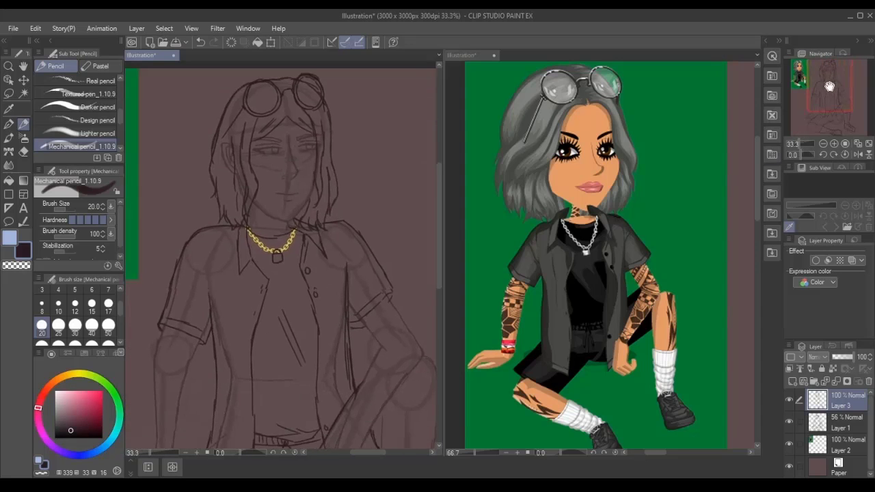
Draw a stack of bracelets around the wrist of the arm leaning on the ground.
left_click_drag(835, 89, 834, 96)
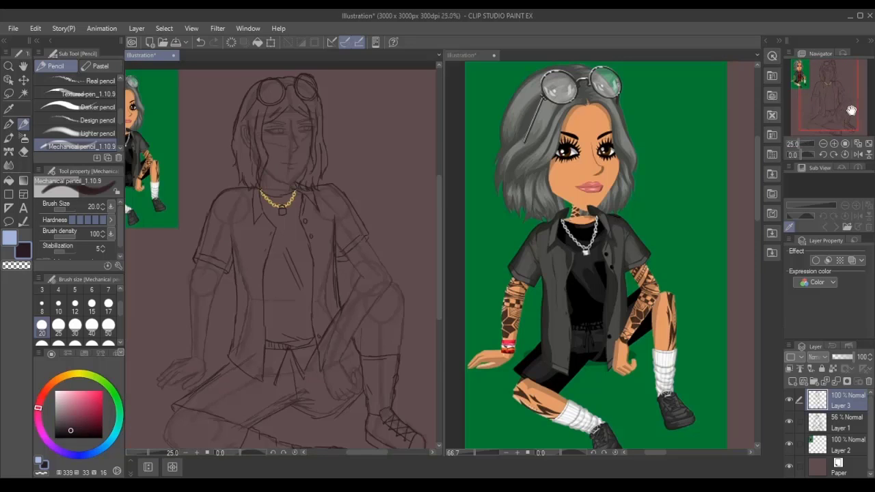
left_click_drag(824, 103, 829, 109)
scroll(203, 348, "up", 3)
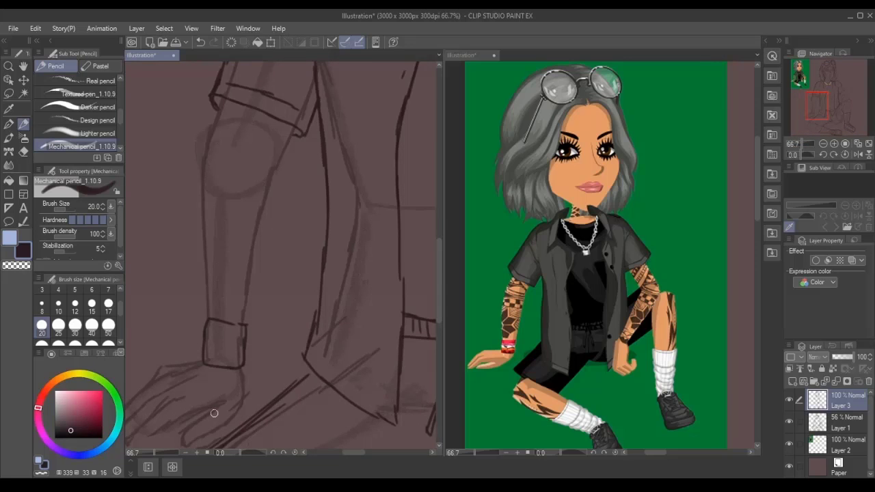
scroll(214, 413, "up", 1)
mouse_move(202, 286)
left_mouse_down()
mouse_move(262, 289)
mouse_move(252, 309)
left_mouse_up()
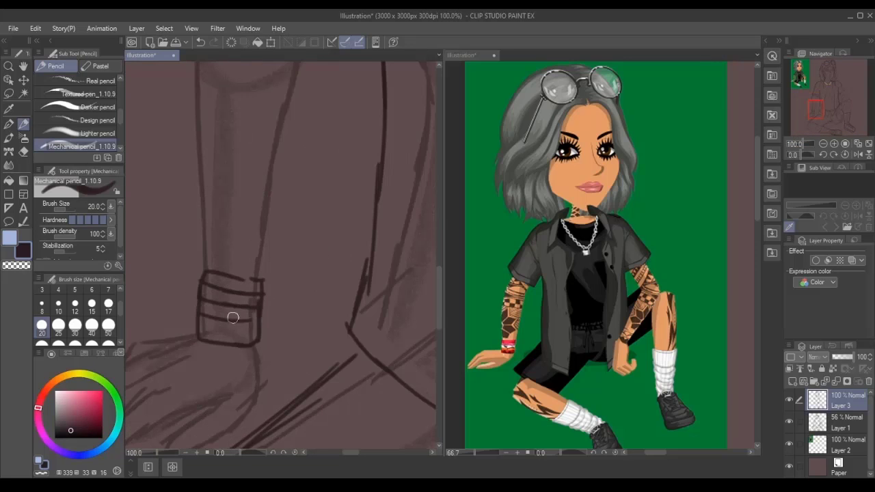
scroll(276, 304, "down", 5)
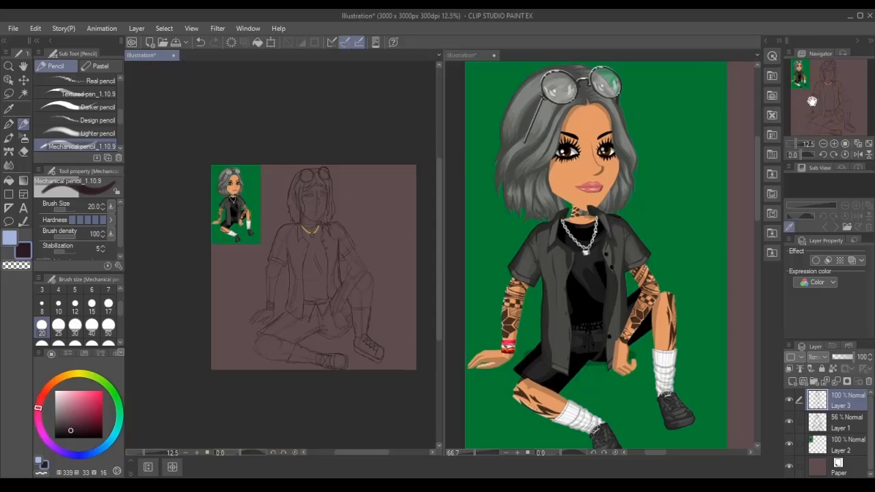
Merge the detailed pencil sketch on Layer 3 into Layer 1 and set the merged layer's opacity to 36%.
scroll(276, 304, "up", 2)
left_click_drag(826, 94, 857, 115)
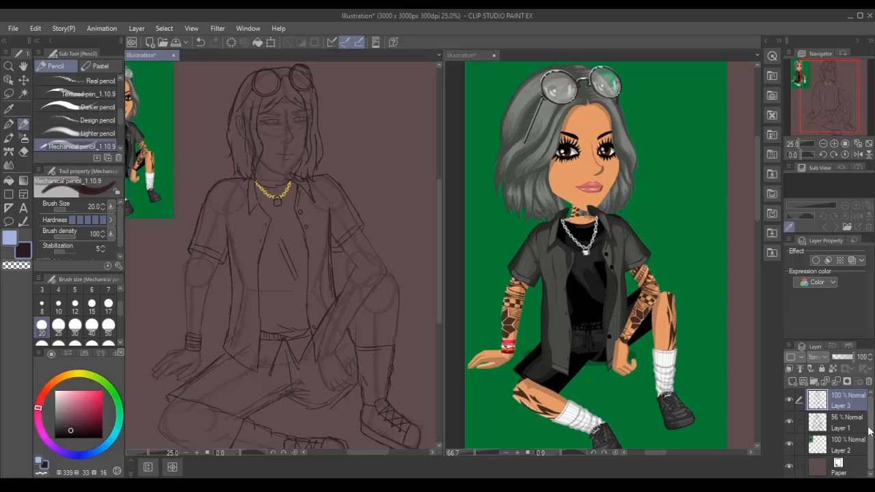
left_click(837, 381)
left_click_drag(846, 361, 844, 368)
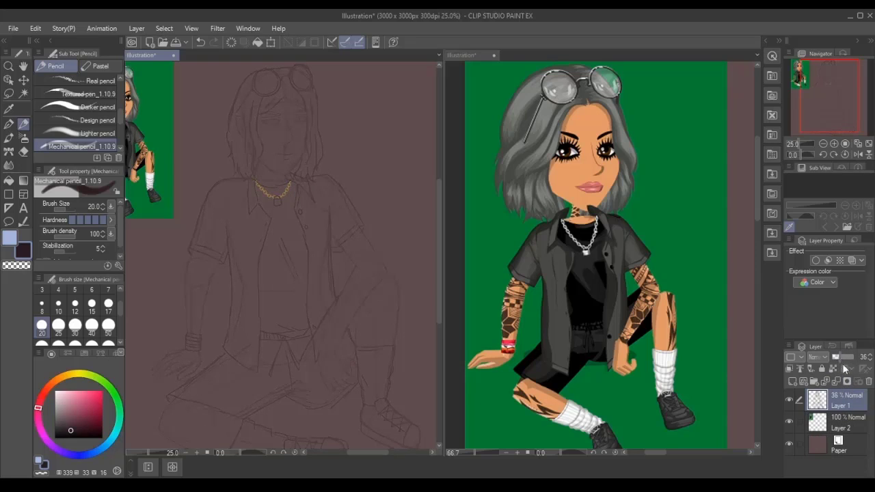
Create a new layer inside a folder above the faded sketch and choose the Darker pencil at size 15.
left_click(815, 381)
left_click(792, 382)
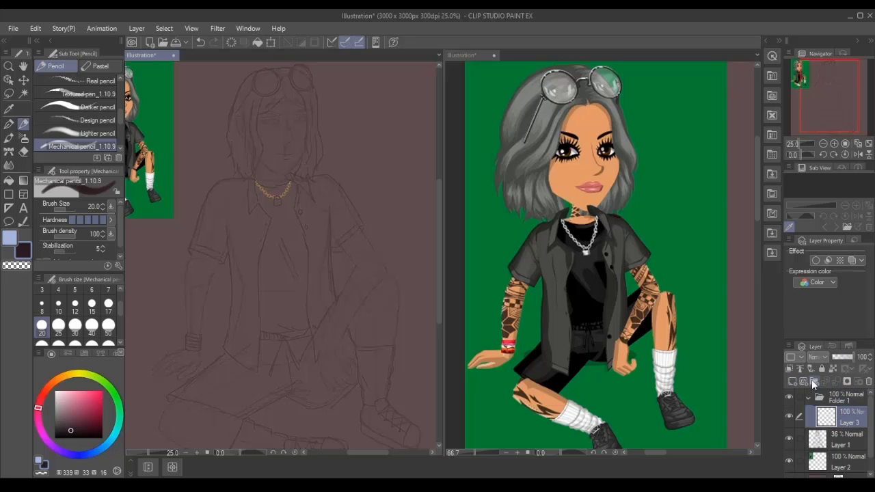
left_click(89, 107)
left_click(108, 303)
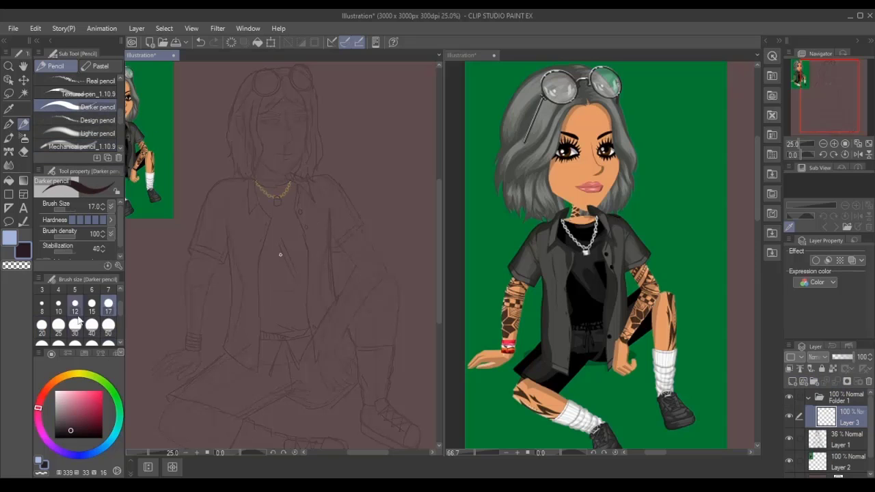
left_click(92, 303)
Draw the clean line art of the nose over the sketch, from the bridge around the tip to a short nostril line.
scroll(330, 205, "up", 6)
mouse_move(314, 154)
left_mouse_down()
mouse_move(334, 253)
mouse_move(367, 312)
mouse_move(365, 403)
mouse_move(346, 422)
left_mouse_up()
key("ctrl+z")
left_click_drag(377, 354, 345, 422)
scroll(380, 354, "up", 3)
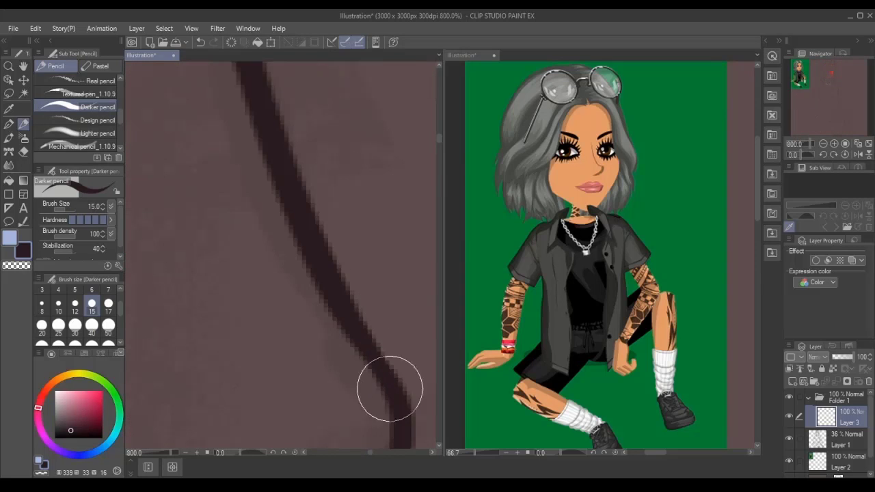
scroll(377, 414, "down", 3)
scroll(315, 371, "up", 2)
left_click_drag(257, 410, 298, 404)
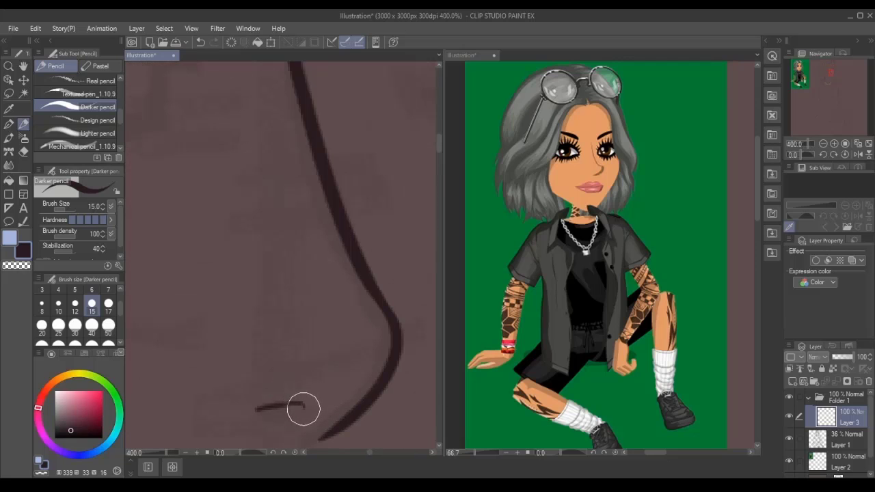
scroll(426, 230, "down", 2)
key("ctrl+z")
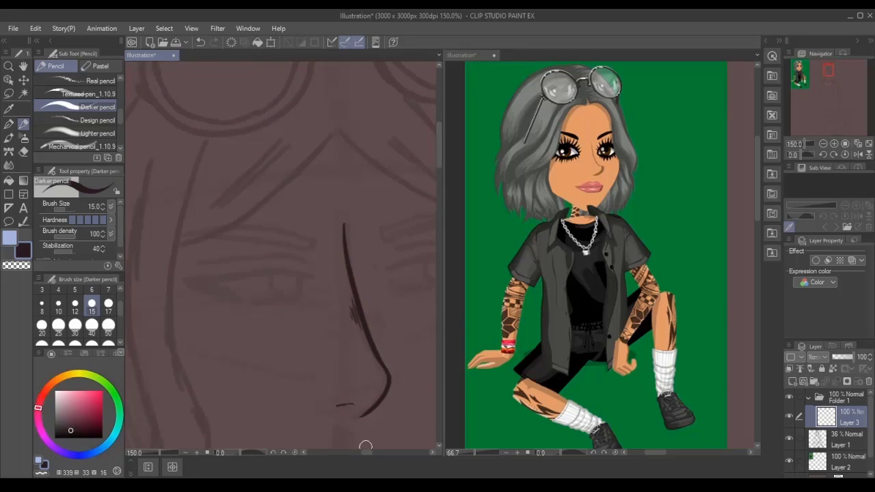
Draw the curved lid crease above the figure's left eye, ending it at the hair strand.
scroll(254, 242, "up", 2)
left_click_drag(198, 271, 236, 258)
key("ctrl+z")
scroll(264, 247, "down", 2)
left_click_drag(176, 225, 235, 449)
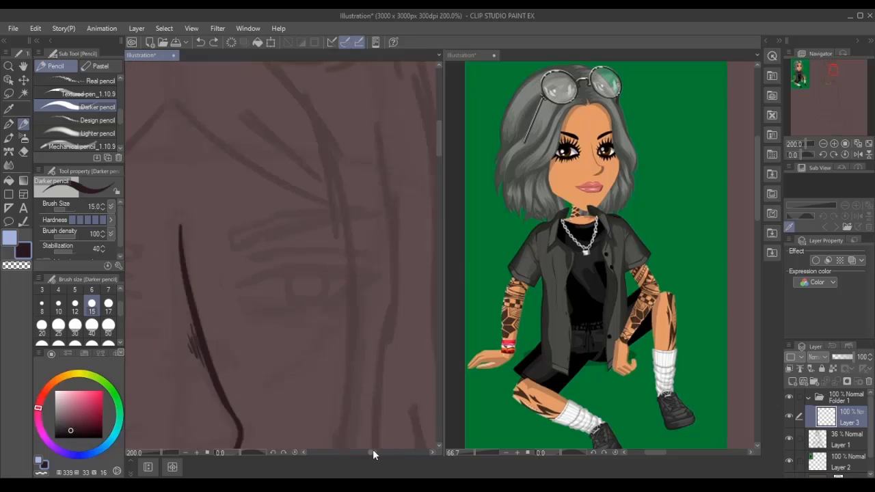
left_click_drag(372, 450, 377, 449)
left_click_drag(224, 258, 362, 256)
key("ctrl+z")
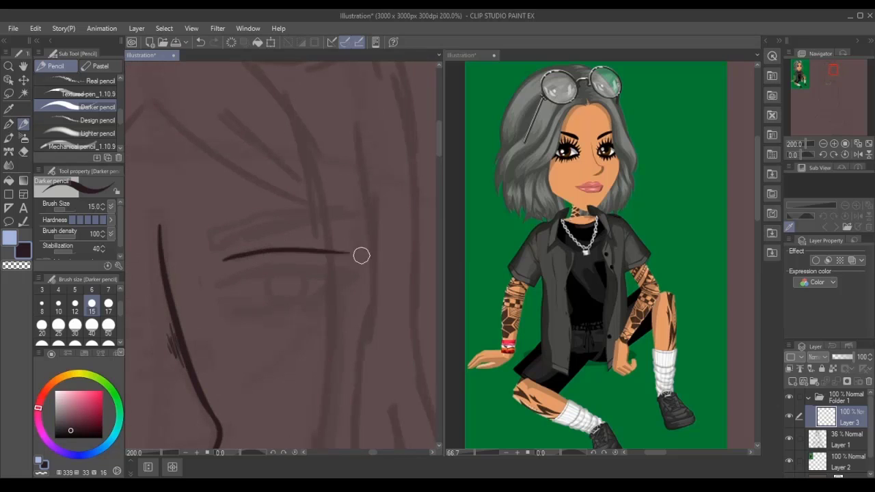
left_click(24, 154)
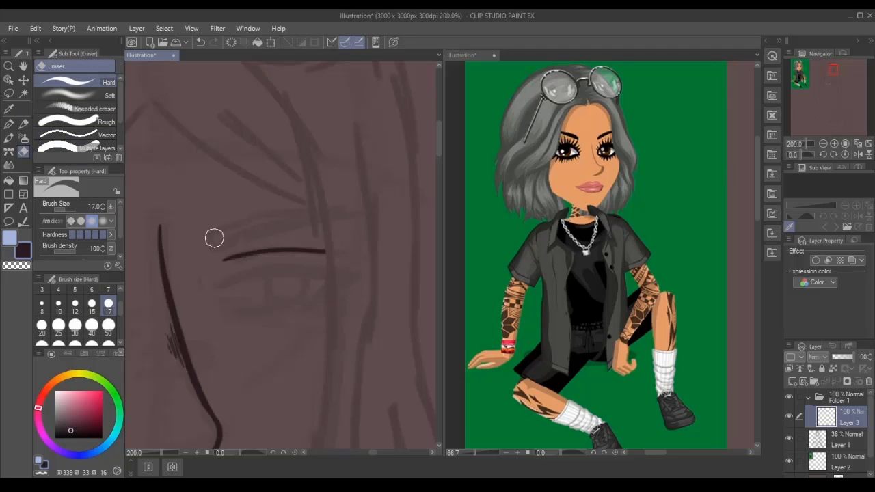
key("p")
Draw the matching curved lid crease above the figure's right eye.
left_click_drag(836, 74, 828, 73)
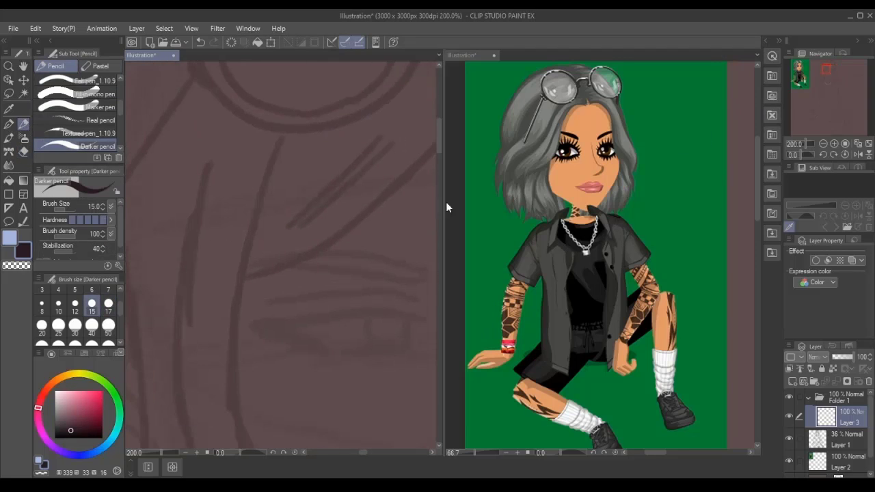
mouse_move(182, 204)
left_mouse_down()
mouse_move(310, 183)
mouse_move(288, 195)
mouse_move(311, 198)
left_mouse_up()
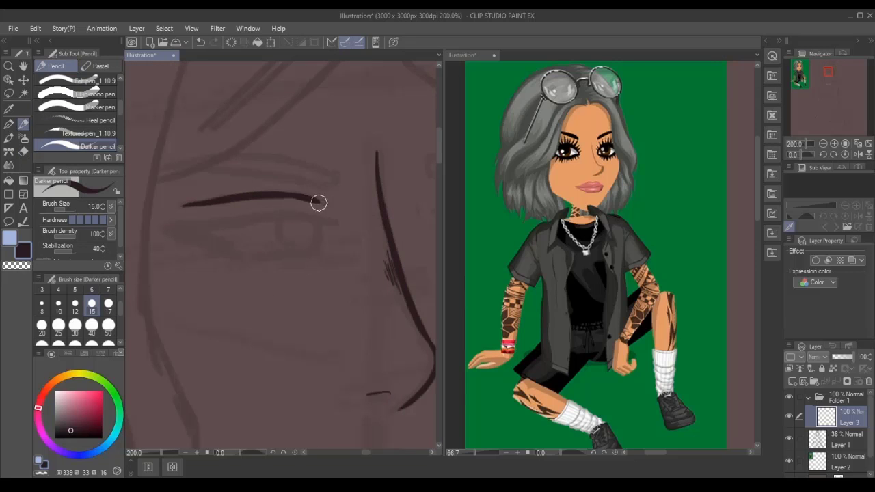
left_click_drag(800, 74, 804, 88)
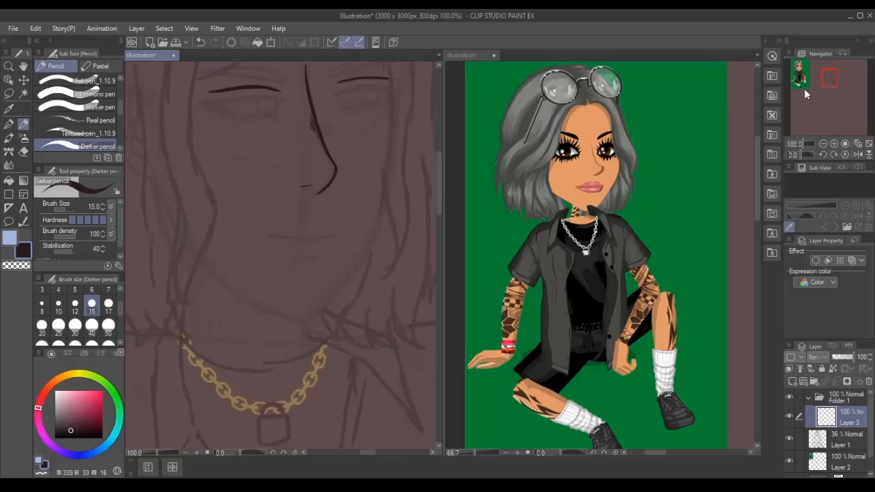
Draw the closed mouth as a gently curved line with a short lower-lip line beneath it.
left_click(830, 76)
scroll(283, 296, "up", 3)
scroll(269, 297, "down", 1)
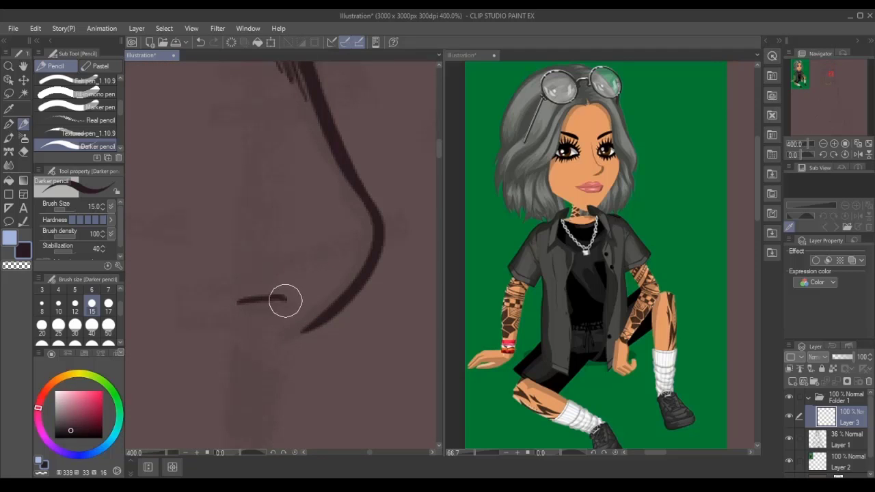
key("ctrl+z")
scroll(831, 96, "down", 2)
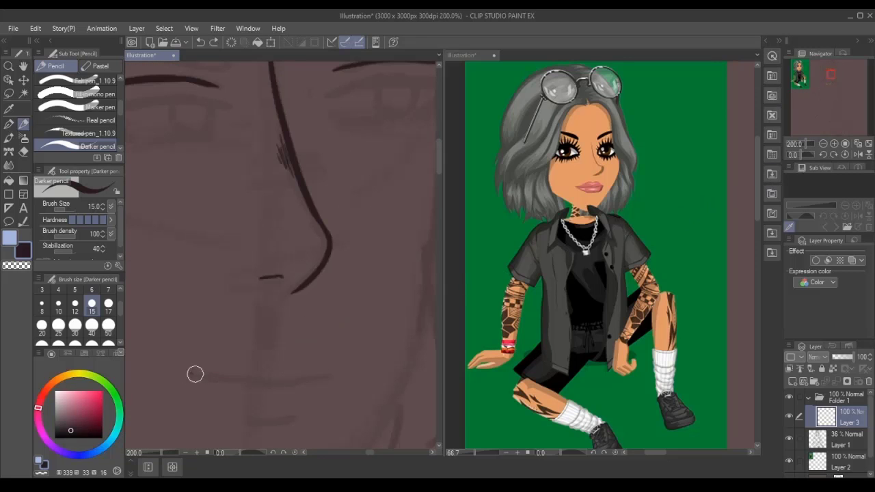
left_click_drag(191, 375, 334, 380)
left_click_drag(243, 424, 288, 419)
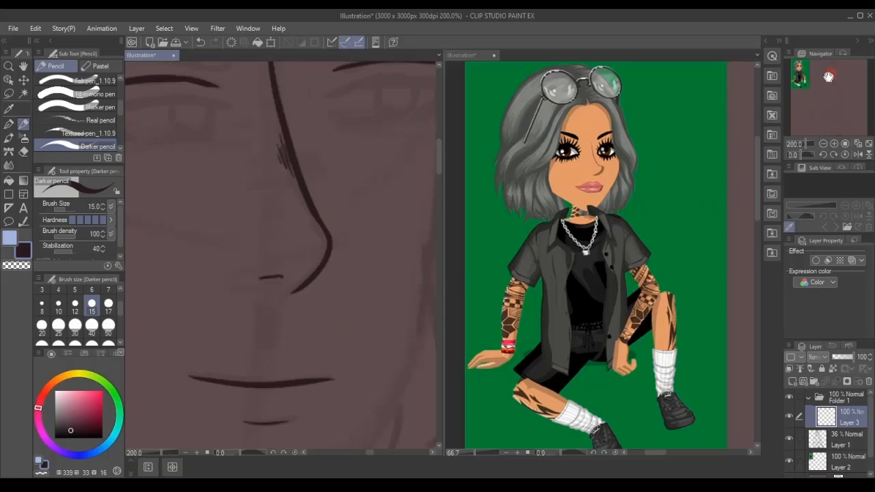
Add a small curved shading stroke under the lower-lip line, undoing and redoing the failed strokes.
scroll(289, 375, "up", 3)
scroll(308, 391, "down", 4)
scroll(830, 78, "down", 2)
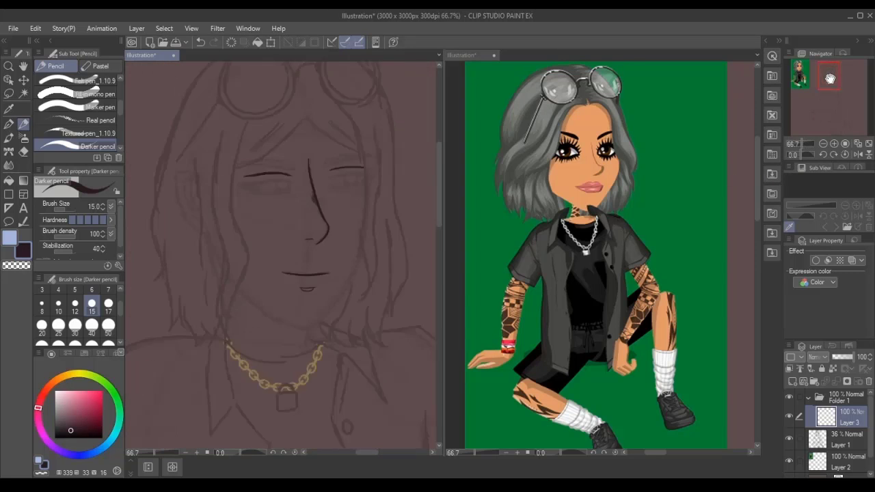
left_click_drag(830, 78, 826, 76)
scroll(329, 305, "up", 8)
scroll(230, 332, "down", 2)
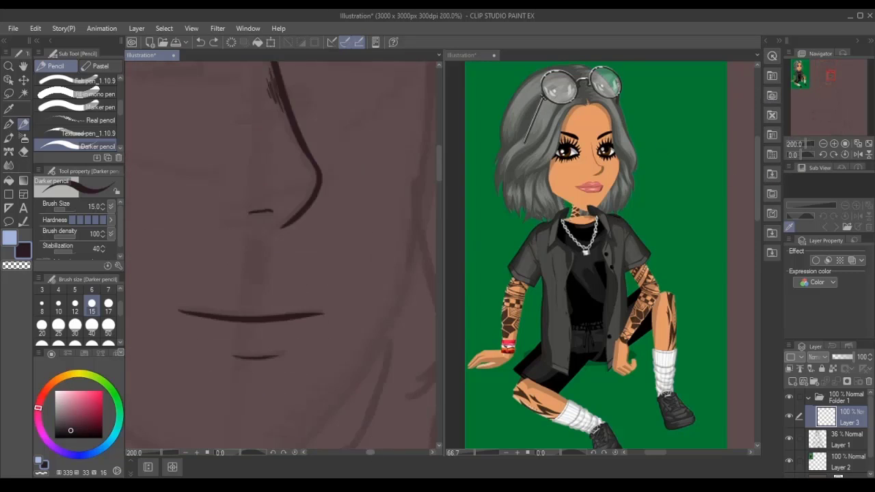
scroll(203, 313, "up", 2)
scroll(328, 305, "down", 7)
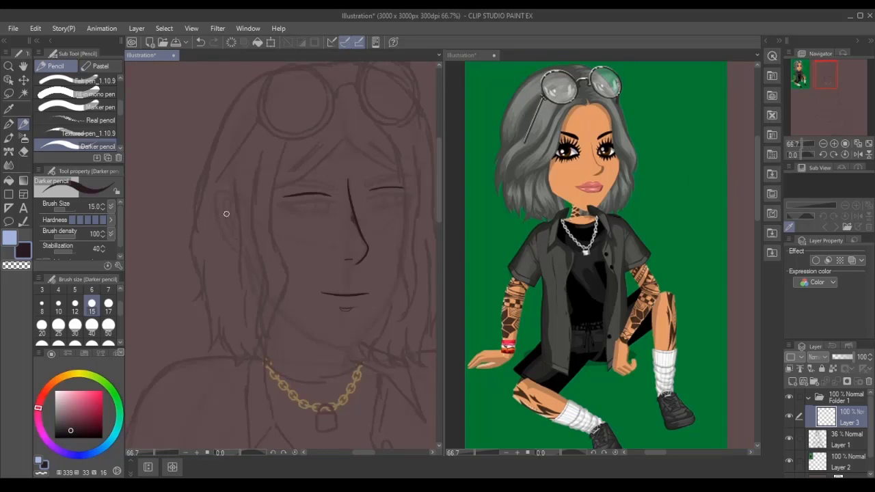
Draw the ear's outer contour and its inner folds beside the face.
scroll(229, 212, "up", 3)
left_click_drag(246, 209, 215, 287)
key("ctrl+z")
mouse_move(244, 205)
left_mouse_down()
mouse_move(204, 259)
mouse_move(254, 340)
left_mouse_up()
scroll(253, 348, "up", 1)
mouse_move(240, 197)
left_mouse_down()
mouse_move(216, 252)
mouse_move(233, 292)
left_mouse_up()
mouse_move(248, 221)
left_mouse_down()
mouse_move(240, 233)
mouse_move(256, 282)
left_mouse_up()
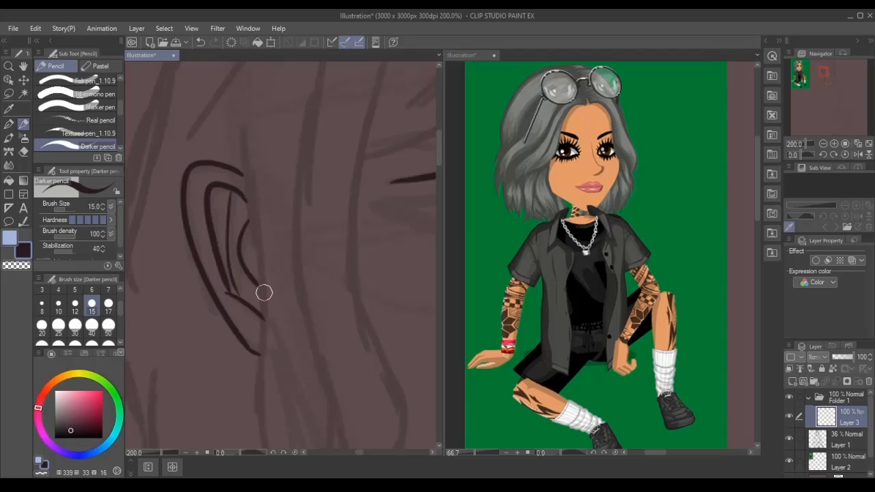
scroll(235, 294, "up", 3)
scroll(235, 293, "down", 5)
scroll(174, 226, "down", 3)
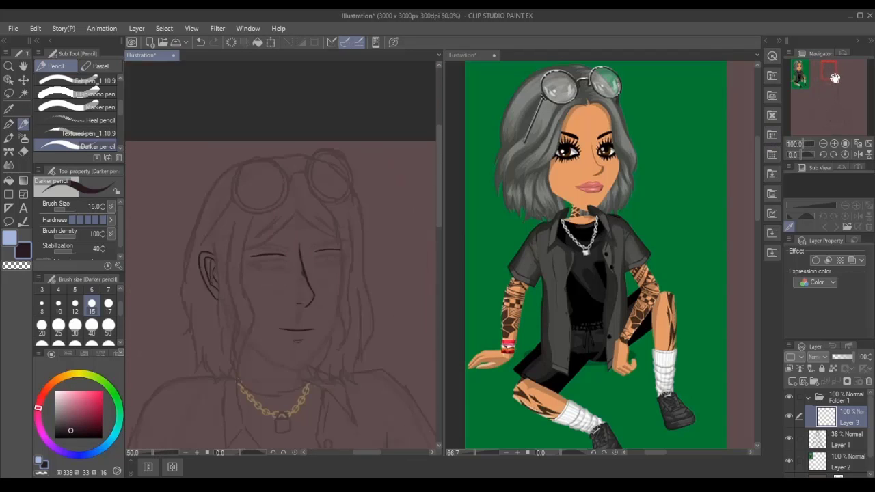
Draw the jawline down both sides of the face and join it at the chin.
scroll(239, 264, "up", 3)
mouse_move(395, 216)
left_mouse_down()
mouse_move(385, 258)
mouse_move(324, 344)
left_mouse_up()
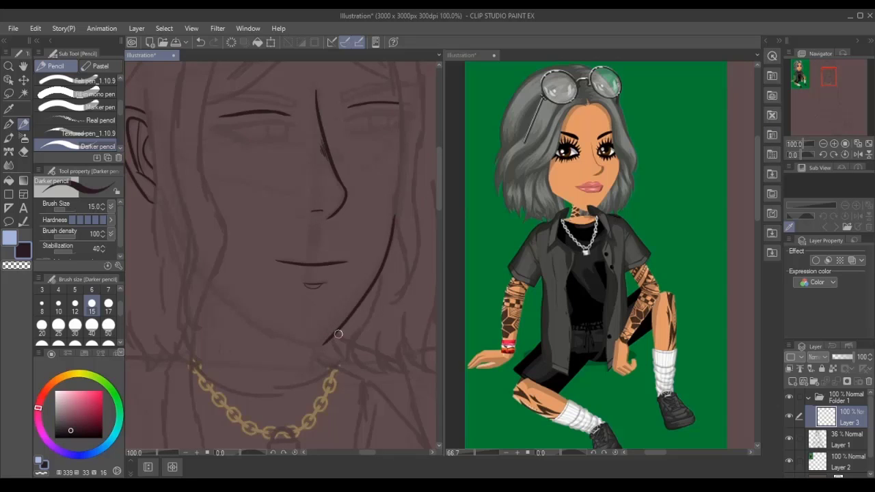
scroll(300, 341, "up", 2)
mouse_move(199, 294)
left_mouse_down()
mouse_move(318, 352)
mouse_move(374, 347)
left_mouse_up()
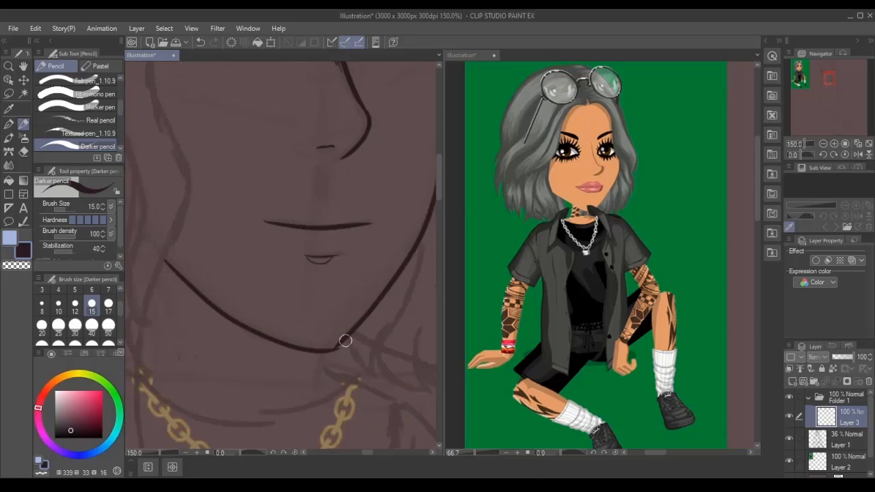
scroll(326, 354, "up", 1)
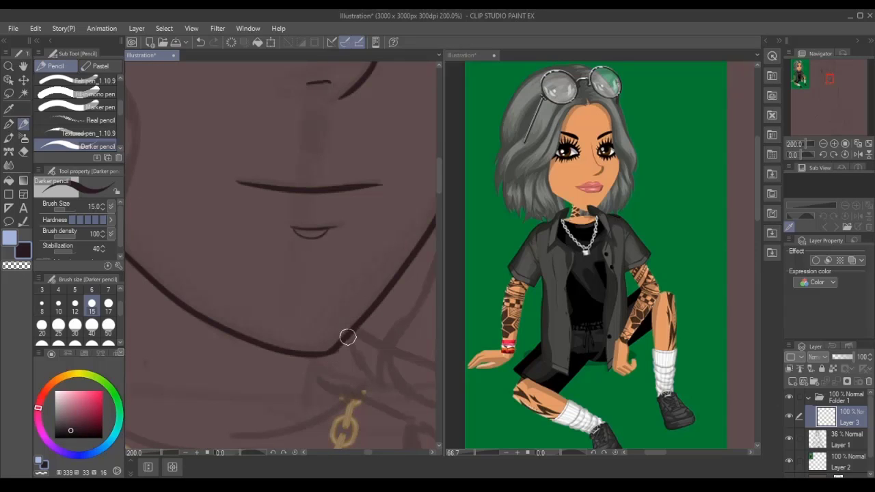
Draw a short neck line descending from the chin, undoing the failed stroke.
left_click_drag(326, 352, 299, 412)
key("ctrl+z")
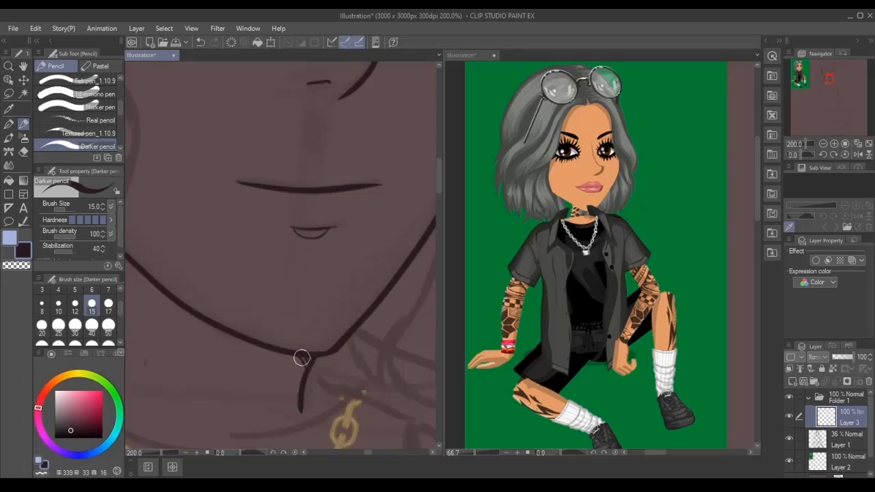
key("ctrl+minus")
key("ctrl+minus")
key("ctrl+minus")
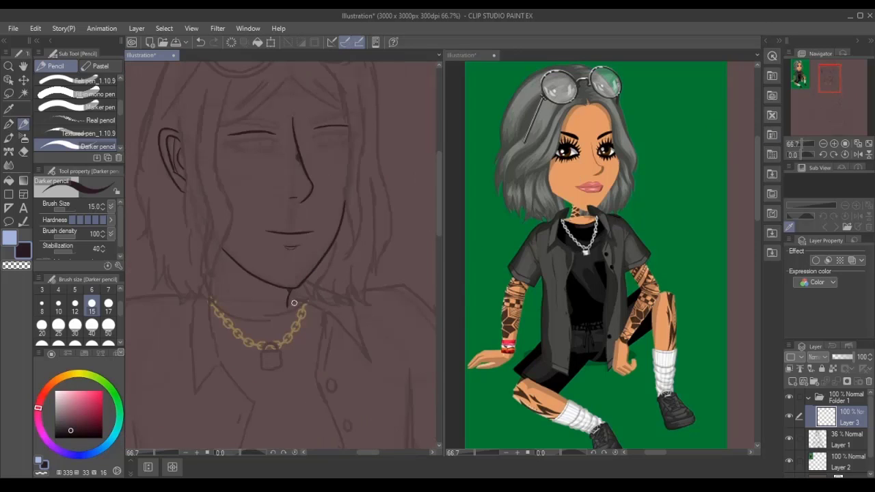
Draw a curved outer contour from the bridge of the nose down to beneath its tip.
scroll(219, 281, "up", 1)
scroll(349, 137, "up", 2)
key("ctrl+plus")
key("ctrl+plus")
mouse_move(340, 125)
left_mouse_down()
mouse_move(417, 342)
mouse_move(383, 374)
left_mouse_up()
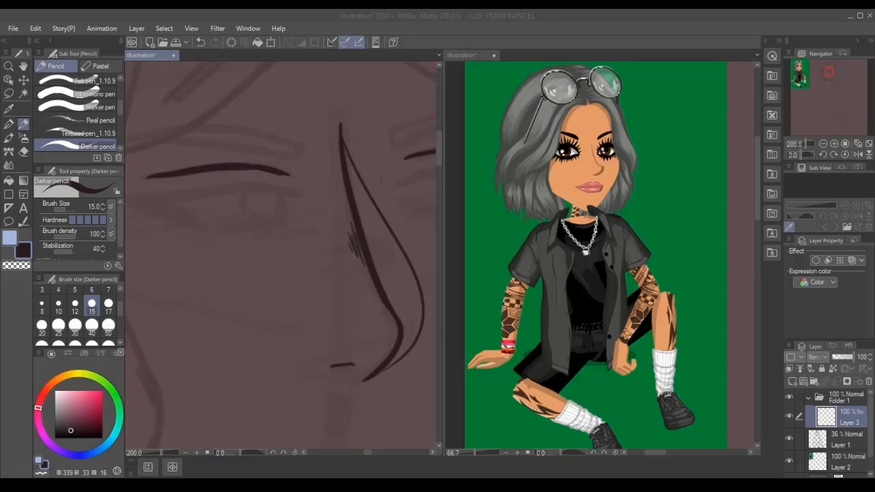
Draw the outer edge of the resting arm from the sleeve past the elbow toward the wrist, undoing the failed strokes.
key("ctrl+minus")
key("ctrl+minus")
key("ctrl+minus")
left_click_drag(832, 89, 813, 106)
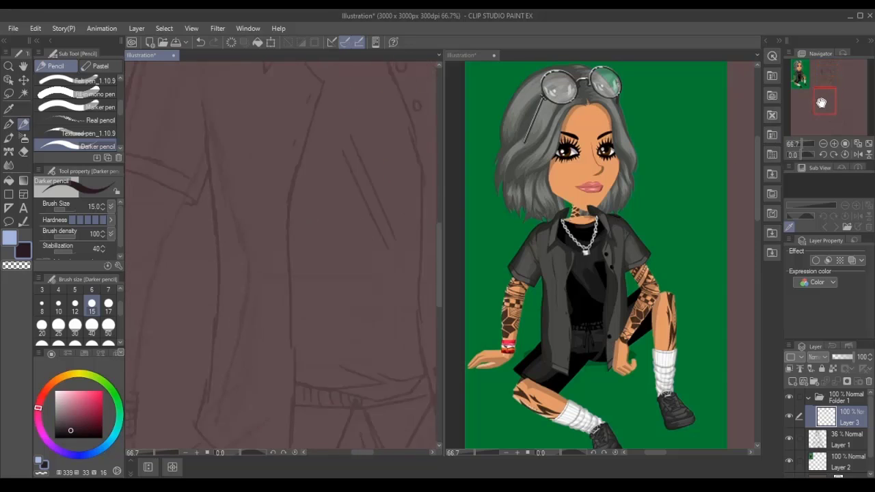
scroll(304, 105, "up", 1)
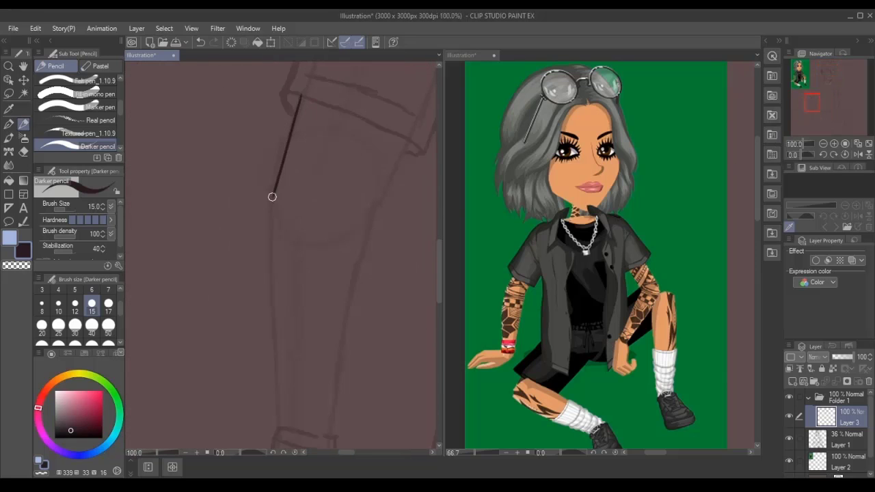
left_click_drag(272, 197, 279, 414)
key("ctrl+z")
left_click_drag(271, 192, 275, 422)
key("ctrl+z")
left_click_drag(272, 195, 280, 430)
scroll(271, 181, "up", 2)
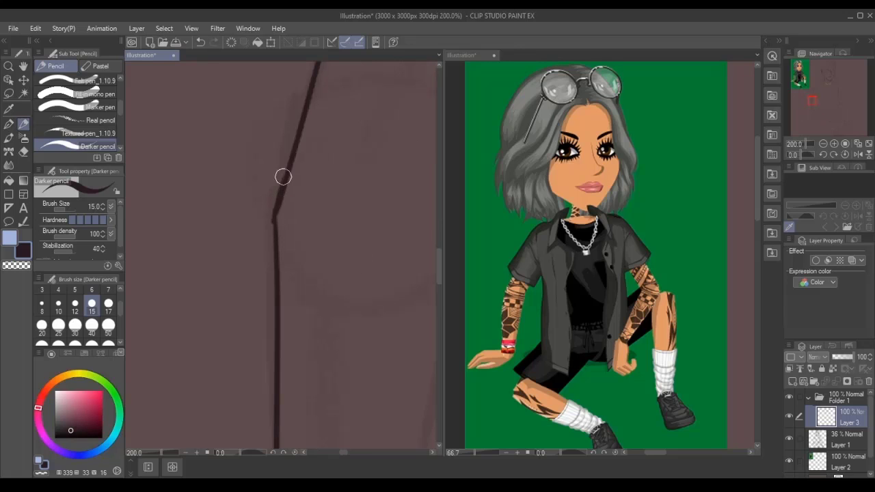
scroll(296, 191, "down", 2)
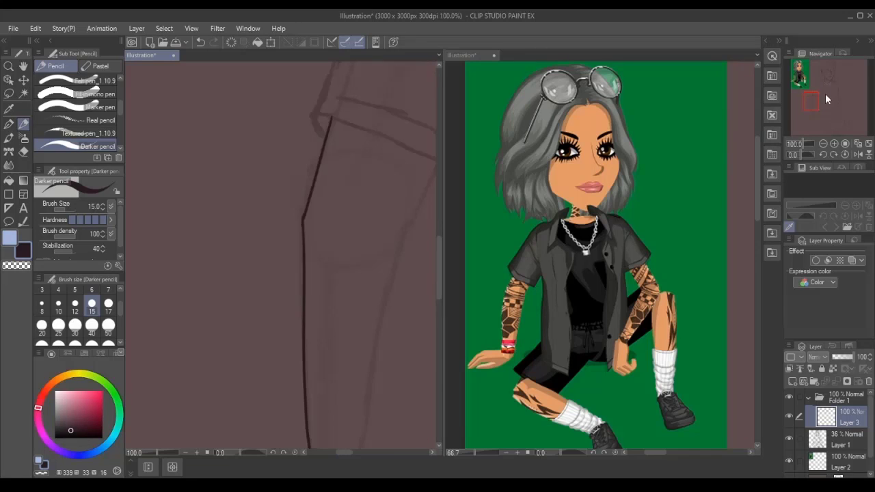
Clean up the resting arm's outer edge with the eraser, and draw its inner edge below the sleeve.
left_click(24, 152)
mouse_move(319, 130)
left_mouse_down()
mouse_move(316, 281)
mouse_move(306, 314)
left_mouse_up()
key("p")
left_click_drag(427, 92, 380, 219)
Draw a fingernail and the edges of its finger on the resting hand, using brush sizes 10 and 12.
scroll(203, 379, "down", 3)
scroll(277, 319, "up", 3)
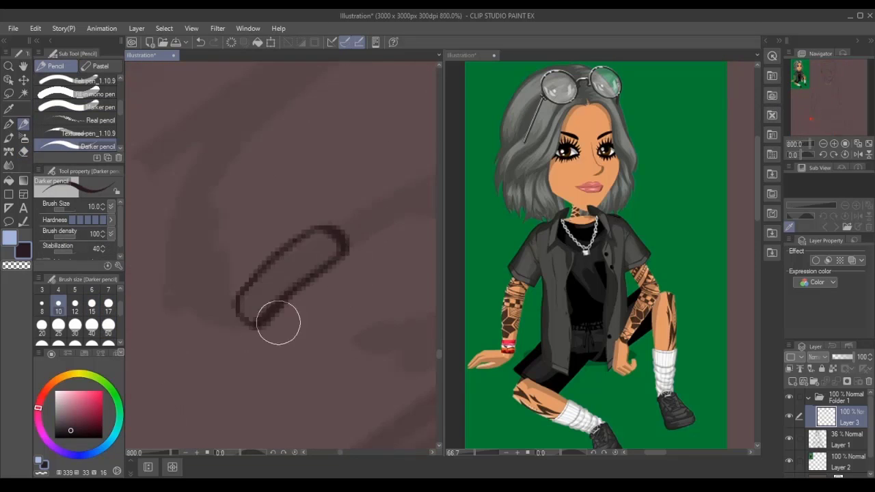
scroll(274, 344, "down", 2)
key("bracketleft")
mouse_move(274, 344)
left_mouse_down()
mouse_move(267, 306)
mouse_move(421, 129)
left_mouse_up()
scroll(271, 316, "up", 2)
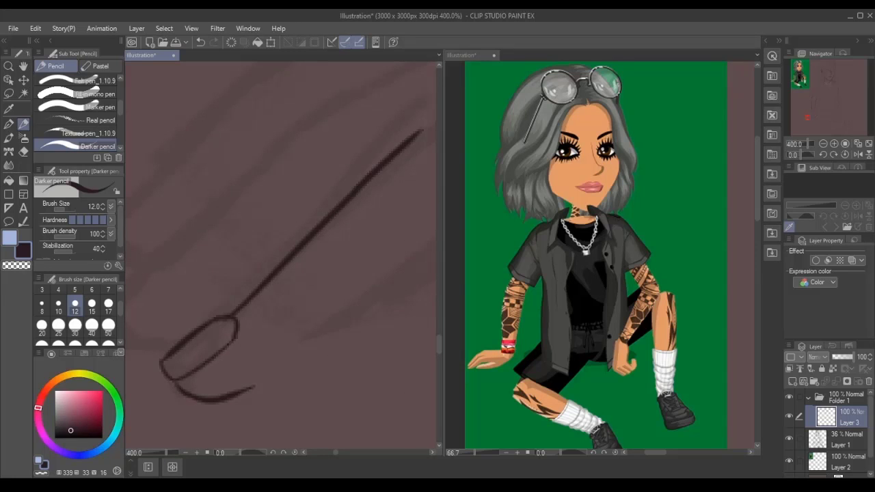
Outline the remaining fingers, nails and back of the resting hand, including the tendon lines.
scroll(338, 278, "down", 2)
scroll(342, 250, "up", 2)
scroll(406, 307, "down", 2)
scroll(406, 307, "up", 2)
left_click_drag(287, 427, 430, 271)
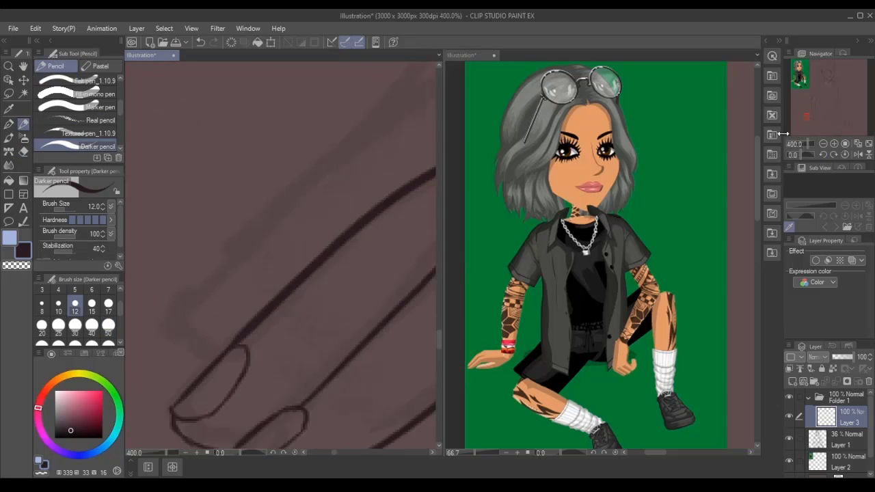
scroll(283, 288, "down", 2)
scroll(324, 203, "up", 2)
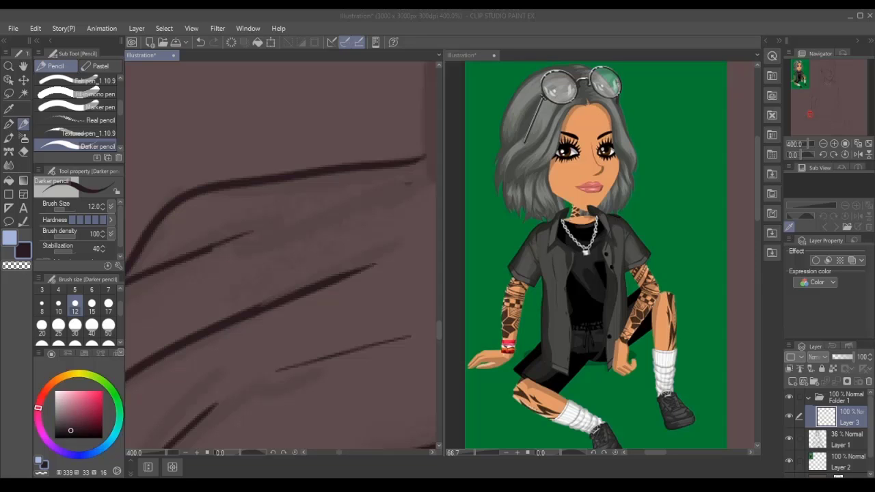
Draw both edges of the bent arm and outline its hand with the curled fingers.
scroll(400, 176, "down", 3)
left_click(815, 113)
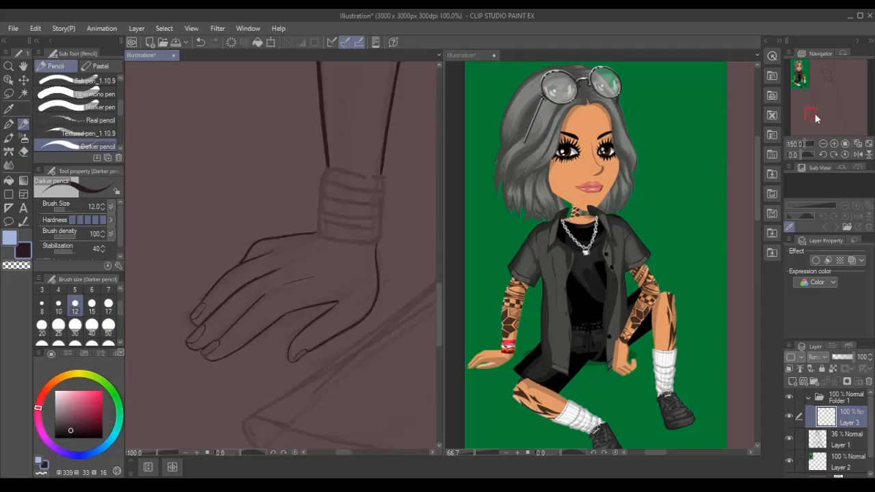
left_click_drag(815, 113, 839, 111)
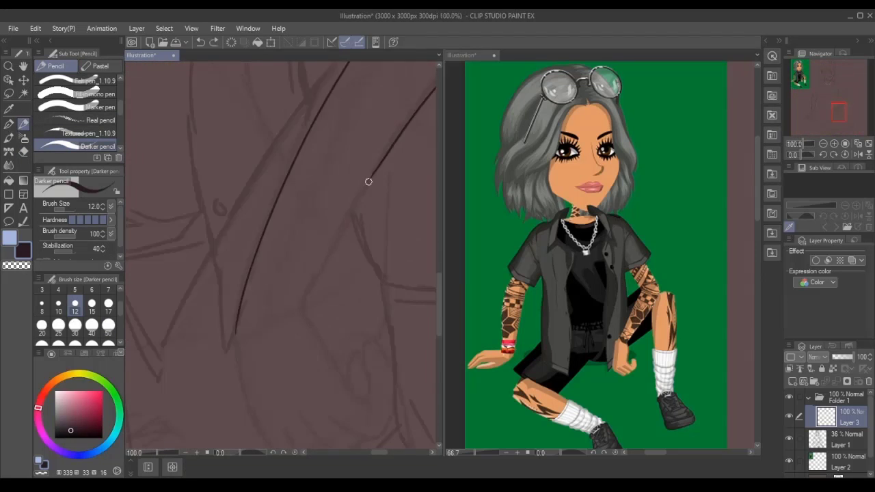
scroll(368, 182, "up", 2)
mouse_move(248, 174)
left_mouse_down()
mouse_move(344, 314)
mouse_move(380, 260)
left_mouse_up()
left_click_drag(386, 325, 218, 345)
left_click_drag(147, 208, 190, 362)
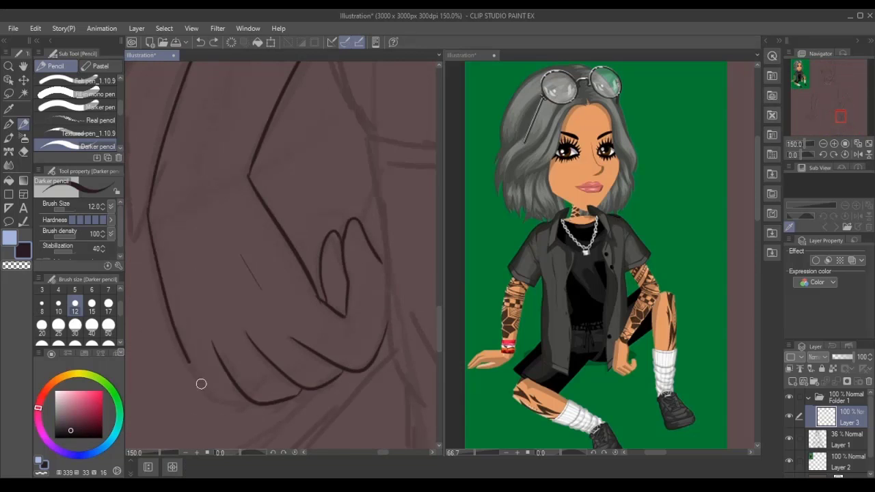
scroll(828, 83, "down", 4)
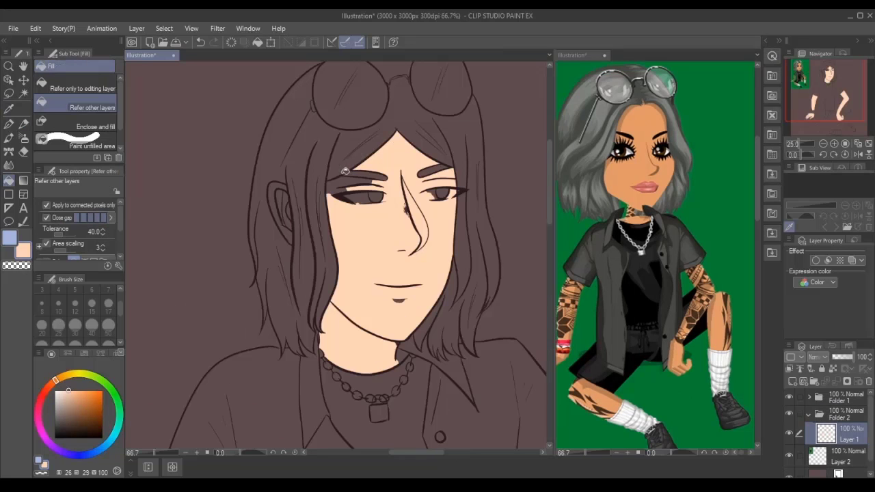
Fill the inner and outer parts of the ear with the light skin colour.
left_click(285, 201)
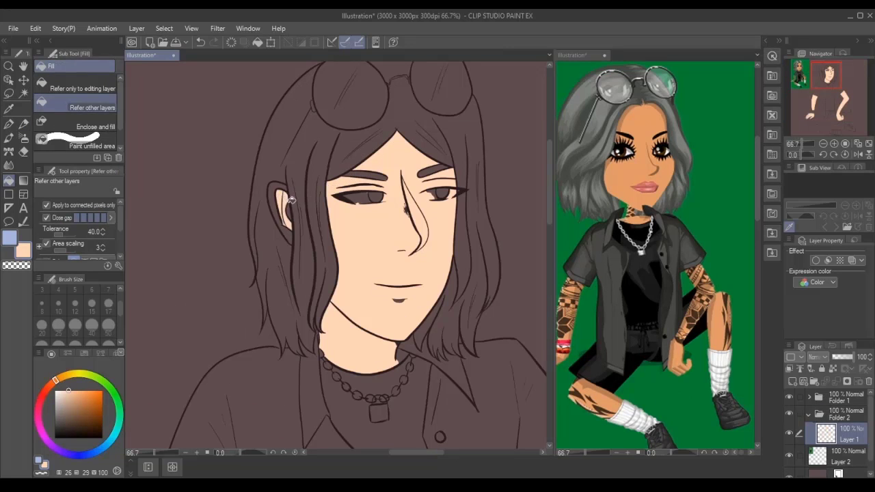
left_click(275, 191)
Paint the small unfilled area beneath the lower lip with skin colour using the Darker pencil at size 50.
key("ctrl+plus")
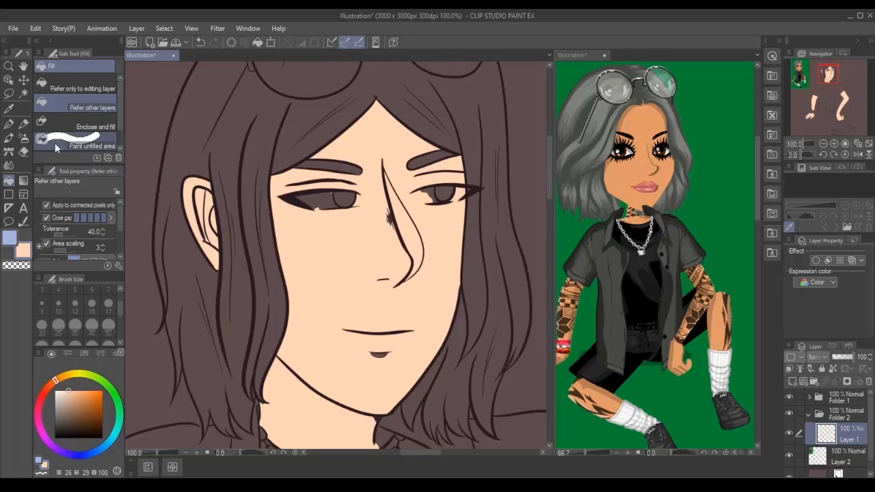
key("p")
key("ctrl+plus")
key("ctrl+plus")
left_click(498, 459)
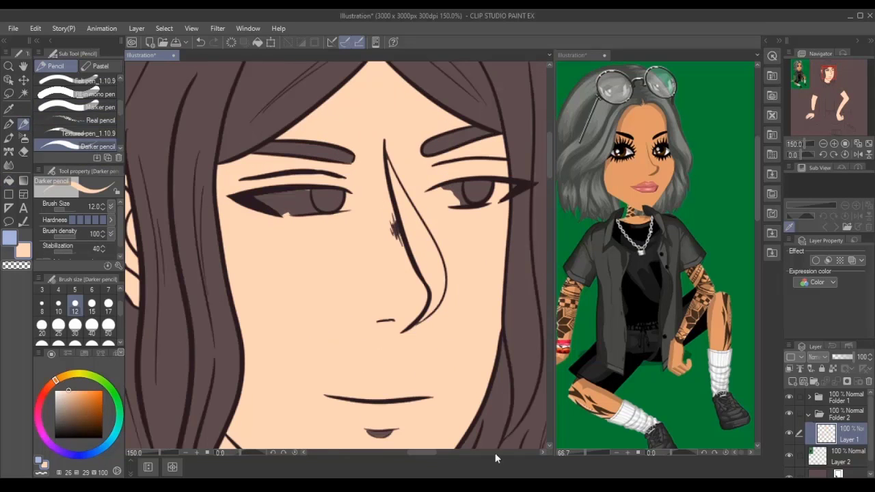
left_click(109, 325)
left_click(380, 432)
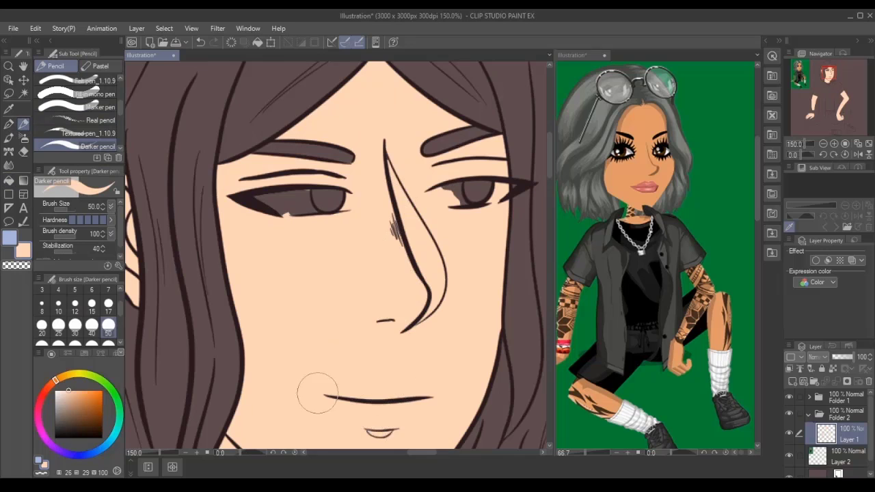
Erase the skin colour that spilled into the whites of both eyes with the Hard eraser at size 50.
left_click(24, 152)
key("ctrl+z")
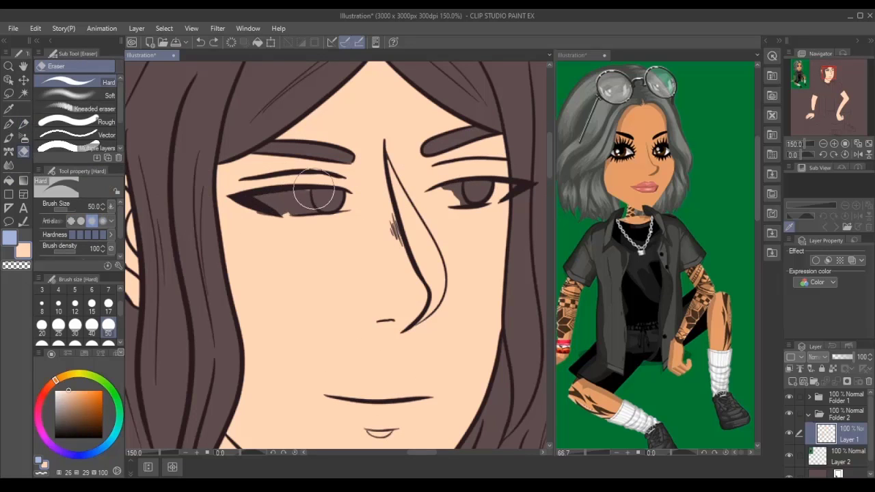
left_click_drag(290, 200, 285, 213)
mouse_move(446, 196)
left_mouse_down()
mouse_move(459, 189)
mouse_move(454, 196)
mouse_move(487, 198)
mouse_move(472, 182)
left_mouse_up()
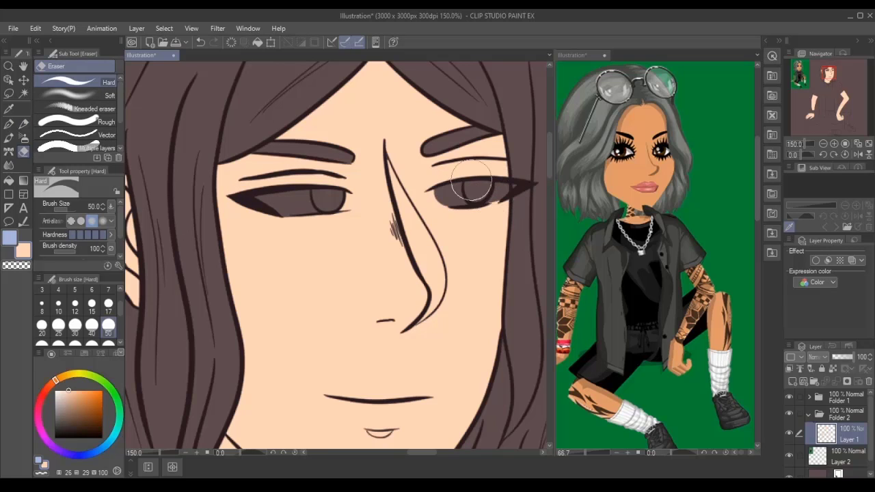
Touch up the skin colour around the neck line, chin and nose with the Darker pencil.
left_click(24, 123)
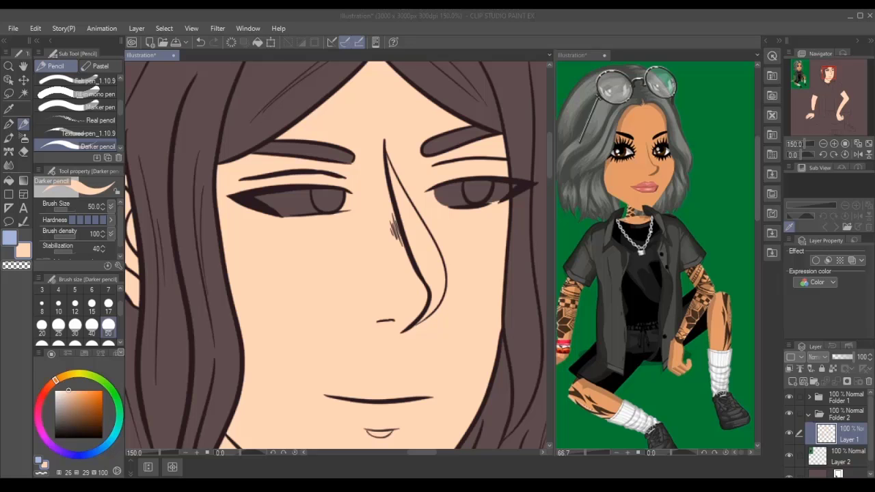
scroll(188, 266, "down", 4)
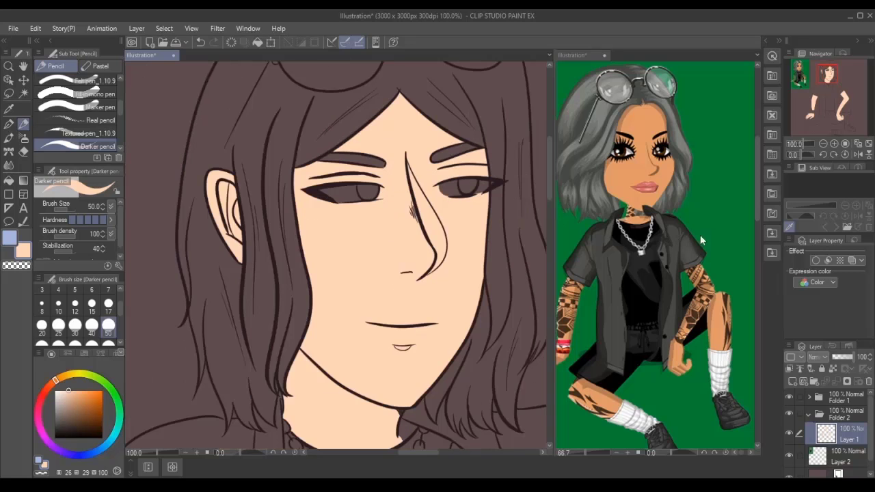
scroll(395, 212, "up", 4)
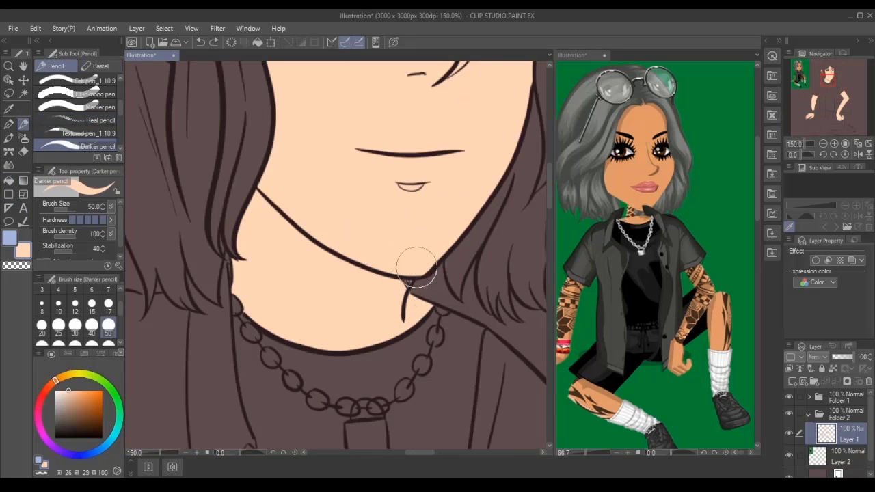
scroll(415, 258, "down", 2)
scroll(493, 260, "down", 2)
scroll(332, 250, "up", 3)
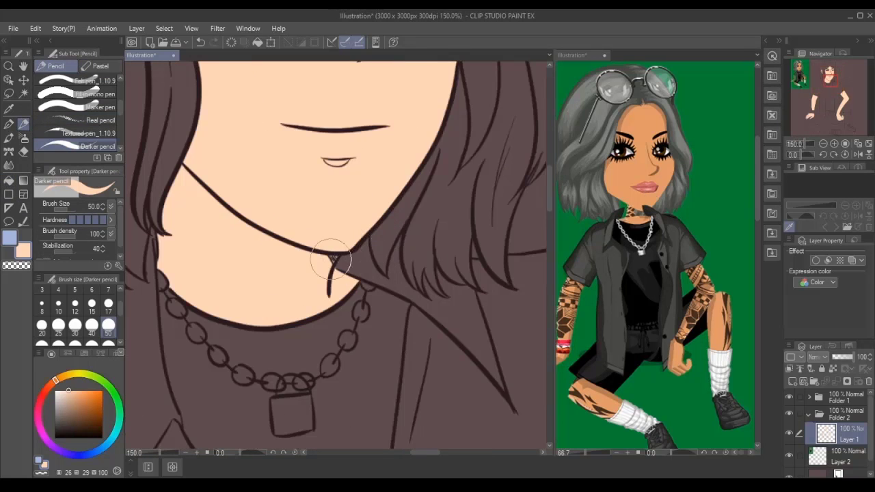
scroll(332, 250, "down", 2)
scroll(382, 171, "up", 2)
scroll(512, 203, "up", 1)
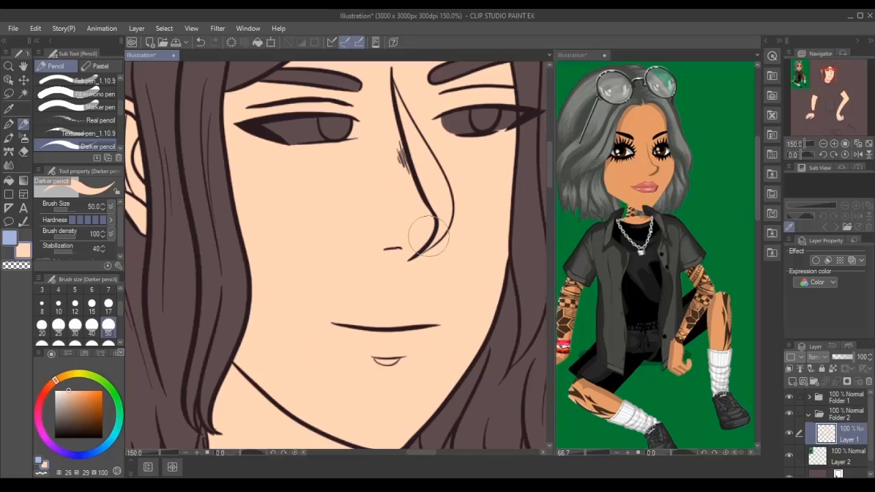
Try to fill the bare knee of the folded leg with the skin colour.
scroll(828, 93, "down", 3)
left_click(828, 93)
left_click_drag(828, 94, 819, 129)
scroll(819, 130, "down", 2)
key("g")
left_click(282, 270)
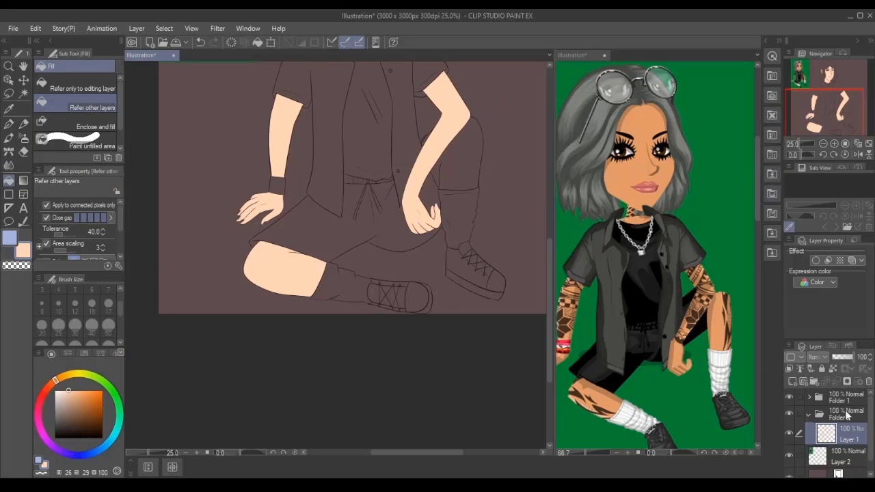
key("ctrl+z")
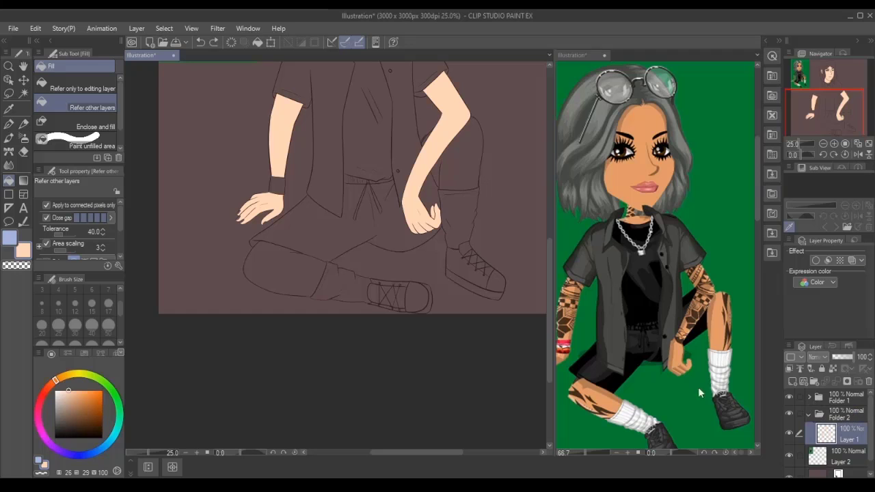
Pick the dark outline colour from the existing line art as the drawing colour.
key("x")
key("i")
scroll(375, 185, "up", 5)
scroll(381, 346, "up", 2)
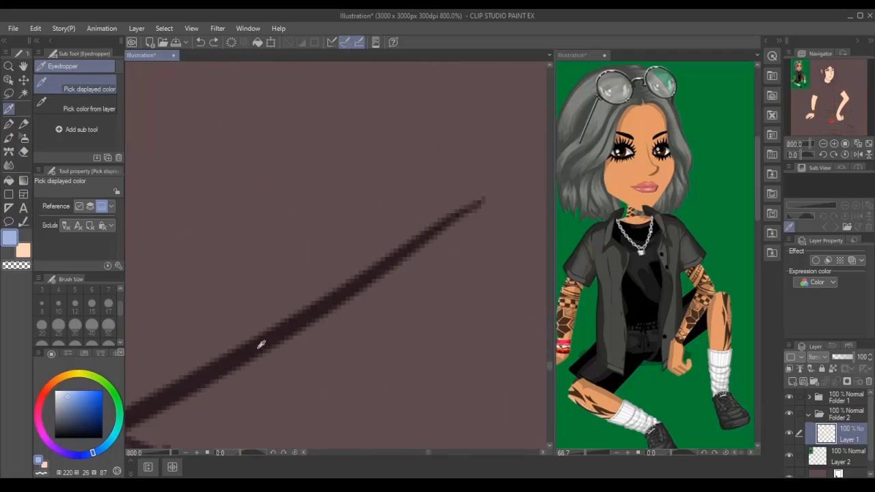
left_click(260, 346)
scroll(260, 346, "down", 8)
Expand Folder 1, check the line-art layers by toggling their visibility, and make Layer 6 active.
left_click(809, 397)
scroll(820, 411, "down", 1)
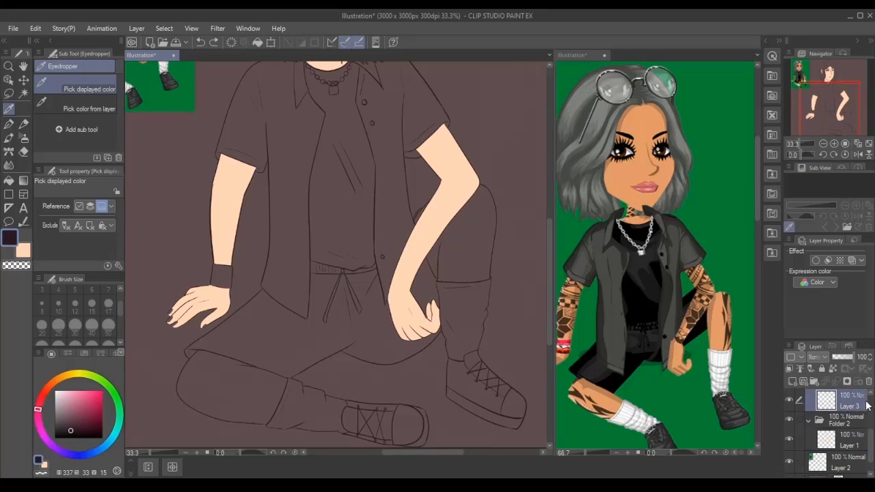
left_click(801, 407)
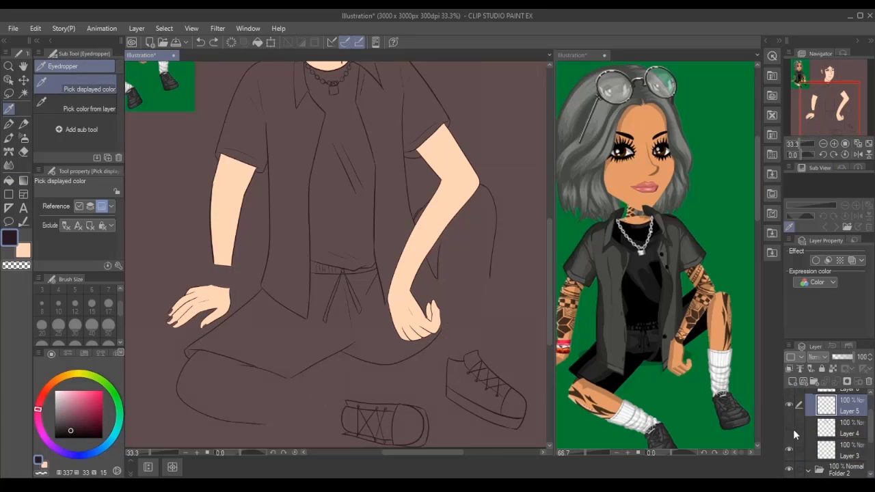
scroll(807, 417, "up", 1)
left_click(815, 419)
left_click(790, 418)
left_click(791, 418)
left_click(790, 418)
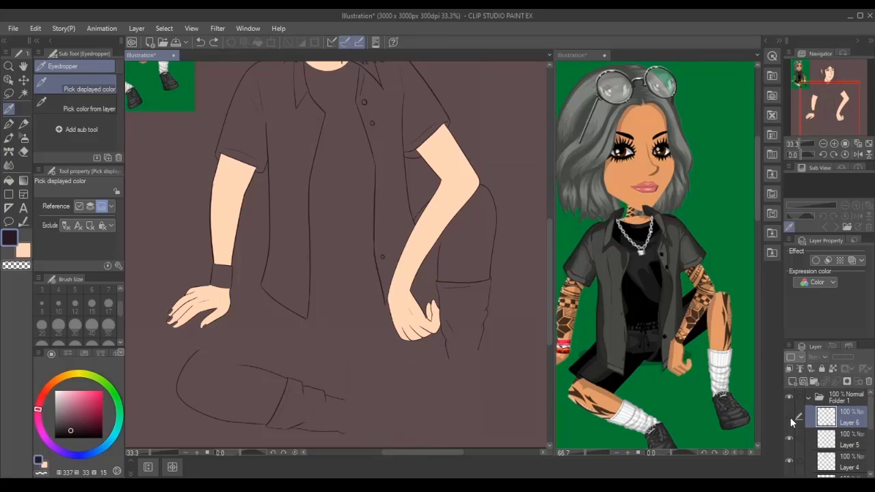
left_click(790, 418)
Lasso the folded leg's shoe on Layer 6, move it outward away from the sock, and deselect it.
key("m")
mouse_move(362, 372)
left_mouse_down()
mouse_move(333, 431)
mouse_move(434, 328)
mouse_move(361, 309)
left_mouse_up()
scroll(332, 431, "down", 1)
key("k")
left_click_drag(429, 356, 459, 354)
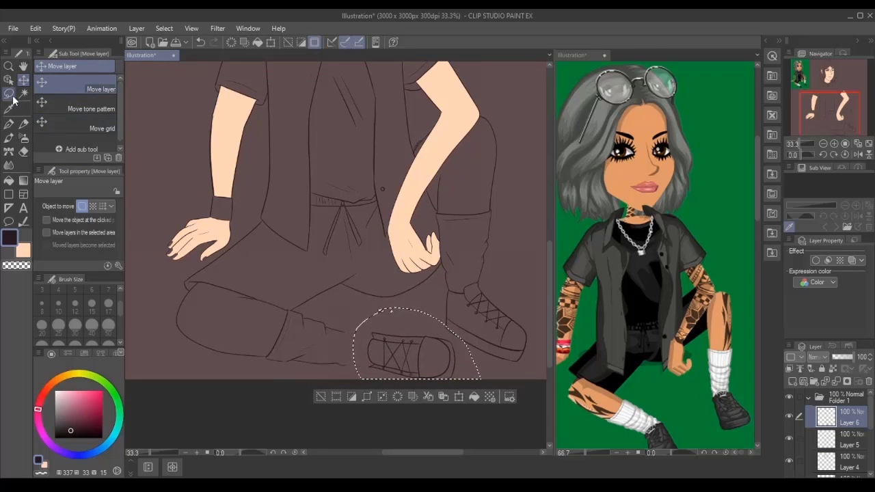
key("m")
key("ctrl+d")
Lasso the folded leg's sock on Layer 4, move it over to meet the shoe, and deselect it.
scroll(868, 424, "down", 2)
left_click(848, 420)
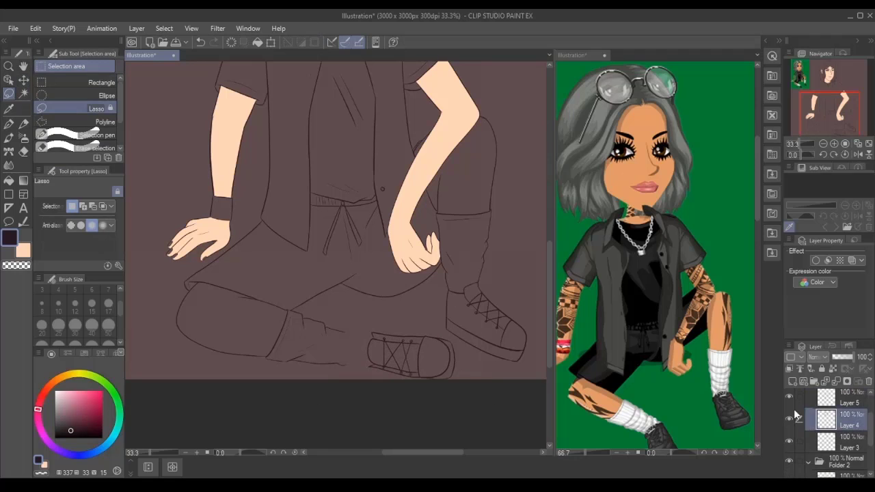
mouse_move(339, 313)
left_mouse_down()
mouse_move(360, 394)
mouse_move(342, 315)
mouse_move(361, 332)
mouse_move(411, 336)
left_mouse_up()
key("k")
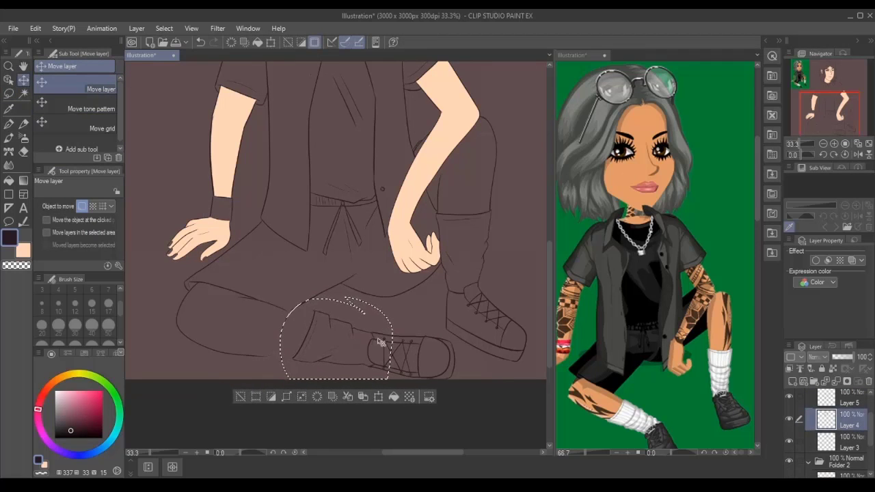
left_click(23, 124)
key("ctrl+d")
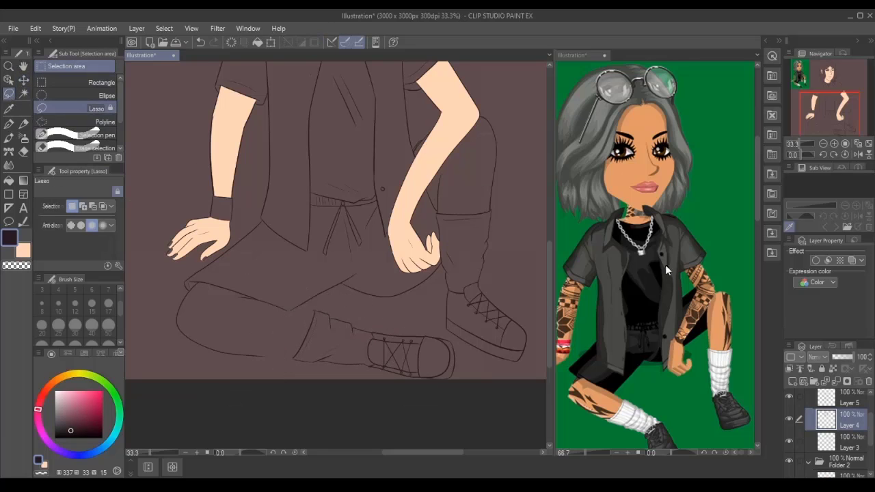
Make Layer 3 active and erase the pointed corner of the shorts' hem above the folded leg.
left_click(848, 441)
scroll(246, 263, "up", 5)
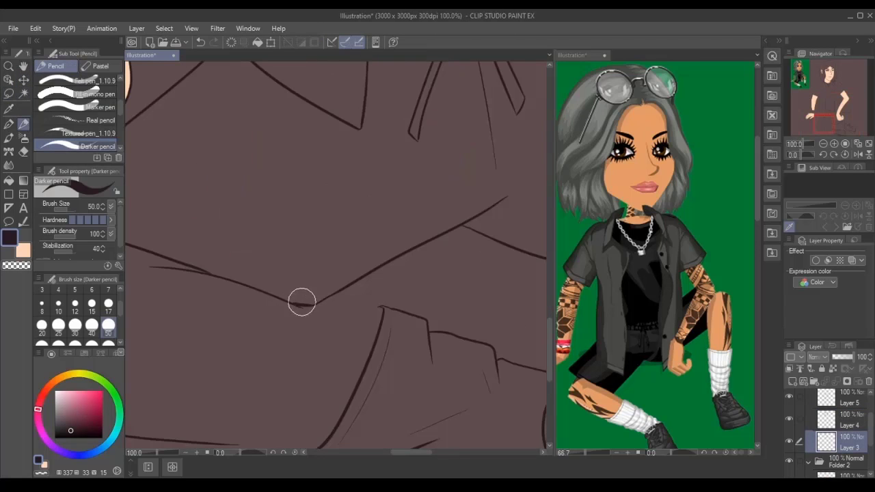
left_click(58, 306)
scroll(299, 303, "up", 1)
mouse_move(291, 306)
left_mouse_down()
mouse_move(426, 312)
mouse_move(386, 330)
mouse_move(427, 338)
left_mouse_up()
key("ctrl+z")
key("ctrl+z")
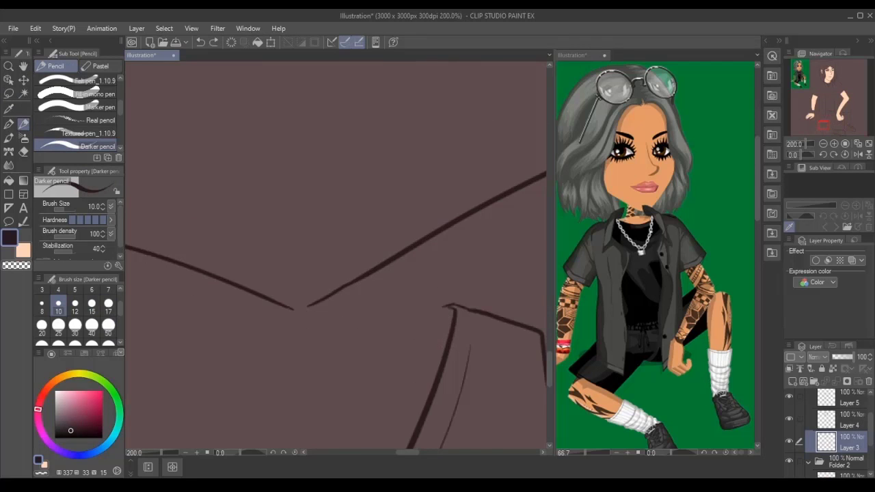
scroll(328, 243, "down", 4)
key("e")
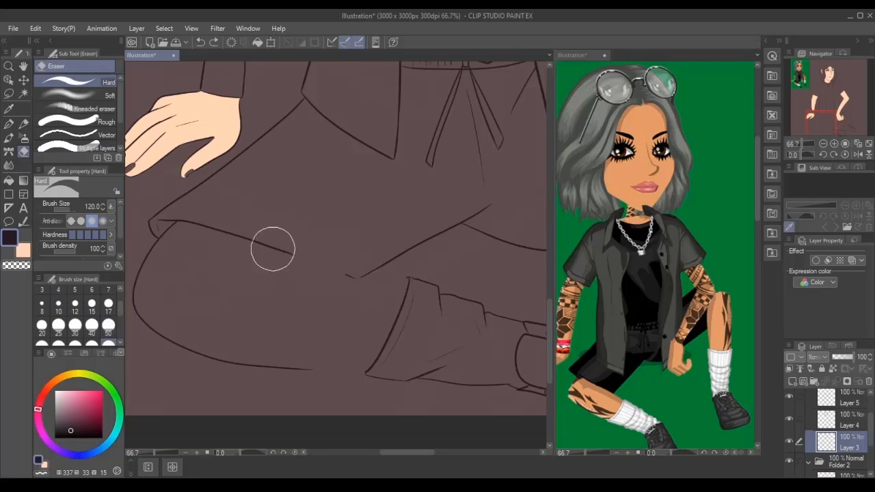
left_click_drag(316, 263, 346, 273)
Extend the folded leg's underside line to the sock's edge with the Darker pencil at size 12.
key("p")
scroll(297, 359, "up", 3)
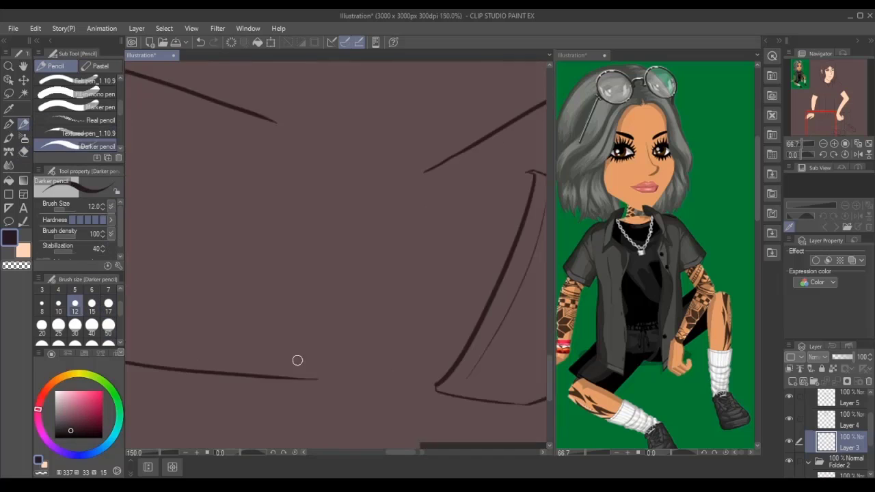
mouse_move(285, 376)
left_mouse_down()
mouse_move(443, 379)
mouse_move(426, 387)
mouse_move(377, 381)
mouse_move(442, 385)
left_mouse_up()
key("ctrl+z")
key("ctrl+z")
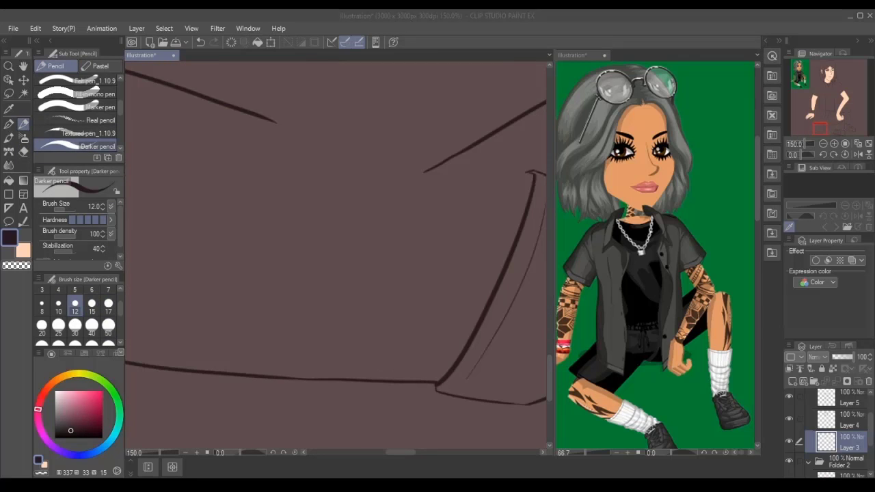
Draw the folded leg's upper line from the shorts' hem to the top of the sock.
key("ctrl+minus")
left_click_drag(296, 167, 470, 205)
key("ctrl+z")
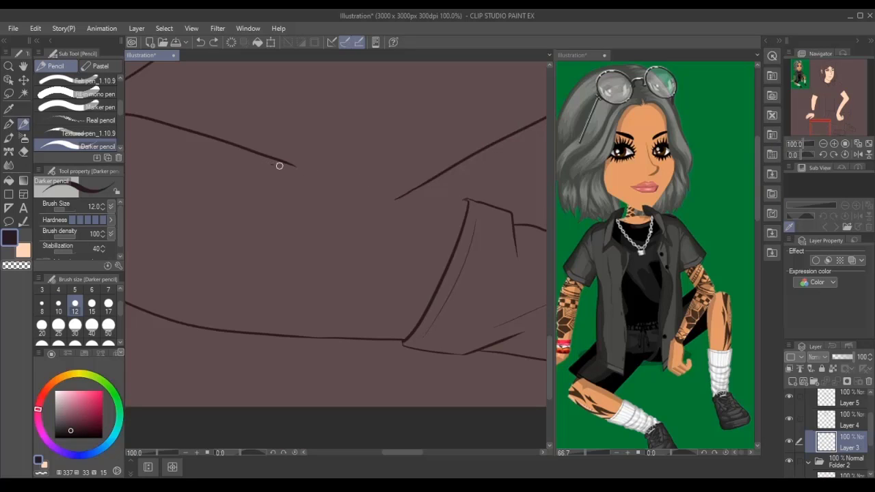
left_click_drag(273, 164, 457, 198)
scroll(847, 410, "up", 1)
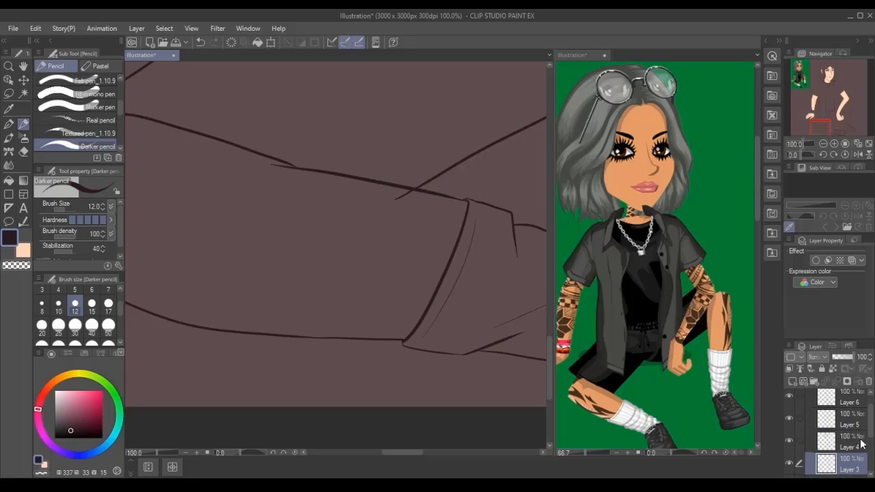
Identify the shorts' line-art layer by toggling visibility, and erase the hem line's overhanging end on Layer 6.
left_click(810, 418)
left_click(791, 398)
left_click(790, 399)
key("e")
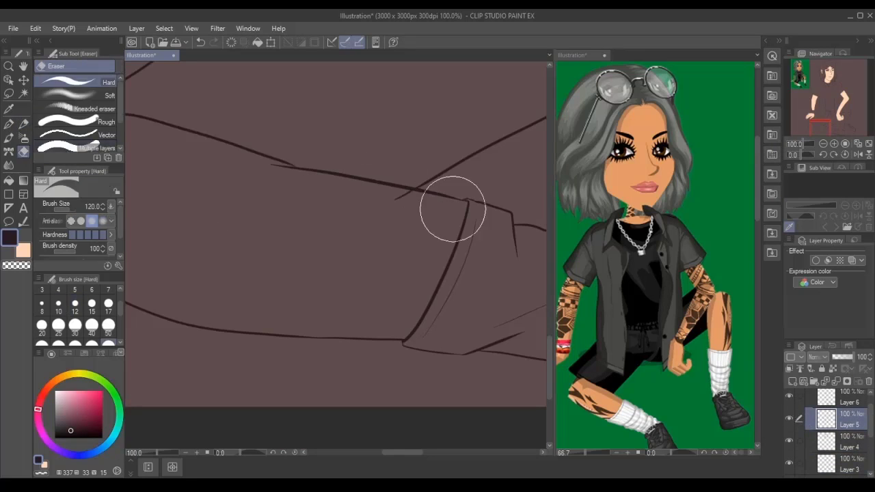
left_click(790, 418)
left_click(790, 419)
left_click(846, 401)
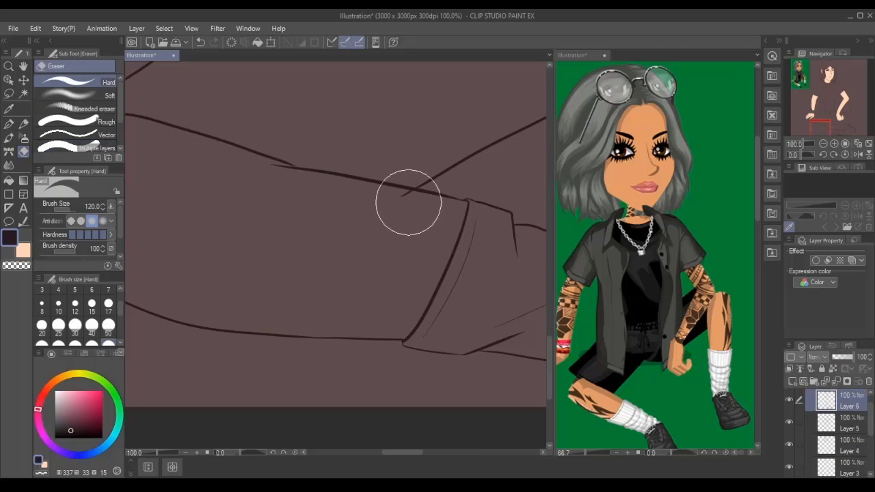
scroll(406, 203, "down", 4)
Fill the bare skin of the folded and raised legs with the skin colour on Layer 1 in Folder 2.
left_click_drag(833, 100, 828, 93)
key("g")
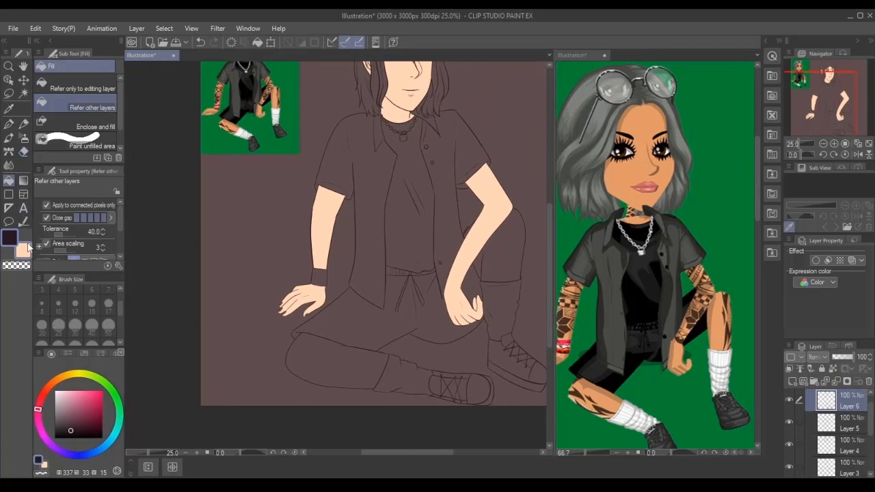
key("ctrl+g")
left_click(809, 402)
left_click(846, 435)
left_click(335, 362)
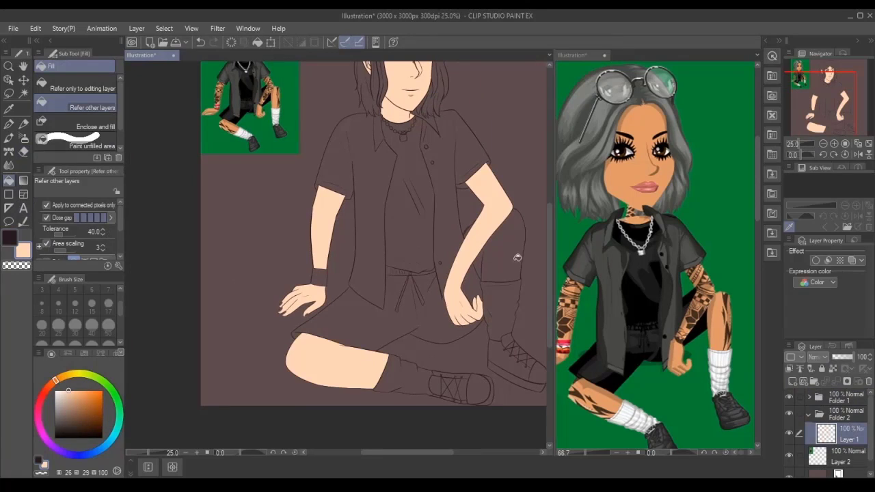
left_click(516, 253)
left_click(479, 263)
scroll(463, 212, "up", 2)
left_click_drag(335, 181, 383, 257)
key("p")
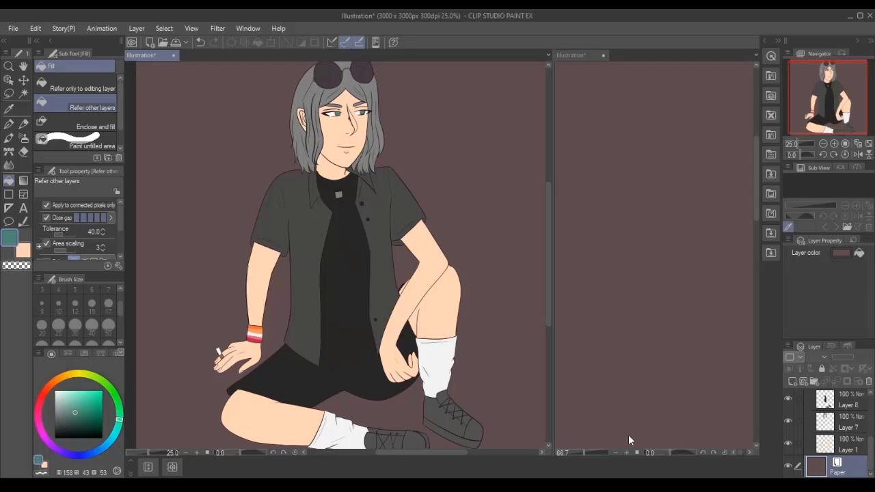
Add a new layer clipped to Layer 1 and choose a darker peach for skin shading with the Darker pencil.
left_click(855, 444)
left_click(792, 382)
key("i")
key("x")
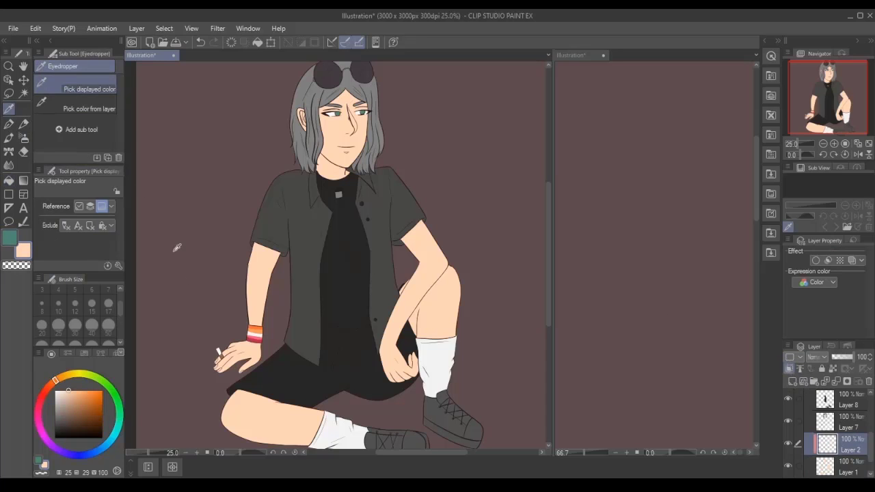
left_click(24, 124)
Shade the forehead below the hairline, the far side of the nose and the face's edge with a size 50 pencil.
scroll(329, 173, "up", 2)
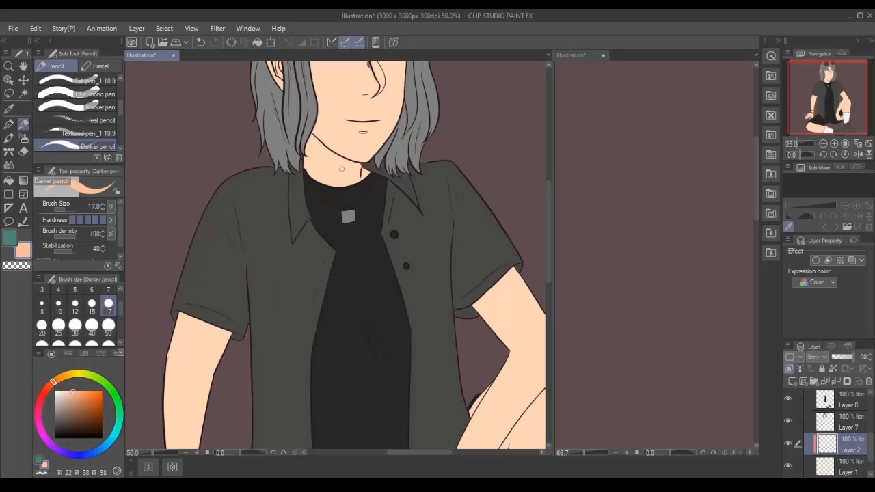
left_click_drag(835, 100, 835, 89)
scroll(835, 89, "up", 1)
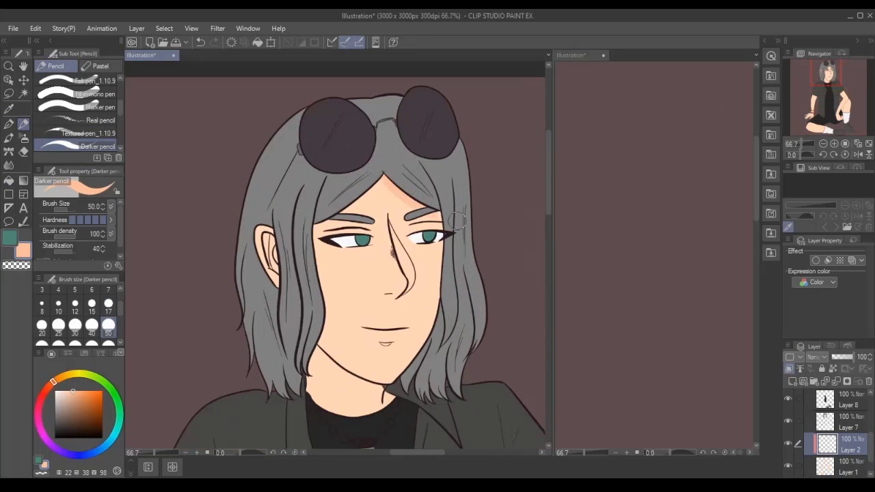
scroll(391, 225, "up", 3)
mouse_move(387, 206)
left_mouse_down()
mouse_move(445, 353)
mouse_move(421, 386)
left_mouse_up()
left_click_drag(387, 120, 218, 225)
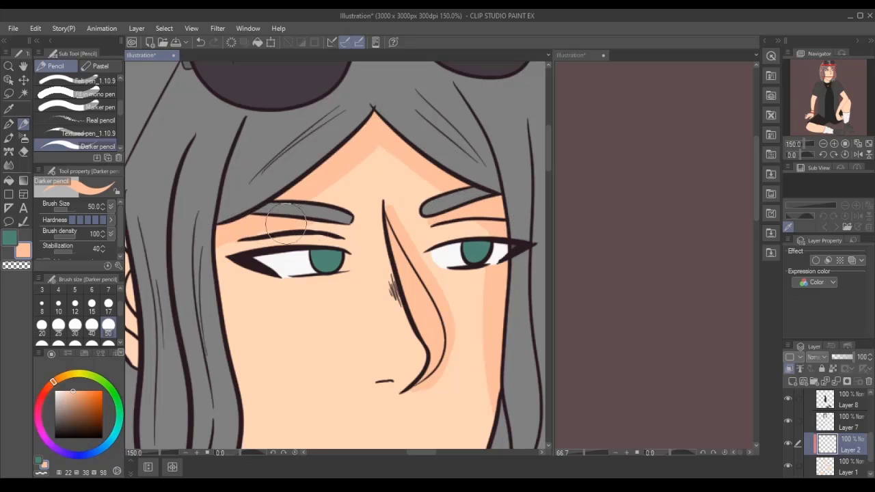
Shade the near side of the nose bridge, below the nostril, the upper lip and under the lower lip.
scroll(396, 234, "down", 2)
scroll(397, 235, "up", 3)
mouse_move(400, 161)
left_mouse_down()
mouse_move(406, 147)
mouse_move(444, 130)
left_mouse_up()
left_click_drag(391, 385, 390, 389)
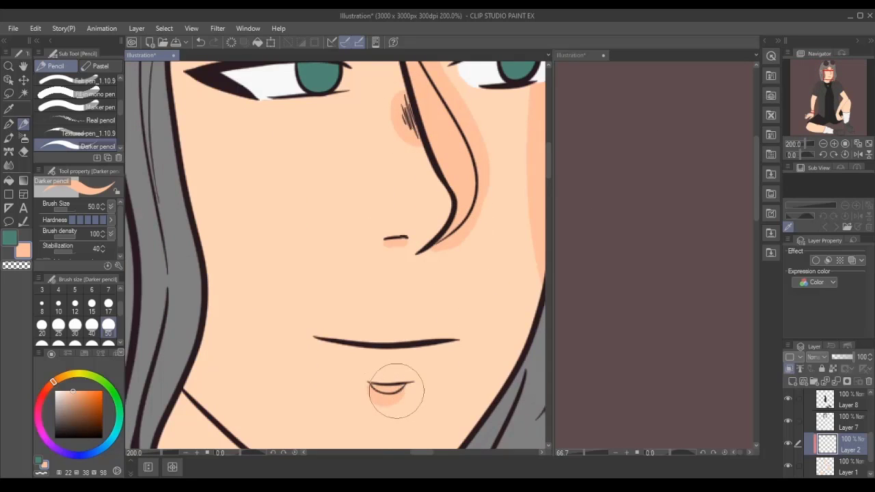
left_click_drag(316, 332, 446, 331)
scroll(446, 331, "down", 1)
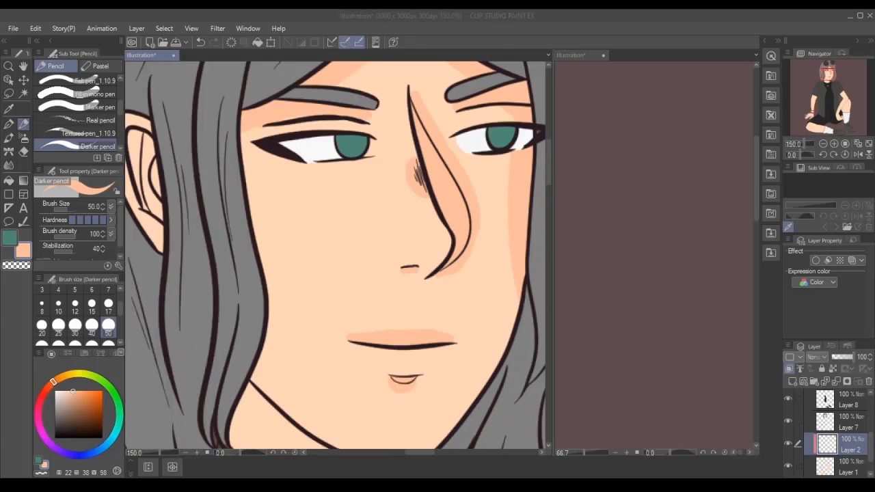
Paint the shadow on the neck beneath the jaw and shade the inside of the ear.
scroll(410, 273, "down", 2)
scroll(283, 292, "up", 1)
left_click_drag(274, 280, 323, 308)
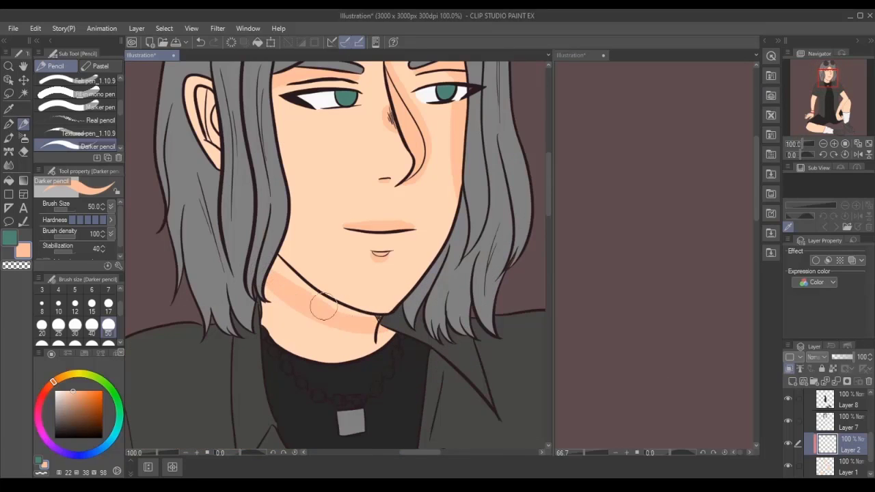
mouse_move(274, 263)
left_mouse_down()
mouse_move(365, 317)
mouse_move(394, 322)
mouse_move(455, 292)
mouse_move(461, 198)
mouse_move(413, 318)
mouse_move(440, 268)
mouse_move(380, 353)
left_mouse_up()
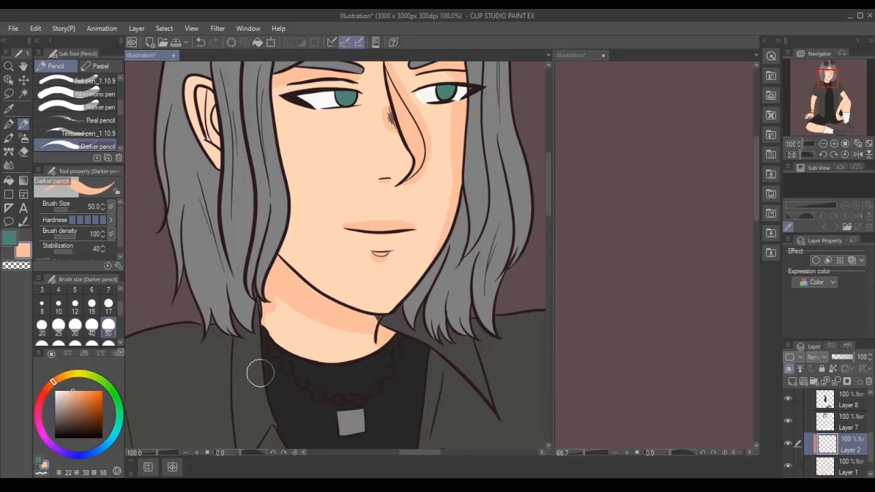
scroll(261, 373, "down", 2)
scroll(373, 199, "up", 3)
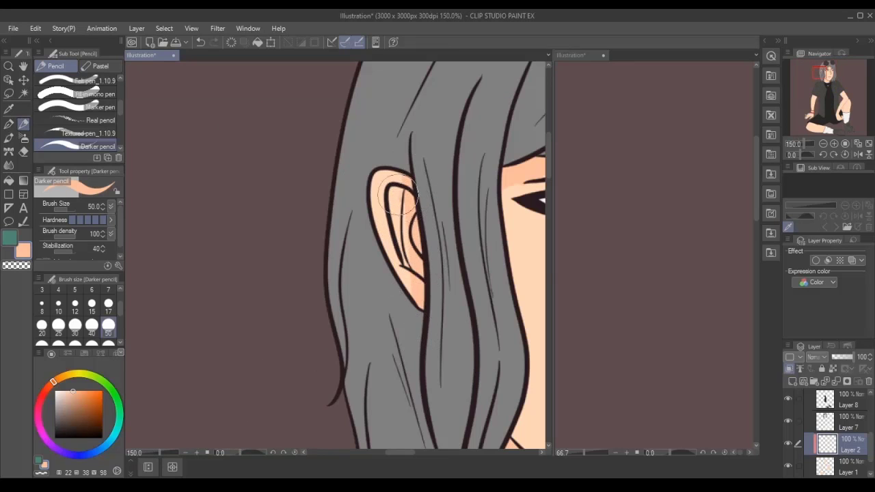
scroll(839, 111, "down", 3)
Paint the forearm's cast shadow along the raised leg, from the knee down to the inner thigh.
left_click_drag(827, 72, 837, 110)
scroll(840, 110, "up", 1)
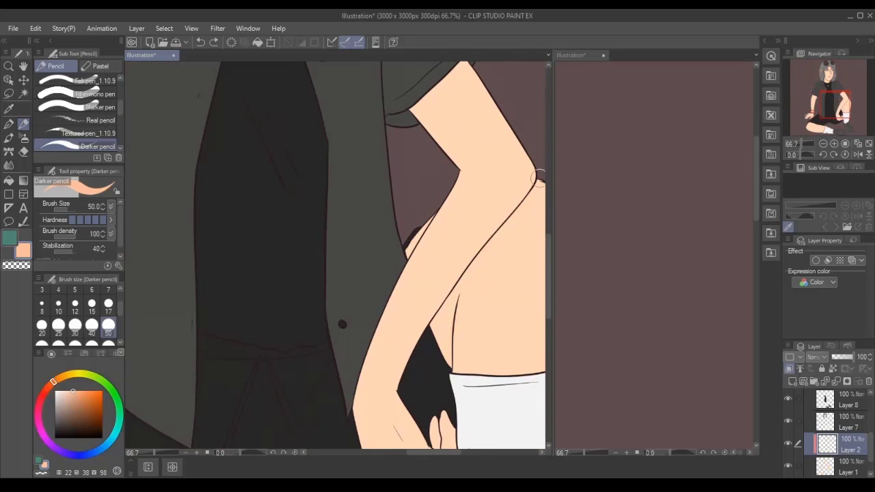
mouse_move(538, 179)
left_mouse_down()
mouse_move(453, 320)
mouse_move(450, 346)
mouse_move(434, 335)
mouse_move(434, 324)
mouse_move(538, 183)
left_mouse_up()
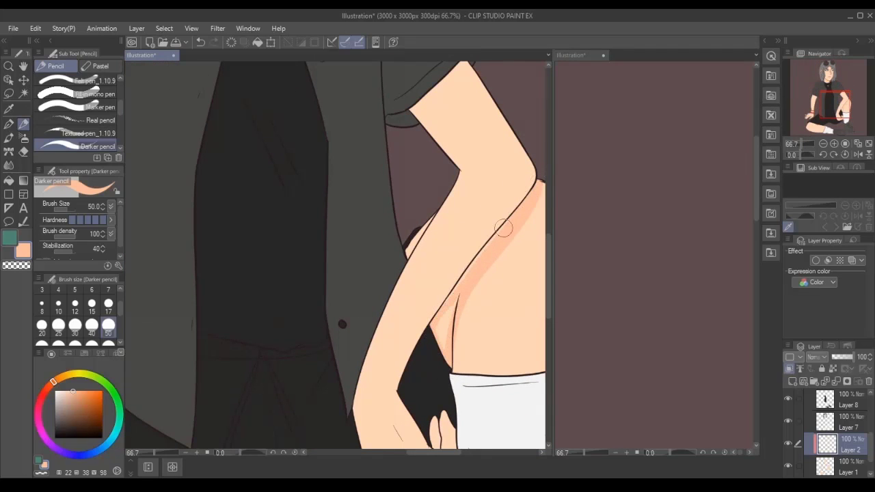
left_click_drag(503, 228, 448, 303)
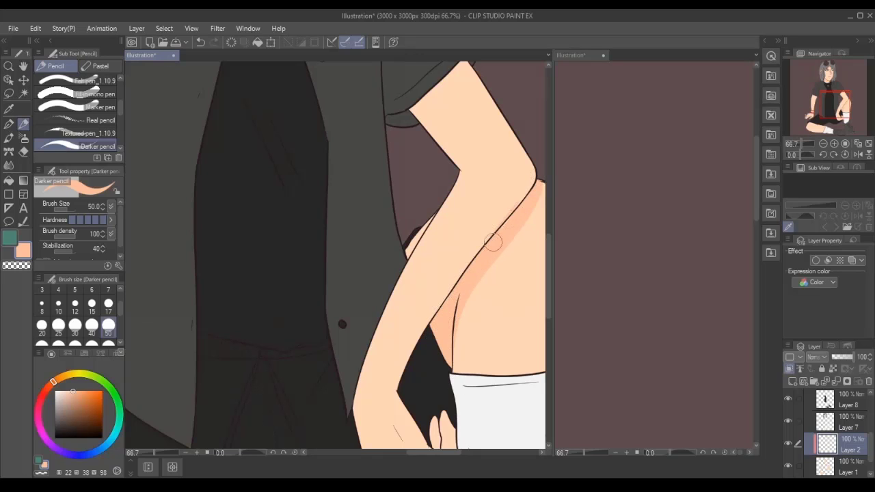
Shade the outer edge of the bent arm from the sleeve past the elbow and down the forearm.
left_click_drag(831, 108, 834, 103)
left_click_drag(413, 140, 432, 173)
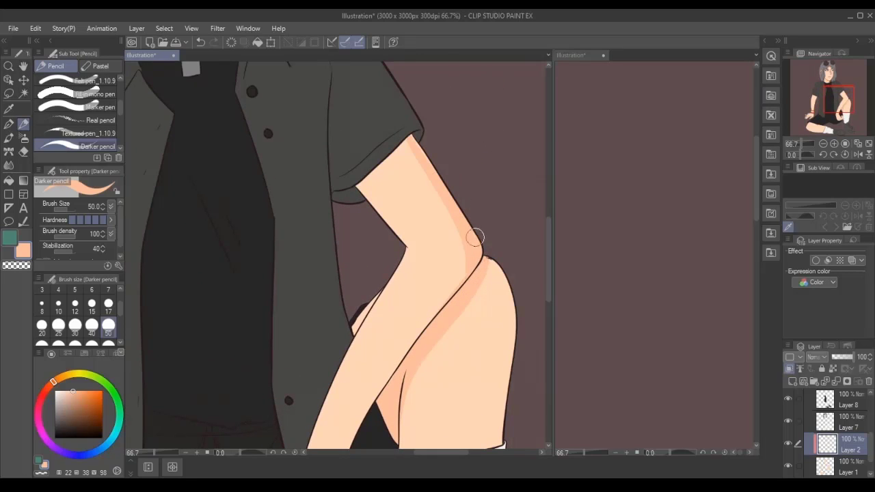
left_click_drag(401, 133, 456, 283)
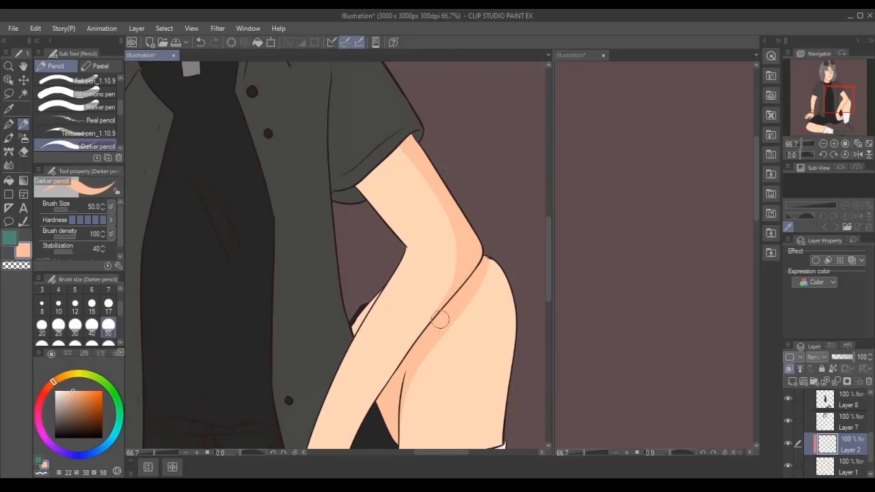
left_click_drag(411, 315, 348, 437)
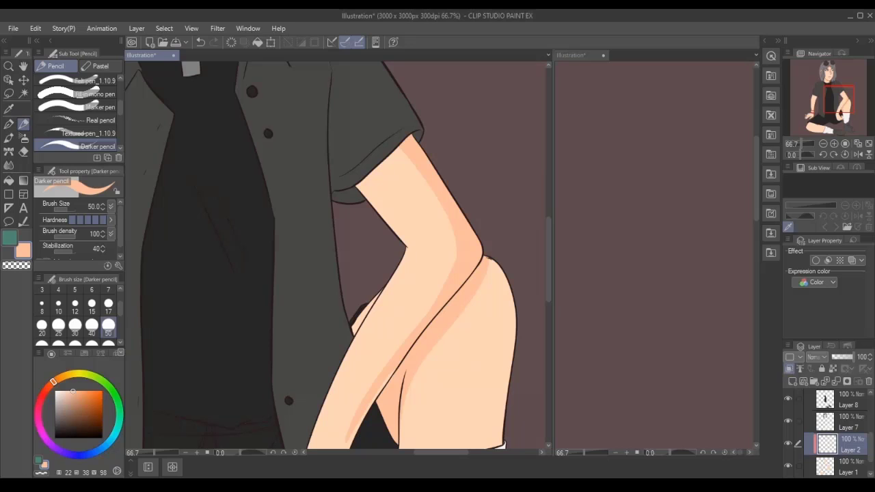
Continue the shading over the bent arm's wrist, the side of the hand and the fingers.
left_click_drag(531, 441, 624, 309)
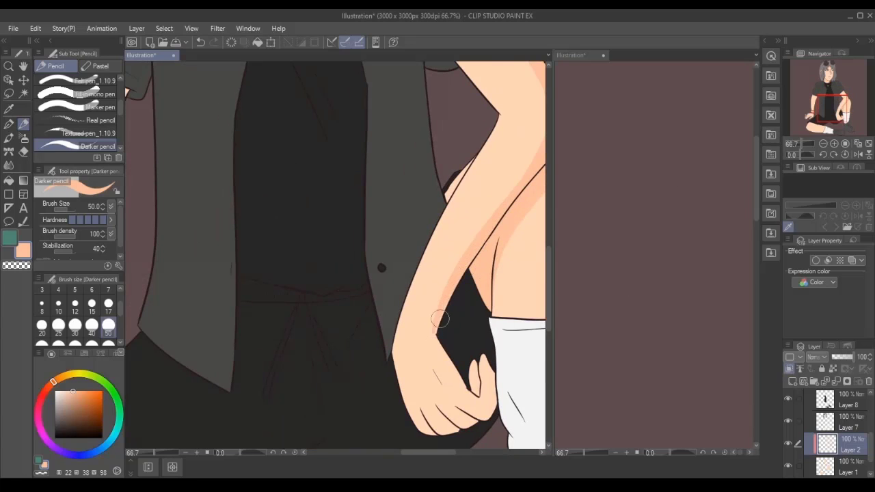
mouse_move(438, 344)
left_mouse_down()
mouse_move(476, 366)
mouse_move(479, 396)
mouse_move(469, 387)
mouse_move(482, 400)
mouse_move(482, 372)
mouse_move(498, 371)
mouse_move(485, 420)
left_mouse_up()
left_click_drag(502, 388, 503, 386)
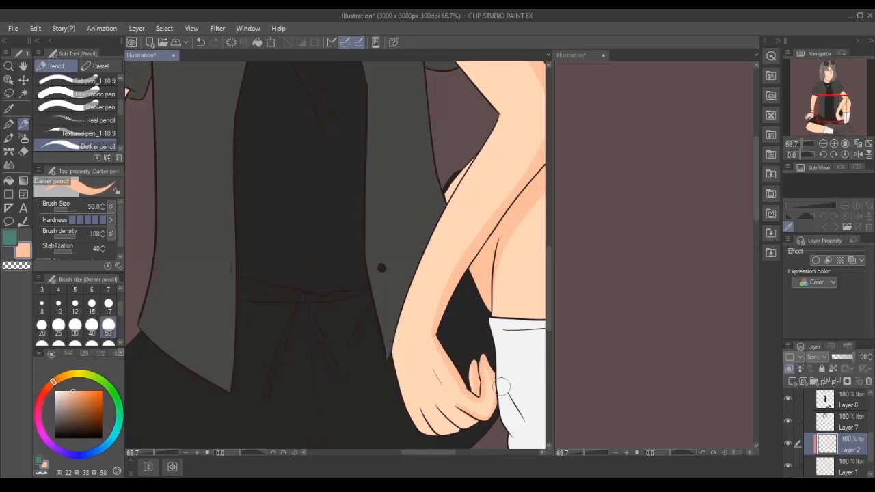
mouse_move(466, 409)
left_mouse_down()
mouse_move(436, 427)
mouse_move(462, 432)
mouse_move(448, 419)
mouse_move(458, 411)
mouse_move(469, 420)
mouse_move(461, 407)
mouse_move(431, 420)
left_mouse_up()
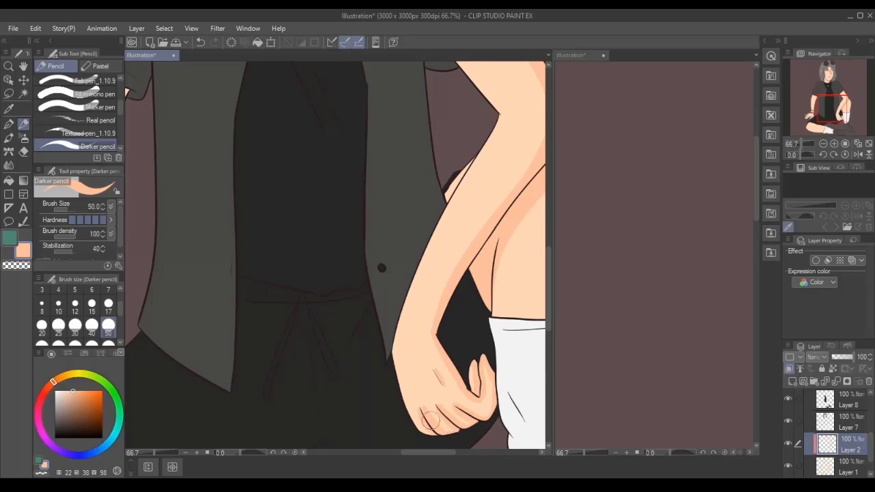
Enlarge the pencil to 120 and shade the inner side of the straight arm from the sleeve to the wristband.
key("ctrl+minus")
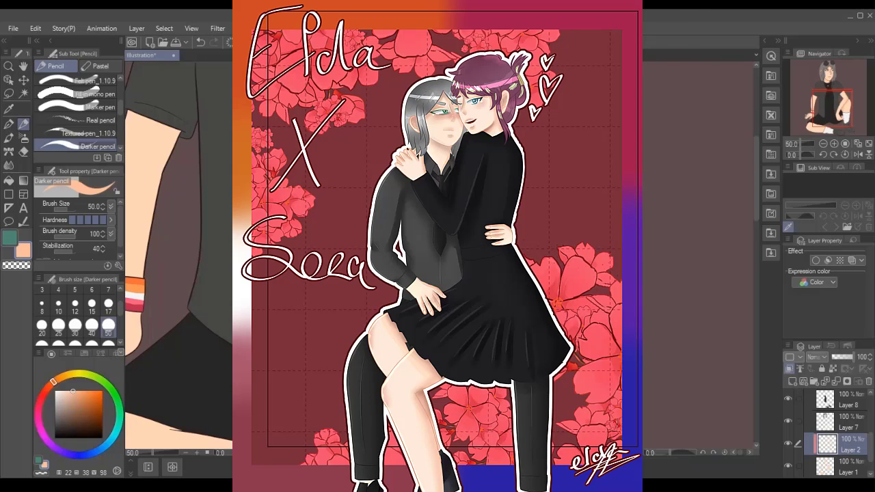
scroll(514, 249, "up", 6)
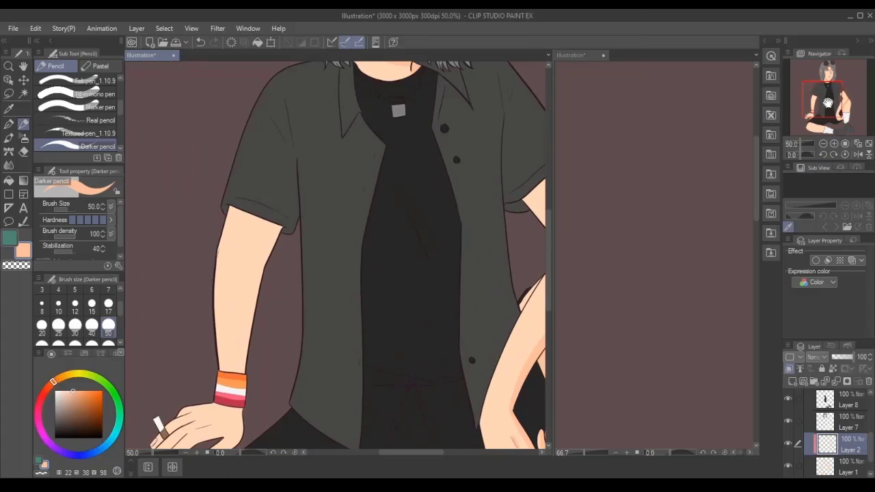
key("ctrl+z")
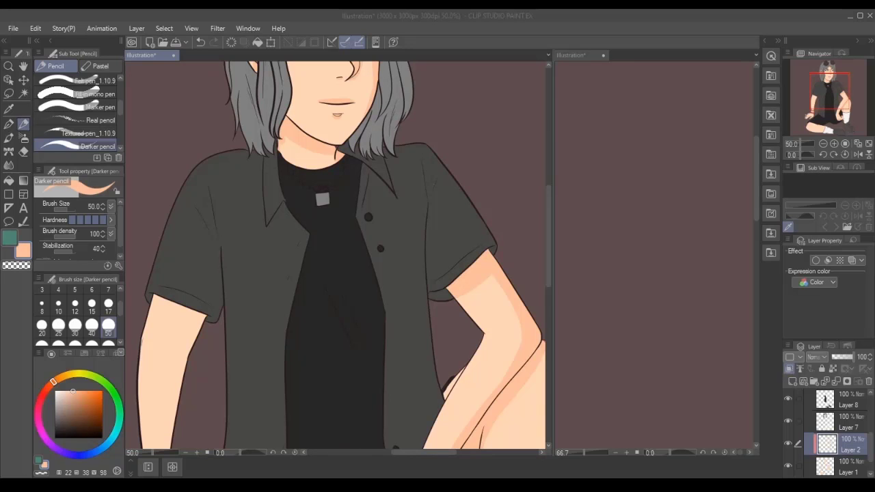
scroll(365, 245, "down", 3)
scroll(277, 307, "up", 2)
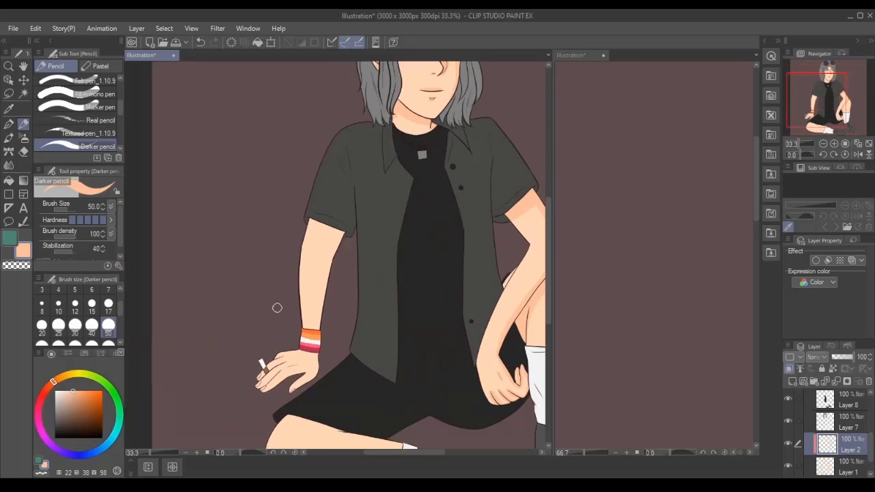
scroll(104, 335, "down", 1)
left_click(108, 331)
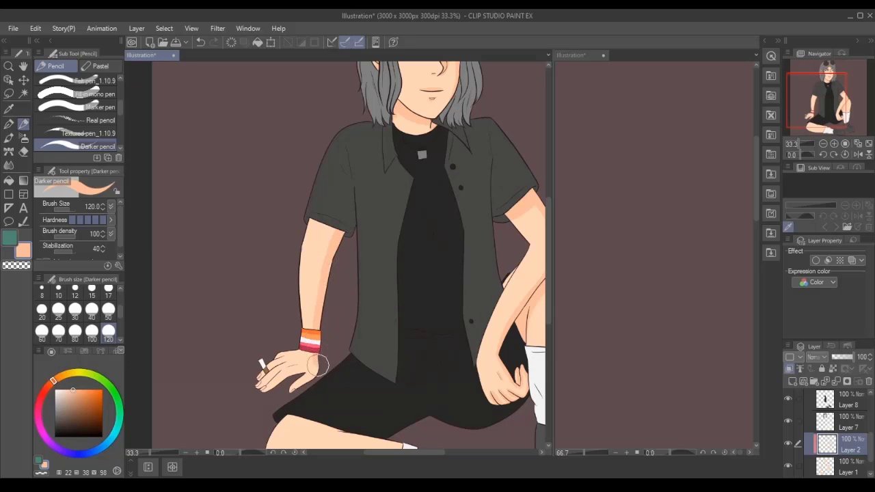
Shade the folded leg along the shorts' hem and the hand holding the cigarette.
left_click_drag(453, 324, 449, 290)
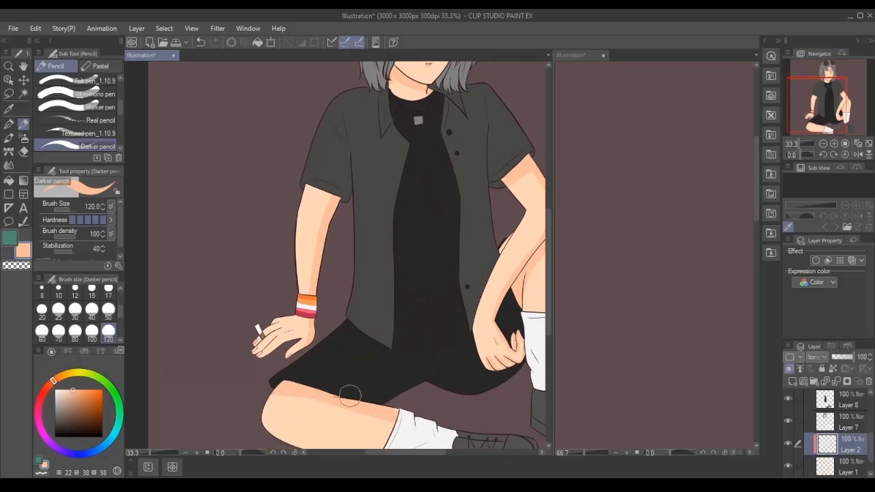
scroll(349, 396, "up", 2)
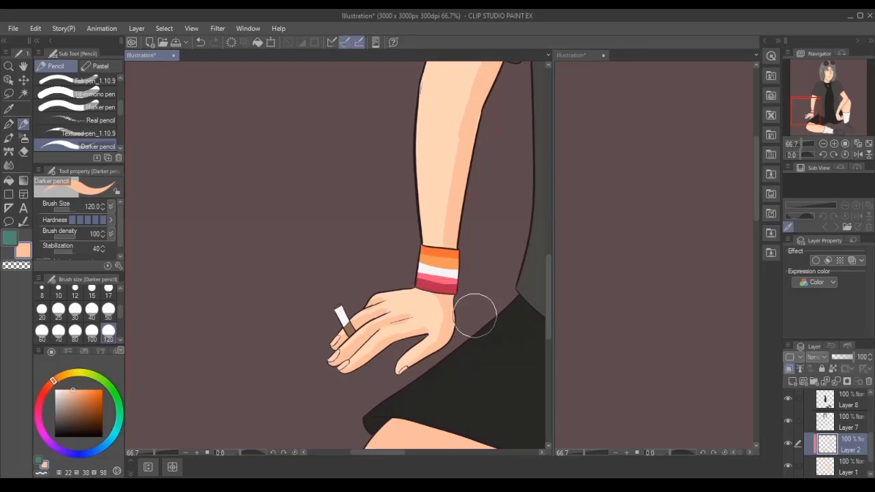
scroll(474, 316, "up", 3)
scroll(852, 96, "down", 3)
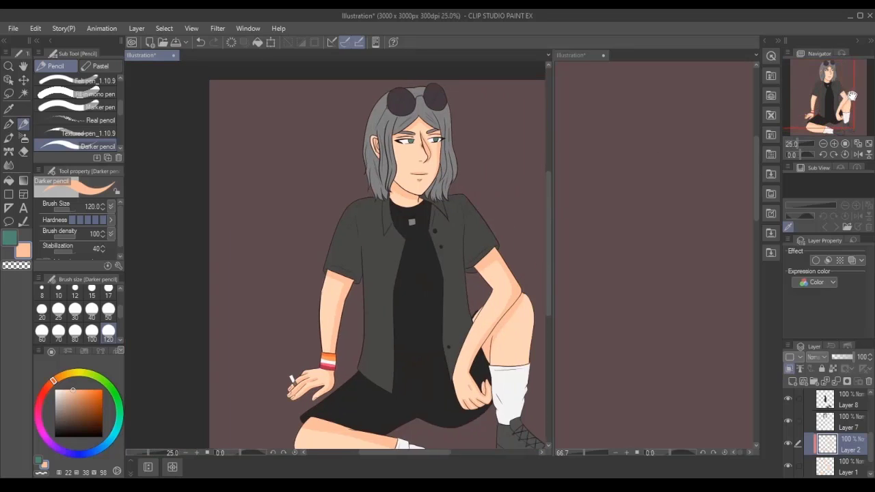
Airbrush a soft red tint at brush size 50 on the elbows and hands, using a new layer clipped above the skin shading.
left_click_drag(852, 96, 856, 96)
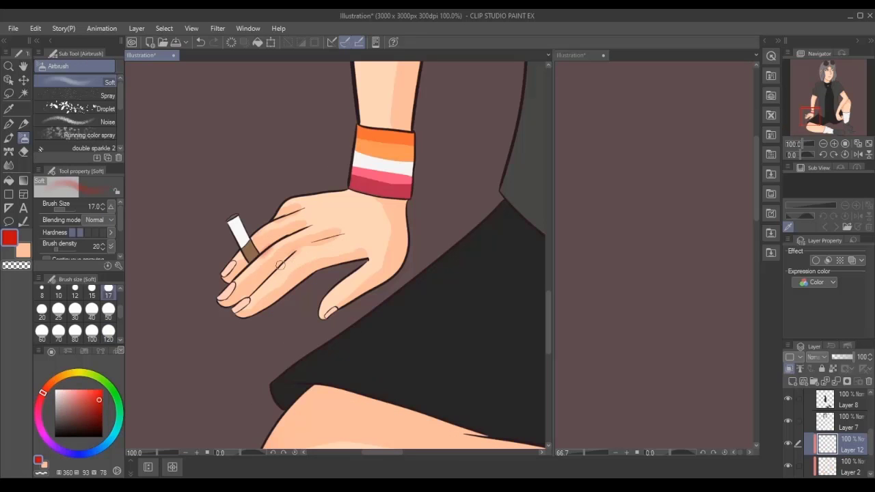
left_click_drag(810, 115, 817, 96)
left_click(108, 309)
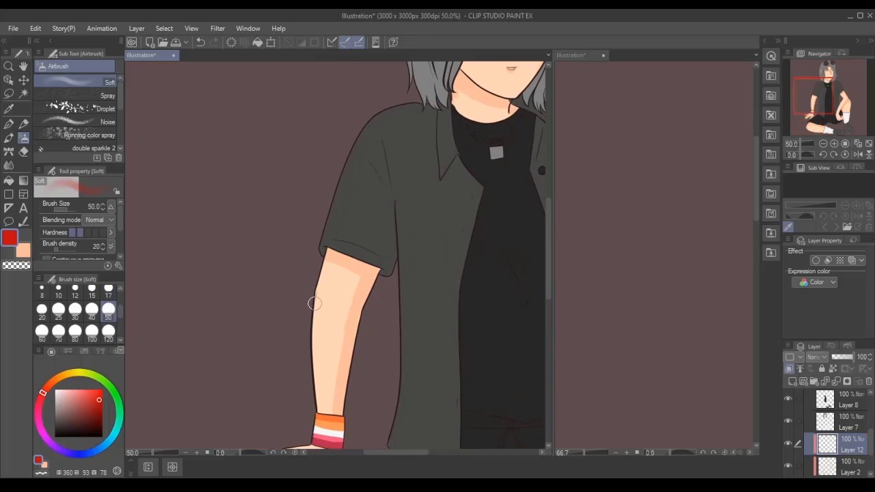
scroll(829, 108, "down", 2)
scroll(829, 108, "up", 1)
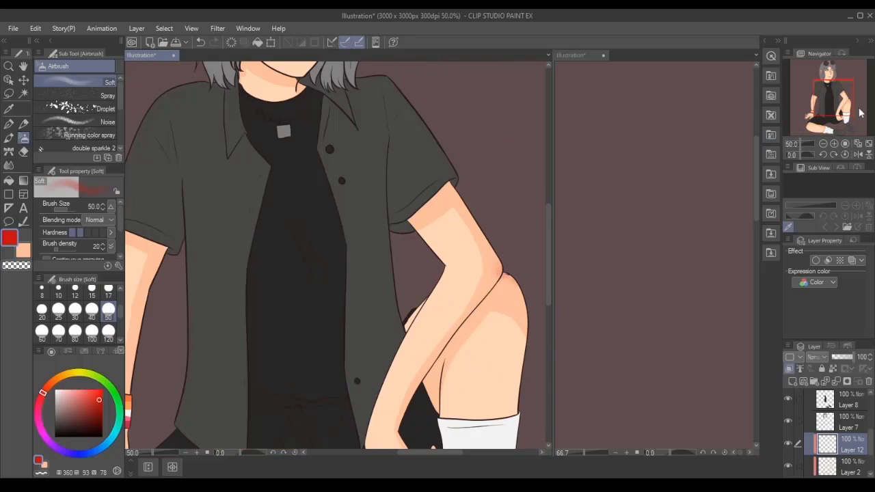
left_click_drag(860, 113, 831, 111)
scroll(831, 111, "up", 2)
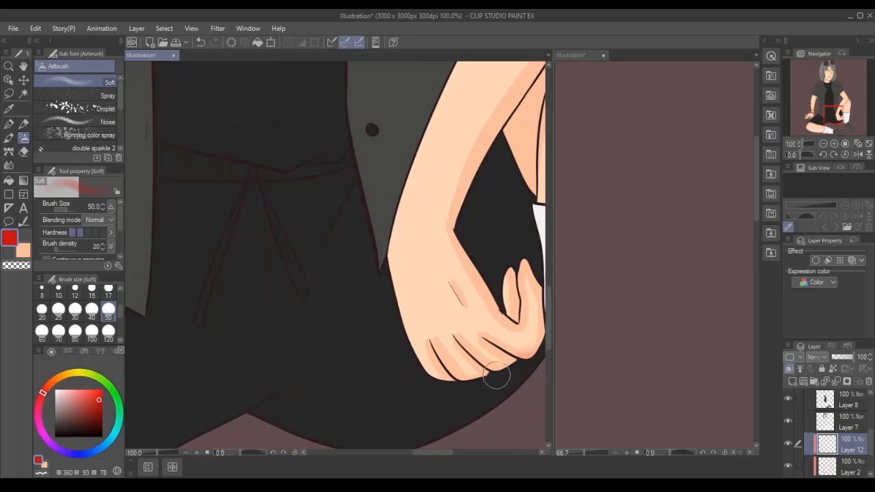
scroll(496, 376, "down", 2)
Airbrush a soft red blush beneath both eyes and on the tip of the nose.
scroll(410, 239, "up", 2)
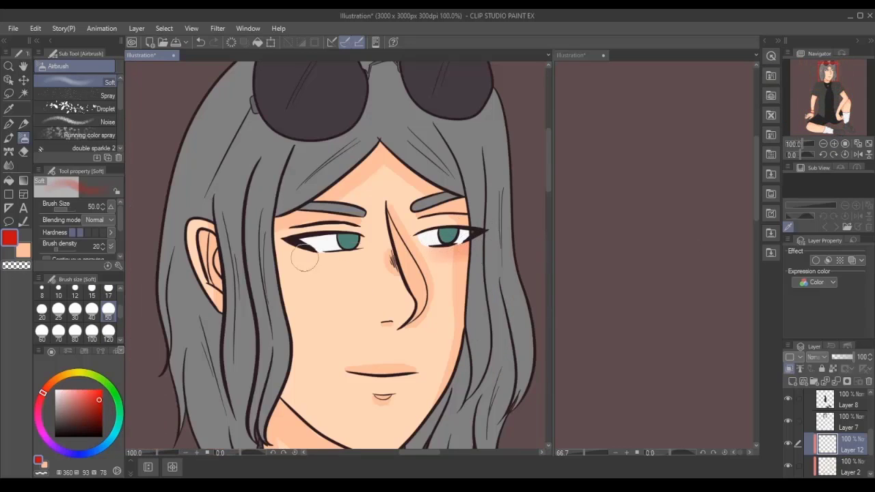
left_click_drag(304, 260, 334, 254)
mouse_move(406, 298)
left_mouse_down()
mouse_move(415, 303)
mouse_move(404, 294)
left_mouse_up()
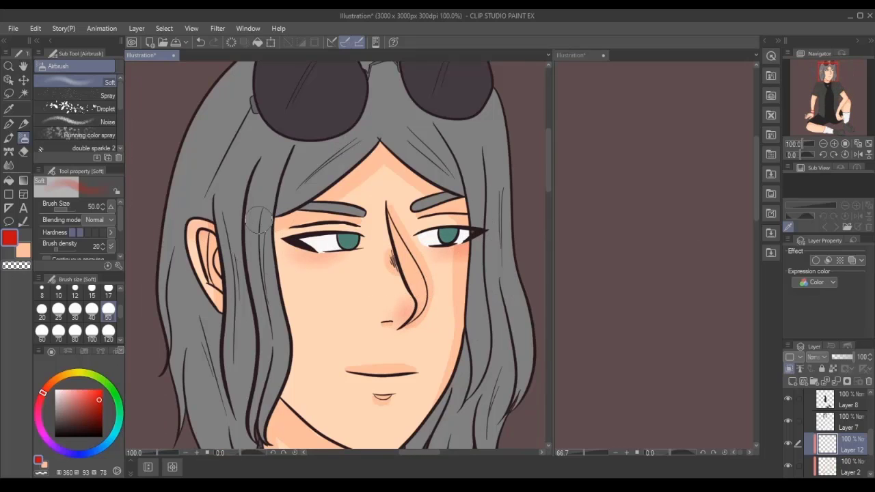
scroll(385, 192, "down", 2)
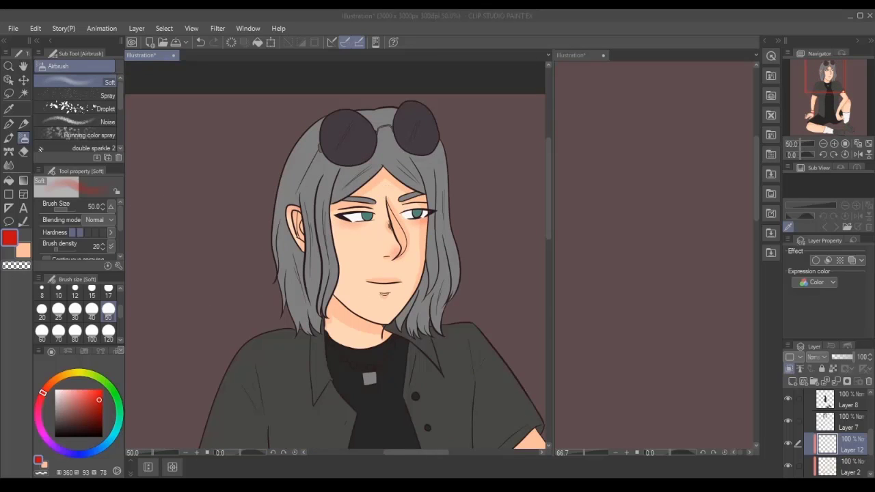
Lock transparent pixels on Layer 2 and pencil a deeper peach shadow, HSV 18/45/97, on the face, neck and beneath the bent arm's sleeve.
left_click(848, 467)
left_click(23, 251)
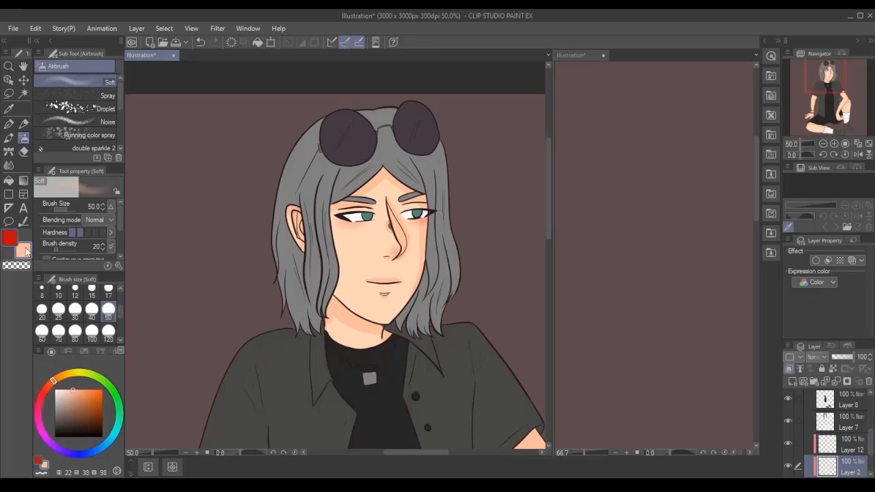
key("p")
scroll(387, 153, "up", 1)
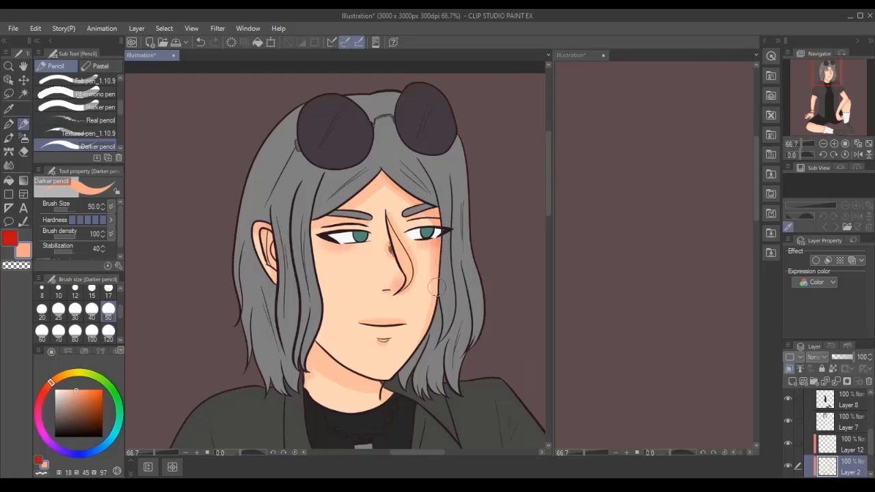
left_click(834, 369)
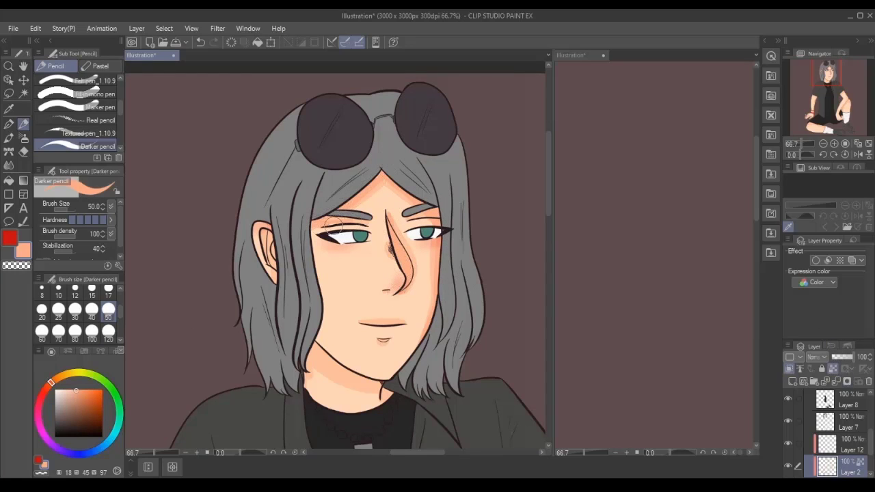
left_click_drag(315, 348, 352, 382)
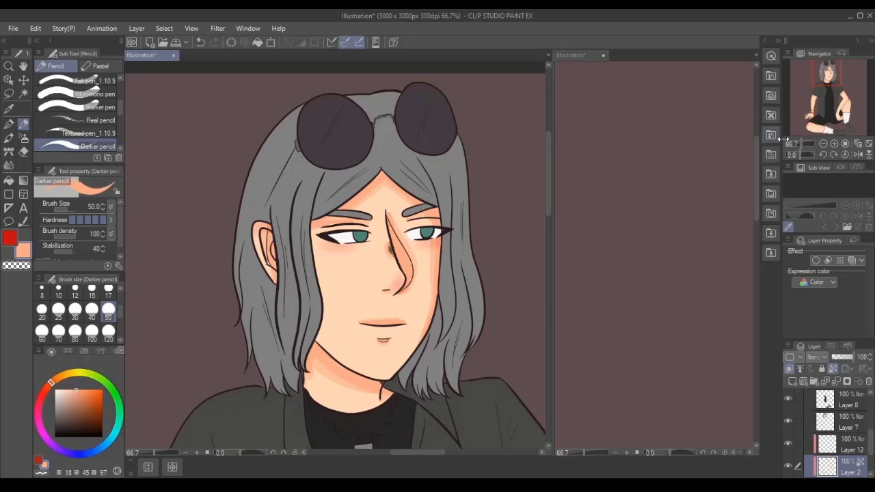
left_click_drag(827, 77, 840, 97)
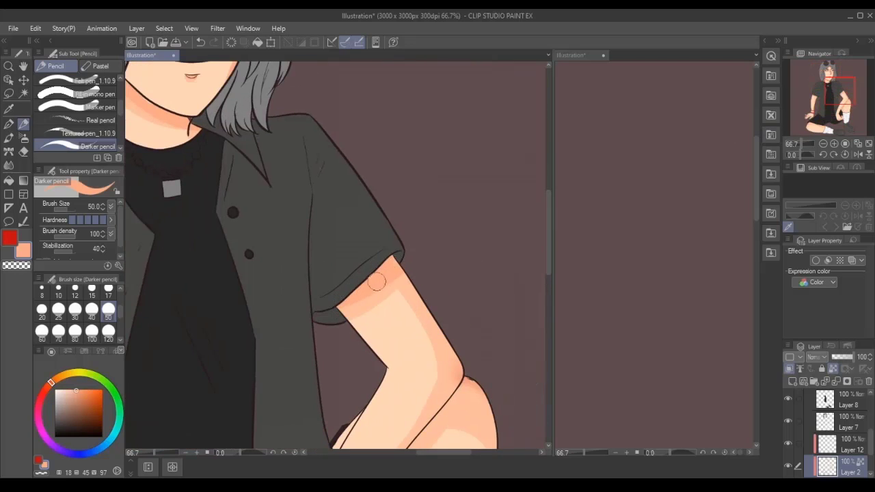
Cover the stray red mark near the shoulder folds with the shirt's sampled grey on Layer 10, and return to the peach pencil.
scroll(366, 145, "up", 4)
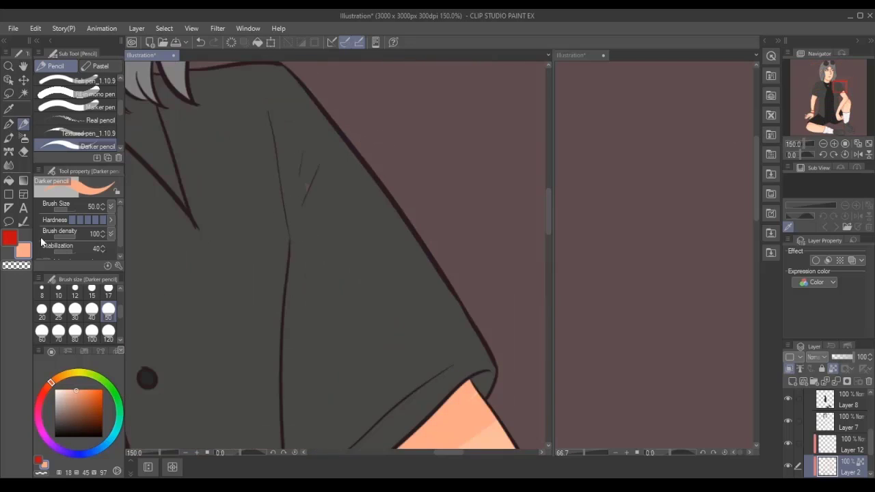
key("i")
left_click(238, 208)
key("g")
left_click(319, 184, "ctrl+shift")
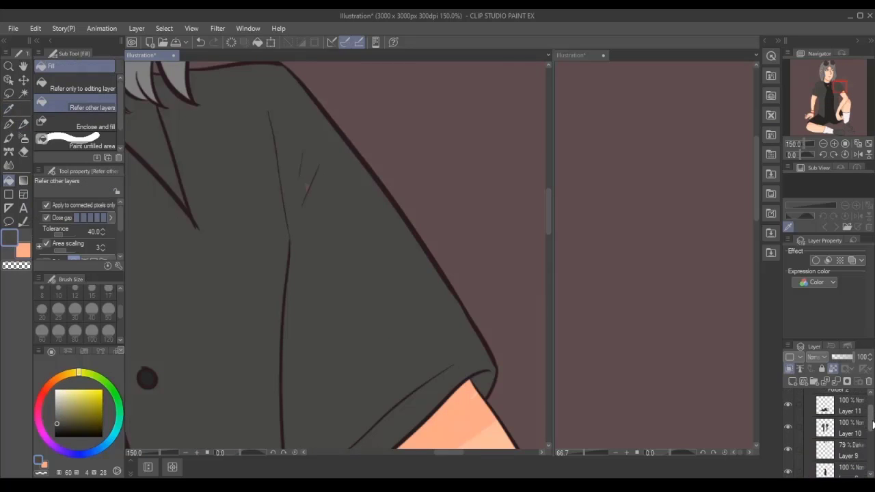
left_click(23, 250)
left_click(24, 123)
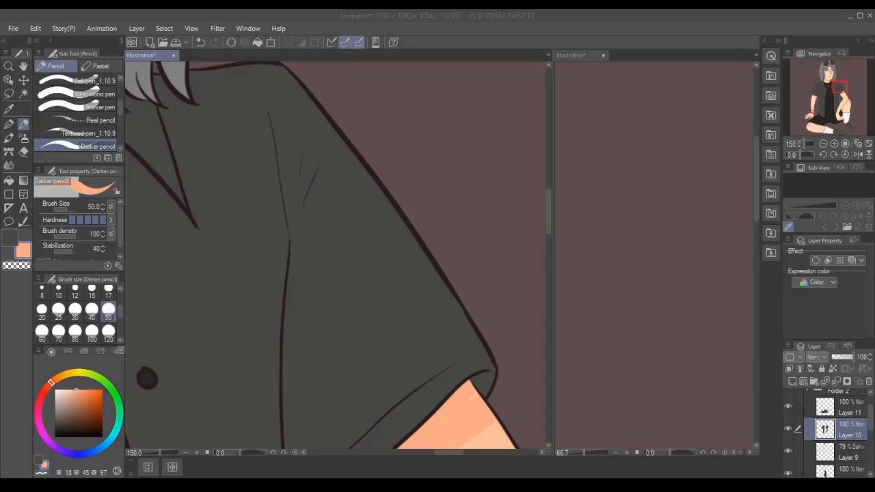
On Layer 2, deepen the shadow along the bent arm's outer edge and over the top of the raised knee.
key("ctrl+minus")
key("ctrl+minus")
scroll(841, 424, "down", 3)
left_click(848, 404)
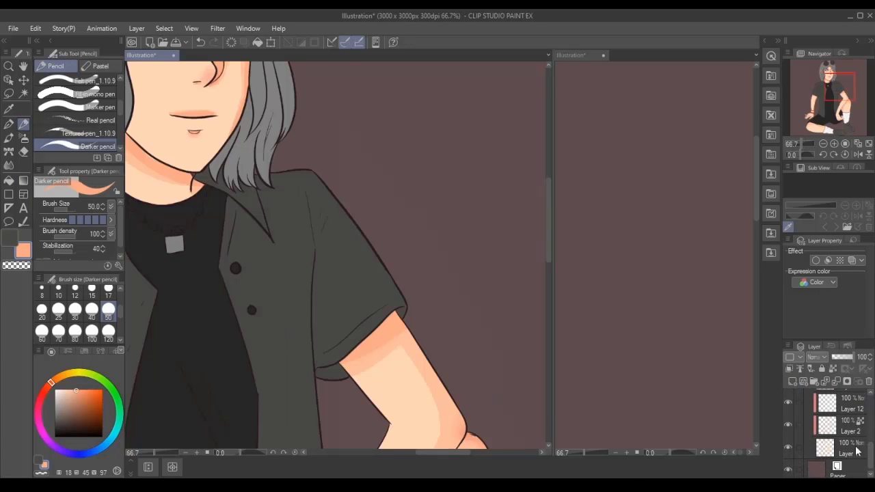
left_click(847, 424)
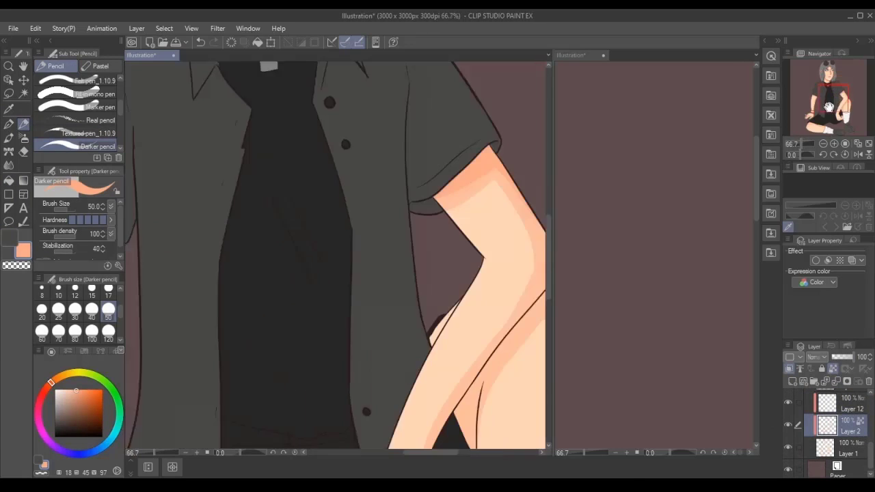
left_click_drag(840, 88, 841, 104)
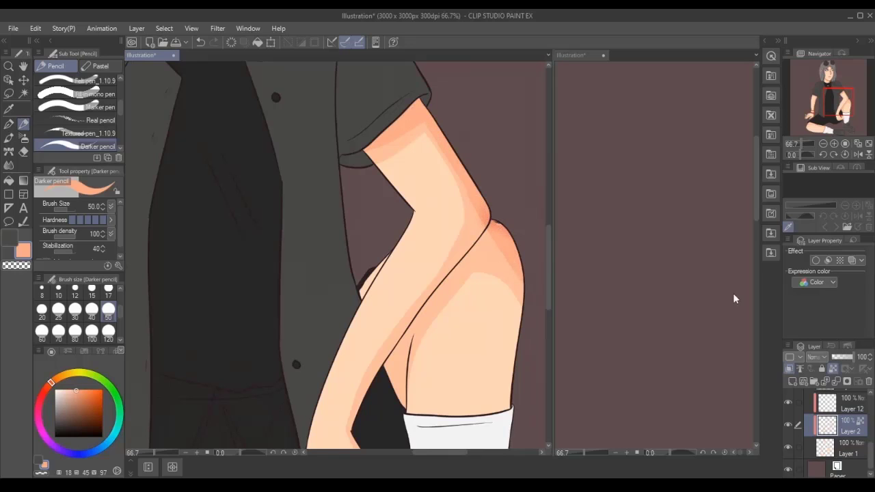
key("ctrl+plus")
key("ctrl+plus")
key("ctrl+minus")
key("ctrl+minus")
key("ctrl+minus")
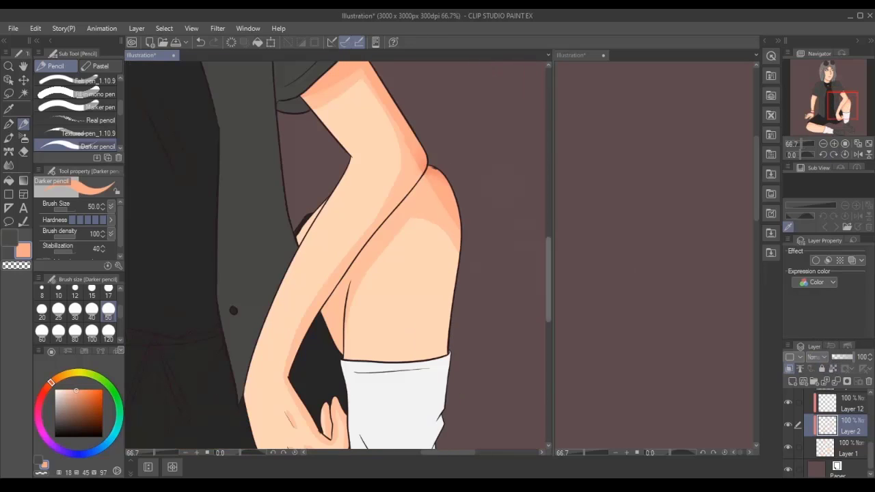
Redo the darker shadow under the forearm on the raised leg and continue it down to the hand.
left_click_drag(322, 318, 402, 197)
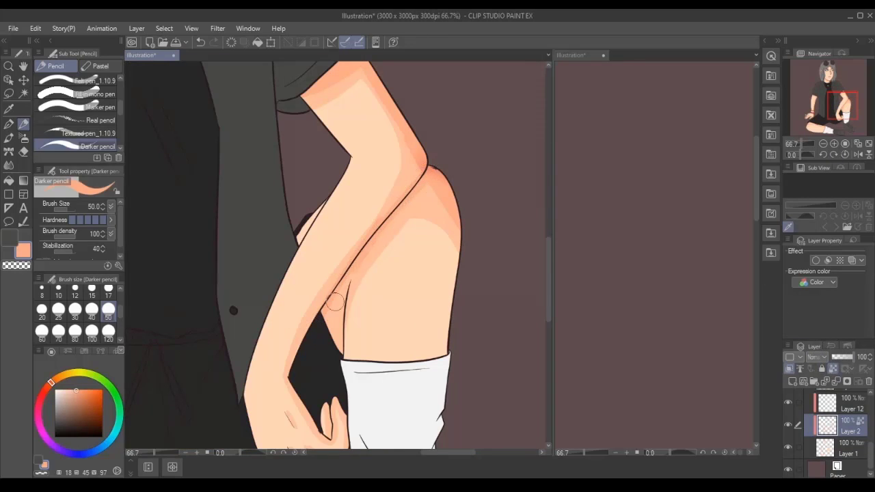
key("ctrl+z")
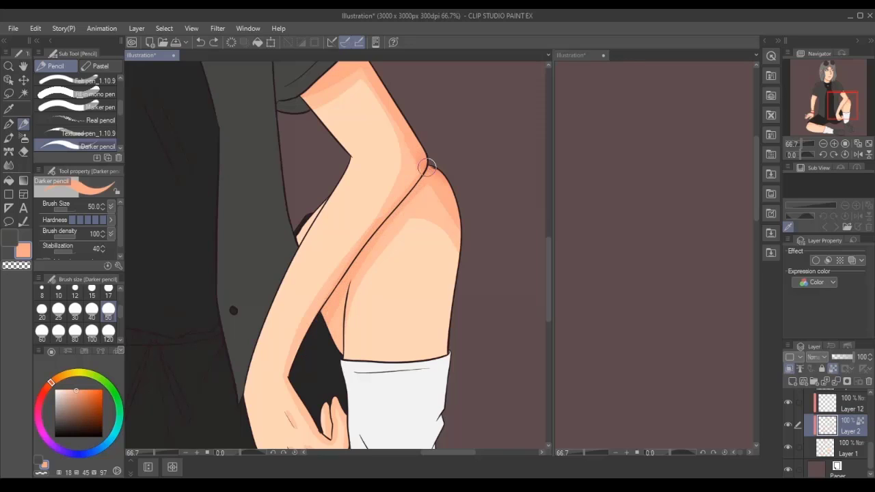
mouse_move(427, 167)
left_mouse_down()
mouse_move(323, 304)
mouse_move(288, 369)
mouse_move(308, 414)
mouse_move(327, 398)
left_mouse_up()
left_click_drag(828, 111, 830, 122)
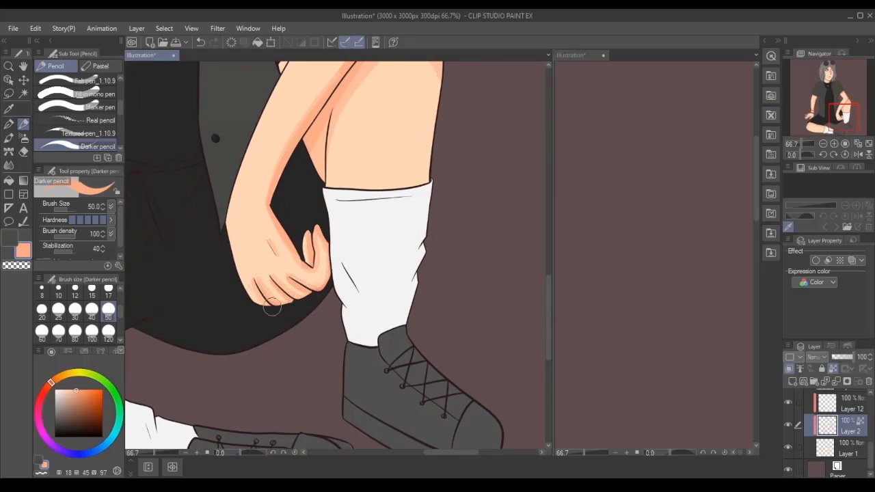
Deepen the folded leg's shadow along the shorts' hem and the shading on the straight arm.
key("ctrl+minus")
mouse_move(188, 316)
left_mouse_down()
mouse_move(229, 316)
mouse_move(210, 311)
mouse_move(356, 357)
left_mouse_up()
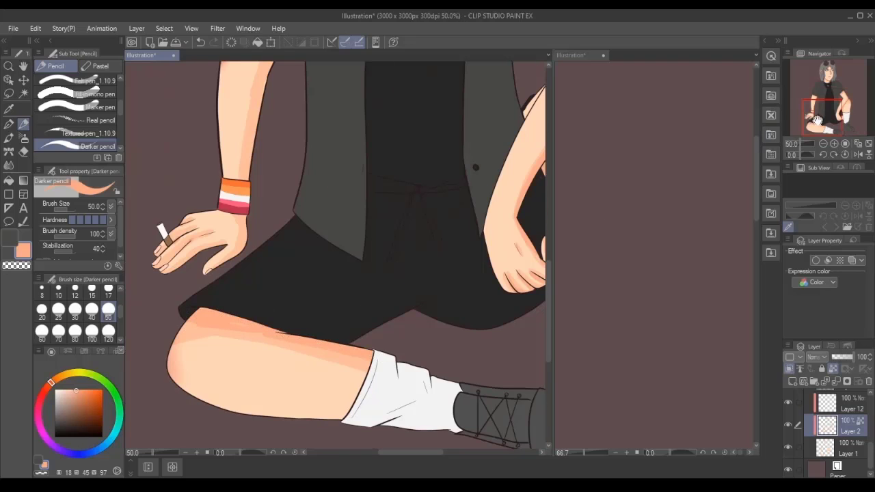
left_click_drag(817, 121, 806, 104)
left_click_drag(414, 222, 381, 323)
left_click_drag(461, 337, 592, 269)
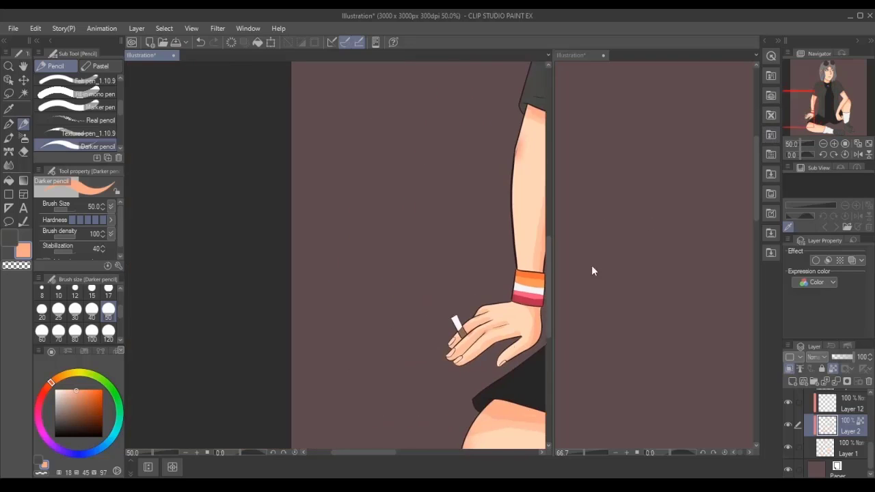
Pick a more saturated orange, HSV 18/55/96, and deepen the shadows along the hairline, nose, lips and side of the face.
key("ctrl+plus")
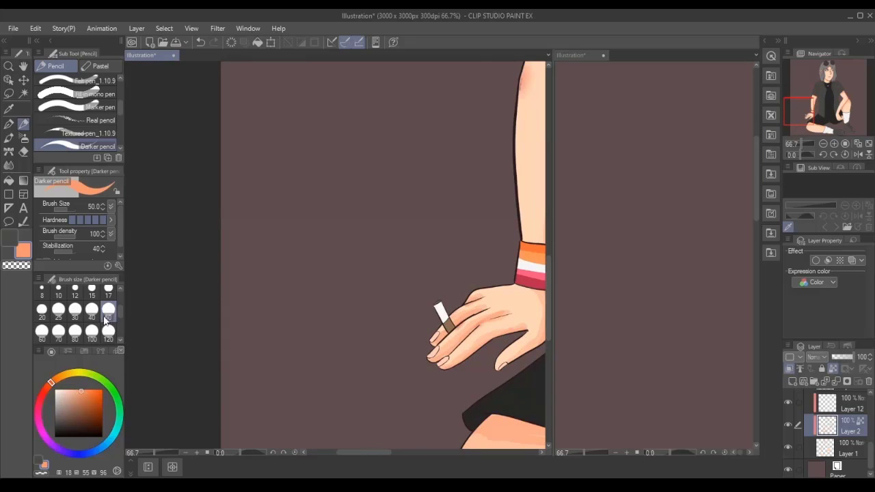
left_click_drag(799, 111, 824, 72)
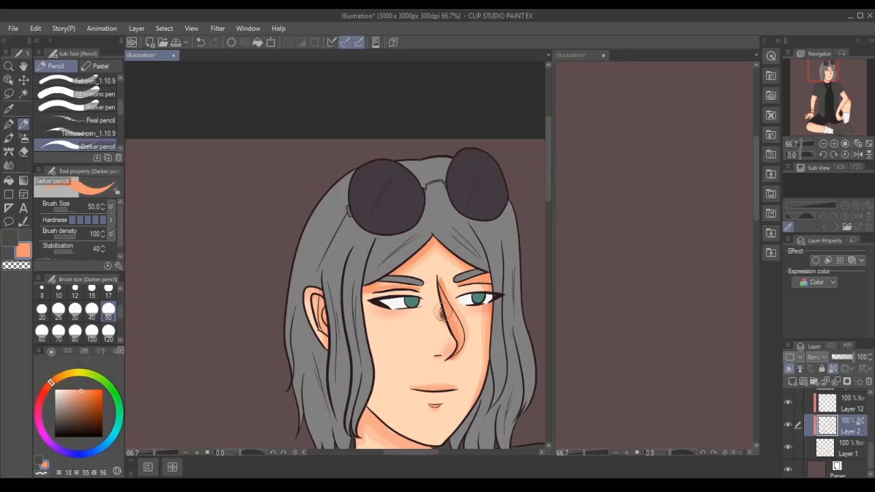
left_click_drag(379, 364, 350, 213)
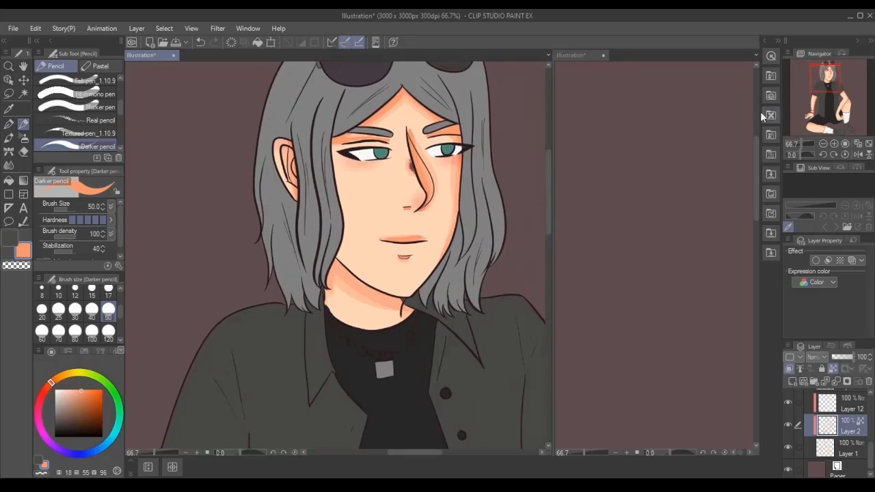
Deepen the shadows under the jaw and along the bent arm's outer edge and elbow in the saturated orange.
scroll(376, 270, "up", 2)
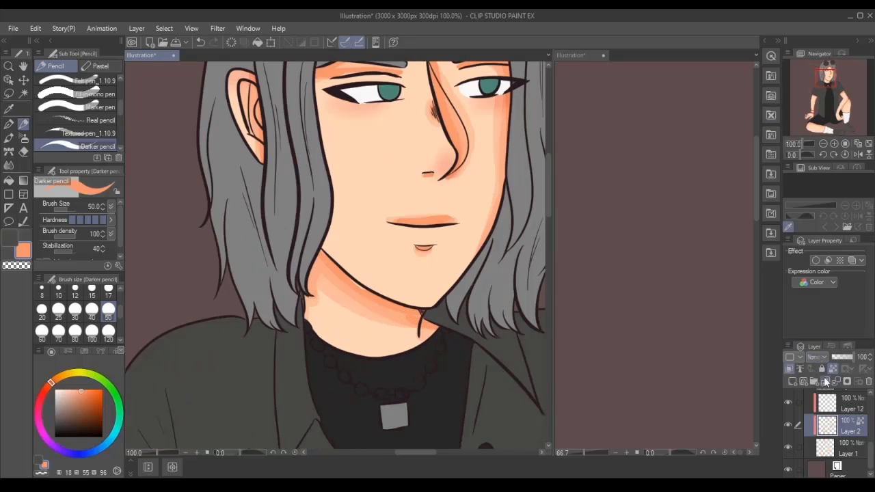
scroll(324, 257, "down", 2)
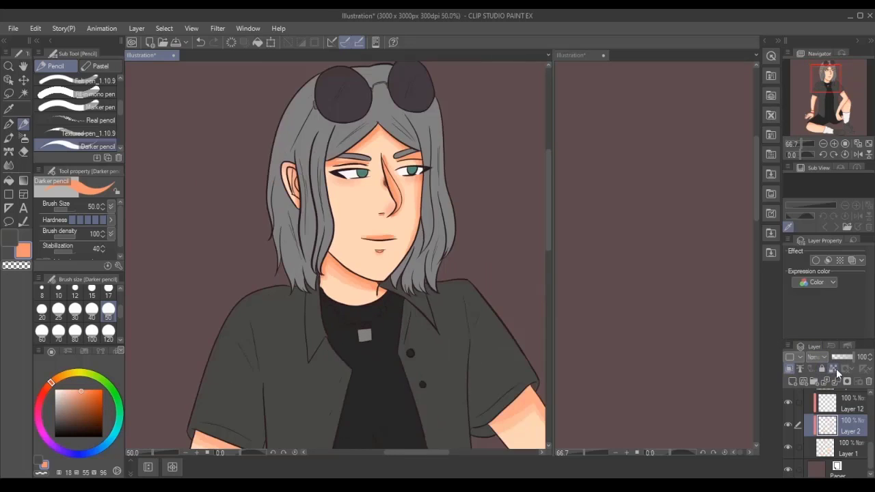
left_click_drag(492, 437, 510, 200)
mouse_move(518, 286)
left_mouse_down()
mouse_move(541, 331)
mouse_move(518, 278)
mouse_move(471, 332)
mouse_move(432, 397)
left_mouse_up()
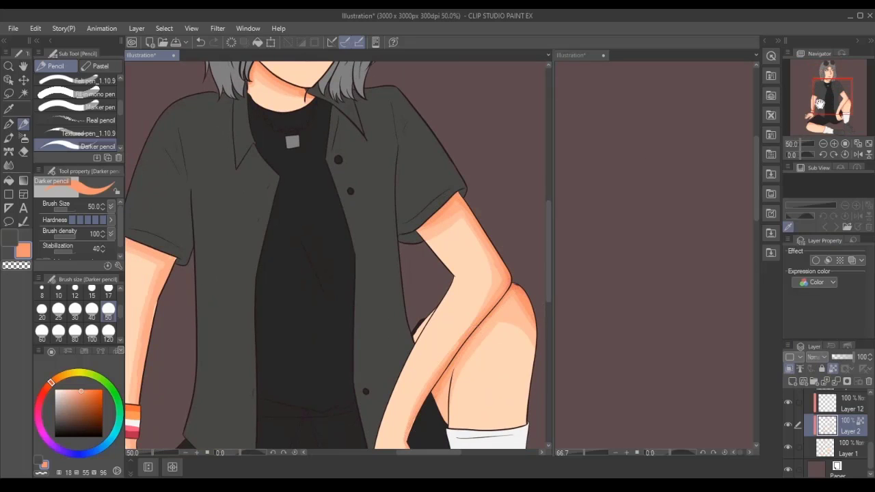
Deepen the shadows on the bent arm's hand and along the shorts' hem on the folded leg.
left_click_drag(820, 104, 817, 108)
mouse_move(451, 412)
left_mouse_down()
mouse_move(517, 326)
mouse_move(416, 247)
mouse_move(460, 268)
left_mouse_up()
scroll(517, 326, "up", 1)
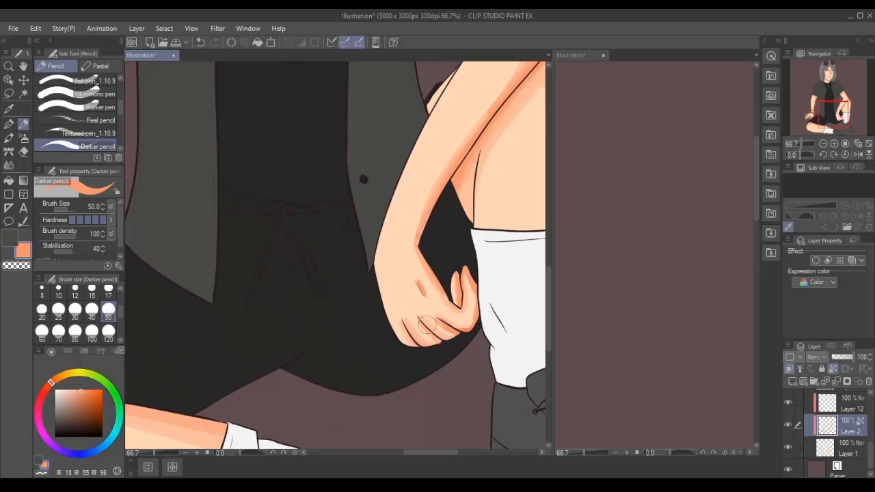
scroll(818, 116, "down", 1)
left_click_drag(819, 116, 815, 115)
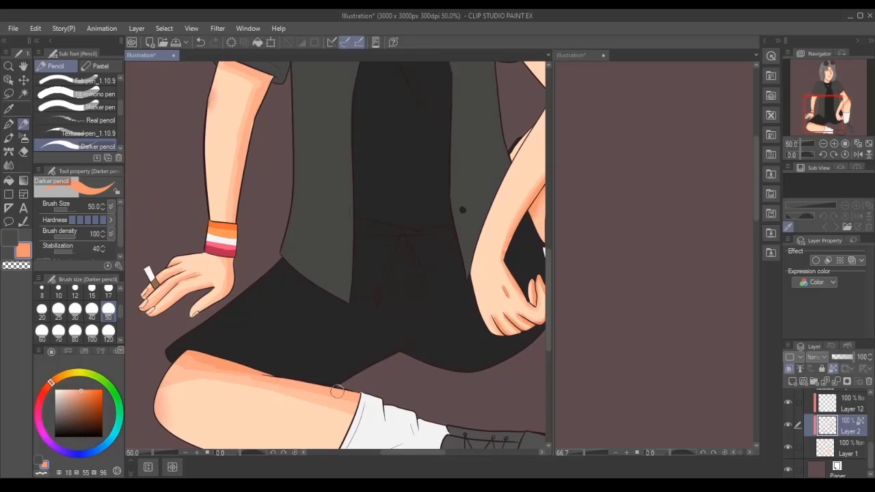
Pick a darker orange, HSV 13/62/90, and deepen the shadows on the folded leg, straight arm and resting hand.
left_click(84, 394)
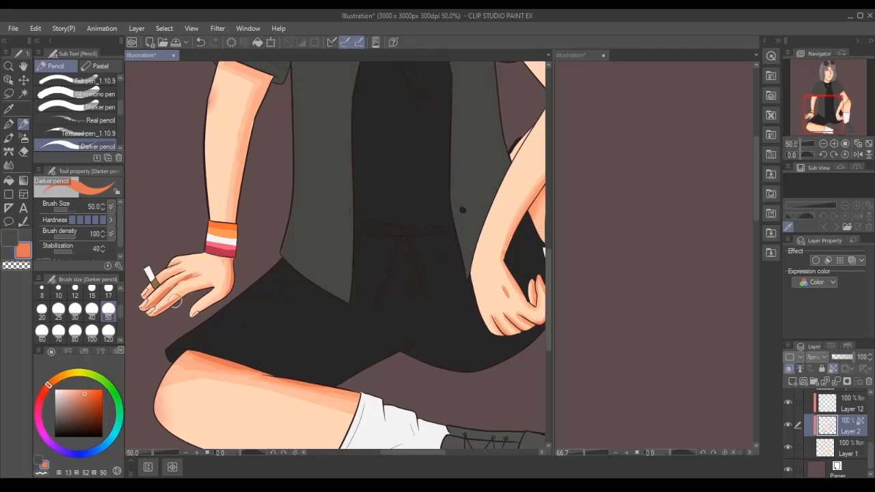
left_click_drag(263, 65, 328, 195)
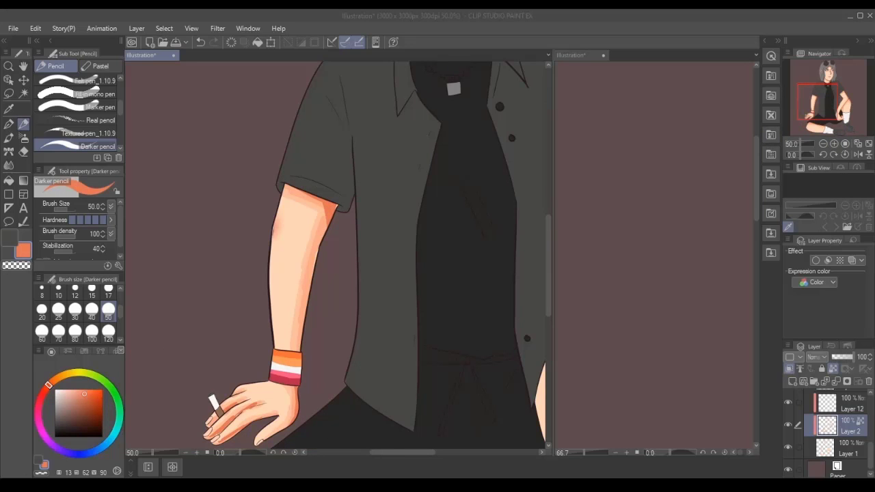
scroll(504, 193, "down", 3)
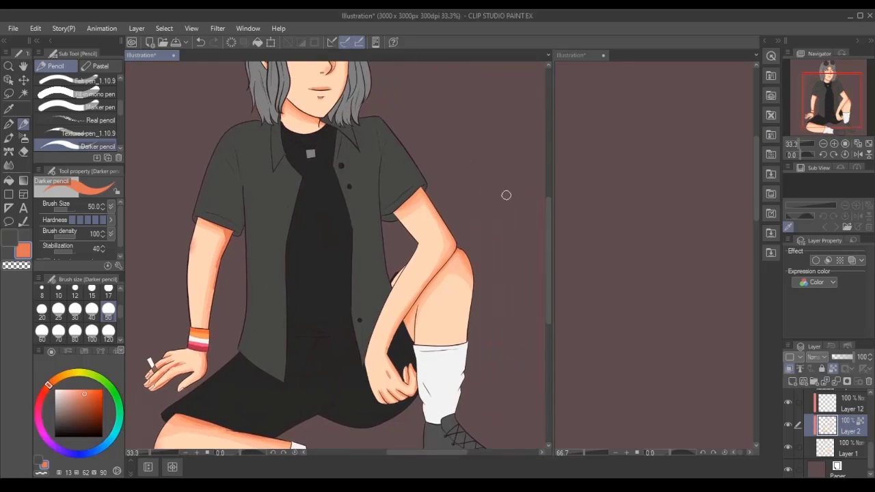
Add the darker orange shadow to the raised knee, the bent elbow and the area under the forearm.
scroll(411, 187, "up", 3)
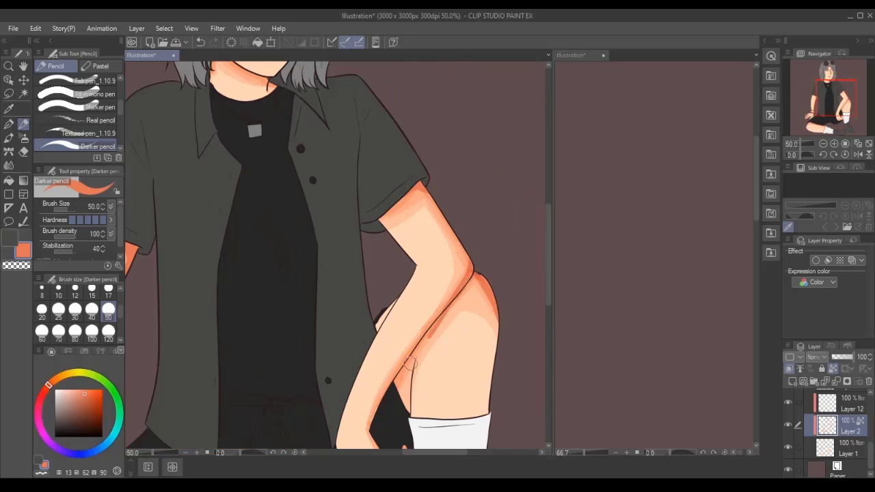
key("ctrl+minus")
scroll(421, 343, "up", 3)
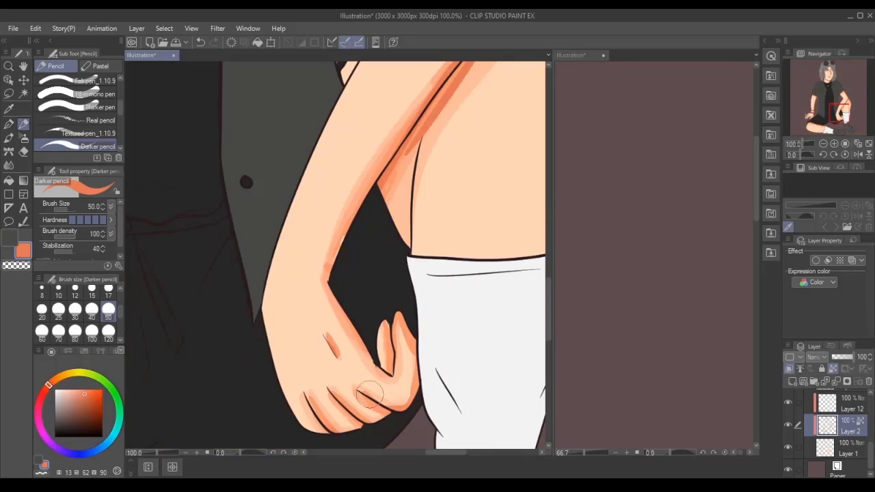
Add the darker orange shadow along the hairline, inside the ear, beside the nose and under the jaw.
scroll(406, 426, "up", 10)
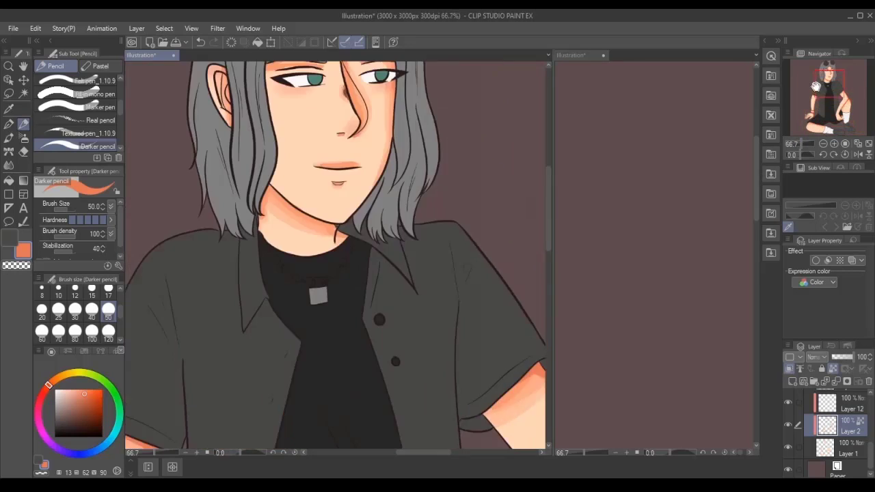
left_click_drag(280, 277, 239, 314)
mouse_move(356, 246)
left_mouse_down()
mouse_move(421, 287)
mouse_move(427, 411)
left_mouse_up()
left_click_drag(348, 287, 375, 373)
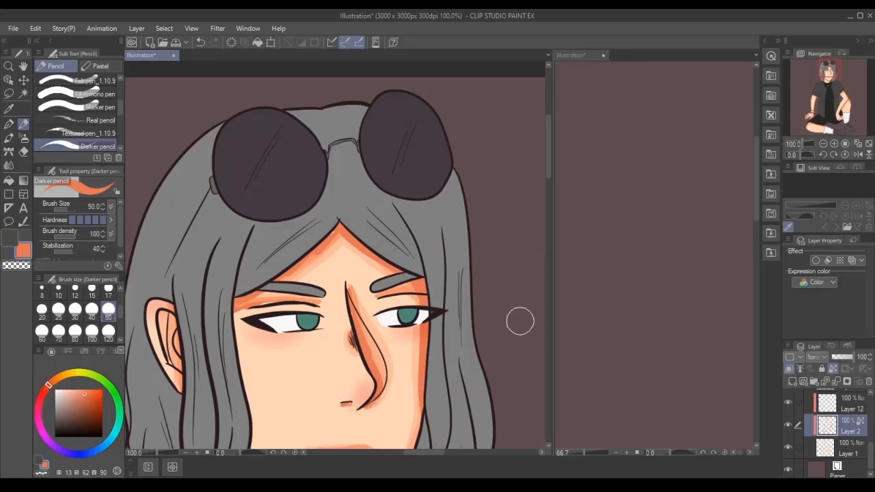
left_click_drag(822, 96, 825, 77)
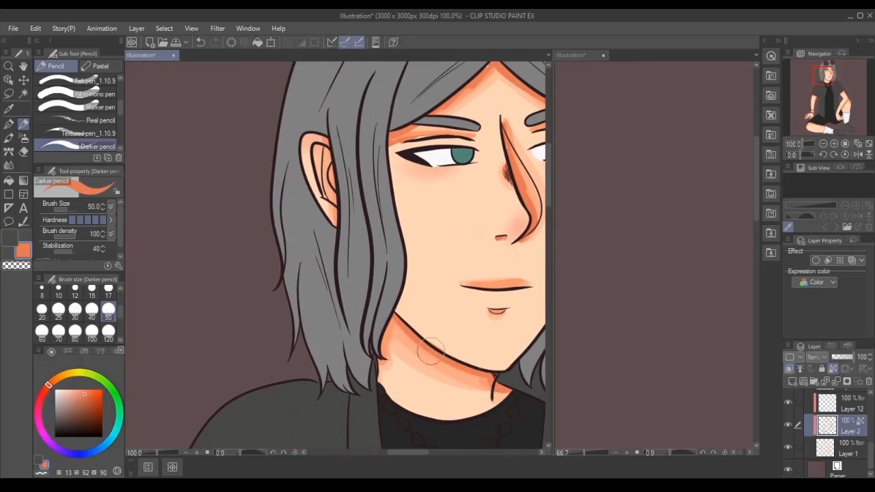
Use the Blur tool at size 120 to soften the shadows on the arms and the raised leg.
scroll(792, 87, "down", 6)
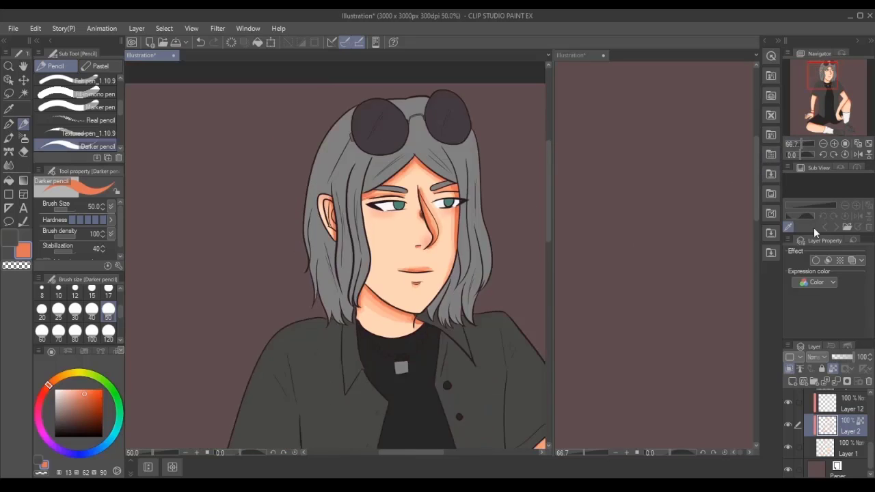
key("j")
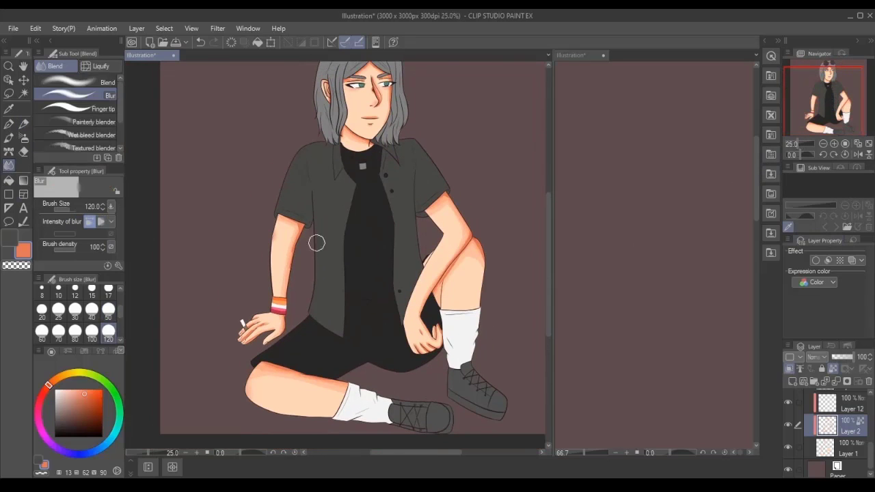
scroll(317, 242, "up", 1)
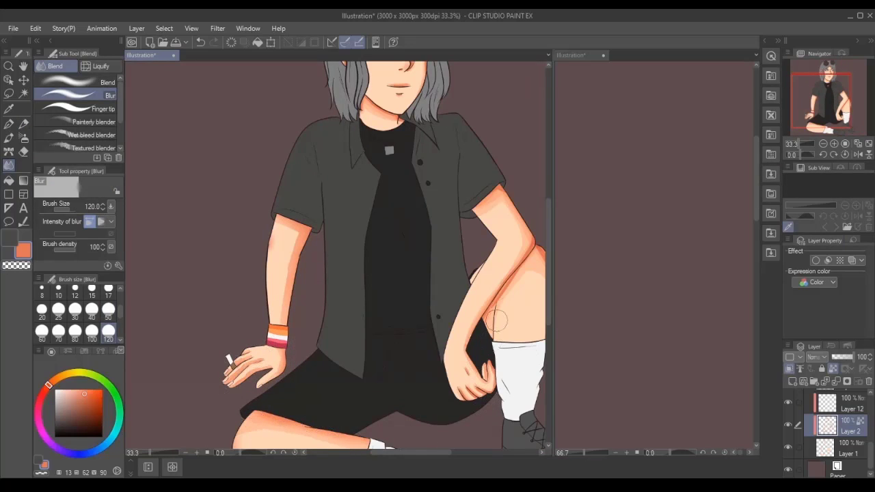
left_click_drag(497, 319, 526, 237)
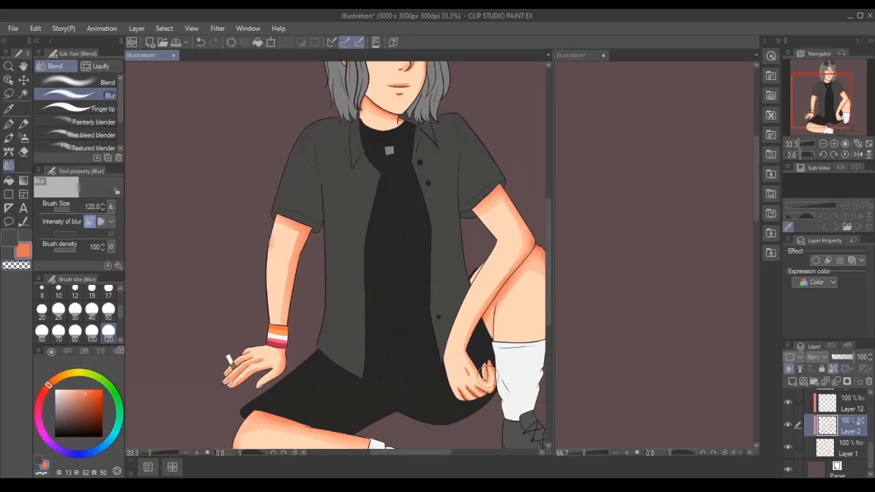
Blur the shadows down the side of the face and across the neck at size 120.
scroll(472, 383, "up", 1)
scroll(492, 355, "down", 1)
scroll(476, 219, "up", 1)
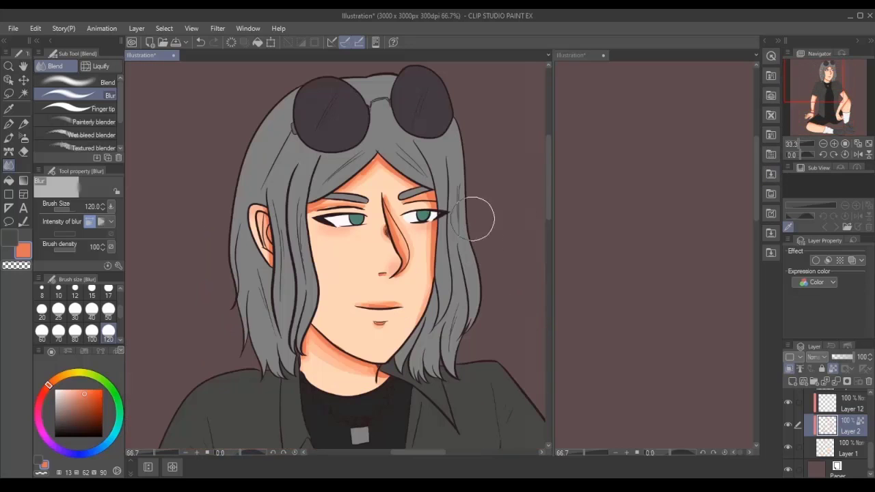
mouse_move(477, 219)
left_mouse_down()
mouse_move(427, 226)
mouse_move(352, 182)
mouse_move(376, 188)
mouse_move(318, 386)
mouse_move(330, 309)
left_mouse_up()
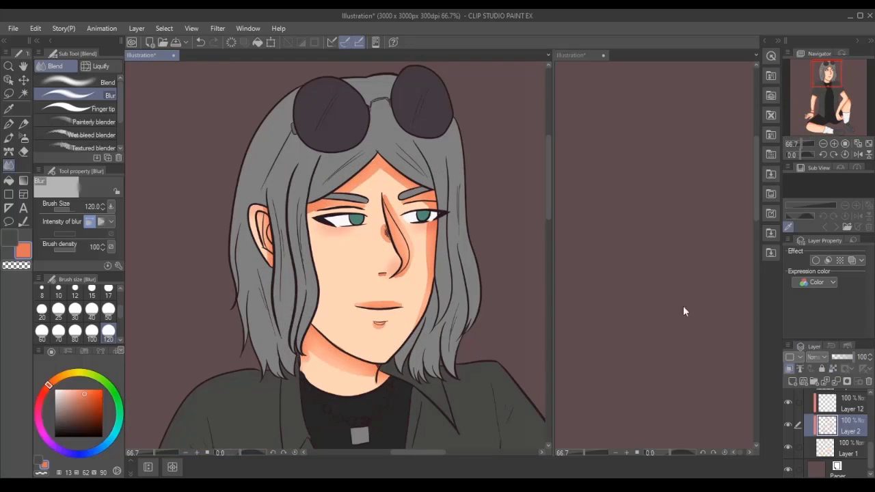
Reduce the Blur brush to size 50 and soften the shadows around the nose, cheek edge, lips and chin.
scroll(390, 266, "up", 1)
key("bracketleft")
mouse_move(422, 154)
left_mouse_down()
mouse_move(456, 221)
mouse_move(436, 319)
left_mouse_up()
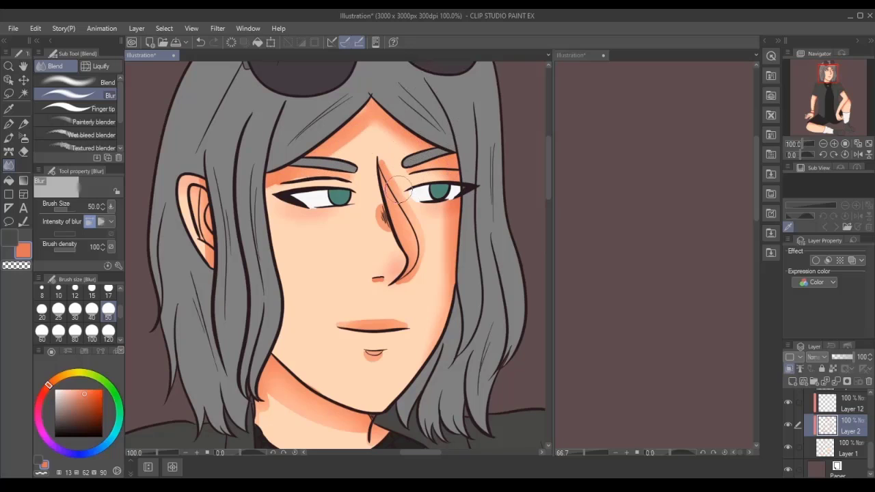
mouse_move(399, 184)
left_mouse_down()
mouse_move(379, 155)
mouse_move(377, 213)
mouse_move(391, 242)
mouse_move(374, 288)
mouse_move(328, 326)
mouse_move(385, 365)
left_mouse_up()
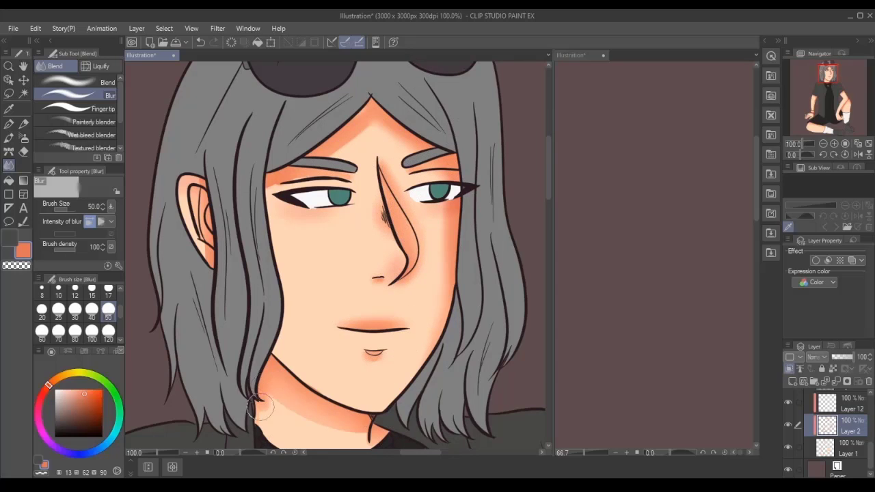
Blur the shadows on the straight arm and on the fingers and back of the resting hand.
scroll(488, 390, "down", 3)
scroll(231, 244, "up", 2)
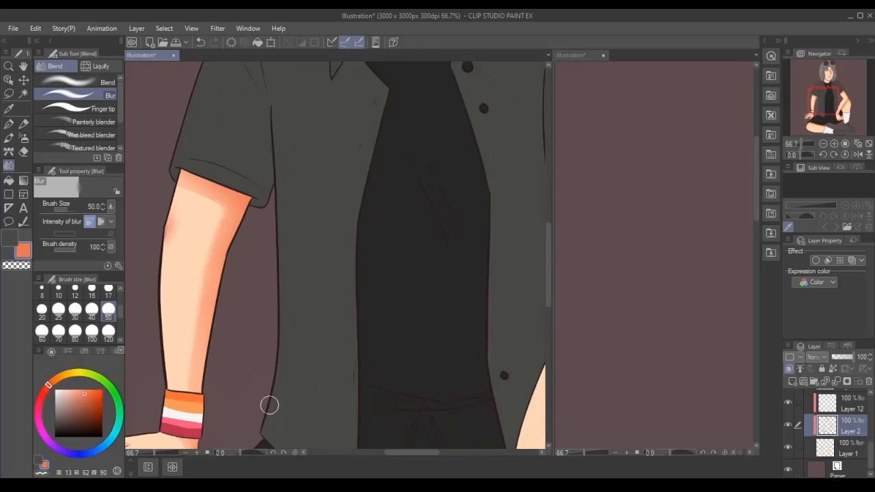
left_click_drag(269, 406, 454, 244)
scroll(378, 333, "up", 1)
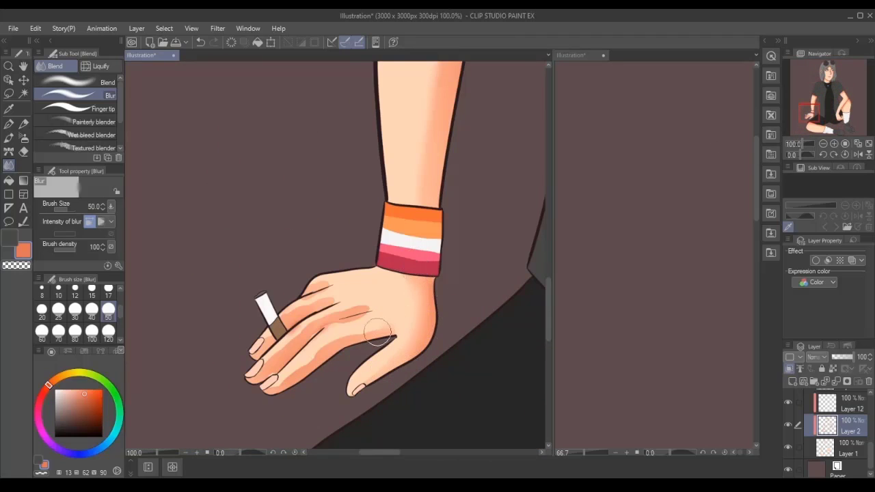
left_click_drag(378, 333, 385, 318)
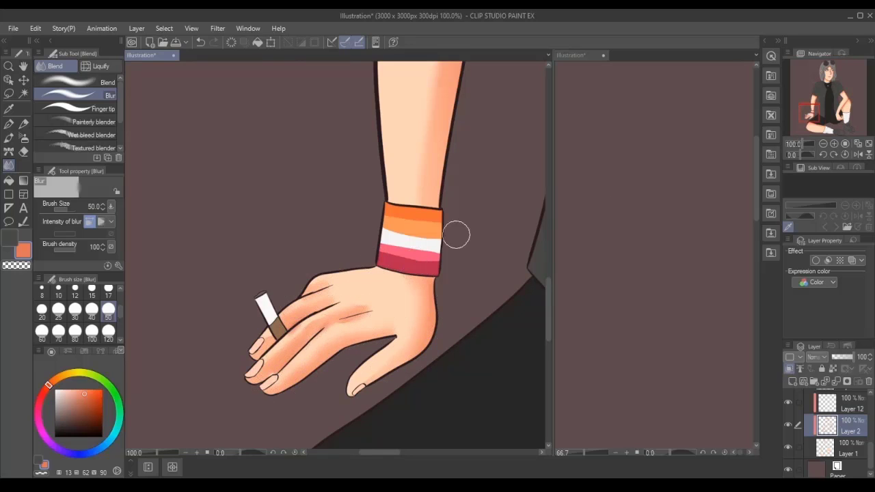
Blur the remaining hard shadow edges on the bent arm, its hand and the folded leg.
scroll(321, 273, "down", 1)
left_click_drag(382, 356, 260, 205)
scroll(425, 350, "up", 1)
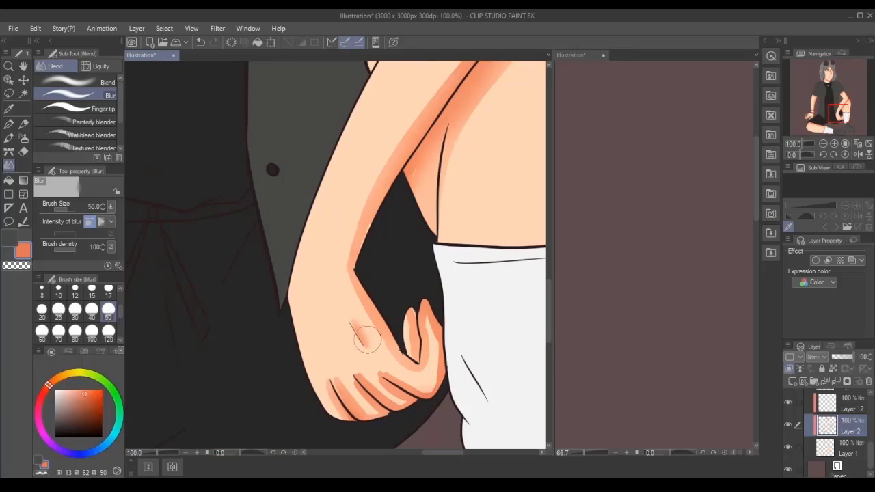
mouse_move(426, 350)
left_mouse_down()
mouse_move(400, 384)
mouse_move(371, 361)
mouse_move(358, 367)
mouse_move(359, 390)
mouse_move(332, 376)
left_mouse_up()
key("ctrl+minus")
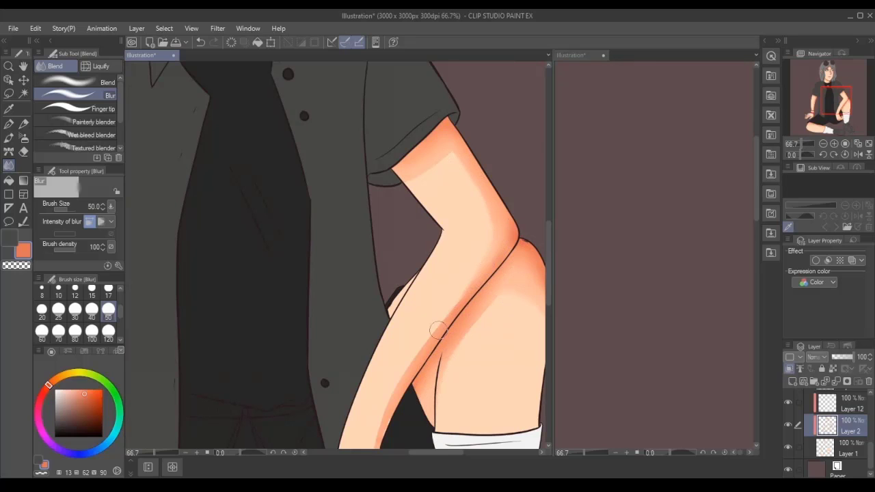
key("ctrl+minus")
scroll(210, 303, "down", 10)
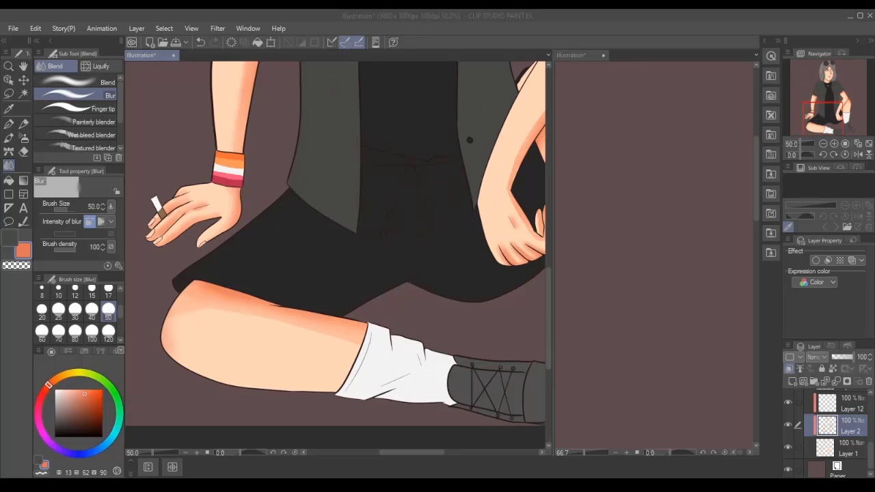
scroll(326, 404, "up", 12)
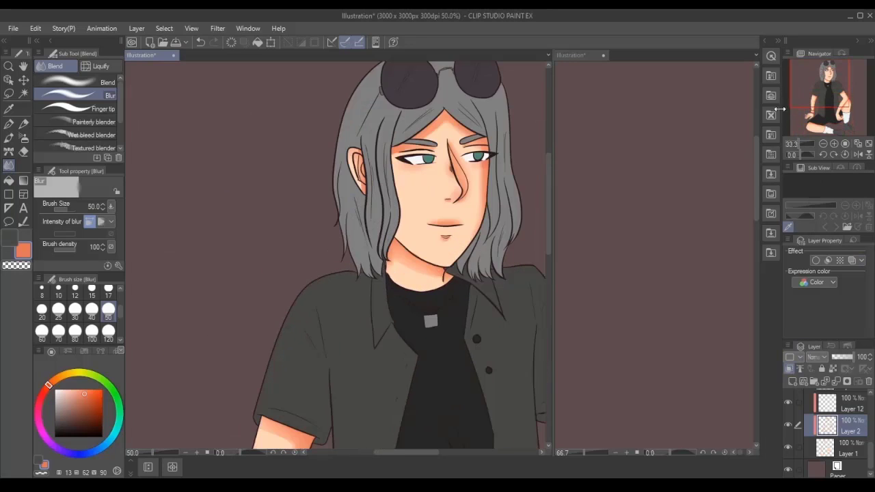
key("ctrl+plus")
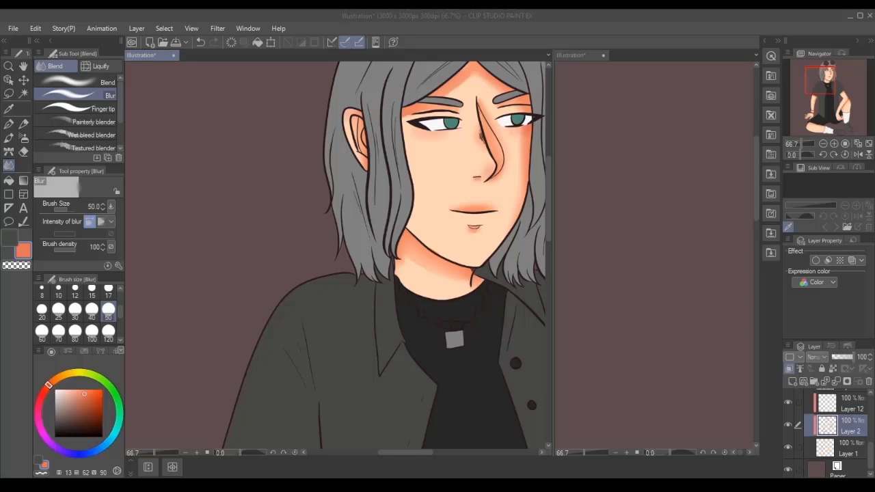
scroll(829, 112, "down", 5)
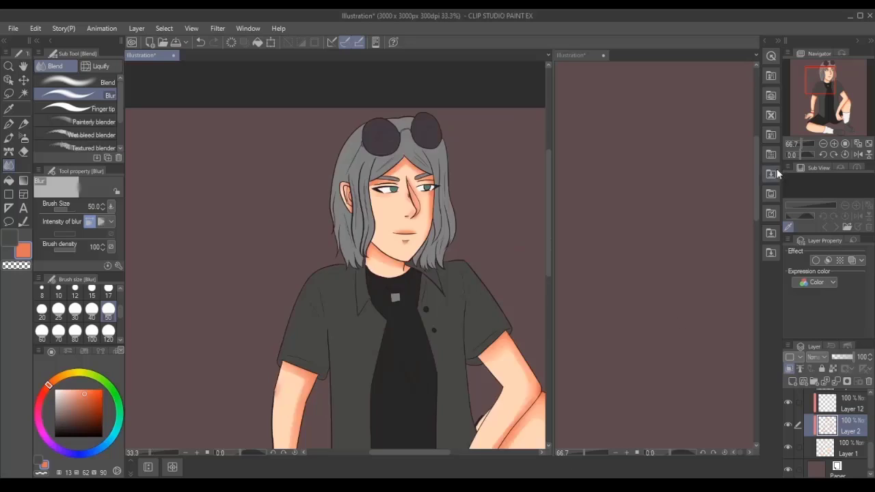
scroll(829, 112, "up", 4)
Pick a dark purple, HSV 269/45/28, and switch to the Soft airbrush.
left_click_drag(829, 111, 826, 69)
scroll(827, 93, "up", 1)
scroll(827, 93, "up", 1)
scroll(826, 81, "up", 1)
left_click(58, 449)
left_click_drag(81, 410, 80, 420)
key("b")
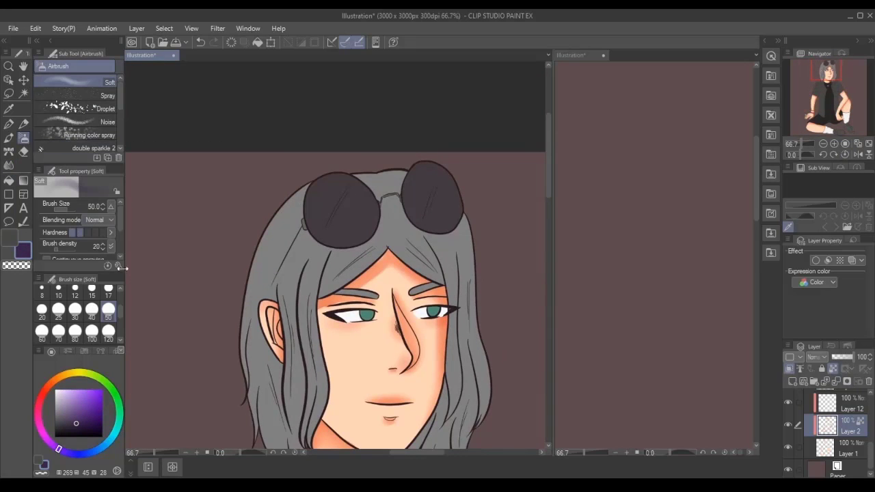
Airbrush a purple shadow at size 17 along the hairline on both sides of the forehead.
scroll(380, 254, "up", 2)
scroll(506, 320, "down", 1)
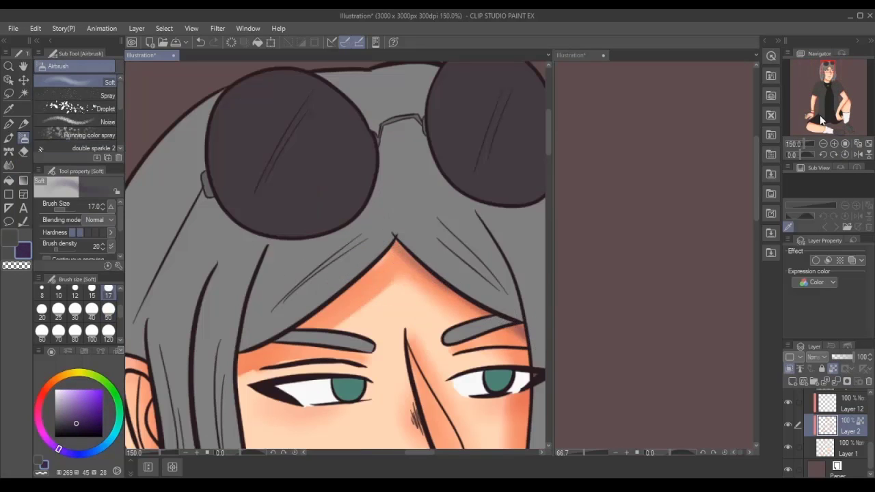
scroll(491, 226, "up", 1)
mouse_move(489, 222)
left_mouse_down()
mouse_move(413, 290)
mouse_move(308, 344)
left_mouse_up()
mouse_move(491, 243)
left_mouse_down()
mouse_move(447, 259)
mouse_move(402, 297)
mouse_move(484, 239)
mouse_move(318, 343)
left_mouse_up()
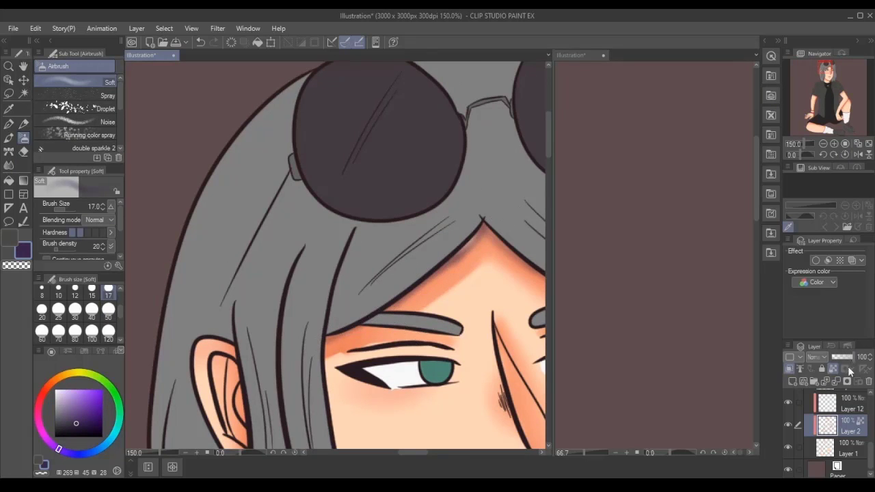
Airbrush a purple shadow down the shaded side of the nose bridge.
key("ctrl+minus")
key("ctrl+minus")
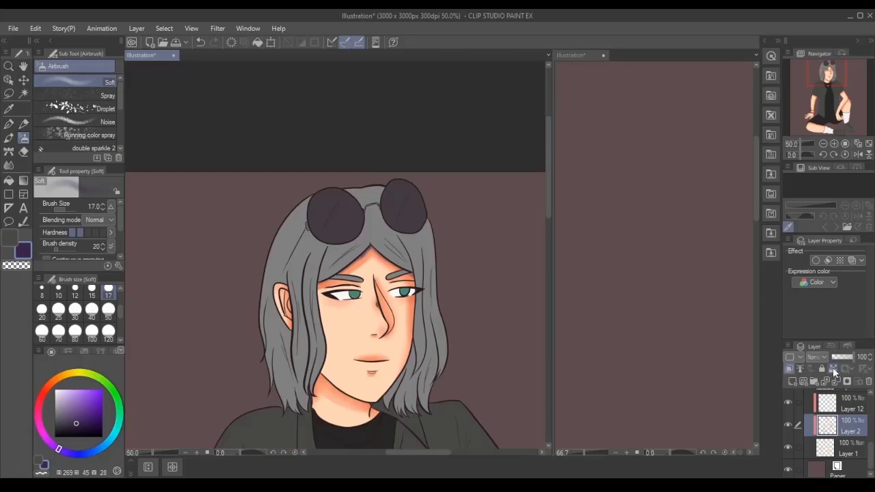
scroll(486, 296, "up", 2)
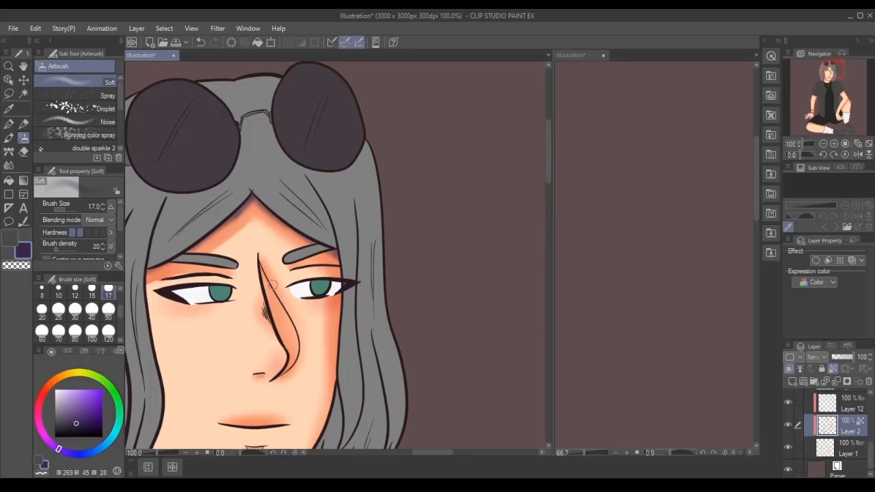
left_click_drag(272, 285, 283, 368)
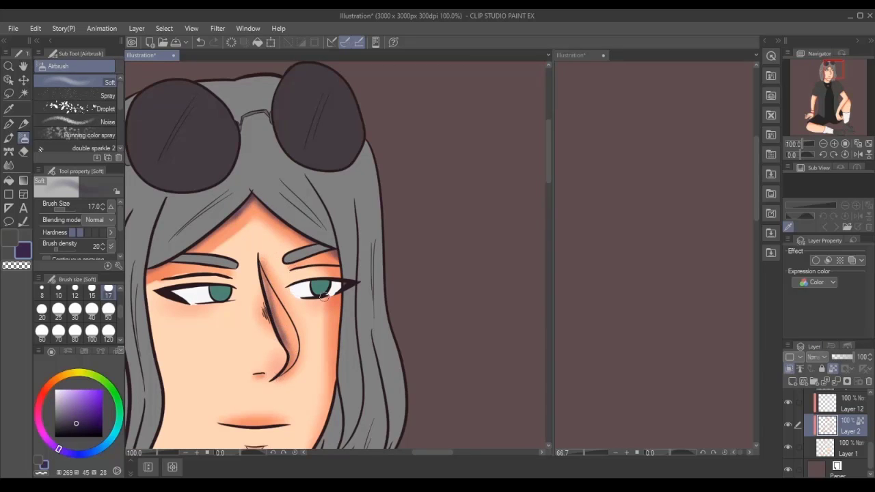
Airbrush a soft dark purple shadow beneath the jawline on the neck with the size 17 Soft airbrush.
scroll(260, 300, "up", 1)
scroll(254, 276, "down", 3)
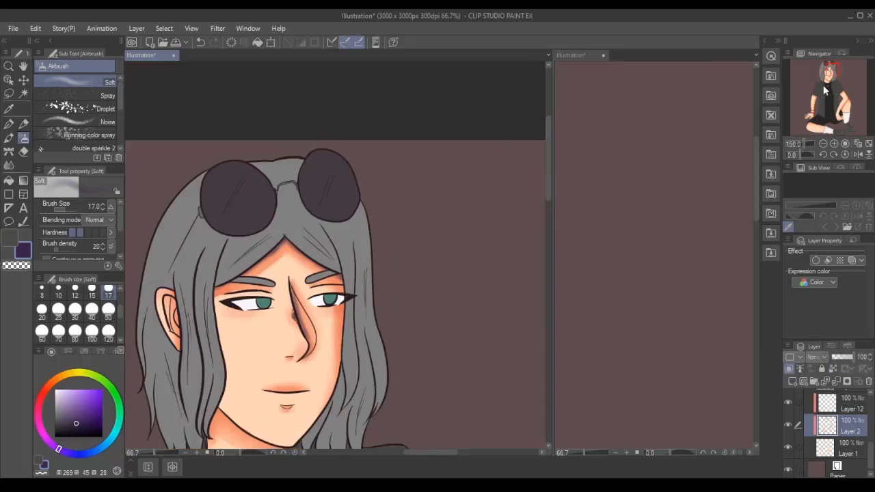
scroll(214, 347, "up", 3)
mouse_move(214, 347)
left_mouse_down()
mouse_move(298, 414)
mouse_move(353, 433)
mouse_move(375, 428)
mouse_move(232, 367)
left_mouse_up()
scroll(244, 365, "down", 2)
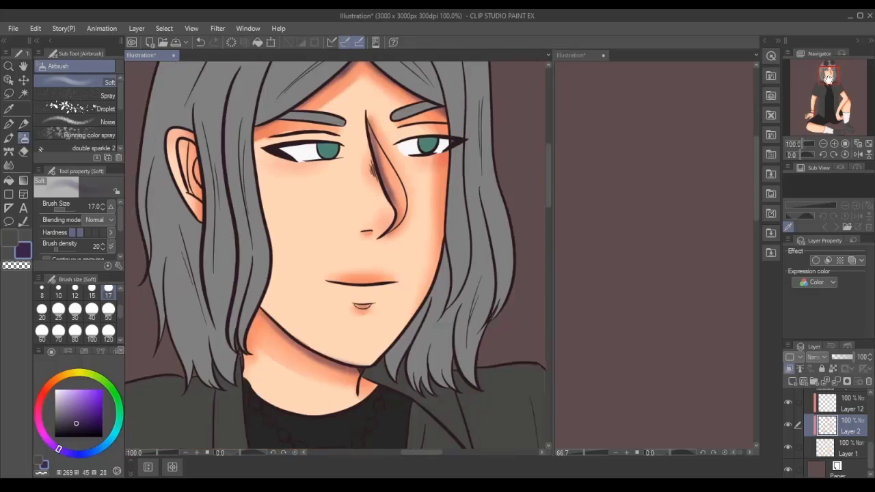
scroll(415, 162, "up", 2)
scroll(415, 162, "down", 2)
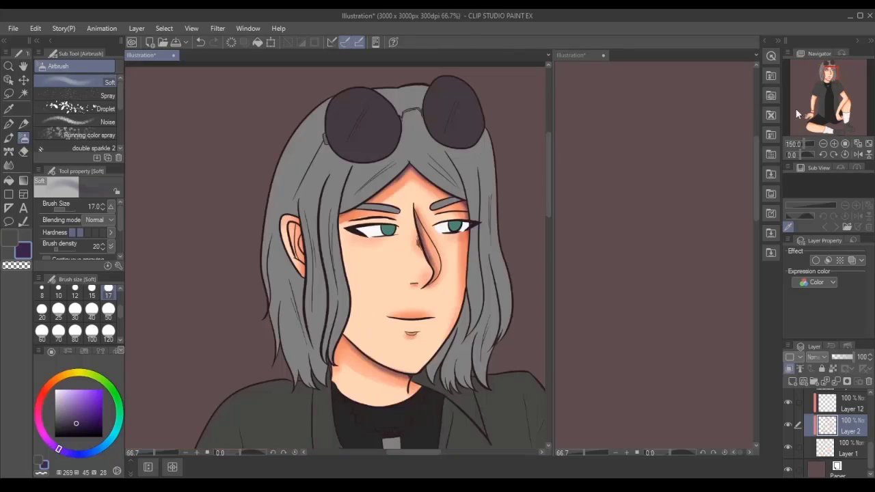
Set the airbrush size to 25 and add dark purple shading to the straight arm below the sleeve hem.
scroll(307, 274, "down", 6)
scroll(259, 260, "up", 2)
left_click(58, 309)
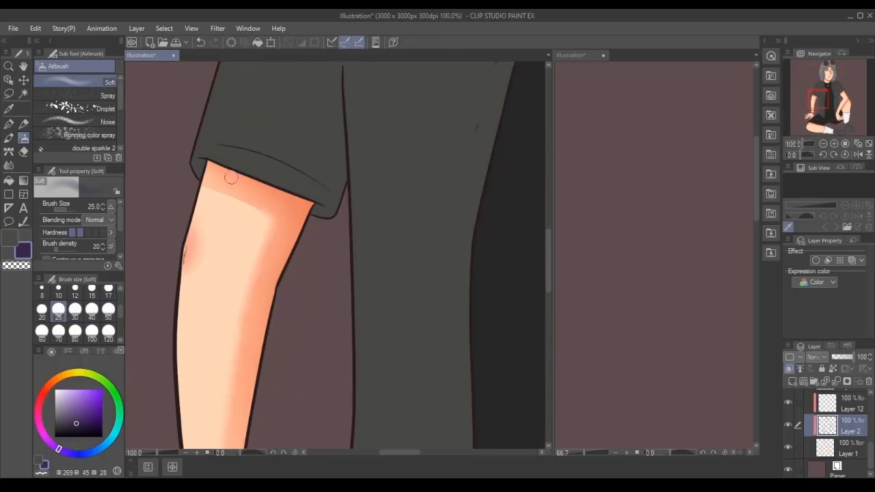
mouse_move(230, 172)
left_mouse_down()
mouse_move(285, 189)
mouse_move(308, 208)
left_mouse_up()
left_click_drag(301, 253, 299, 241)
scroll(299, 241, "down", 3)
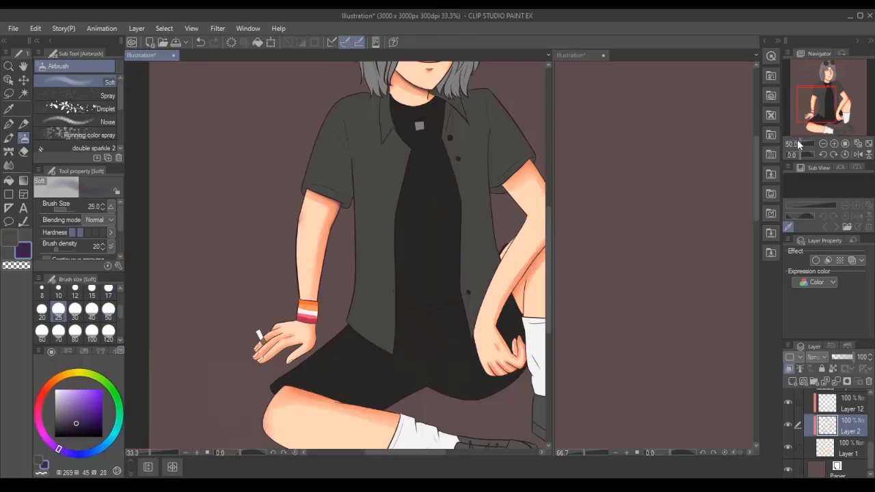
Airbrush dark purple shadows on the resting hand and along the folded leg beneath the shorts.
scroll(309, 333, "up", 2)
mouse_move(307, 332)
left_mouse_down()
mouse_move(307, 306)
mouse_move(281, 340)
mouse_move(201, 387)
mouse_move(236, 329)
left_mouse_up()
key("ctrl+minus")
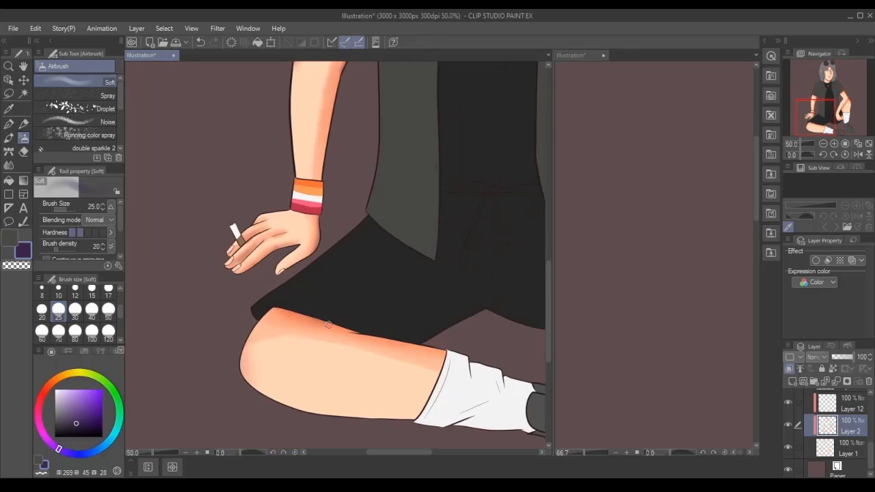
scroll(380, 296, "up", 3)
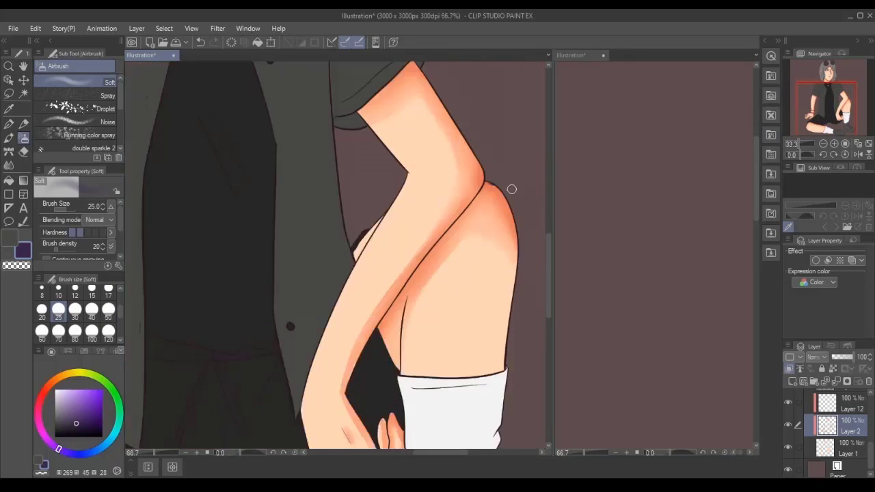
Airbrush dark purple shadows on the raised knee behind the forearm and on the bent arm under its sleeve.
mouse_move(380, 295)
left_mouse_down()
mouse_move(469, 180)
mouse_move(520, 230)
left_mouse_up()
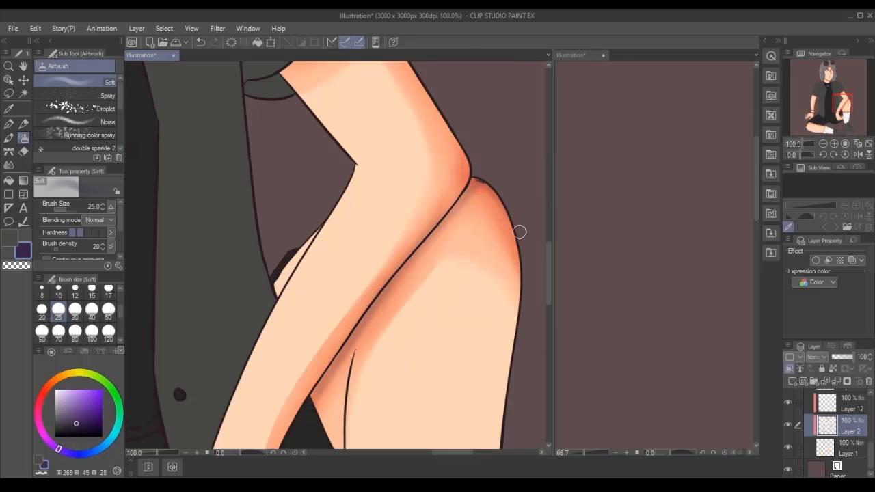
scroll(520, 230, "down", 1)
scroll(425, 262, "up", 3)
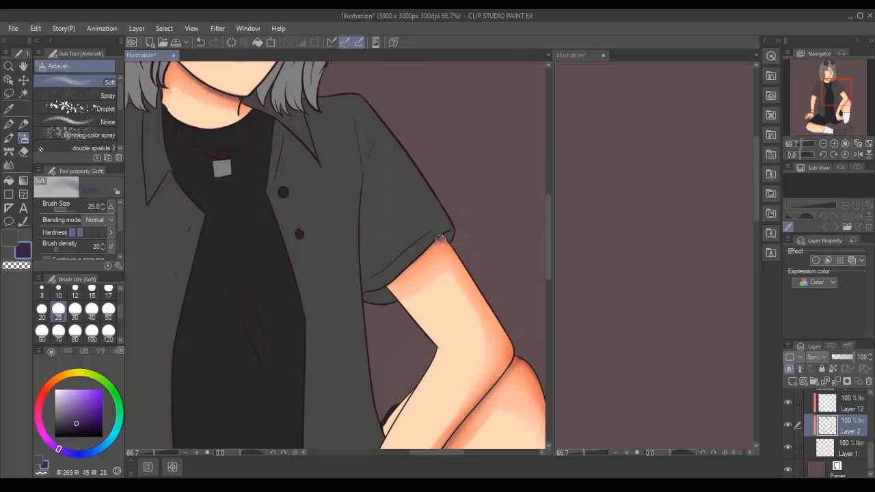
left_click(824, 143)
left_click_drag(842, 127, 846, 105)
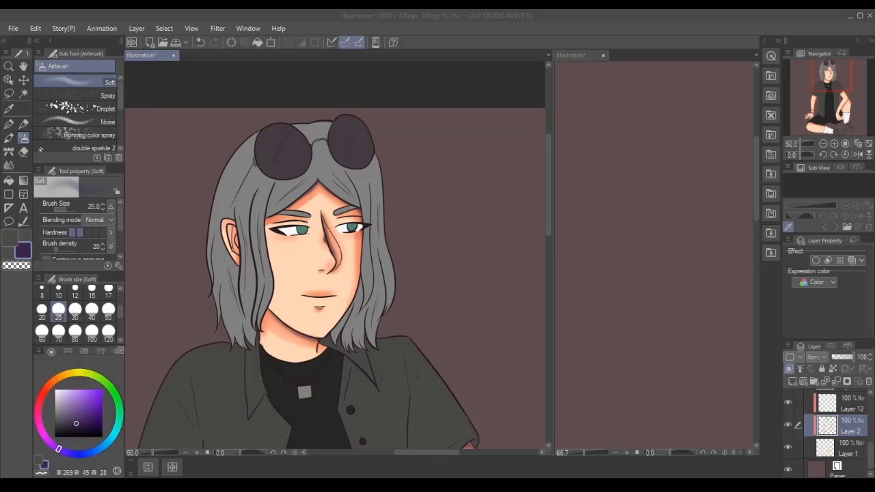
scroll(814, 92, "down", 1)
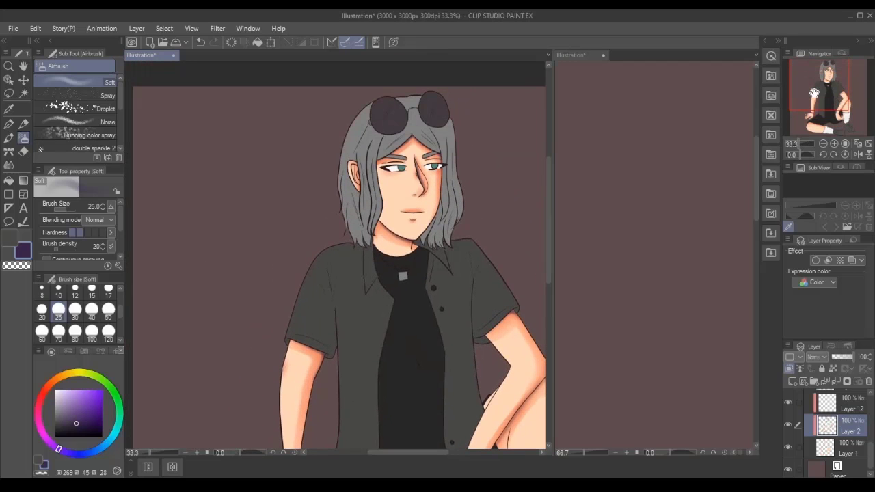
Add a clipped layer above the skin shading layers, set its blending to Add, and choose a dark reddish brown.
left_click(848, 409)
scroll(841, 417, "up", 2)
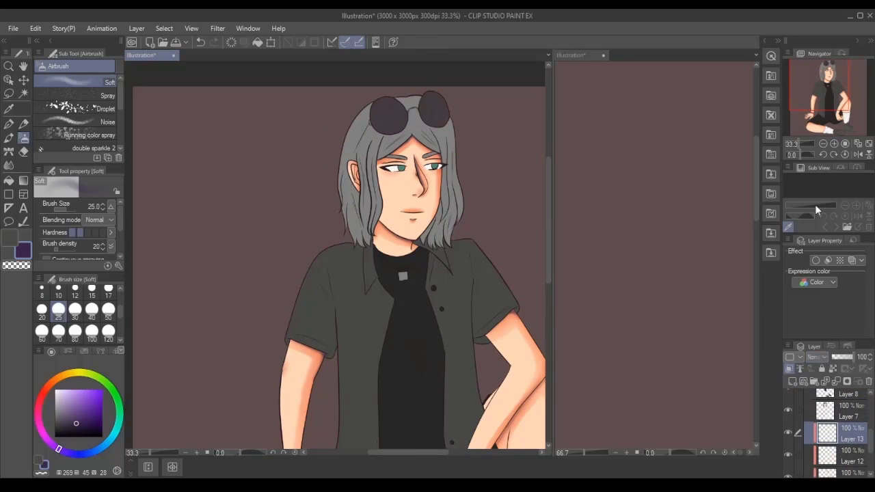
key("i")
left_click(419, 136)
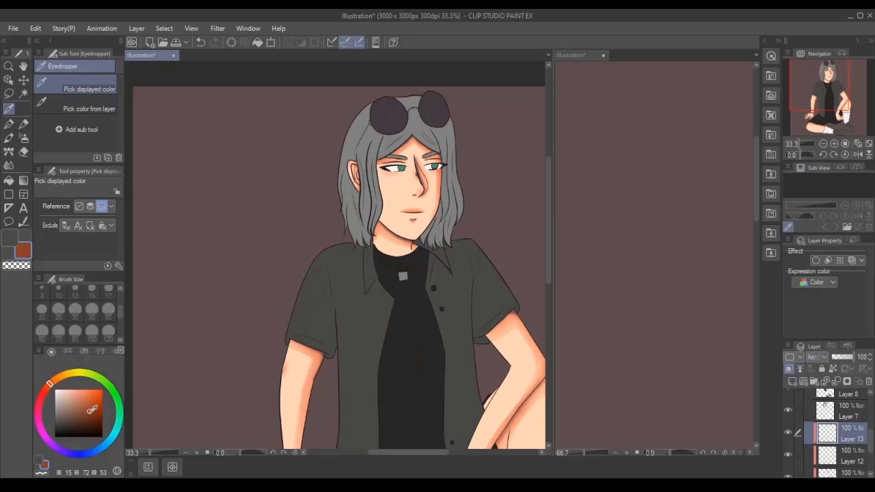
Draw highlights along the nose bridge, below the lower lip, and on the ear with the Darker pencil at size 17.
key("p")
scroll(406, 165, "up", 4)
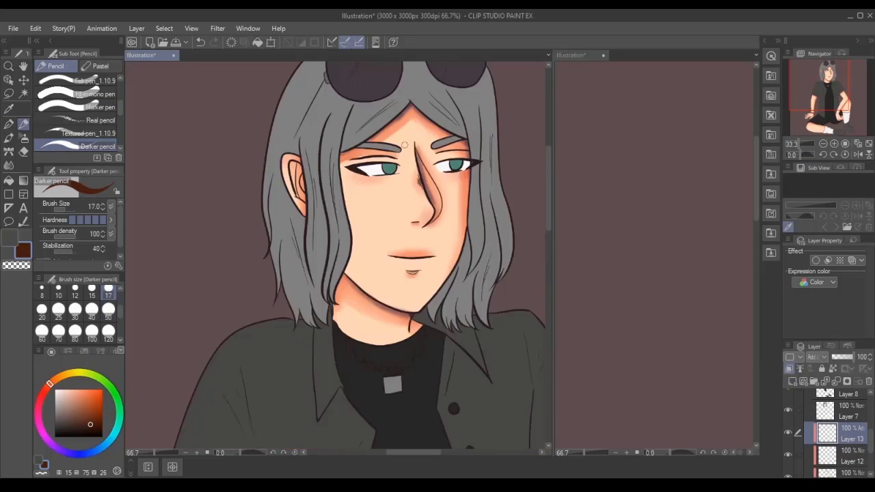
mouse_move(409, 140)
left_mouse_down()
mouse_move(420, 212)
mouse_move(448, 279)
left_mouse_up()
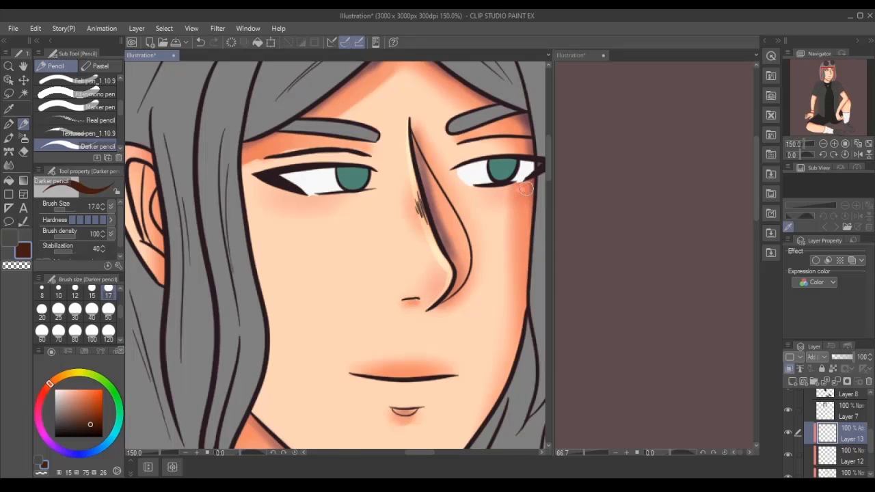
left_click_drag(395, 404, 424, 406)
scroll(192, 268, "down", 1)
scroll(257, 248, "up", 1)
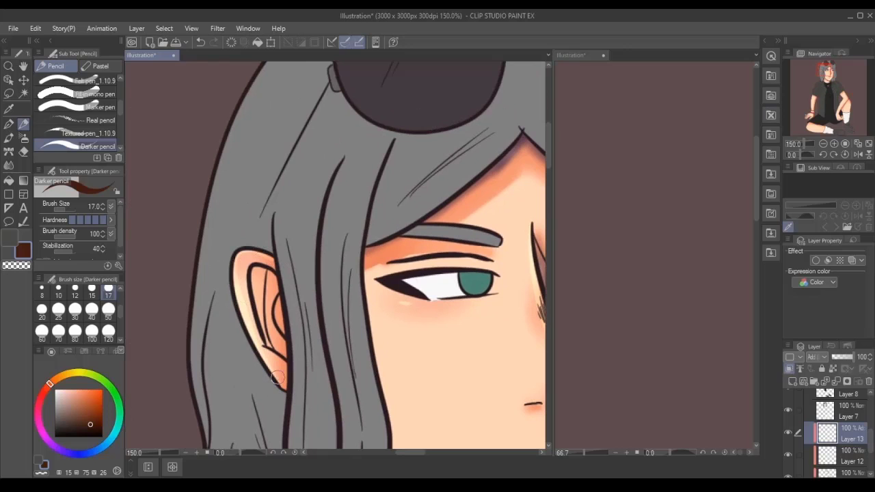
Draw a highlight along the inner edge of the jawline from the hair to the chin.
scroll(308, 205, "down", 2)
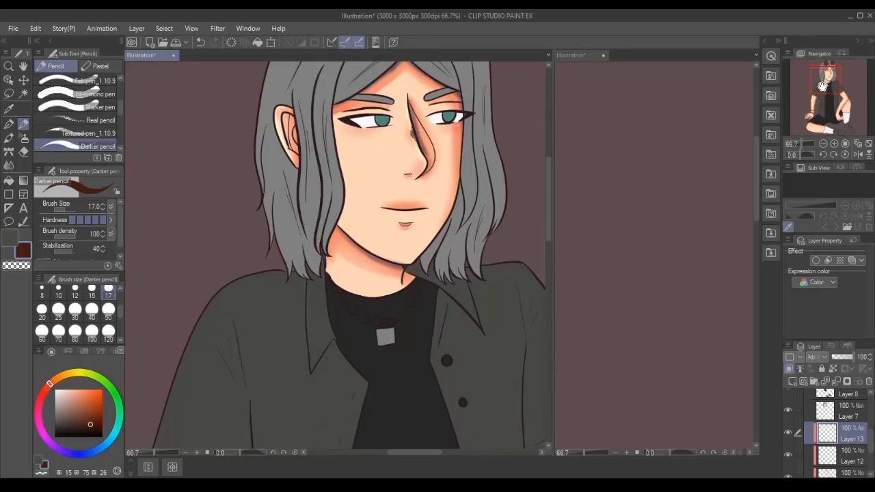
scroll(411, 219, "up", 2)
mouse_move(229, 233)
left_mouse_down()
mouse_move(299, 286)
mouse_move(285, 278)
mouse_move(389, 320)
left_mouse_up()
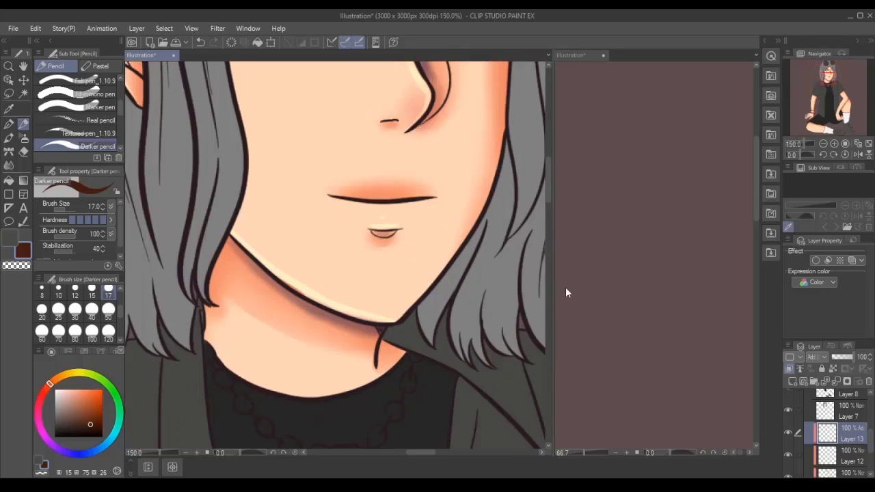
scroll(282, 278, "down", 3)
Draw a highlight along the outer edge of the bent forearm, undoing and redrawing the stroke.
scroll(443, 175, "up", 2)
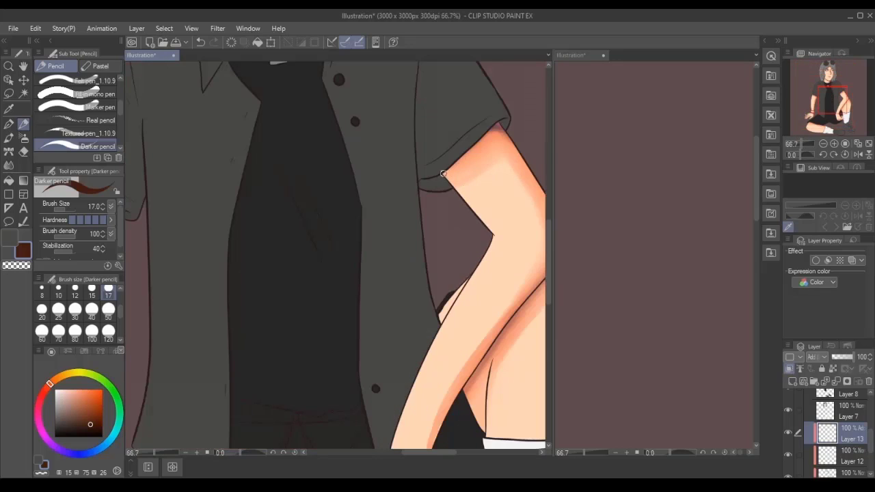
scroll(513, 235, "down", 2)
left_click_drag(477, 166, 407, 301)
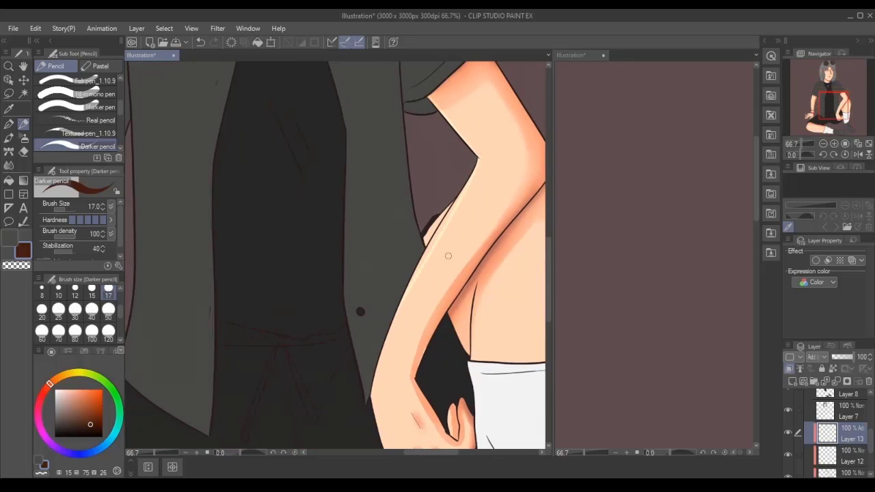
key("ctrl+z")
scroll(472, 195, "up", 2)
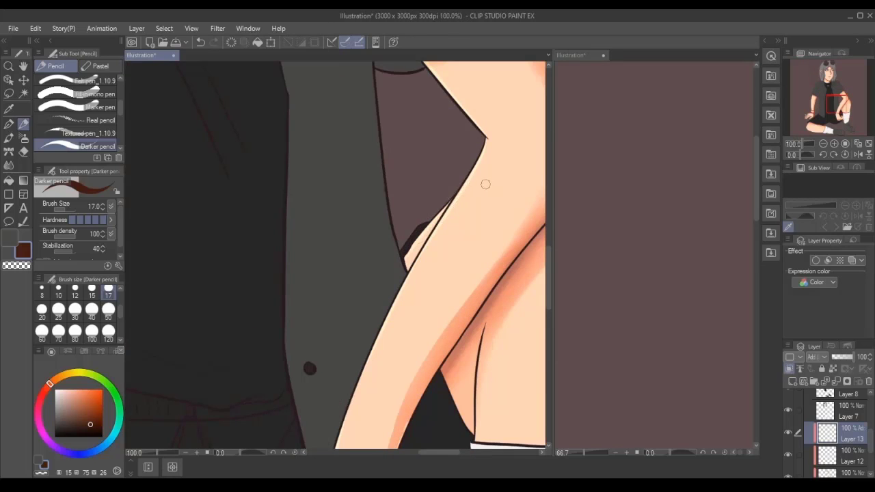
scroll(484, 185, "down", 2)
scroll(484, 261, "down", 2)
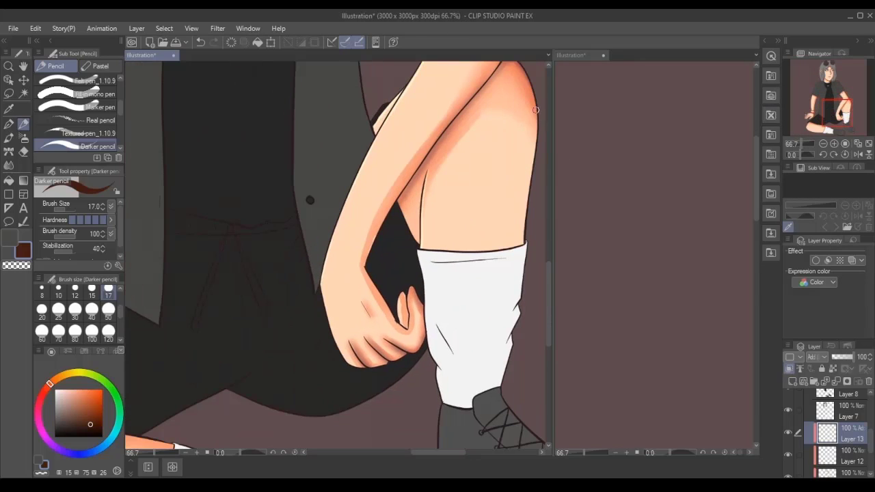
Add pencil highlights to the knuckles and the back of the hand beside the white sock.
scroll(392, 284, "up", 2)
left_click_drag(362, 305, 374, 327)
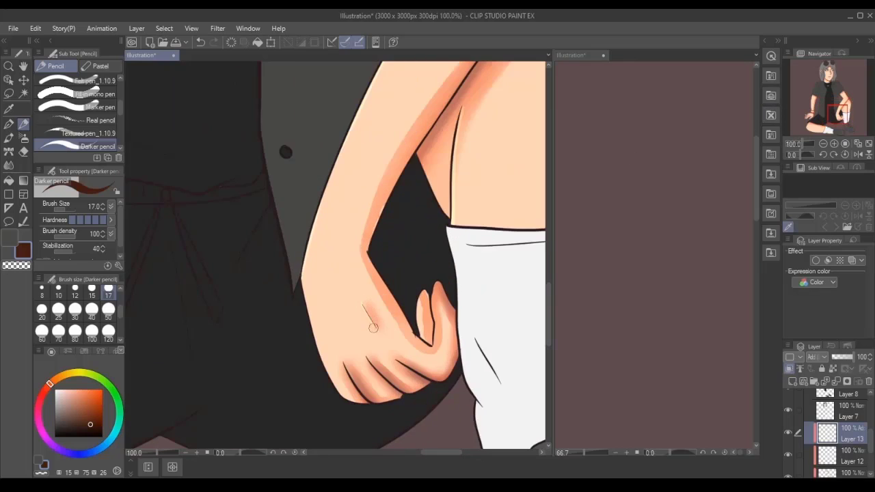
scroll(381, 311, "up", 2)
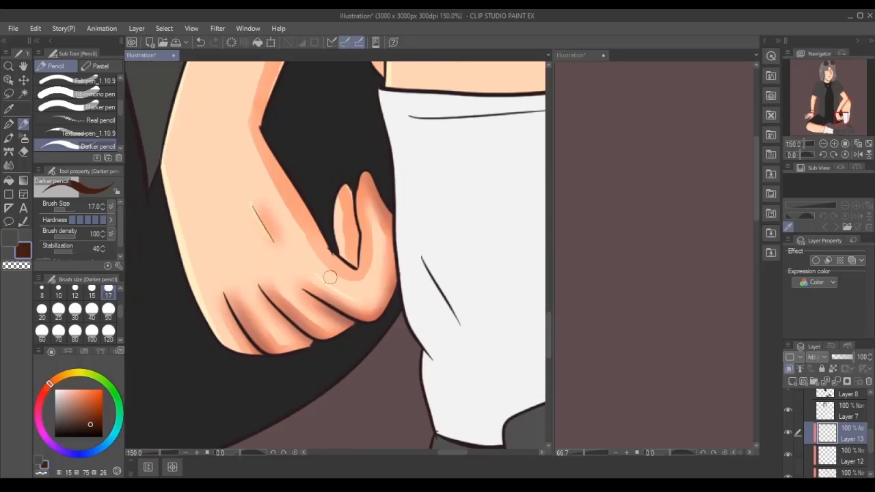
Draw highlights on the straight arm and on the thumb and fingers of the hand holding the cigarette.
scroll(296, 347, "down", 2)
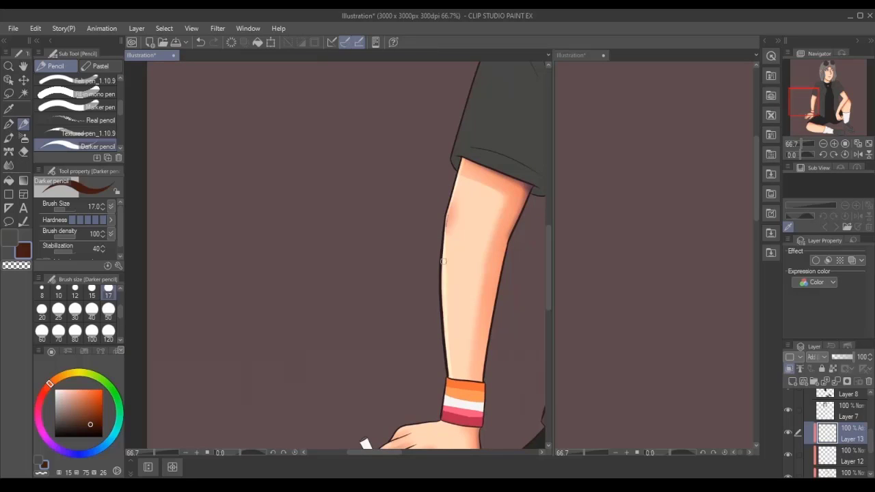
scroll(441, 320, "up", 3)
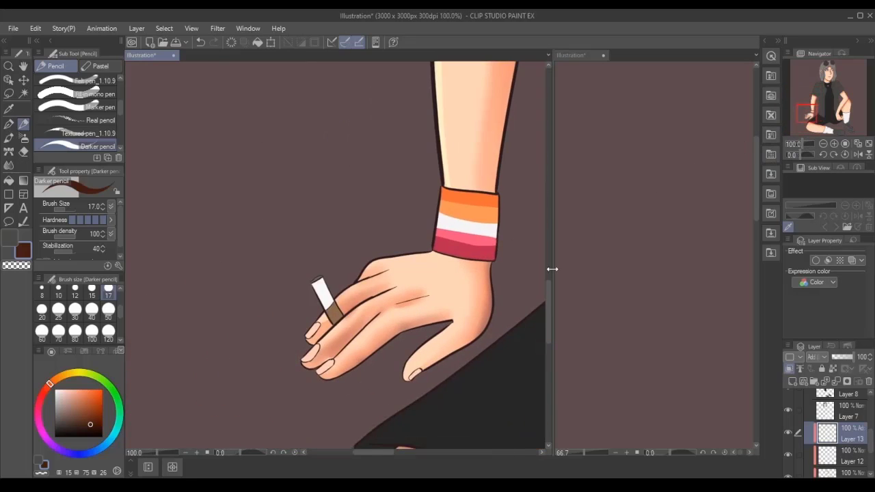
left_click_drag(445, 313, 353, 414)
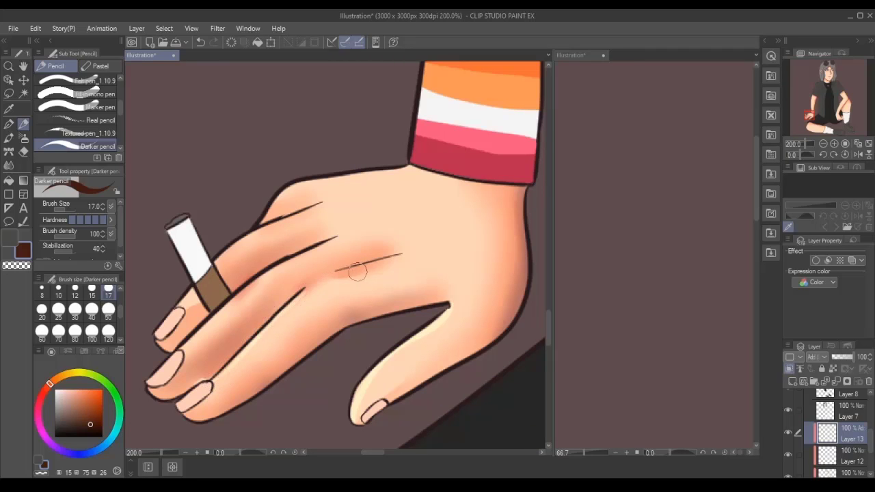
left_click_drag(172, 356, 270, 272)
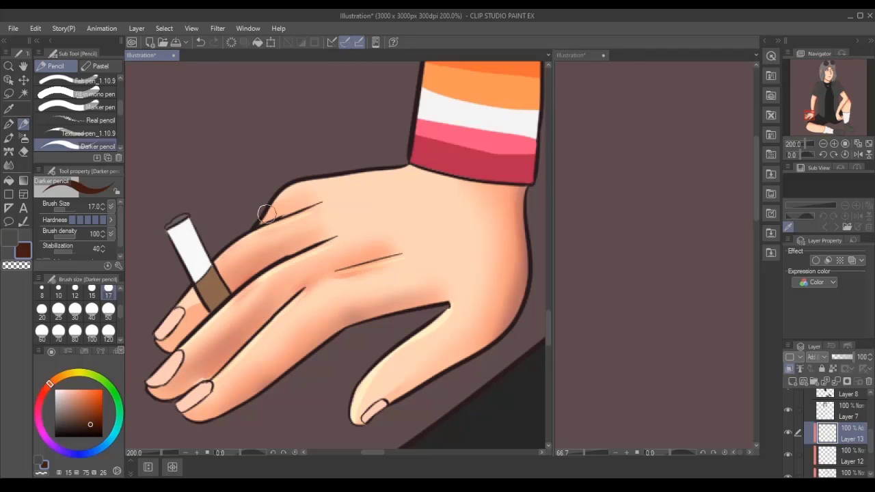
Draw a highlight along the knee and lower edge of the folded leg.
scroll(457, 158, "down", 2)
scroll(457, 158, "down", 2)
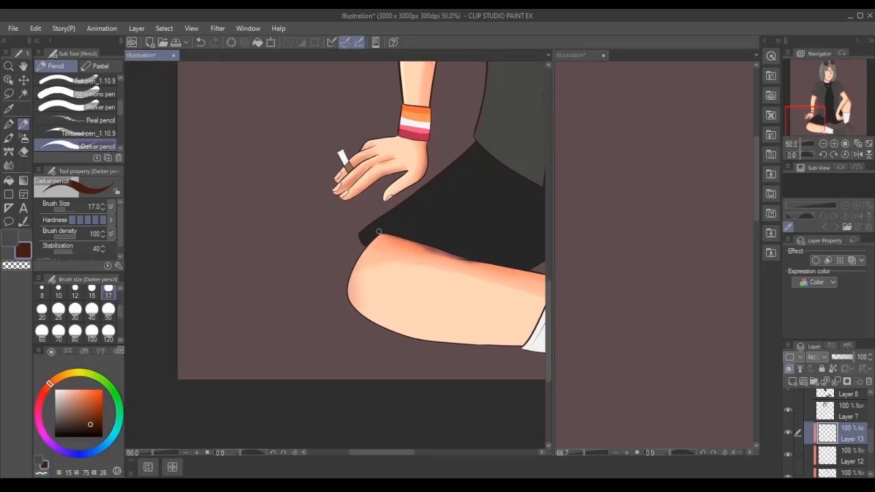
mouse_move(353, 317)
left_mouse_down()
mouse_move(256, 279)
mouse_move(341, 337)
mouse_move(469, 342)
left_mouse_up()
scroll(252, 276, "up", 1)
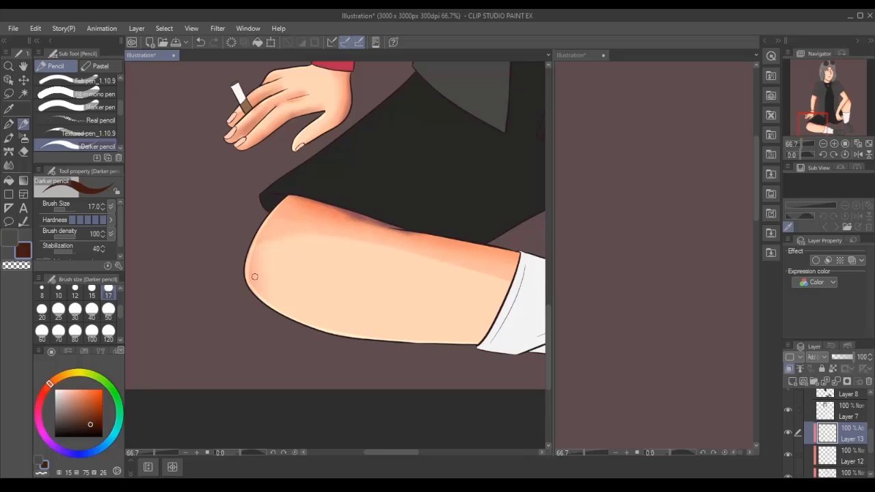
left_click_drag(808, 111, 840, 90)
left_click_drag(815, 144, 797, 114)
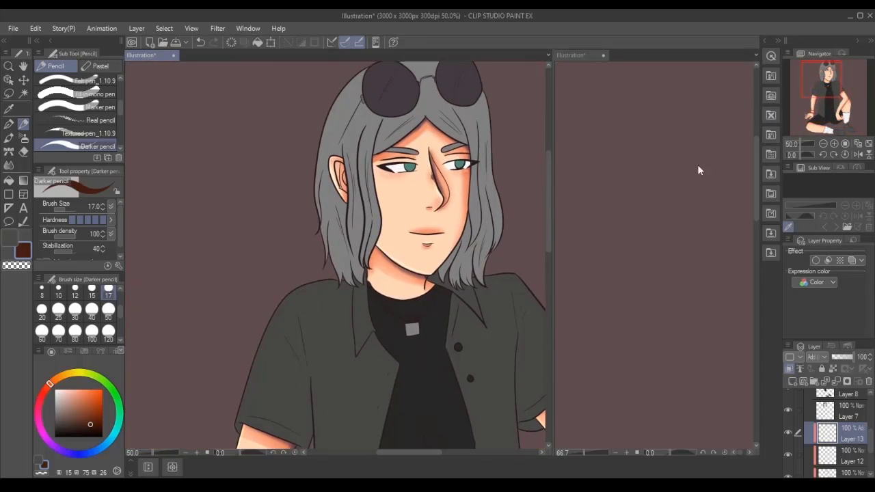
key("ctrl+plus")
left_click(840, 471)
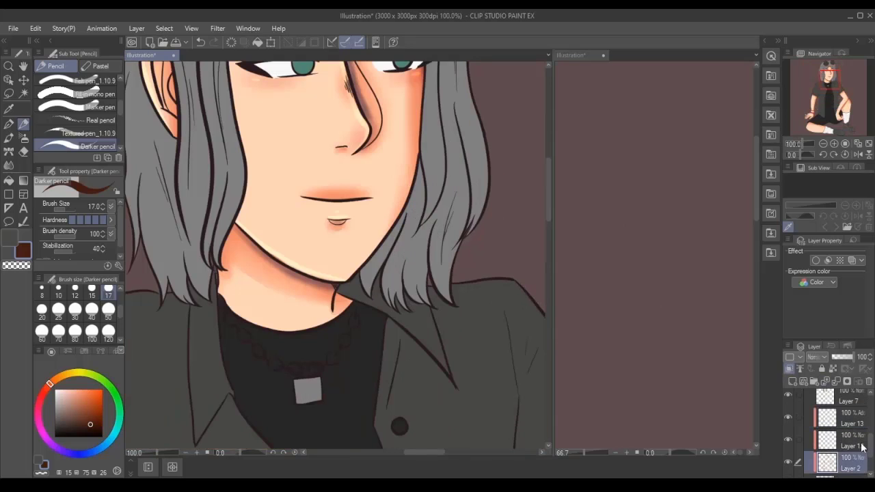
left_click(23, 151)
scroll(258, 250, "up", 1)
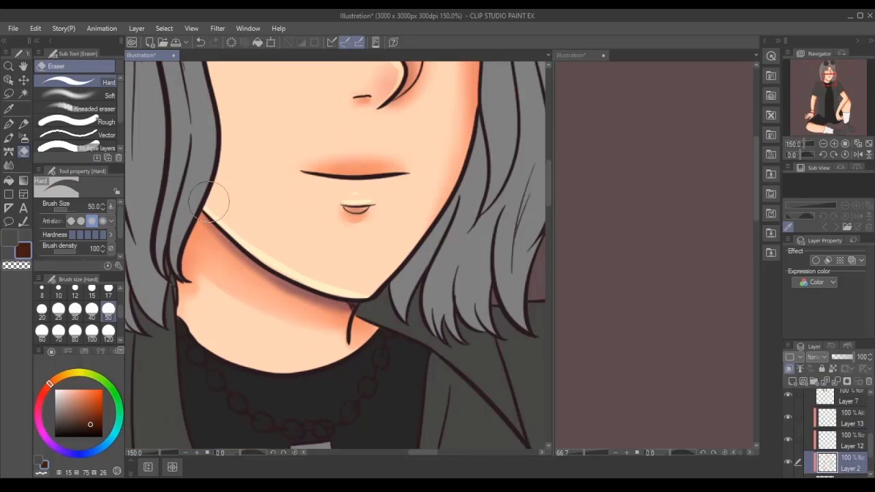
scroll(385, 246, "down", 2)
Soften the jawline highlight on the Add layer with the Blur tool at size 50.
left_click(847, 419)
left_click(9, 164)
scroll(332, 264, "up", 2)
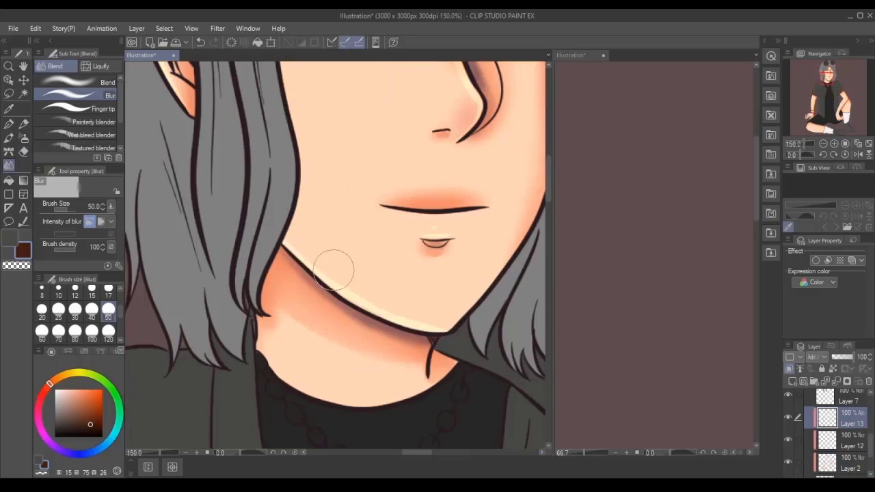
scroll(441, 327, "down", 3)
left_click(848, 401)
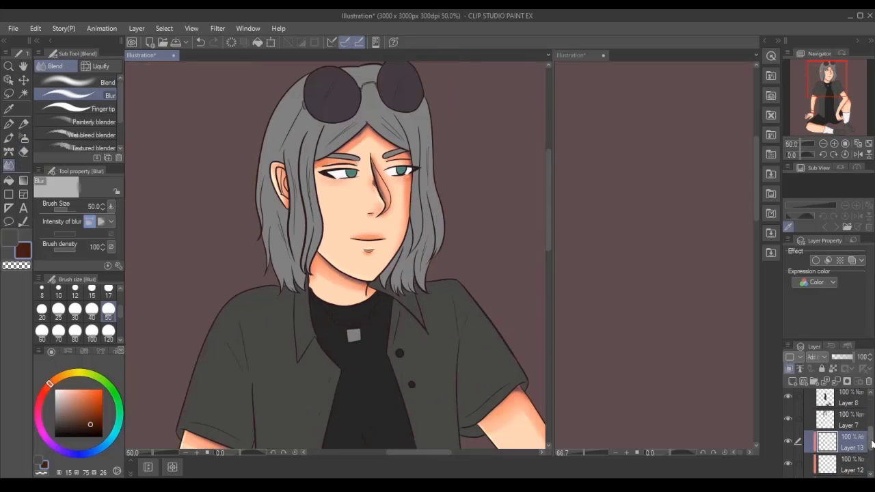
Add a clipped layer above the hair base layer and prepare a darker hair grey for the Darker pencil at size 50.
left_click(793, 382)
key("i")
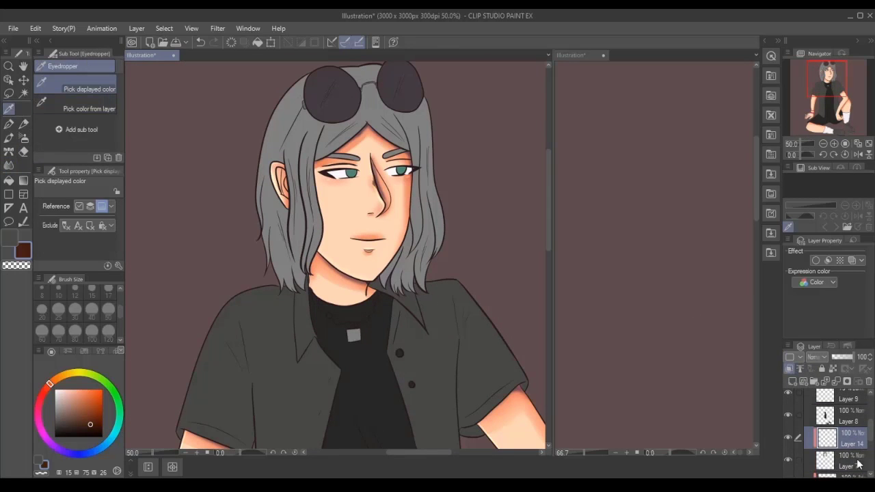
scroll(393, 187, "up", 1)
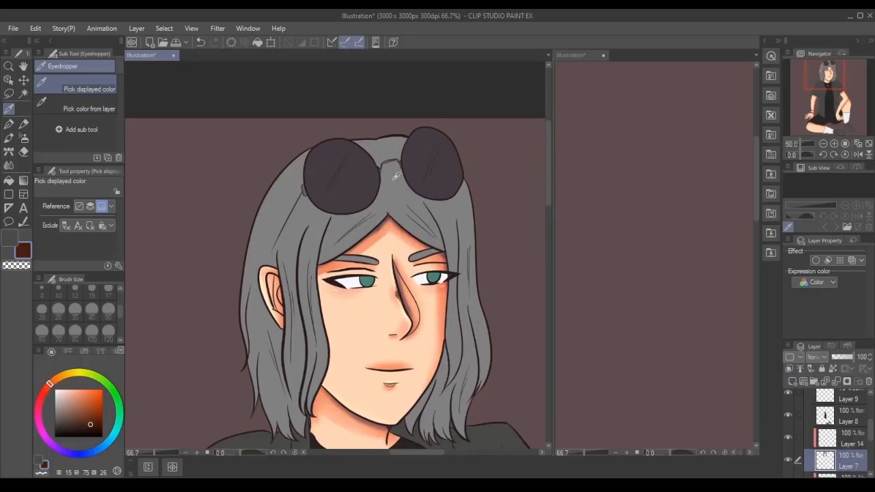
left_click(304, 230)
key("p")
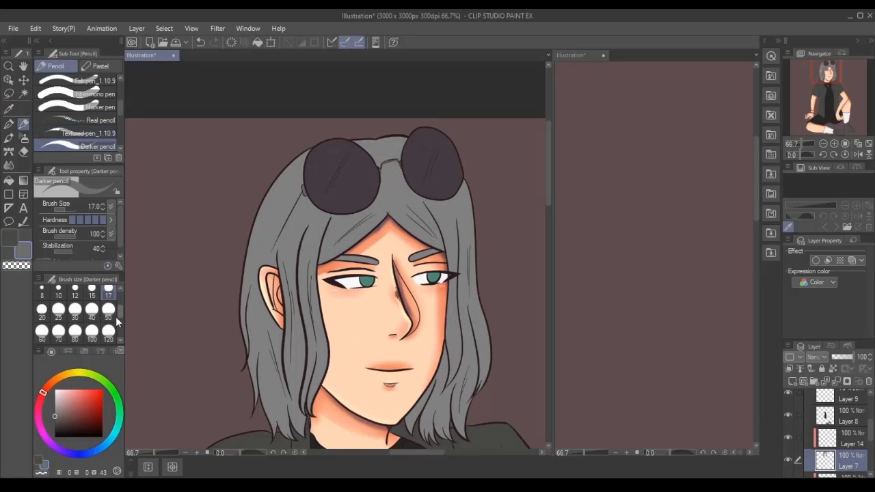
left_click_drag(411, 222, 465, 263)
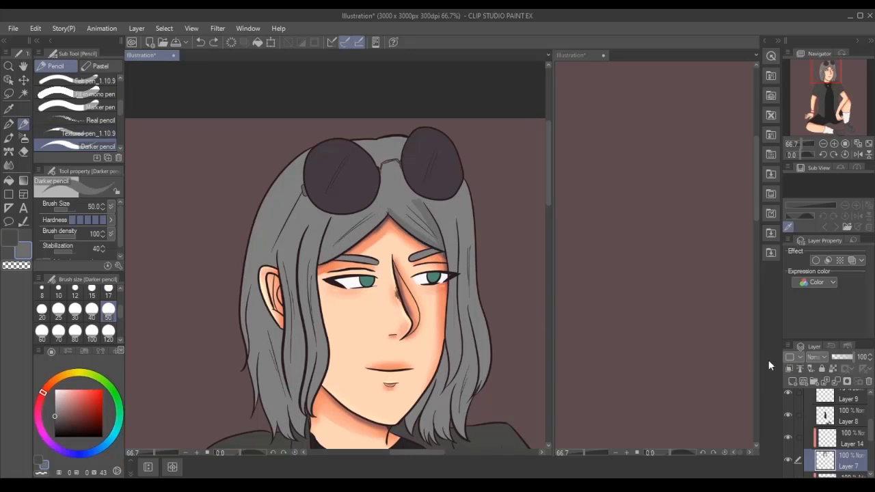
key("ctrl+z")
left_click(848, 438)
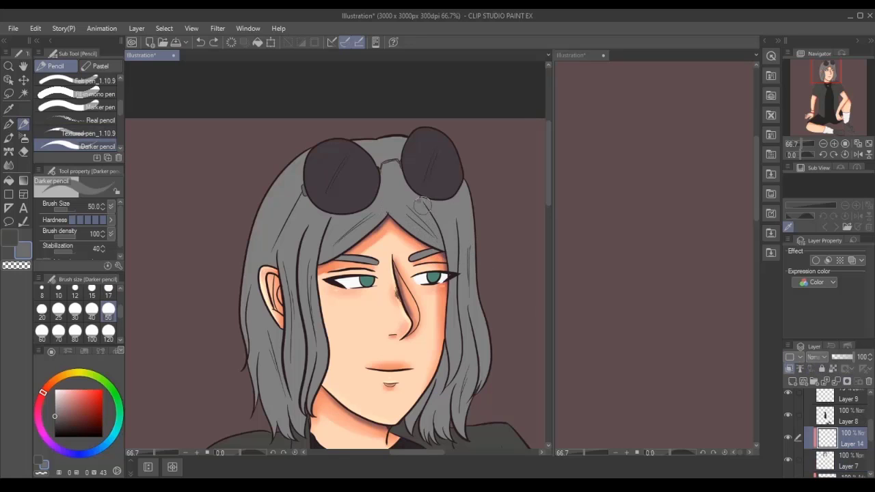
Paint darker grey shadows on the front lock over the forehead and the hair along the far side of the face.
left_click_drag(419, 202, 441, 246)
mouse_move(393, 214)
left_mouse_down()
mouse_move(454, 252)
mouse_move(455, 222)
mouse_move(470, 342)
mouse_move(453, 229)
mouse_move(423, 227)
mouse_move(434, 215)
mouse_move(459, 371)
mouse_move(425, 392)
left_mouse_up()
key("ctrl+z")
mouse_move(413, 438)
left_mouse_down()
mouse_move(439, 393)
mouse_move(420, 441)
mouse_move(435, 445)
mouse_move(447, 383)
mouse_move(446, 440)
mouse_move(458, 429)
mouse_move(461, 303)
mouse_move(458, 421)
mouse_move(490, 319)
left_mouse_up()
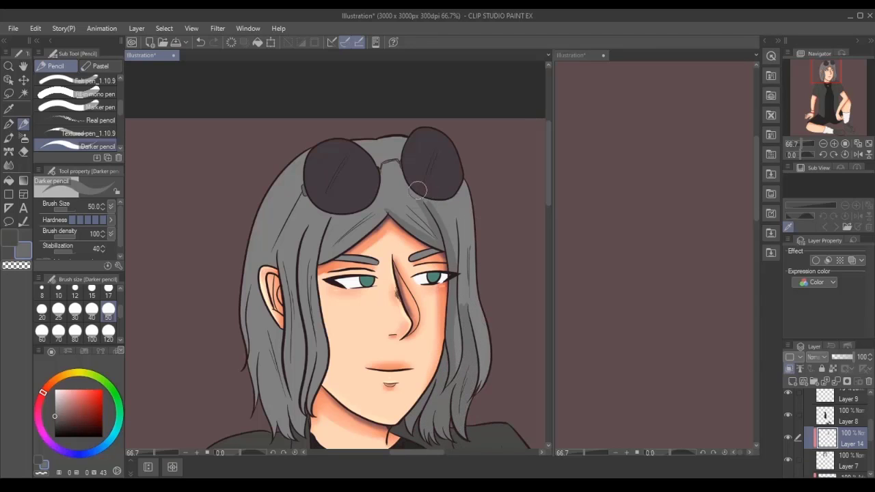
Shade the hair beneath the far sunglasses lens and down the outer strands on the far side of the head.
mouse_move(418, 189)
left_mouse_down()
mouse_move(463, 184)
mouse_move(400, 168)
mouse_move(419, 196)
mouse_move(435, 149)
mouse_move(416, 148)
mouse_move(418, 207)
mouse_move(458, 159)
mouse_move(468, 177)
mouse_move(429, 159)
mouse_move(433, 167)
mouse_move(467, 146)
mouse_move(456, 162)
mouse_move(474, 157)
mouse_move(417, 191)
mouse_move(462, 171)
left_mouse_up()
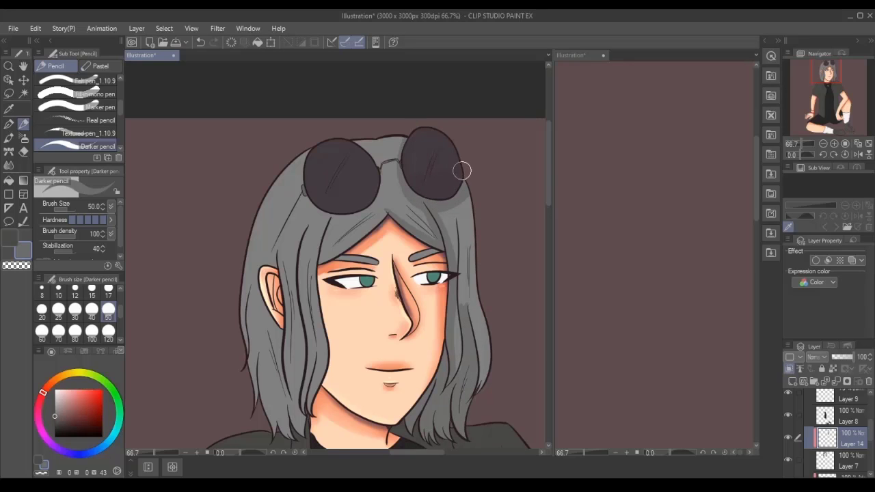
key("ctrl+z")
left_click_drag(444, 156, 452, 167)
left_click_drag(465, 198, 488, 385)
Shade the near-side hair beside the face, under the near lens, and behind and below the ear.
scroll(491, 408, "left", 2)
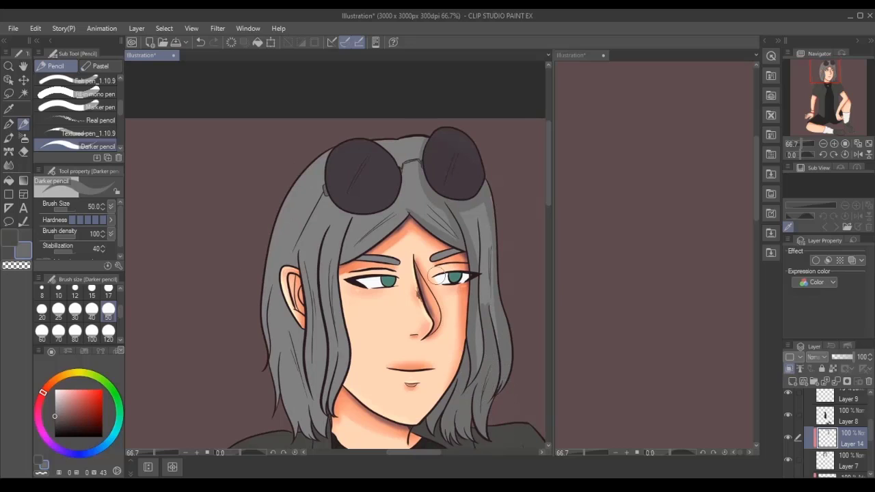
left_click_drag(349, 219, 322, 431)
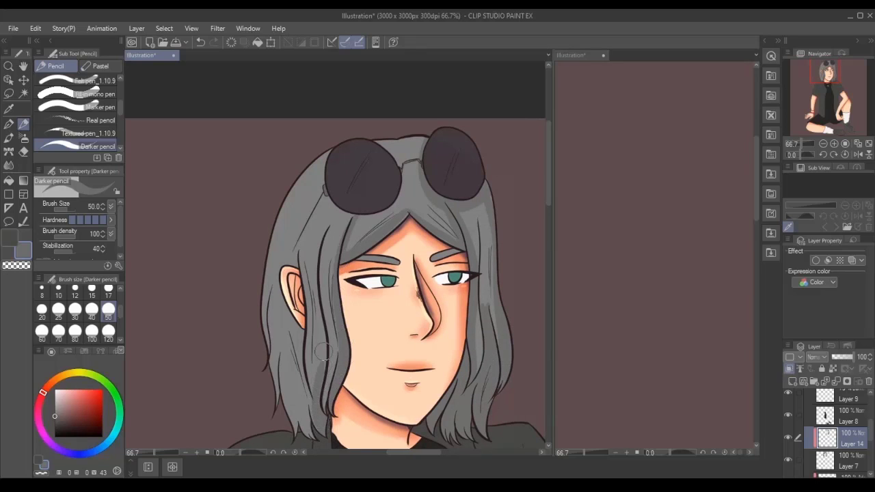
mouse_move(323, 351)
left_mouse_down()
mouse_move(322, 222)
mouse_move(311, 293)
mouse_move(360, 233)
mouse_move(351, 254)
mouse_move(384, 237)
mouse_move(310, 271)
mouse_move(304, 433)
mouse_move(292, 329)
mouse_move(297, 262)
mouse_move(346, 186)
mouse_move(311, 222)
mouse_move(330, 192)
mouse_move(349, 220)
mouse_move(377, 214)
mouse_move(404, 166)
left_mouse_up()
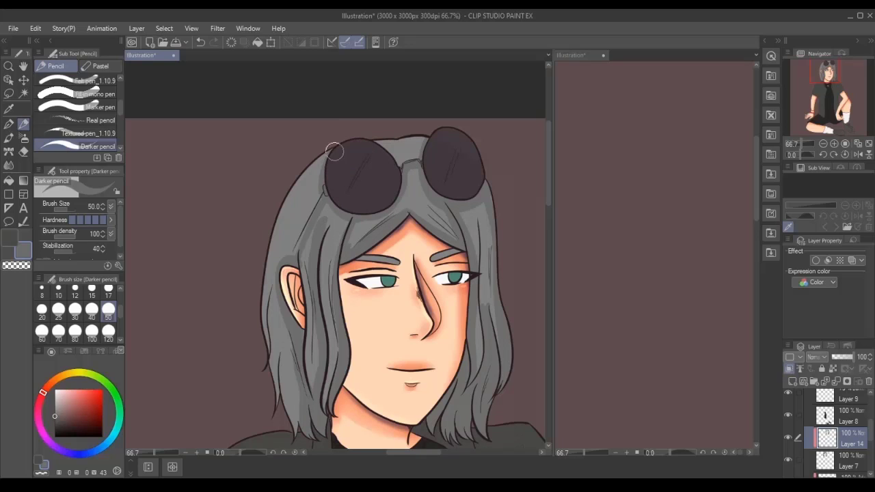
left_click_drag(275, 287, 279, 410)
left_click_drag(277, 339, 295, 433)
left_click_drag(275, 316, 300, 411)
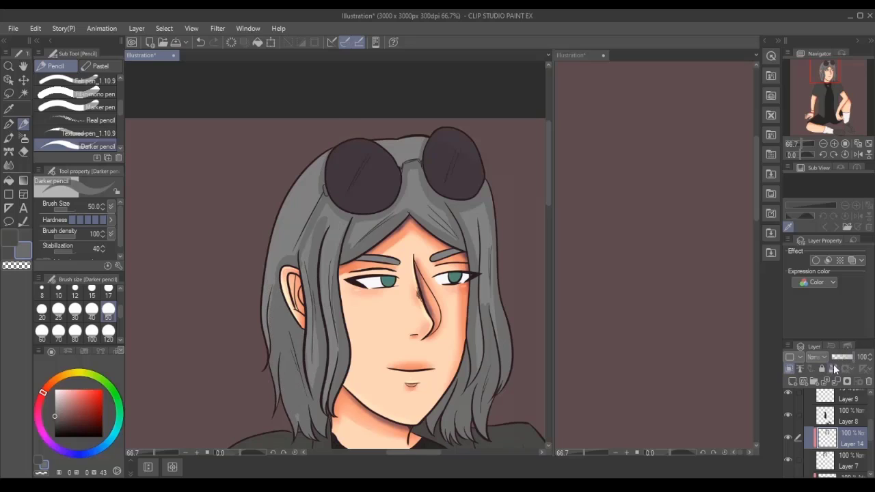
Lock the hair shadow layer's transparent pixels and recolour the lower hair shadows with dark blue-grey at brush size 120.
left_click(72, 452)
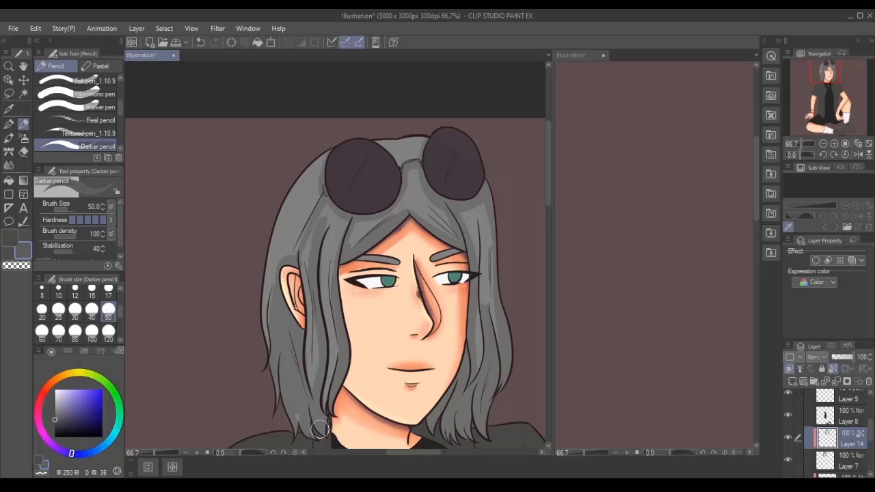
left_click_drag(346, 229, 344, 309)
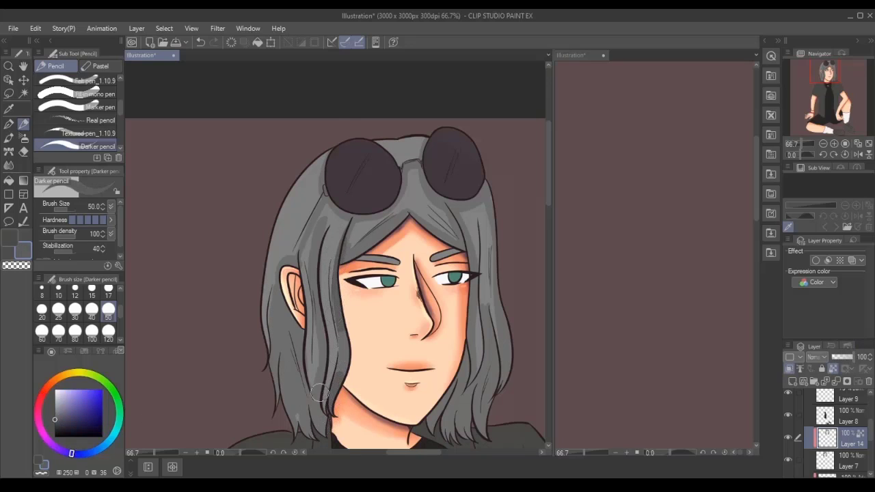
left_click(108, 331)
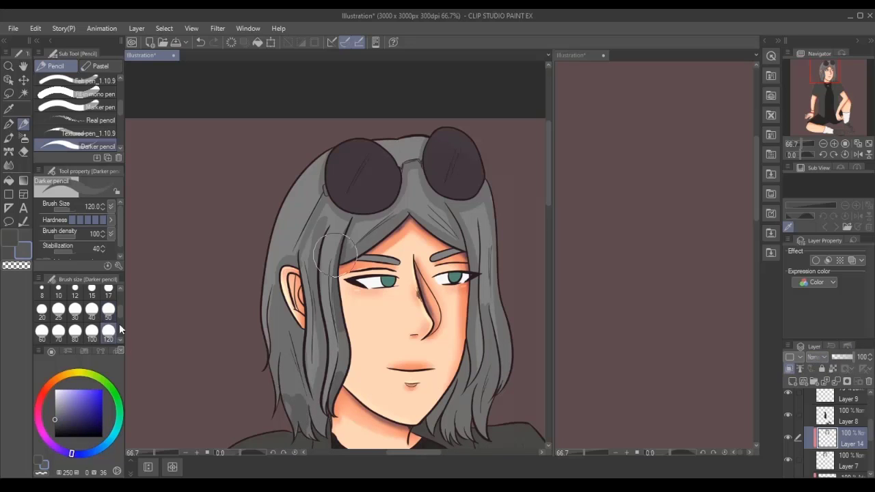
mouse_move(291, 397)
left_mouse_down()
mouse_move(288, 340)
mouse_move(272, 378)
mouse_move(288, 344)
mouse_move(294, 314)
mouse_move(281, 346)
mouse_move(284, 305)
left_mouse_up()
mouse_move(313, 420)
left_mouse_down()
mouse_move(326, 350)
mouse_move(320, 219)
mouse_move(301, 311)
left_mouse_up()
mouse_move(445, 441)
left_mouse_down()
mouse_move(458, 380)
mouse_move(449, 433)
mouse_move(514, 358)
mouse_move(512, 371)
mouse_move(471, 302)
mouse_move(479, 206)
mouse_move(489, 287)
left_mouse_up()
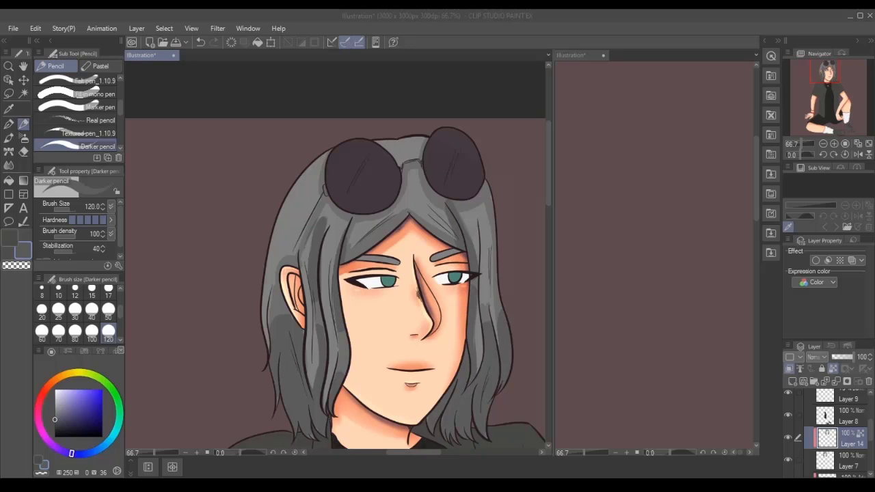
Blend the darkened hair shadows with the Blur tool at size 120 and adjust the layer's hue, saturation and luminosity.
left_click(511, 240)
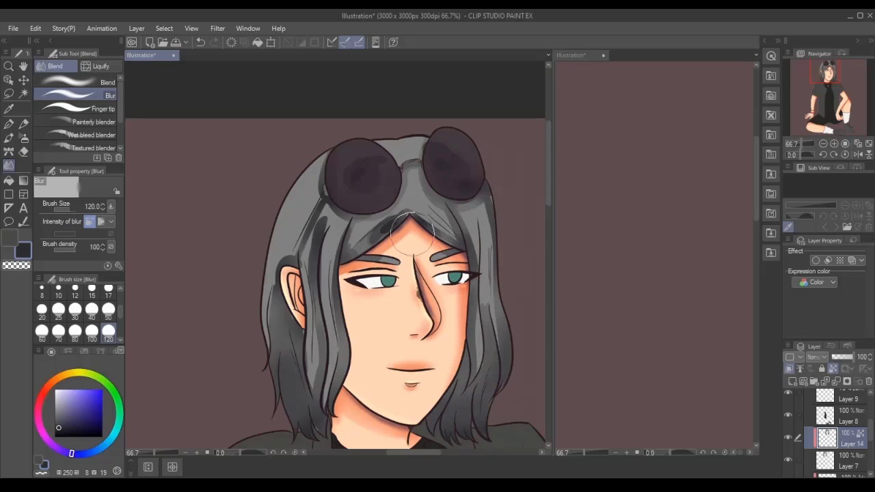
mouse_move(412, 233)
left_mouse_down()
mouse_move(409, 203)
mouse_move(362, 183)
left_mouse_up()
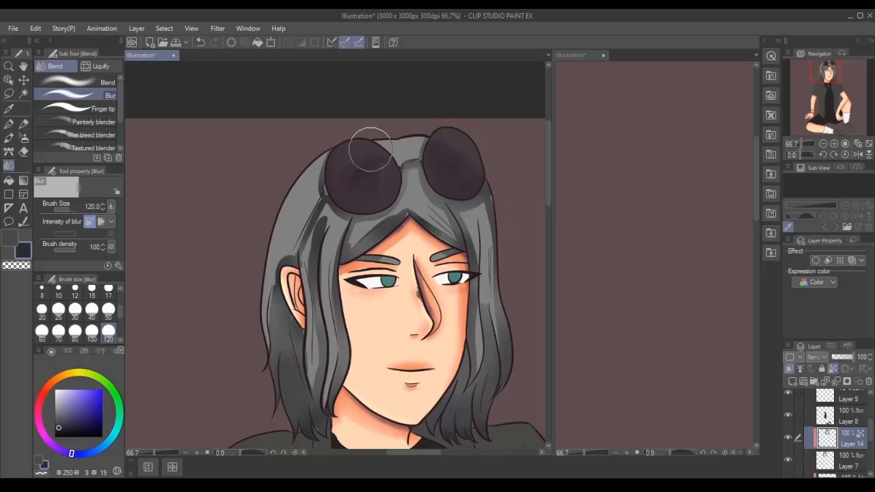
key("ctrl+u")
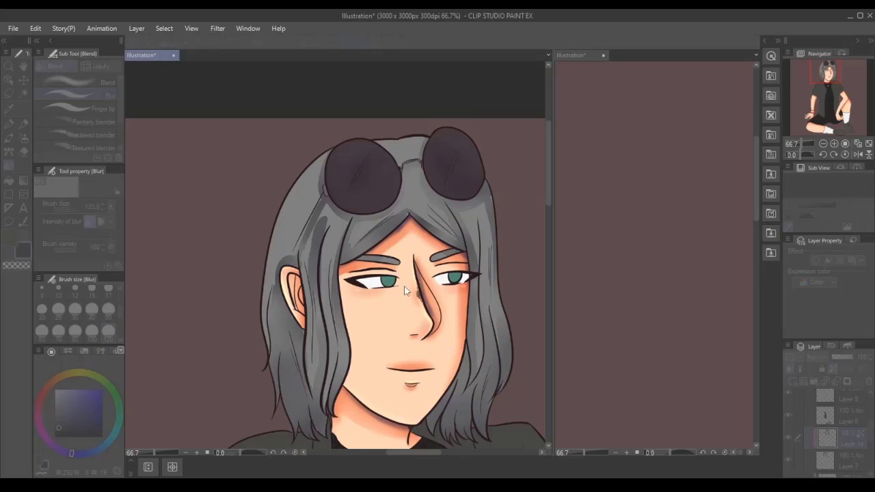
key("Return")
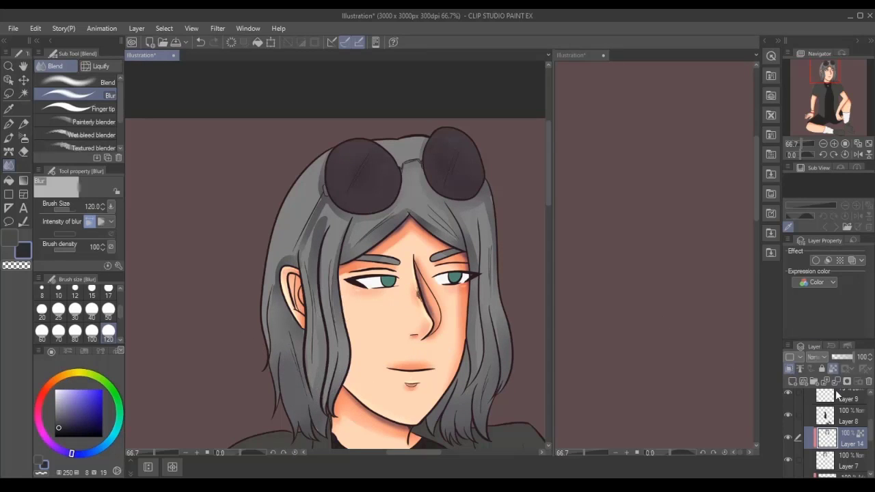
left_click_drag(308, 349, 311, 249)
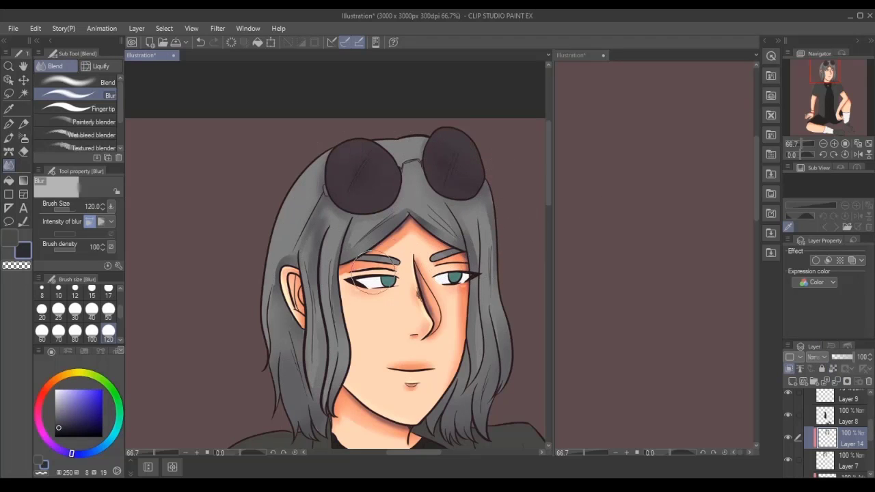
Add a clipped Add-mode layer and draw a pale highlight band across the top of the hair with the Darker pencil.
left_click(793, 381)
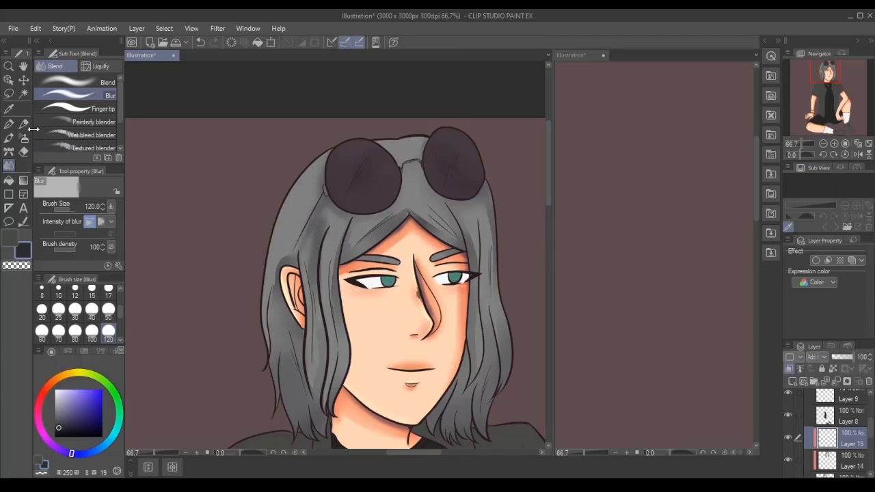
left_click(24, 124)
left_click_drag(277, 222, 494, 202)
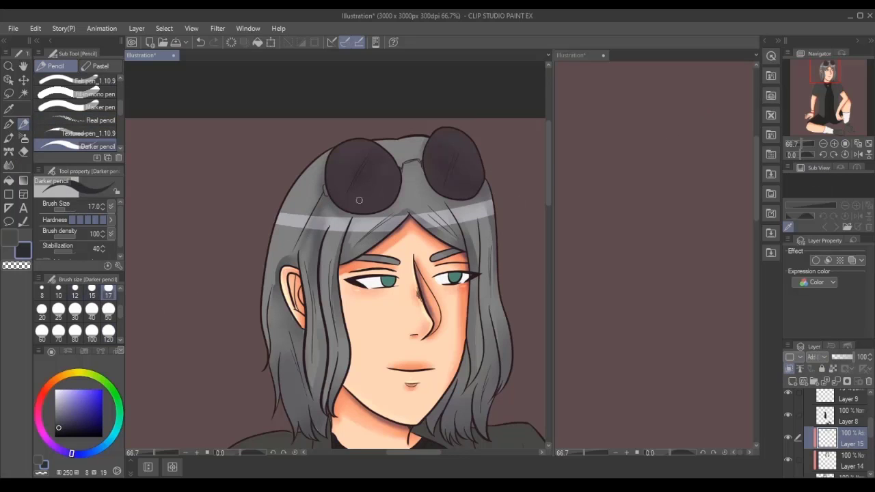
Draw thin highlights along the hair strand lines around the face and ear with the size 17 Darker pencil.
scroll(395, 226, "up", 4)
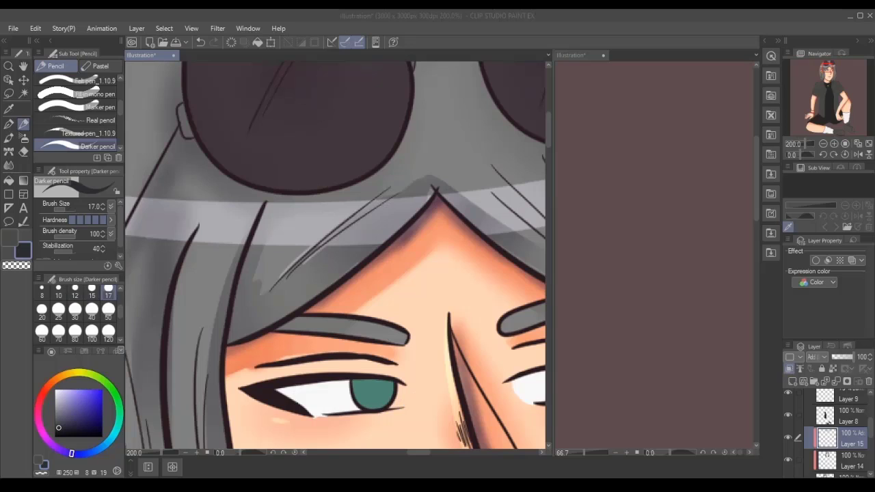
left_click_drag(429, 455, 444, 455)
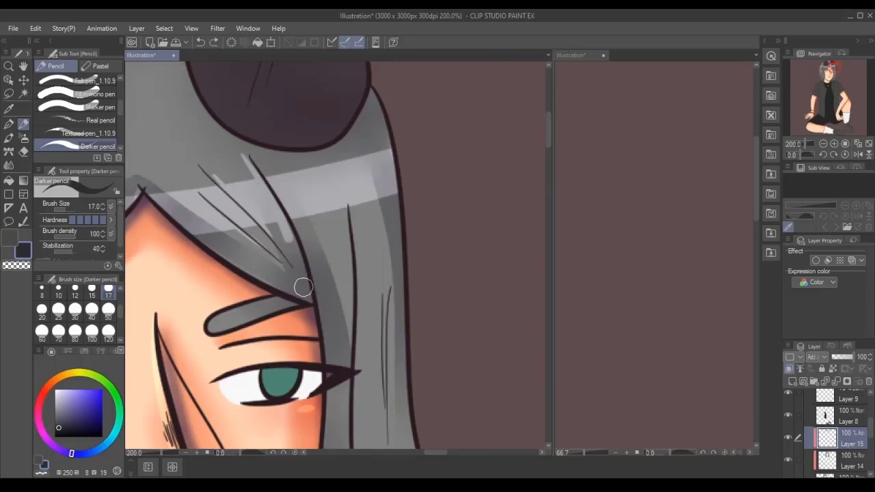
scroll(491, 174, "down", 2)
key("ctrl+plus")
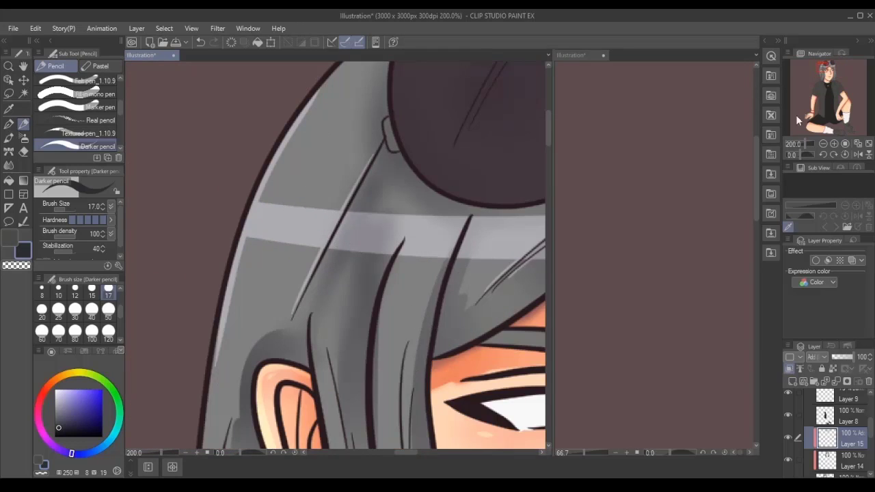
left_click_drag(826, 70, 825, 75)
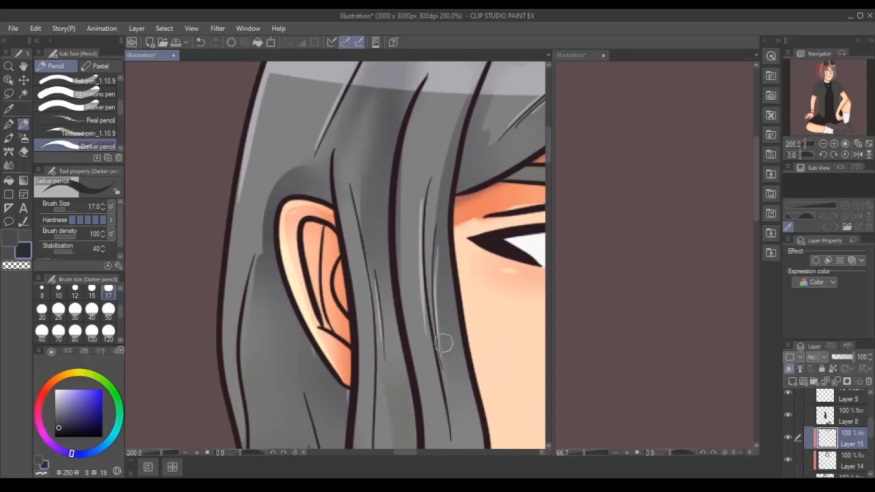
scroll(443, 344, "down", 2)
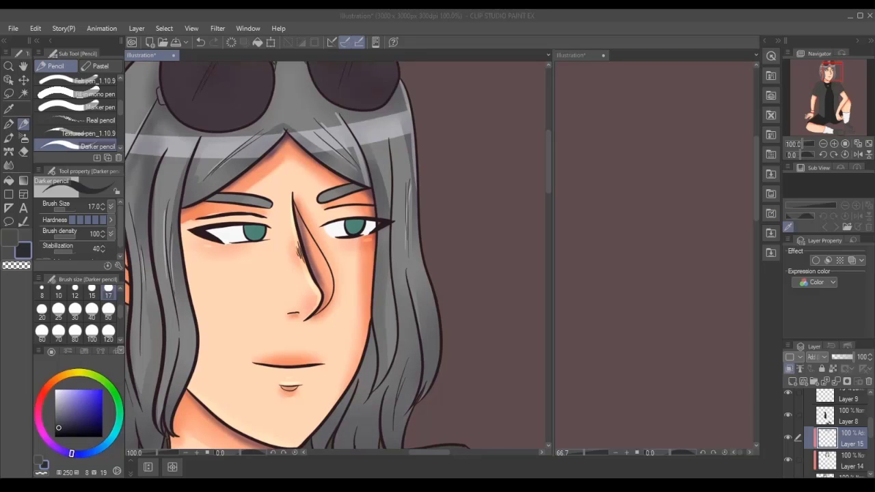
scroll(838, 89, "down", 5)
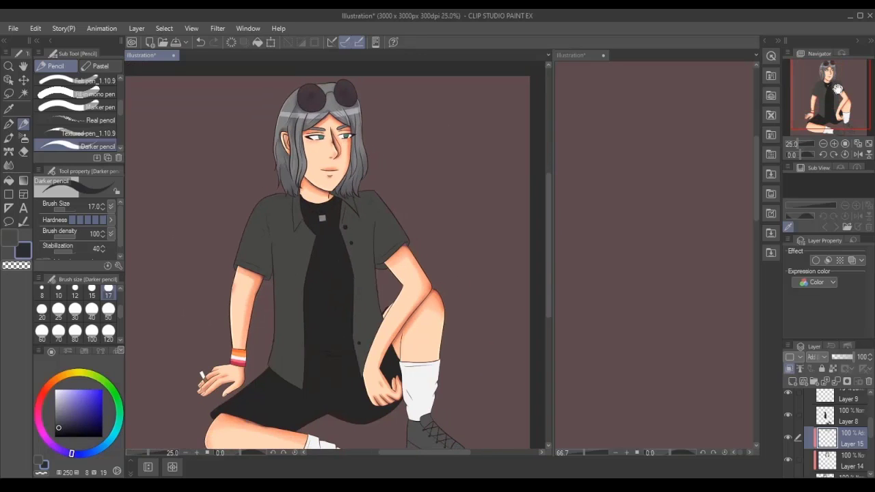
Select Layer 7, check what it contains by toggling its visibility, and sample the grey of the square pendant.
key("b")
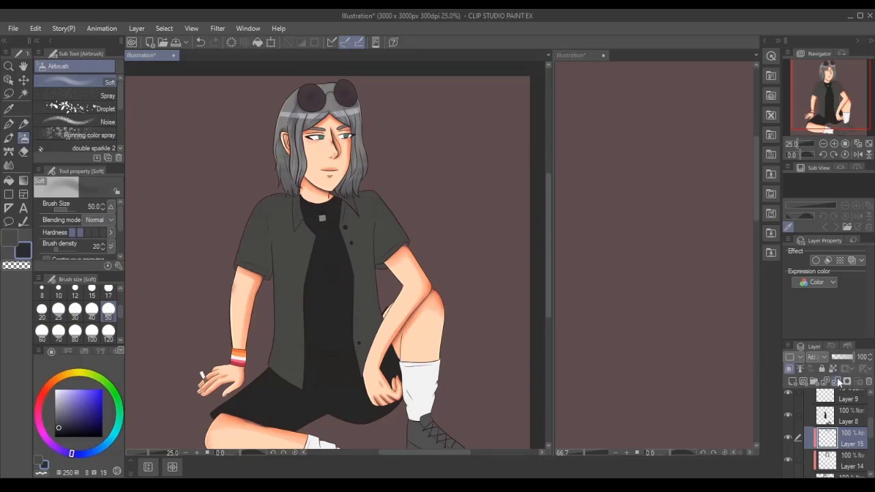
left_click(847, 461)
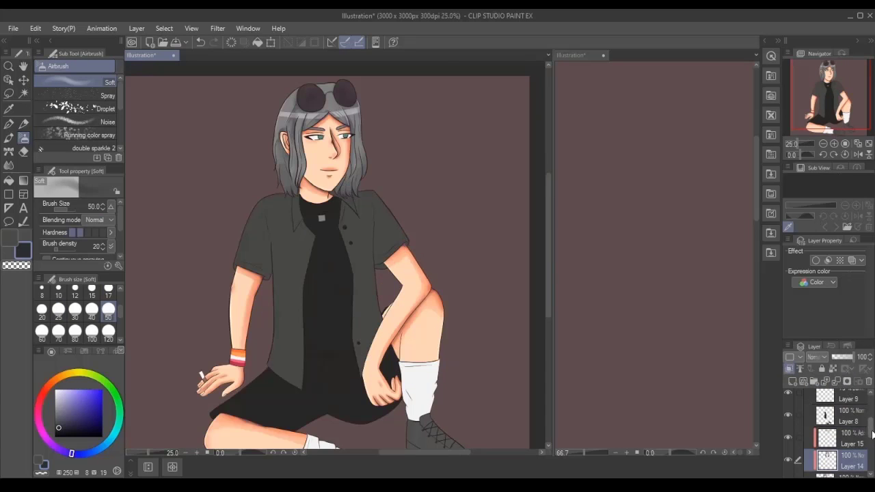
scroll(872, 434, "up", 2)
left_click(788, 445)
left_click(788, 444)
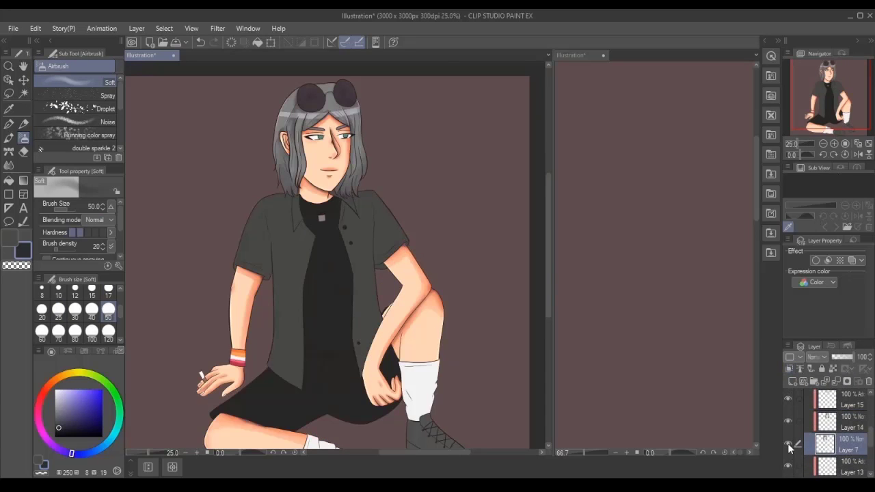
key("i")
scroll(326, 211, "up", 6)
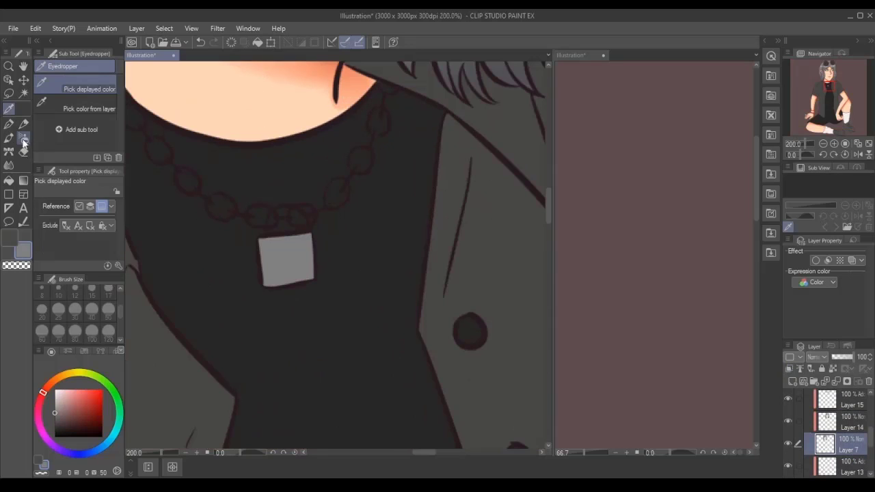
Try shading the square pendant with dark grey Soft airbrush strokes, and undo them.
left_click(23, 141)
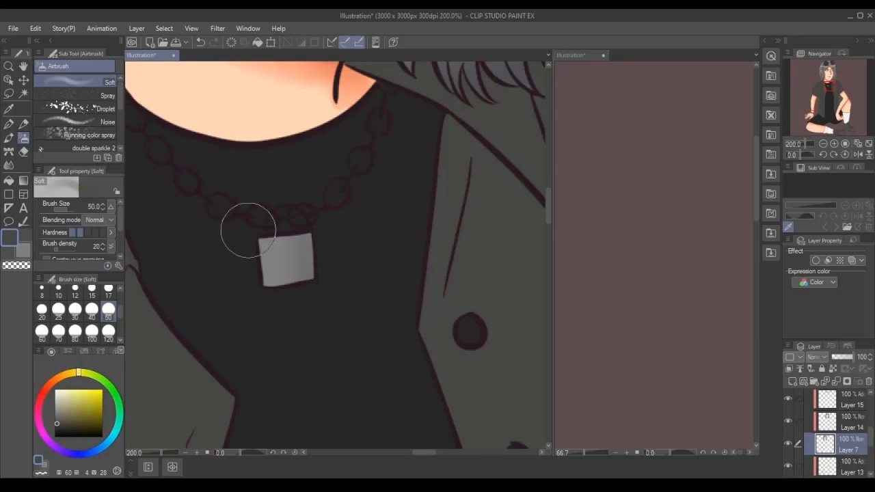
left_click(831, 420)
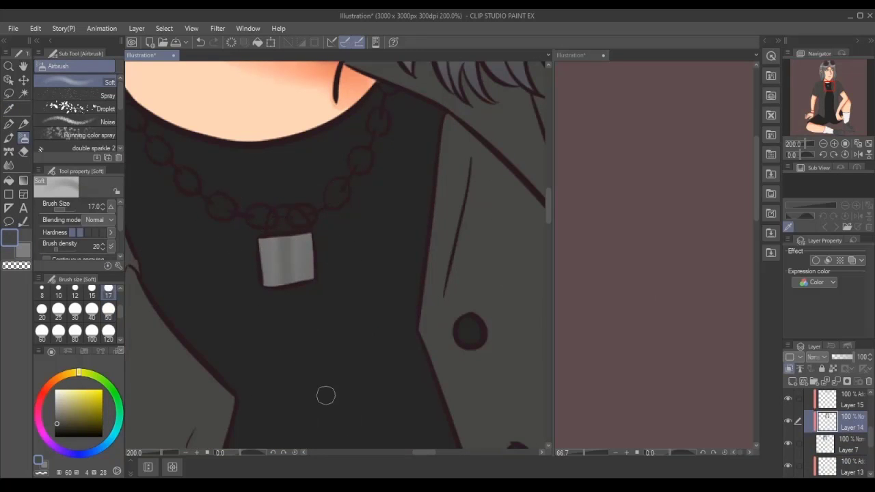
key("ctrl+z")
key("ctrl+z")
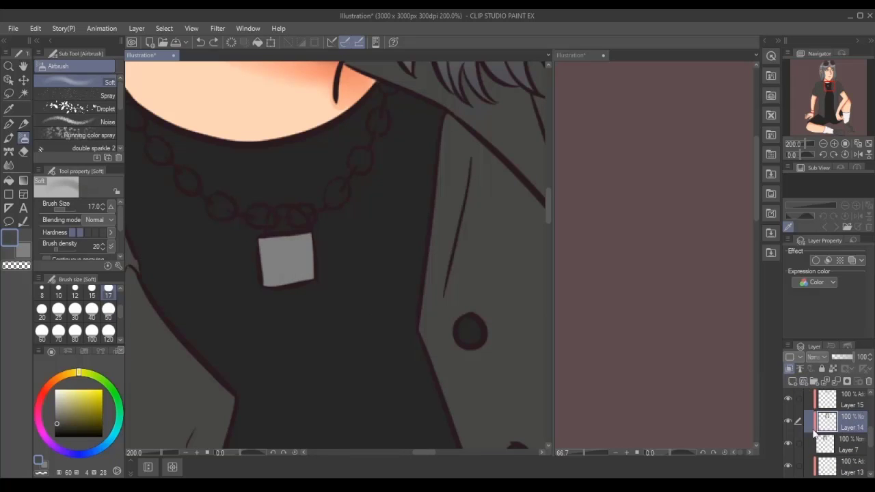
Shade the square pendant with soft vertical metallic bands using the size 17 Soft airbrush, and switch to Layer 15 for its highlights.
scroll(318, 257, "down", 4)
scroll(331, 246, "up", 3)
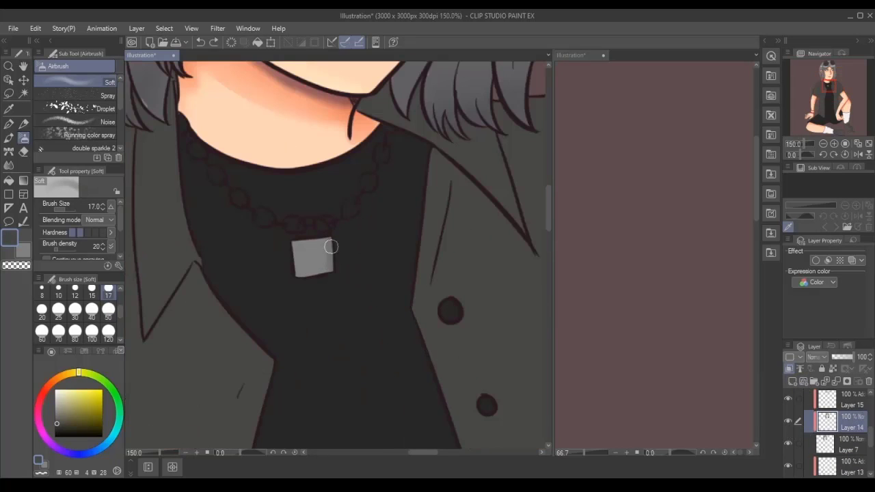
key("alt+bracketright")
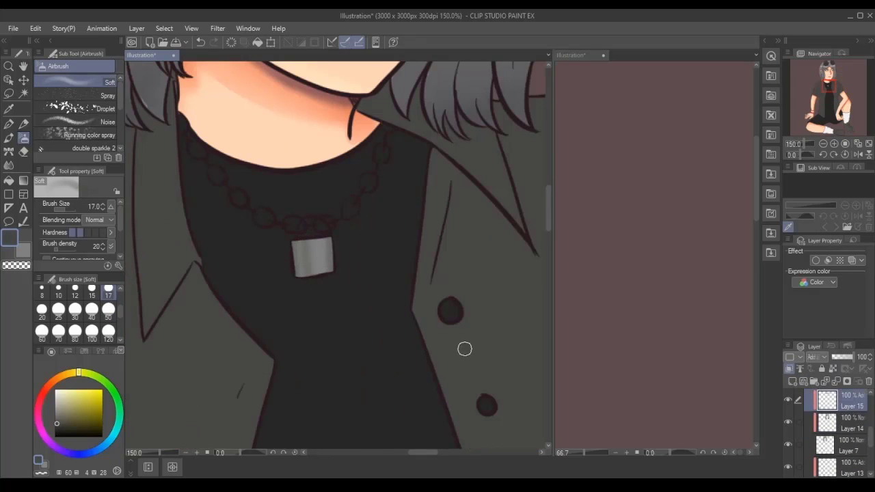
Sample the sock's white and draw a light grey shadow along the lying leg's sock on Layer 14 with the size 50 Darker pencil.
scroll(397, 434, "down", 5)
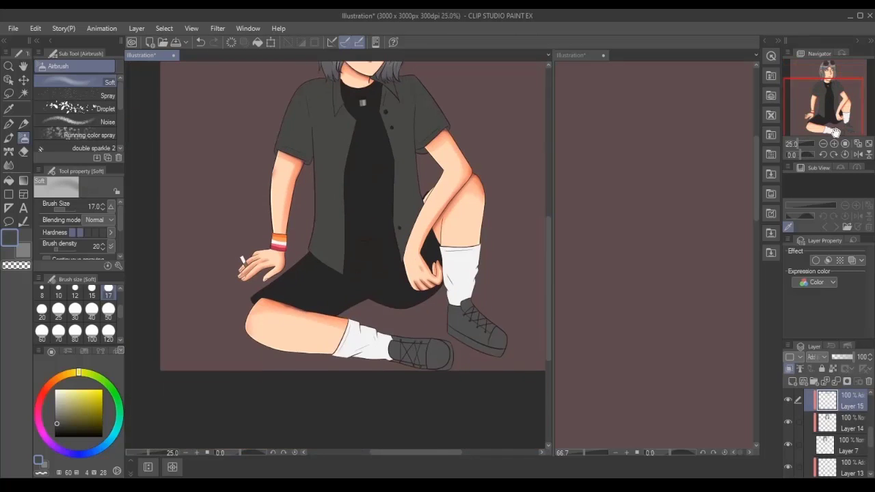
key("alt+bracketleft")
key("i")
scroll(403, 308, "up", 3)
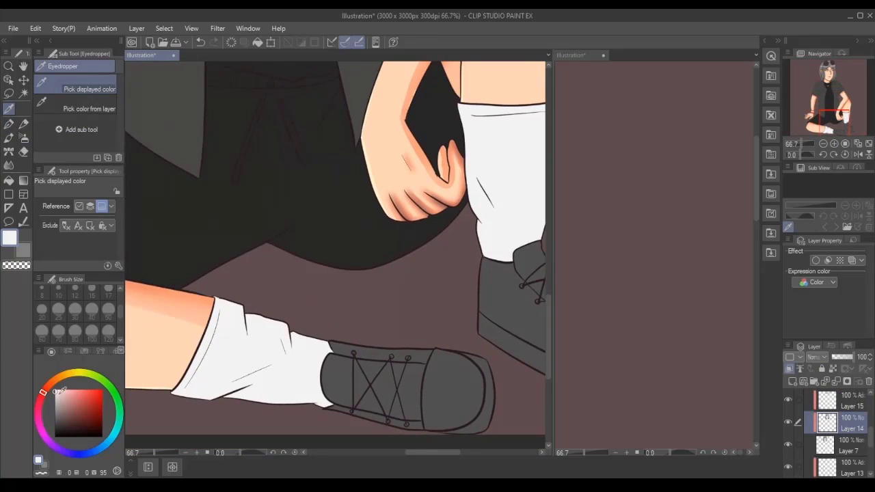
left_click(23, 124)
mouse_move(253, 322)
left_mouse_down()
mouse_move(273, 335)
mouse_move(287, 322)
left_mouse_up()
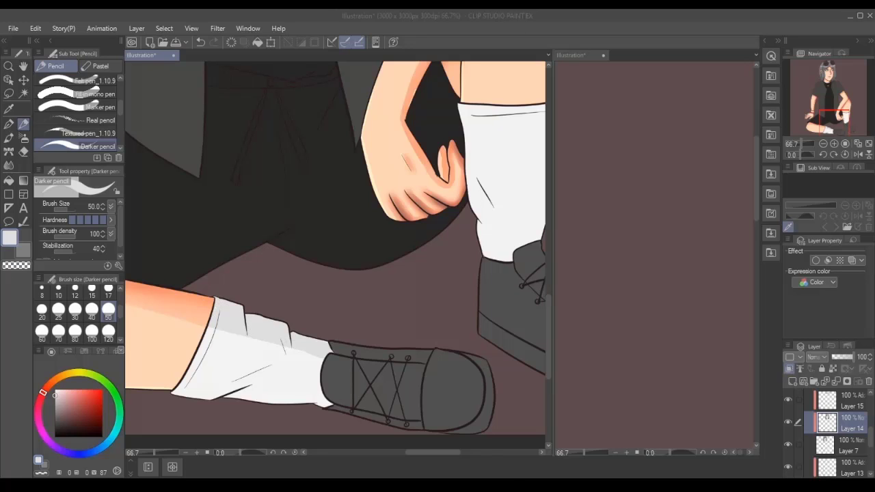
Shade the upright sock and deepen the fold shadows on both socks with progressively darker greys, using the size 120 Darker pencil.
scroll(305, 325, "right", 2)
scroll(453, 332, "up", 4)
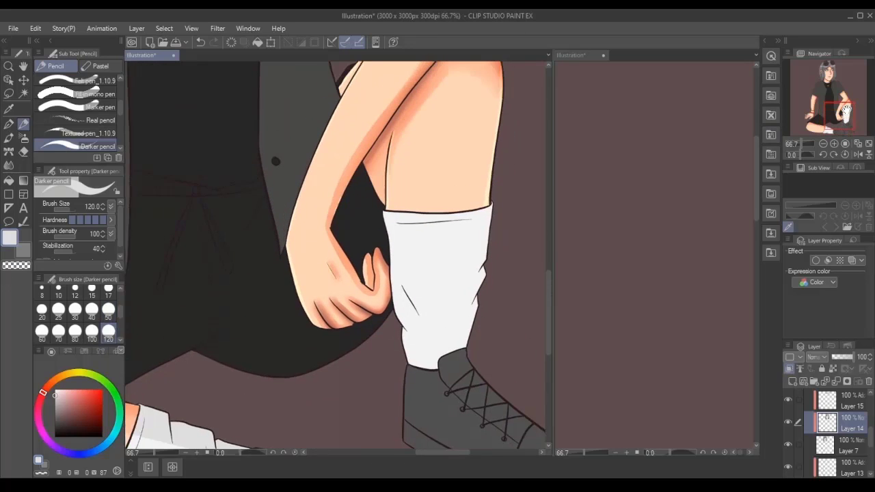
mouse_move(481, 303)
left_mouse_down()
mouse_move(494, 265)
mouse_move(493, 319)
mouse_move(496, 286)
mouse_move(480, 337)
mouse_move(420, 288)
left_mouse_up()
left_click(825, 106)
mouse_move(290, 332)
left_mouse_down()
mouse_move(337, 299)
mouse_move(272, 333)
mouse_move(296, 321)
left_mouse_up()
left_click_drag(233, 338, 280, 273)
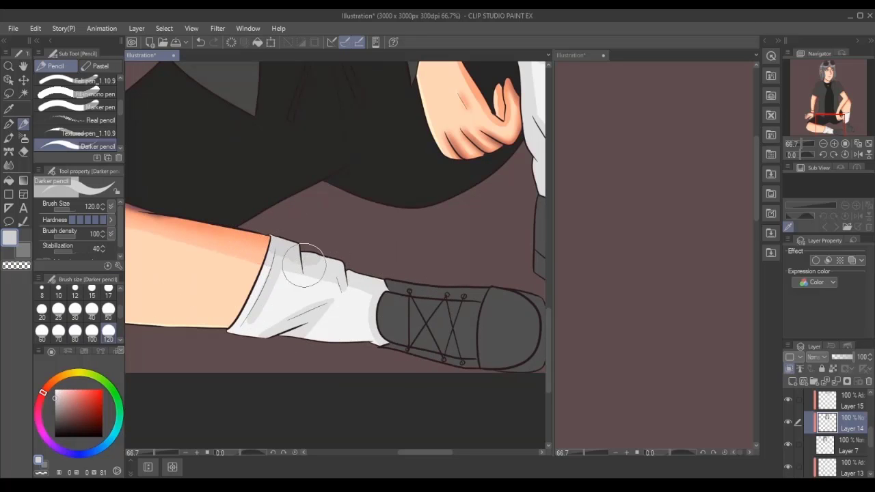
left_click(846, 103)
left_click_drag(846, 102, 837, 114)
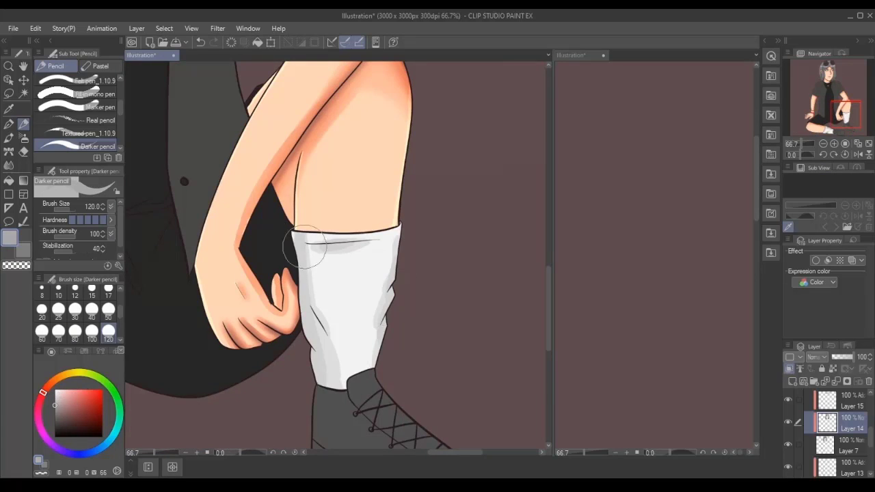
Soften the shadows on both socks with the size 120 Blur tool.
scroll(455, 358, "down", 2)
key("j")
scroll(468, 323, "up", 1)
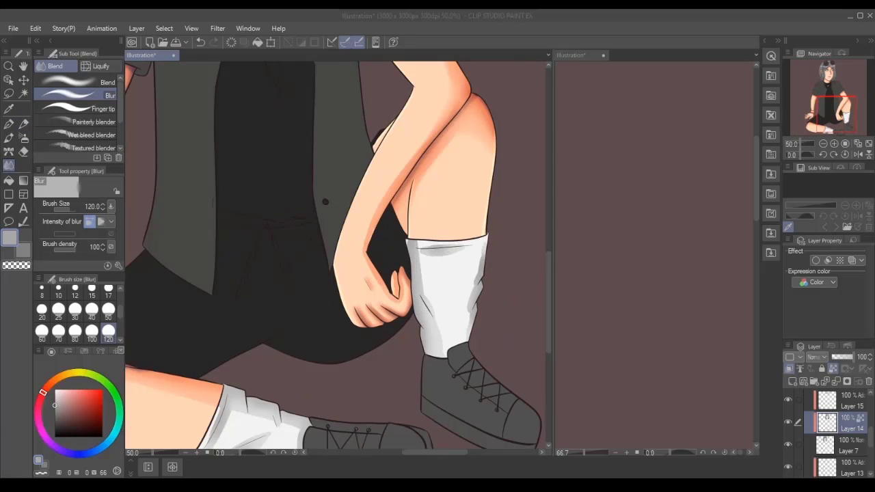
left_click_drag(400, 363, 492, 256)
Highlight the sock folds on Layer 15 with the Darker pencil, reducing the brush to size 17.
key("p")
scroll(168, 340, "up", 1)
left_click(108, 290)
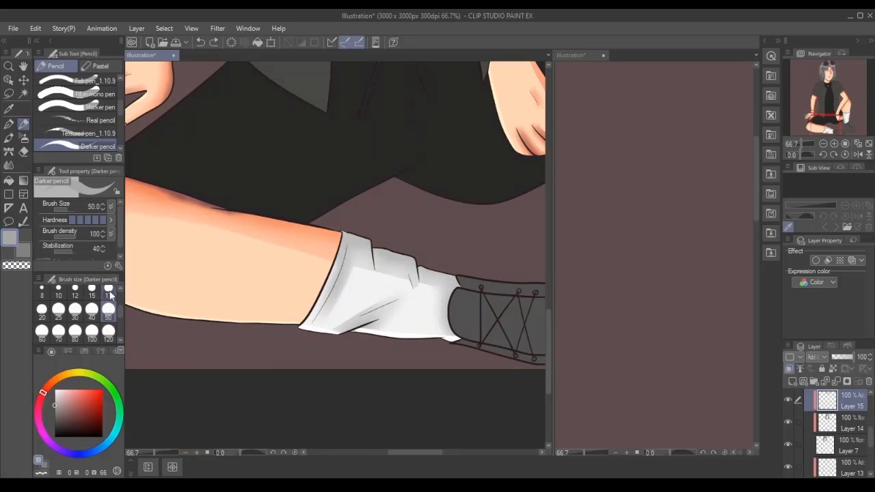
left_click_drag(827, 109, 835, 102)
scroll(441, 315, "up", 1)
Shade the fingernails of the hand holding the cigarette on Layer 14 with a peach size 17 Soft airbrush.
scroll(441, 315, "down", 2)
scroll(841, 424, "down", 3)
scroll(841, 430, "down", 3)
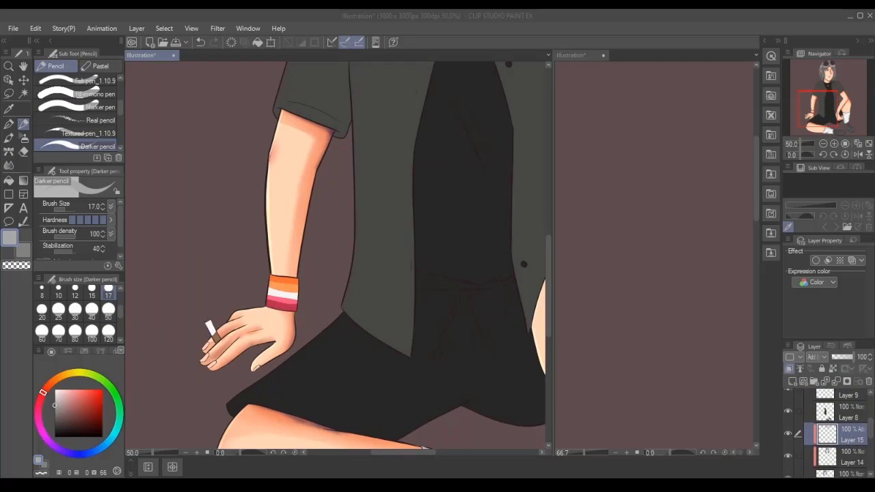
scroll(438, 274, "down", 3)
scroll(232, 328, "up", 5)
key("b")
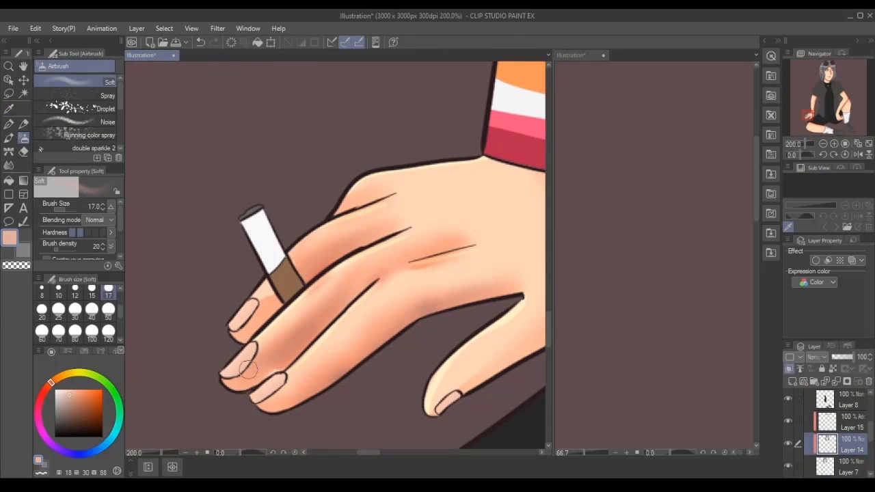
Try shading one edge of the wristband's orange and white stripes with darker orange and grey, using the size 50 Darker pencil.
scroll(410, 254, "down", 3)
key("p")
scroll(465, 153, "up", 5)
key("alt+bracketright")
mouse_move(465, 154)
left_mouse_down()
mouse_move(493, 205)
mouse_move(482, 171)
left_mouse_up()
key("bracketright")
key("bracketright")
key("bracketright")
key("bracketright")
key("bracketright")
mouse_move(475, 211)
left_mouse_down()
mouse_move(482, 260)
mouse_move(471, 345)
left_mouse_up()
Try shading the wristband's pink and red stripes with darker sampled tones and blurring the shaded edge.
left_click(283, 385, "alt")
left_click(342, 386, "alt")
left_click_drag(458, 383, 481, 400)
key("j")
left_click_drag(478, 284, 469, 303)
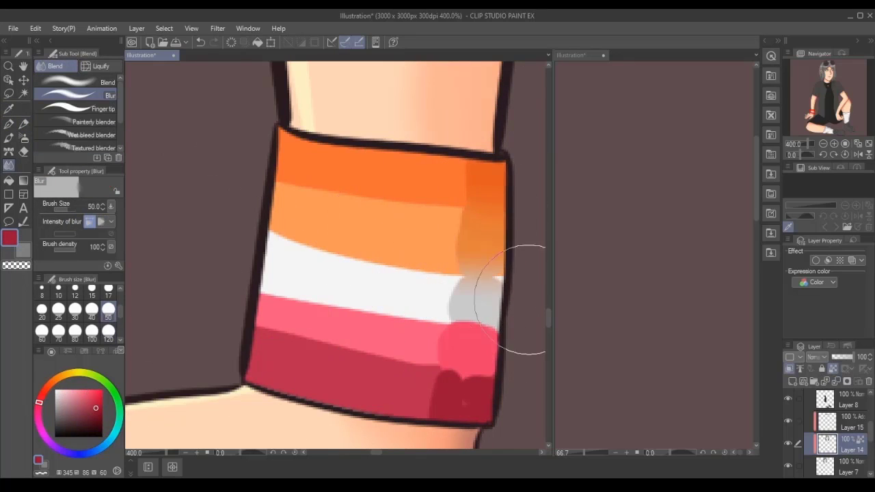
Shade the wristband's edge in black on a clipped 45% Multiply layer, blur the shadow, and select Layer 15.
key("p")
left_click_drag(855, 357, 836, 356)
scroll(815, 357, "down", 5)
key("j")
left_click(841, 422)
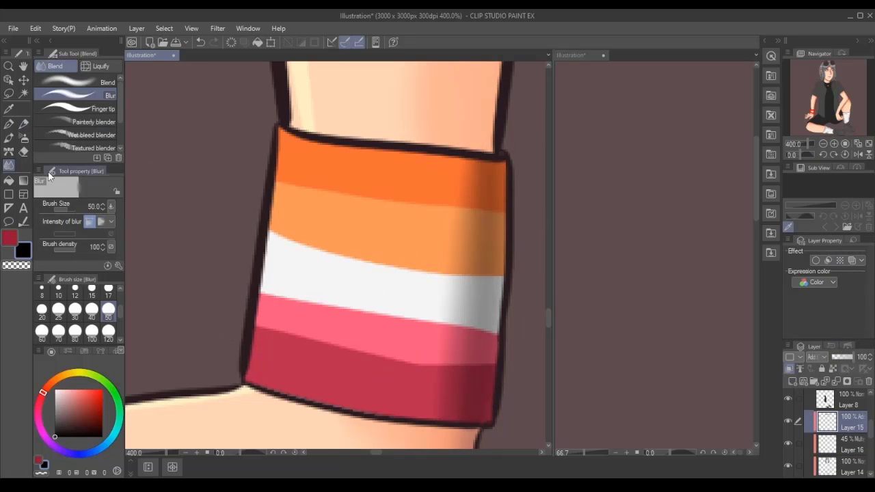
Add a clipped layer above Layer 8 and draw near-black shadows on the black top with the size 120 Darker pencil.
scroll(809, 153, "down", 3)
scroll(335, 256, "down", 5)
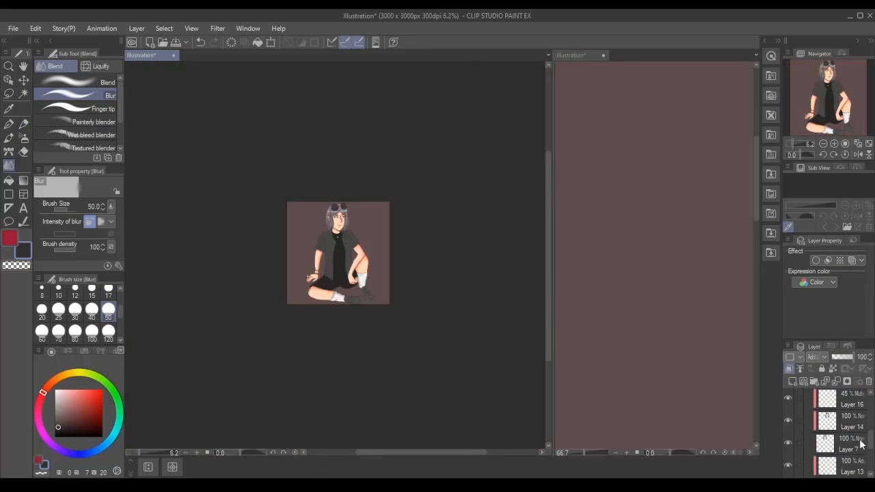
scroll(335, 257, "up", 4)
key("ctrl+shift+n")
key("p")
scroll(132, 304, "up", 1)
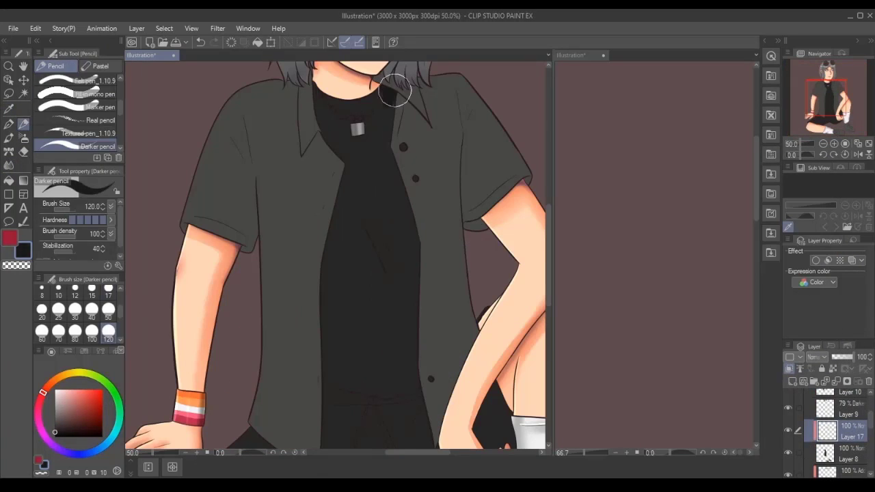
left_click_drag(390, 82, 414, 352)
left_click_drag(358, 205, 397, 294)
left_click_drag(433, 166, 383, 252)
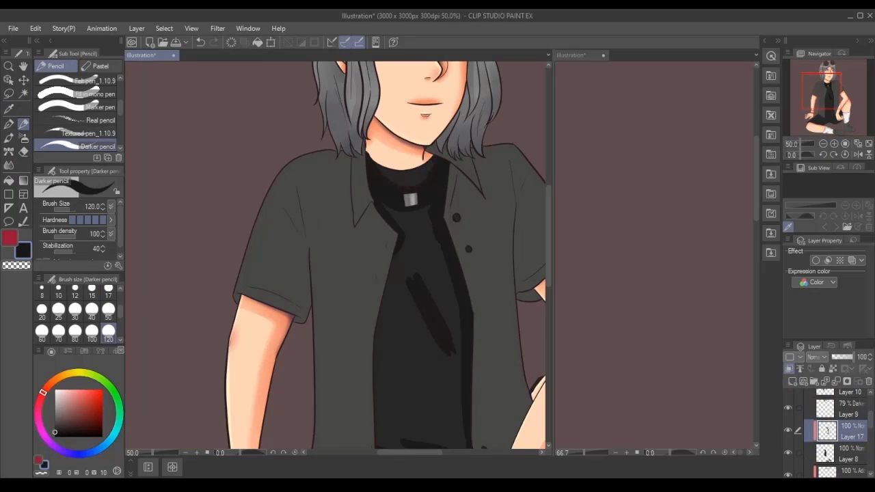
Sample the dark shadow colour, extend the black top's shadows around the chest and hem, and blur them at size 120.
key("Delete")
left_click(440, 202, "alt")
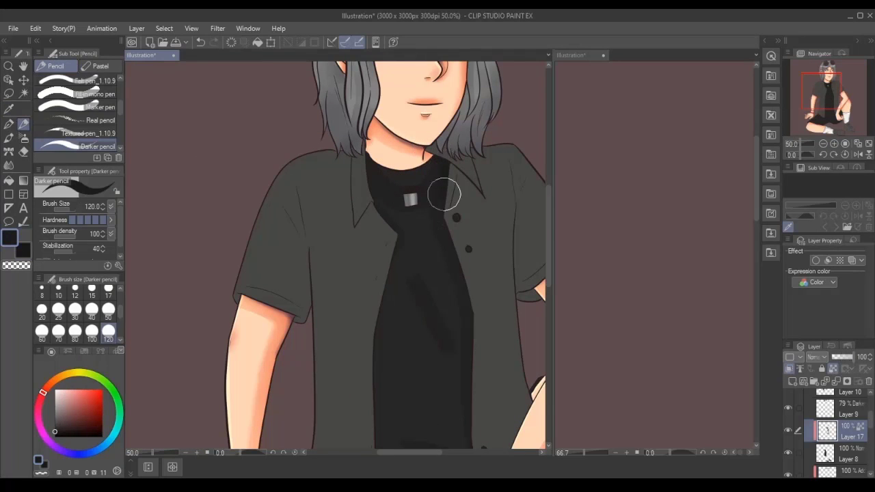
scroll(389, 220, "down", 3)
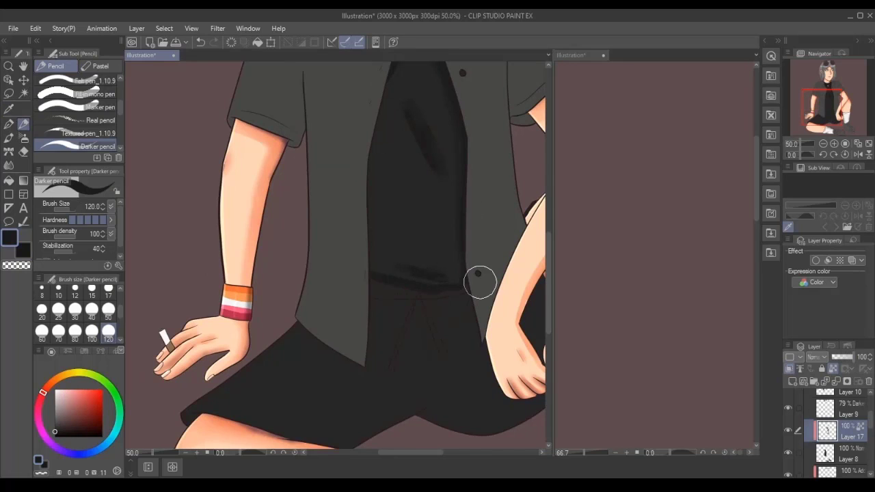
scroll(402, 391, "up", 3)
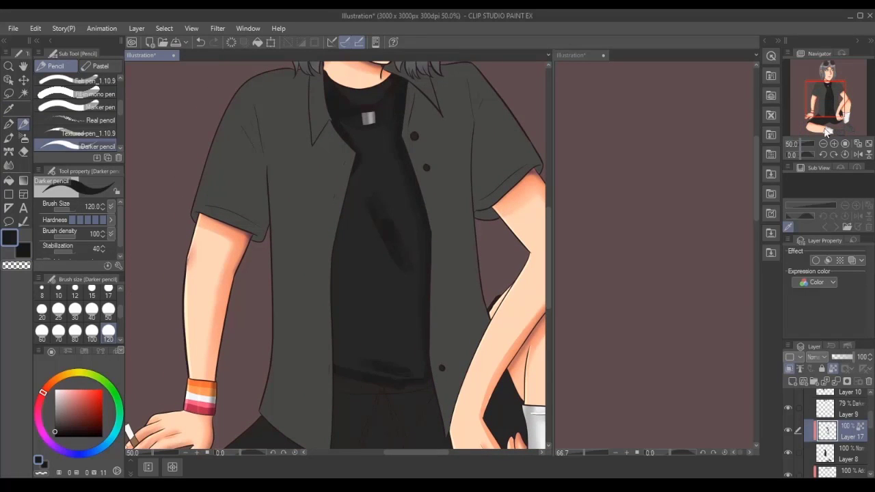
key("x")
key("j")
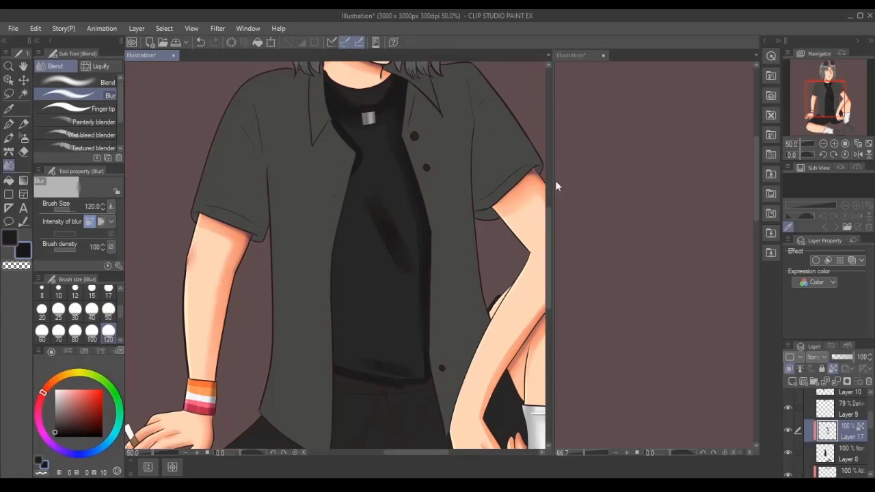
Shade both shoes in dark grey on Layer 17, blur the shading, and switch to Layer 18 with the size 50 Soft airbrush.
key("ctrl+minus")
key("p")
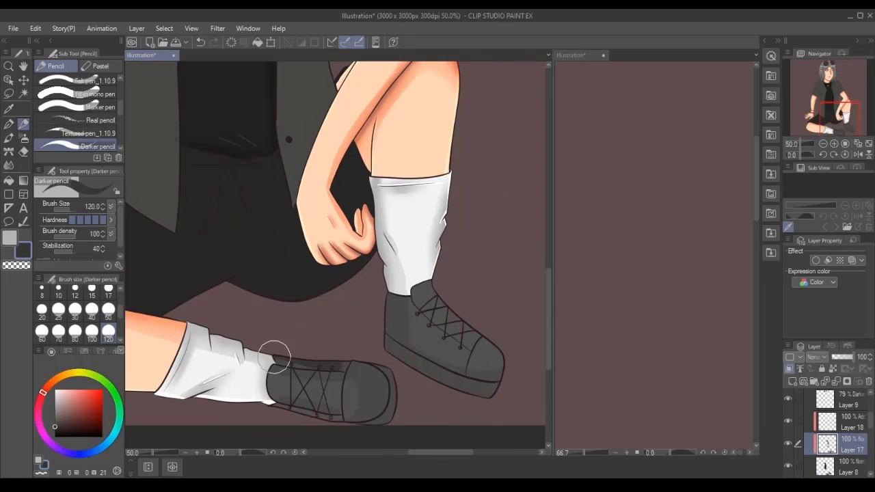
key("j")
left_click(851, 427)
key("b")
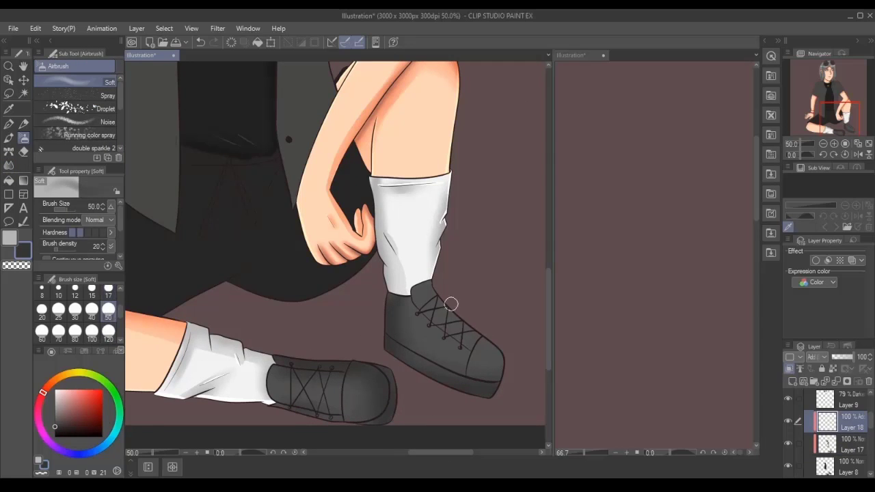
Shade the sunglasses lenses on Layer 9 with a dark purple Soft airbrush.
key("ctrl+minus")
key("ctrl+minus")
scroll(841, 431, "up", 3)
left_click(848, 443)
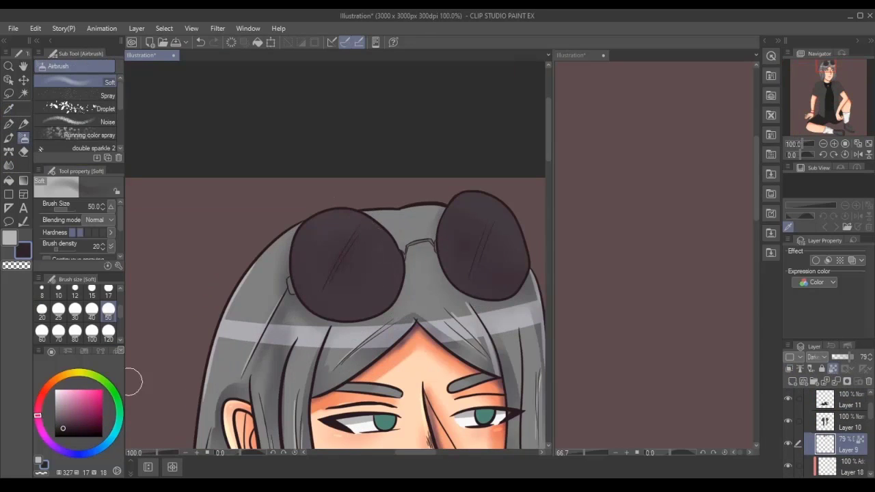
left_click(108, 331)
Shade the open grey shirt on clipped Layer 19 with the size 120 Darker pencil and blur the shadows.
key("p")
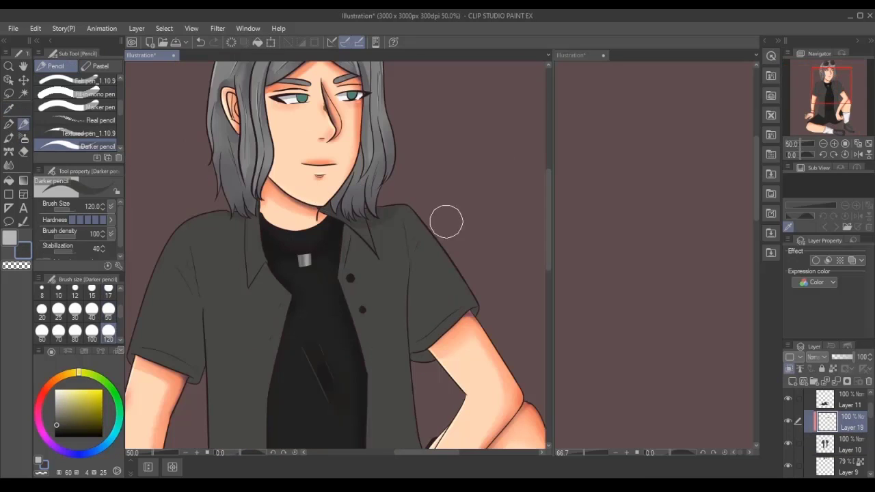
scroll(421, 215, "down", 1)
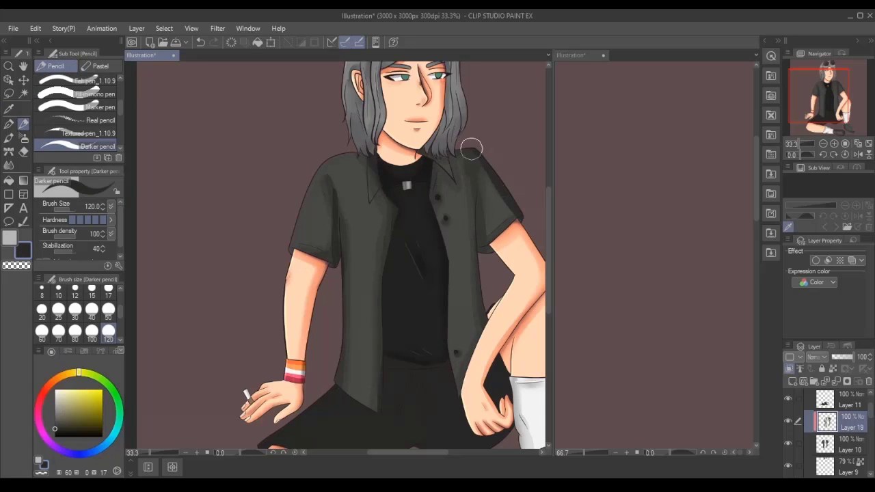
key("j")
scroll(121, 340, "down", 1)
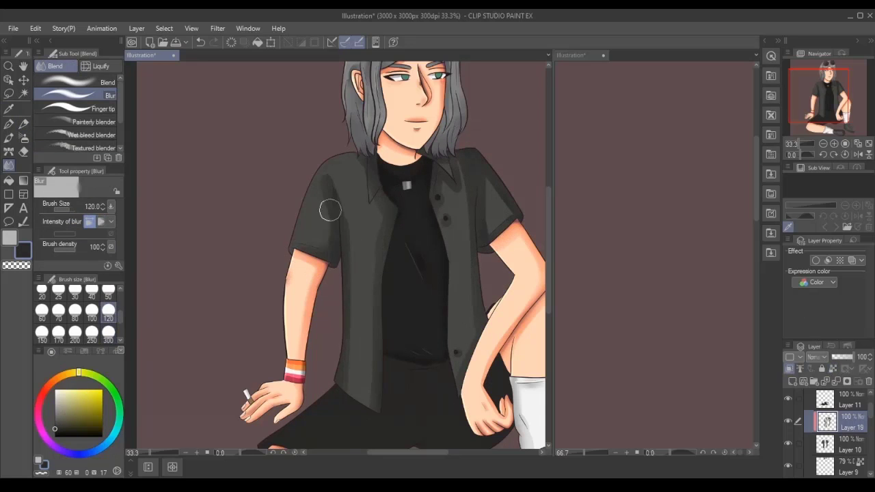
Add a clipped Add-mode layer and highlight the grey shirt with the Soft airbrush and thin size 20 Darker pencil lines.
key("ctrl+shift+n")
key("b")
key("b")
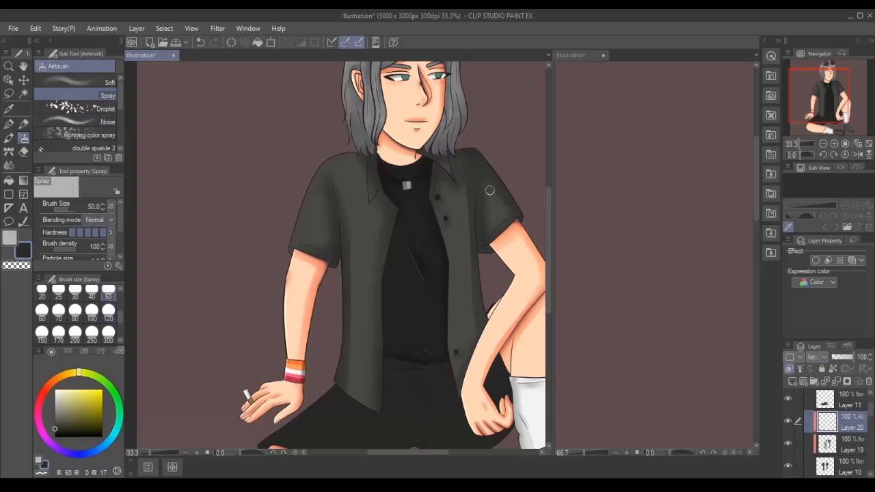
scroll(490, 190, "up", 1)
scroll(372, 226, "down", 1)
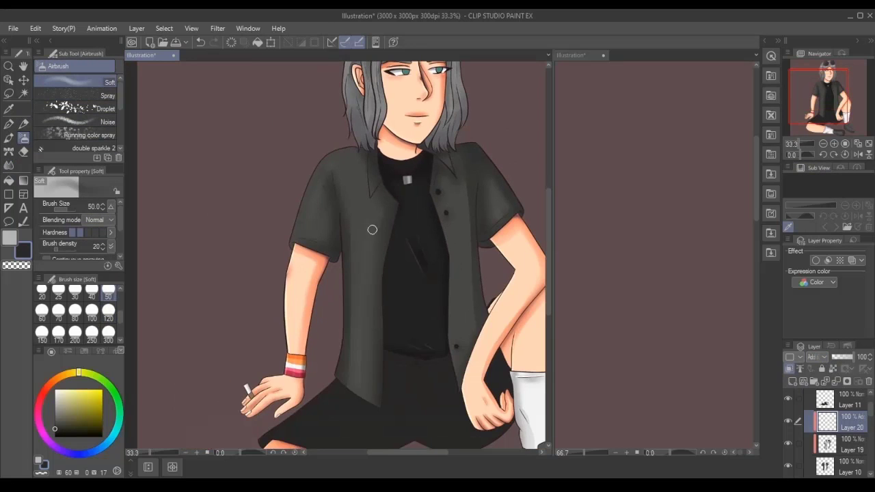
key("p")
scroll(375, 265, "up", 3)
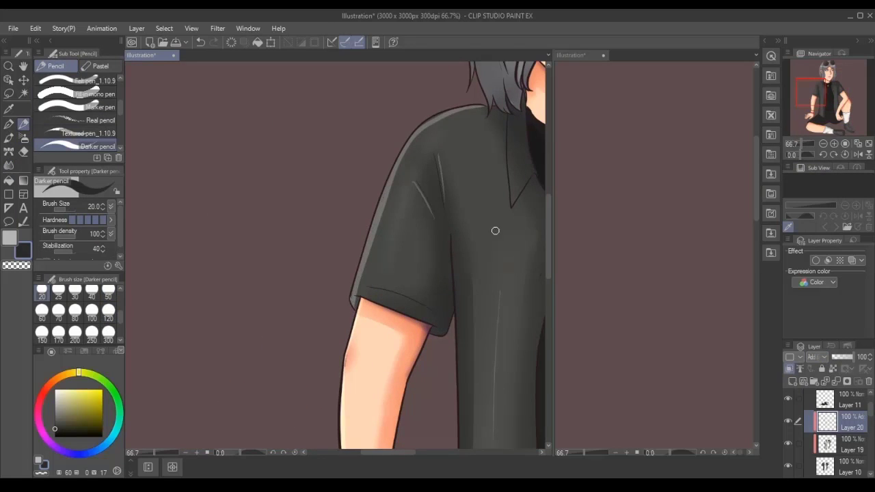
Add a clipped layer above Layer 11 and draw near-black shadows on the shorts with the size 120 Darker pencil.
scroll(494, 229, "down", 4)
scroll(873, 409, "up", 1)
key("ctrl+shift+n")
key("i")
left_click(348, 359)
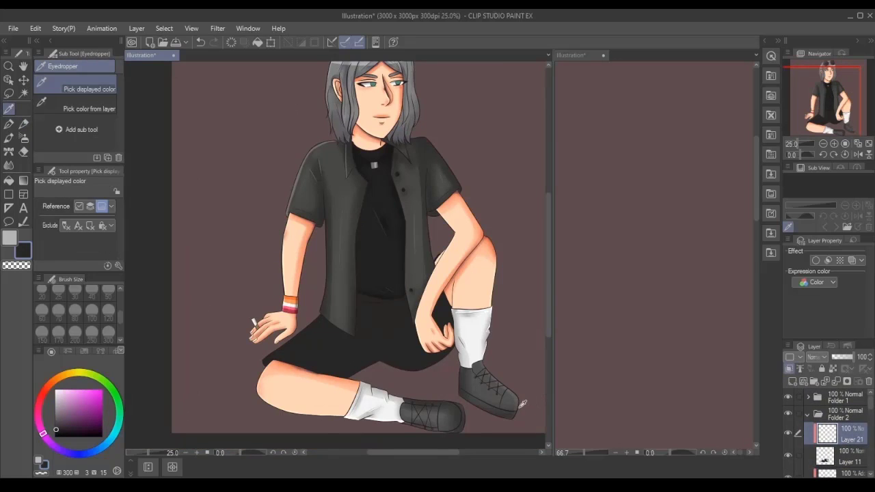
left_click(523, 404)
key("p")
scroll(482, 409, "up", 2)
left_click_drag(369, 393, 469, 379)
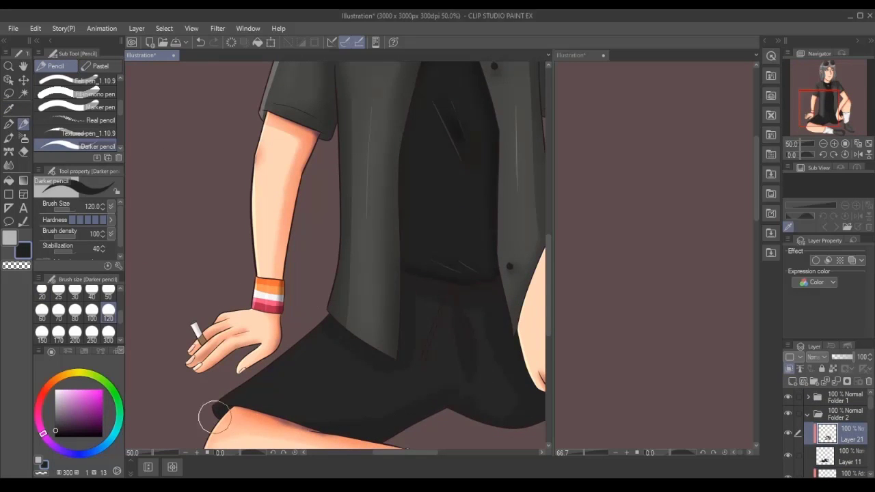
left_click_drag(586, 348, 514, 301)
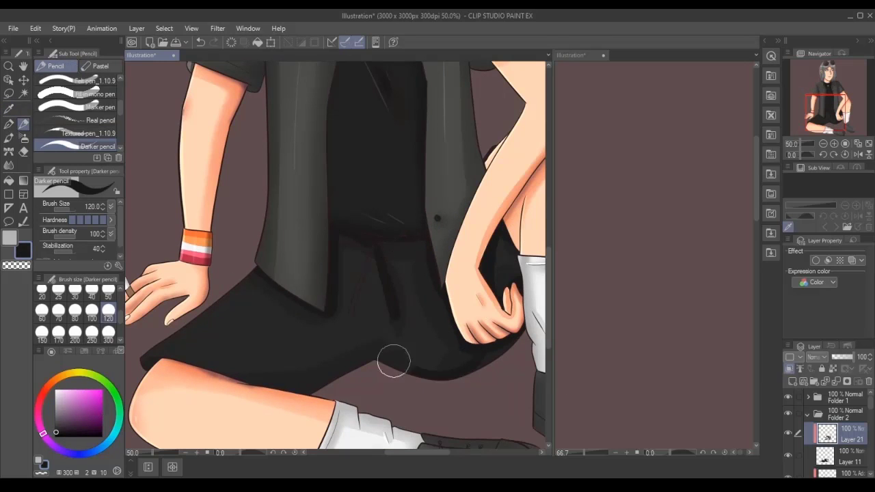
Soften the shadows on the shorts with the size 120 Blur tool.
key("j")
key("bracketleft")
key("bracketleft")
key("bracketleft")
key("bracketleft")
key("bracketleft")
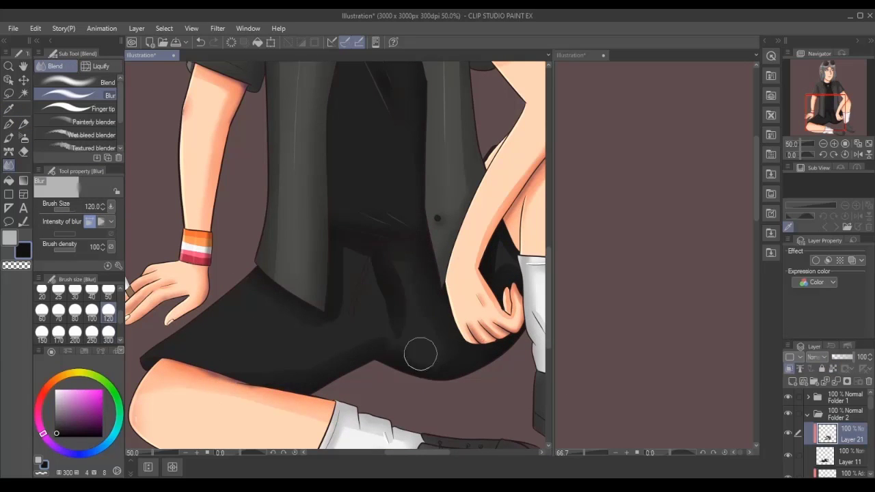
Add a clipped Add-mode layer above Layer 21 and highlight the shorts with the size 70 Darker pencil and size 120 Soft airbrush.
key("ctrl+shift+n")
key("p")
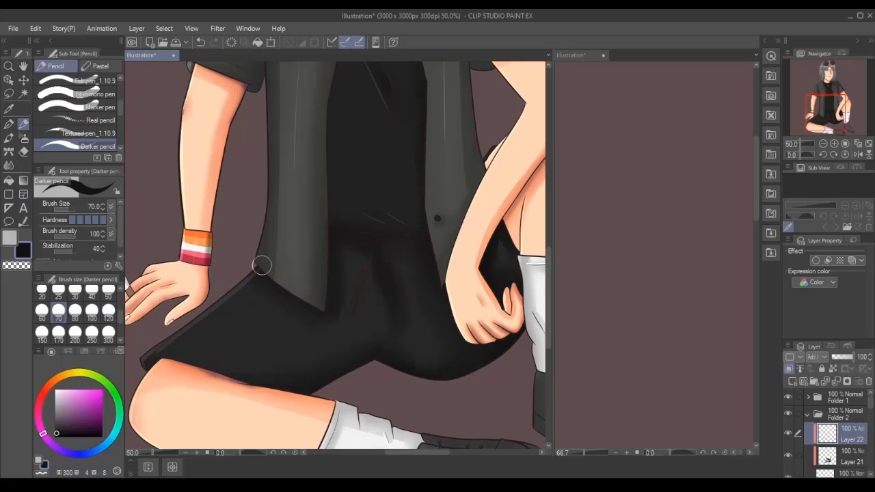
key("b")
scroll(220, 347, "up", 6)
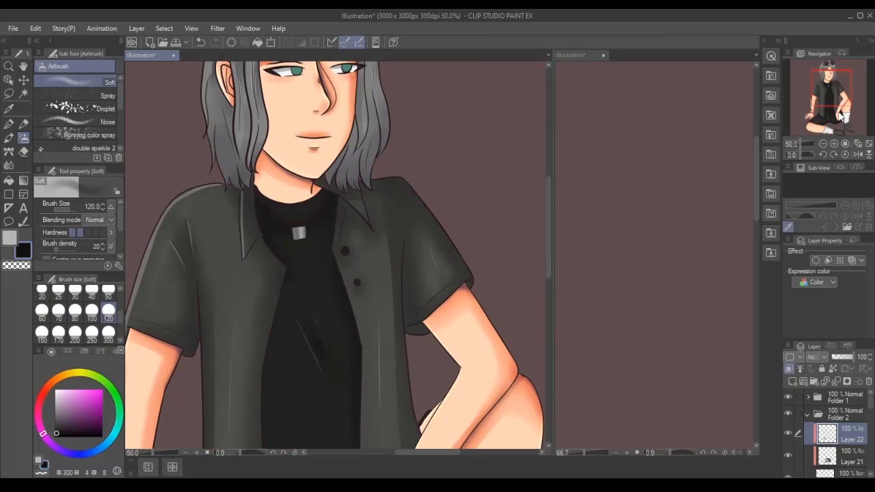
Shade both green irises on Layer 21 with progressively darker greens, using the size 50 Darker pencil.
scroll(821, 127, "up", 2)
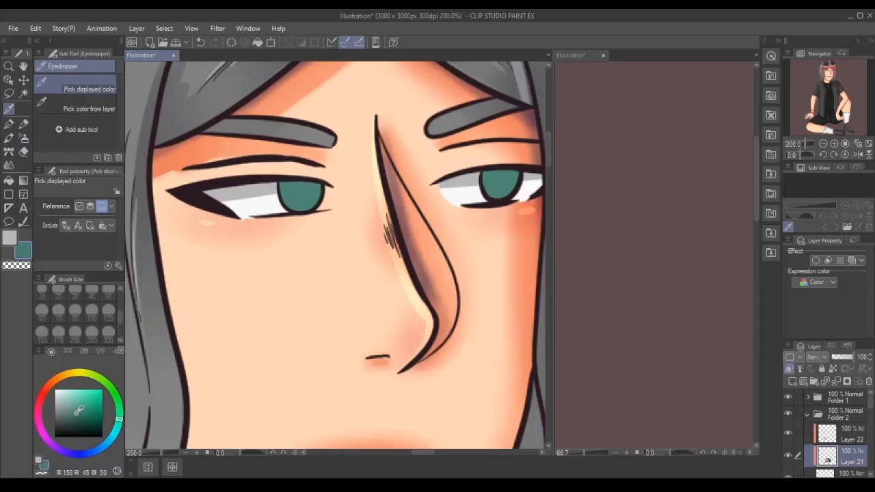
key("e")
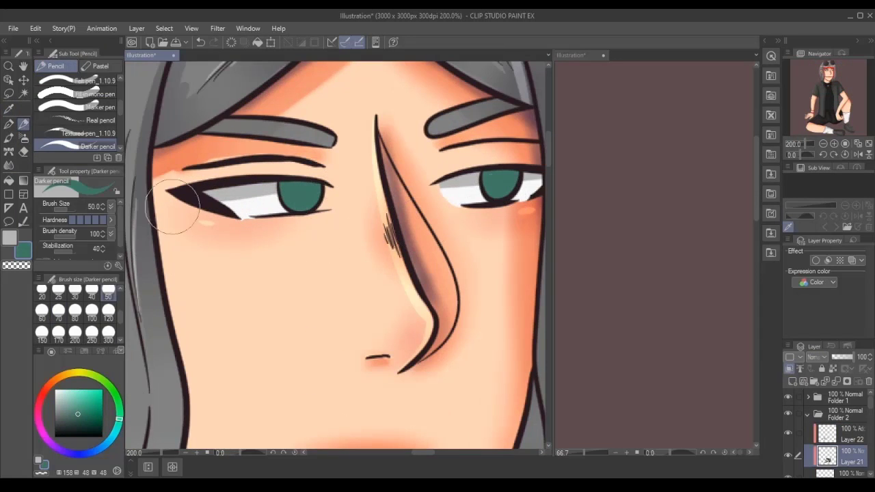
key("p")
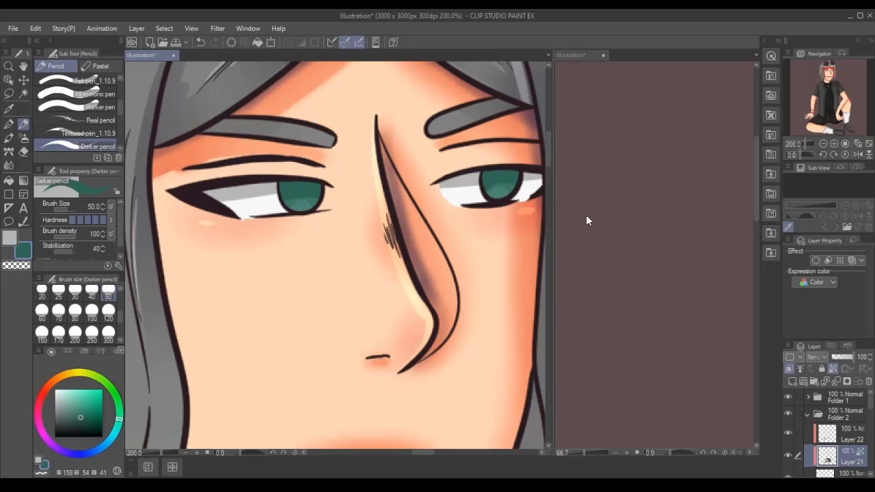
left_click(85, 417)
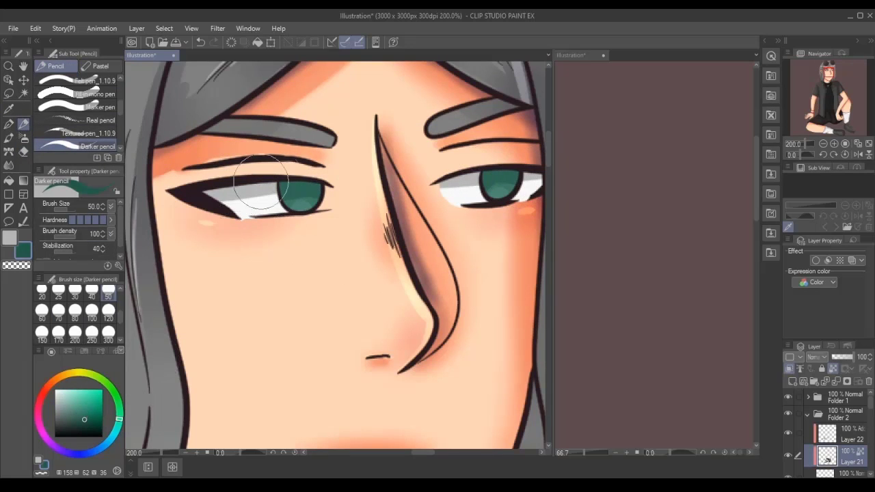
left_click(89, 425)
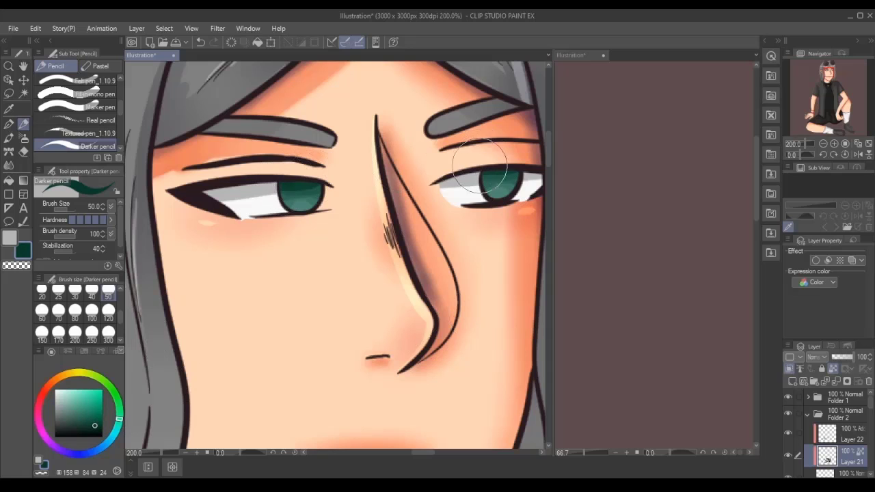
Place a pale blue-green dot in the centre of each iris and draw a smaller dark green pupil over it.
left_click(10, 167)
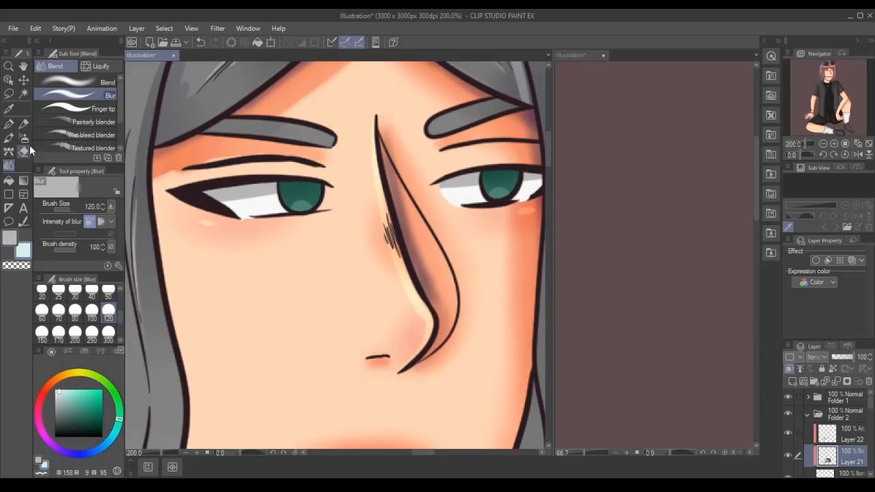
key("p")
left_click(298, 193)
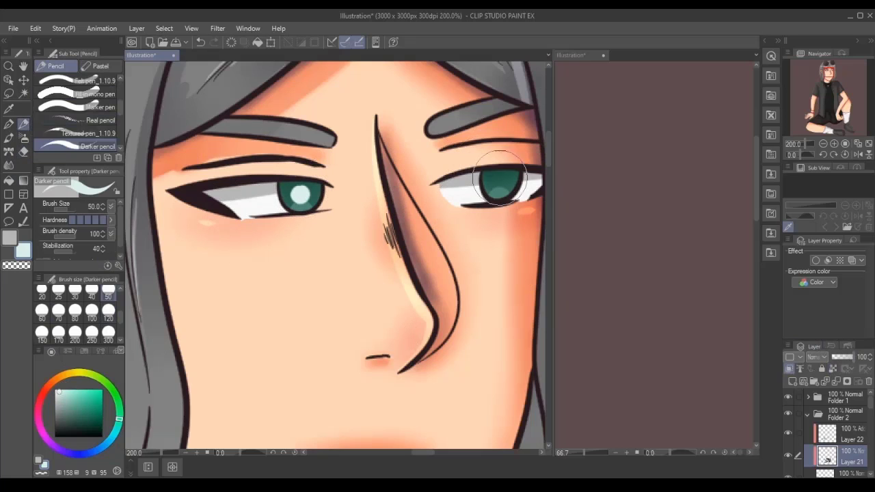
left_click(500, 182)
left_click(93, 428)
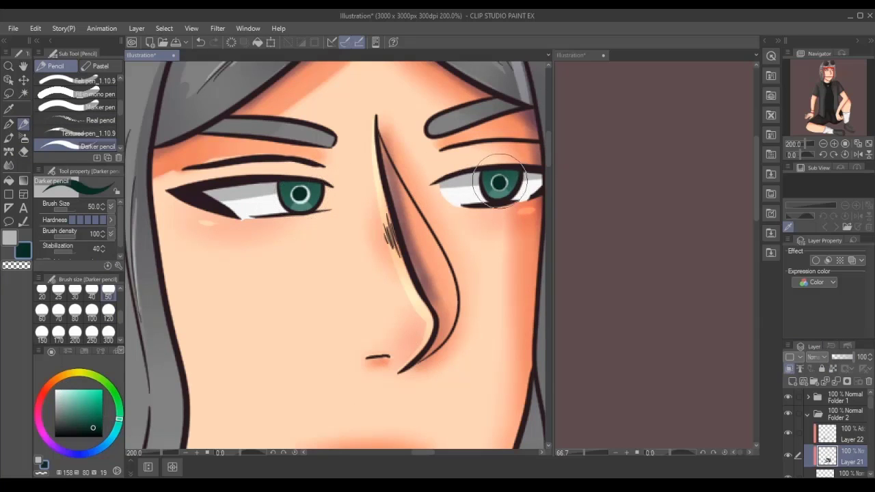
Dot two white catchlights around the pupil of each eye on Layer 22 with the size 50 Darker pencil.
left_click(844, 434)
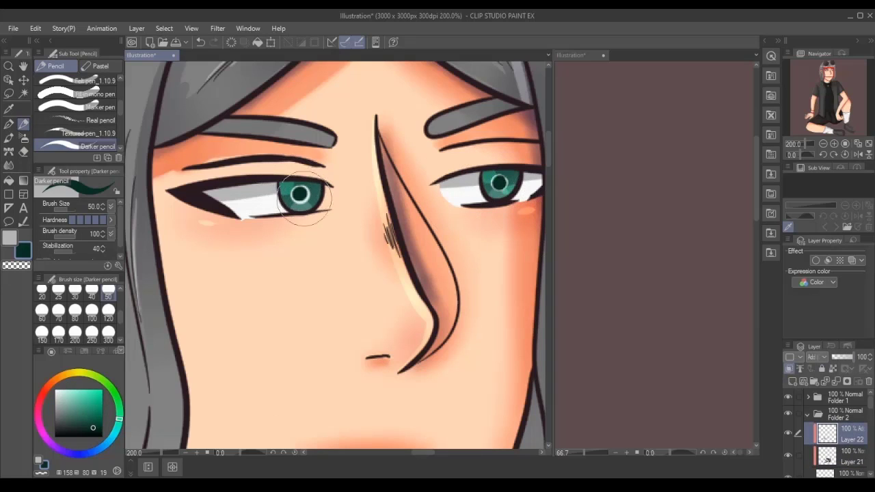
left_click(246, 205, "alt")
left_click(293, 191)
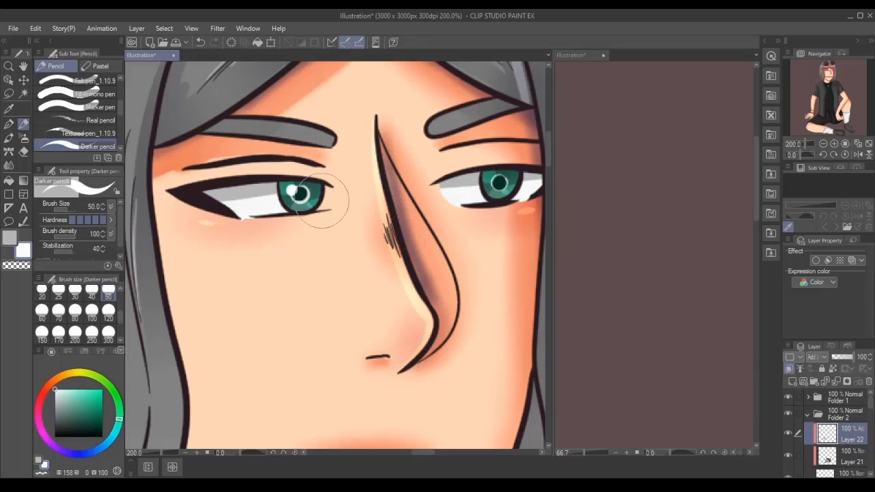
left_click(311, 197)
left_click(492, 177)
left_click(505, 186)
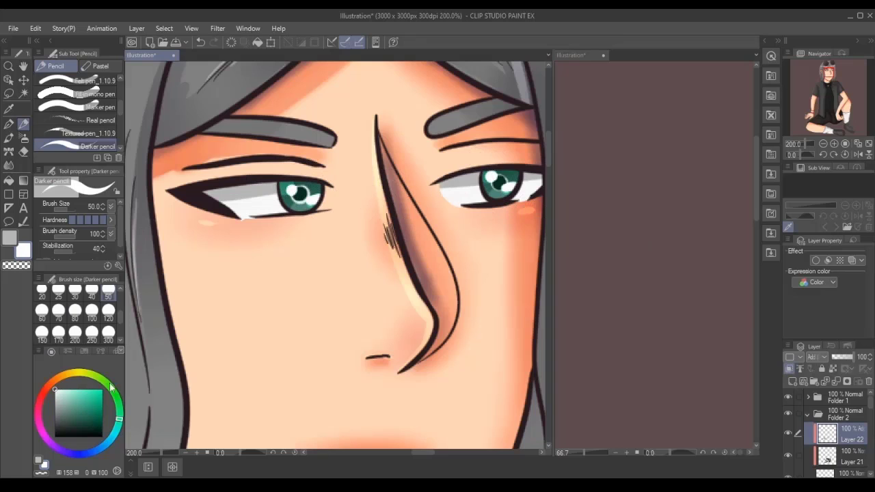
Pick a saturated orange and dab two warm glints into each iris on Layer 22.
left_click(326, 179, "alt")
left_click(54, 384)
left_click(97, 395)
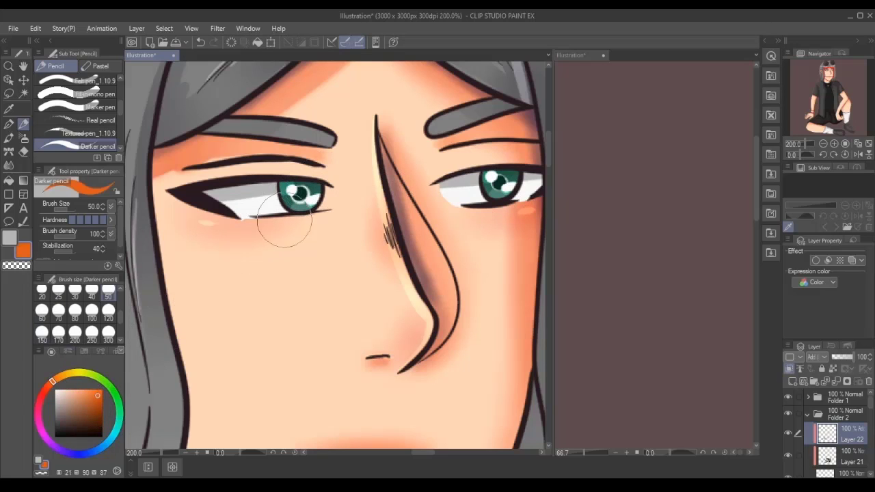
left_click(296, 199)
left_click(313, 188)
left_click(511, 174)
left_click(499, 192)
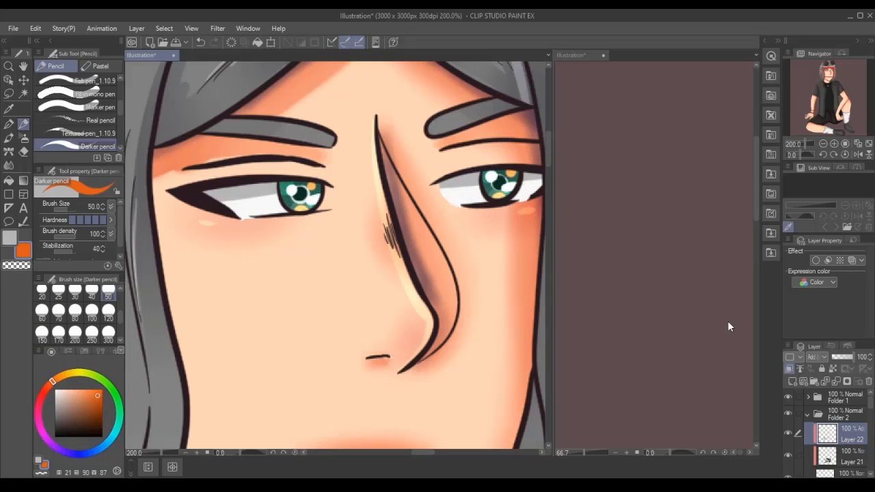
Collapse Folder 2, expand Folder 1 and lock the transparent pixels of Layers 5, 4 and 3.
key("ctrl+minus")
key("ctrl+minus")
key("ctrl+minus")
key("ctrl+minus")
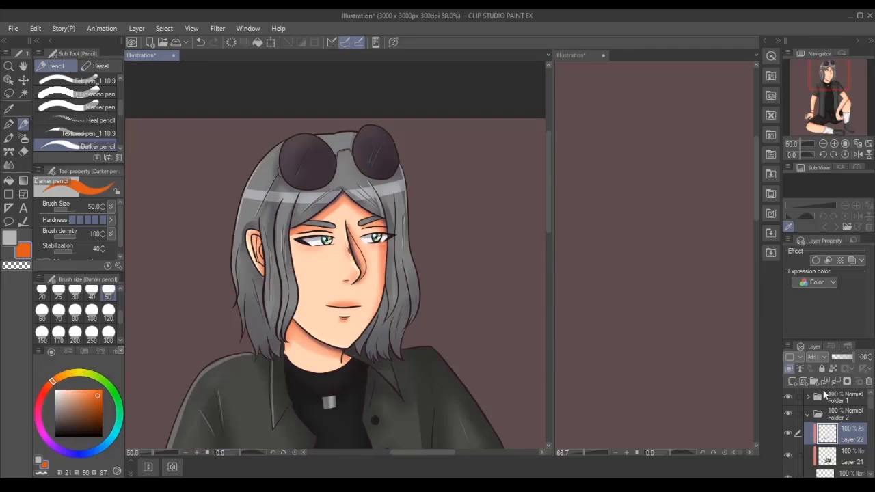
left_click(814, 414)
key("ctrl+minus")
key("ctrl+minus")
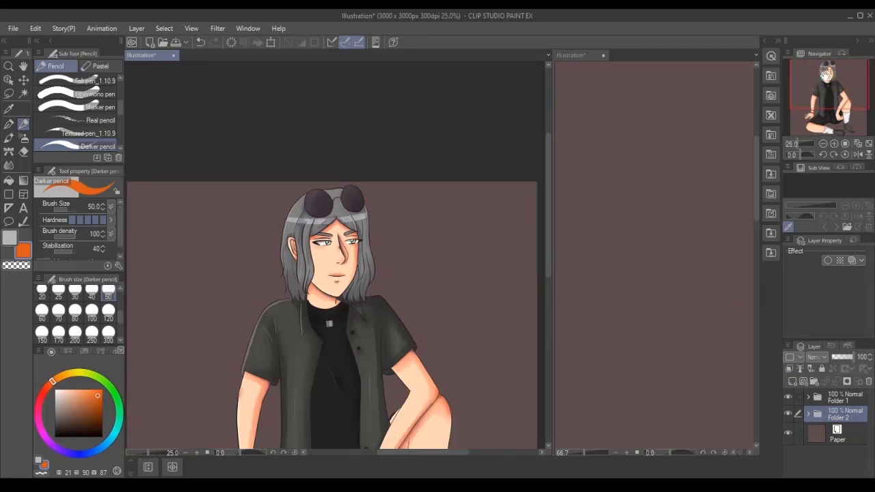
left_click(823, 100)
left_click(809, 398)
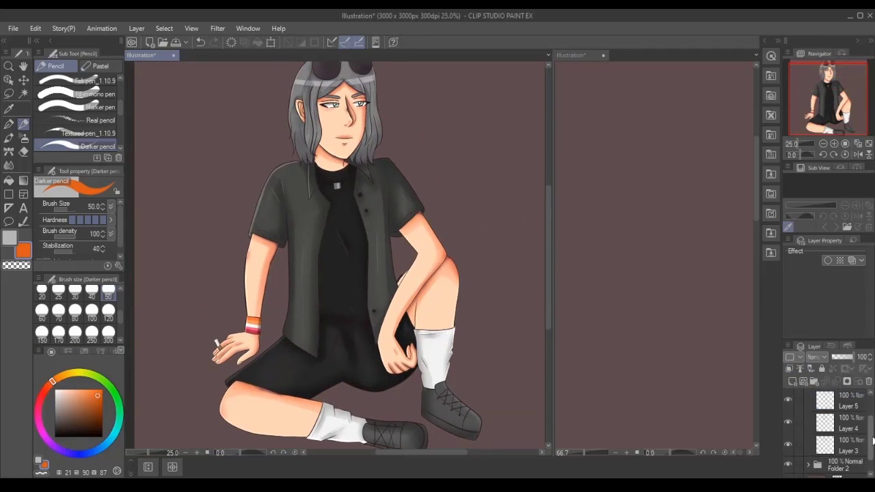
left_click(846, 408)
left_click(848, 381)
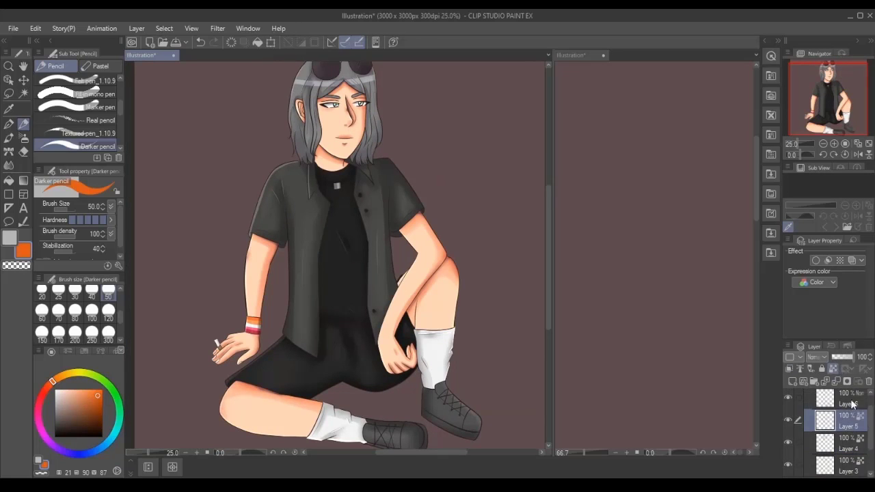
Recolour the skin line art on Layer 3 to a sampled, darkened reddish brown with the size 120 Soft airbrush.
left_click(846, 428)
key("i")
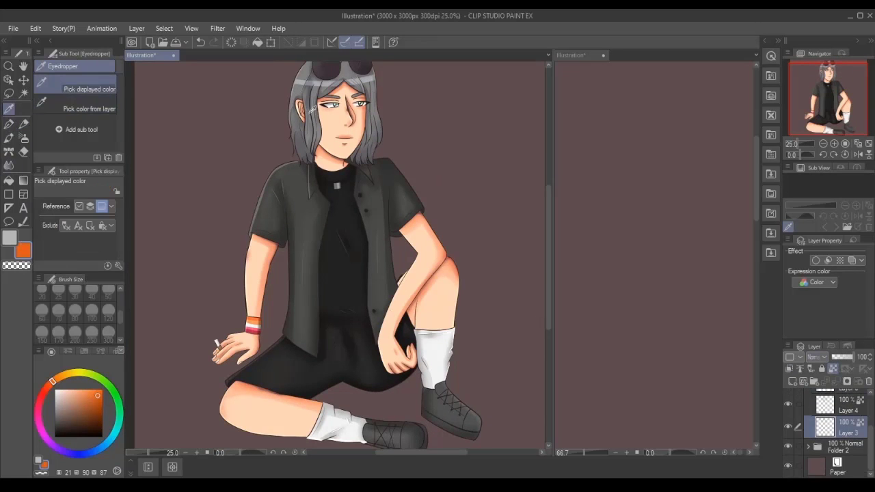
scroll(314, 112, "up", 1)
left_click(488, 294)
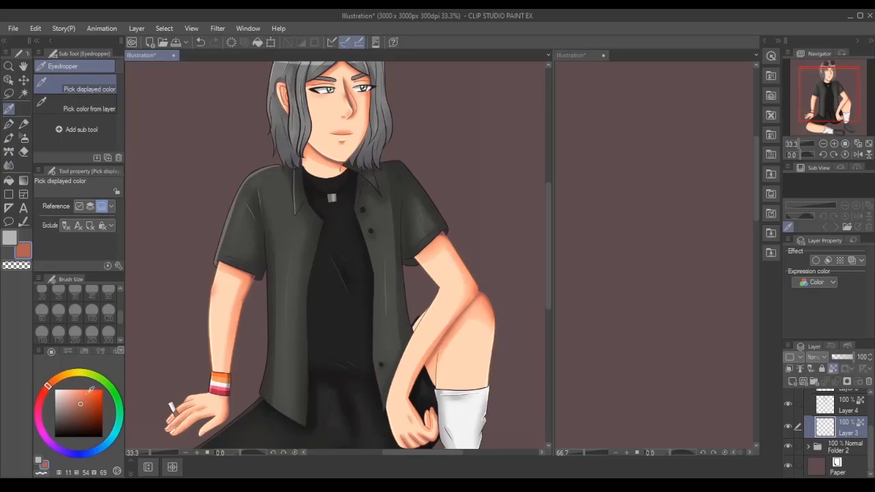
key("b")
scroll(246, 273, "up", 2)
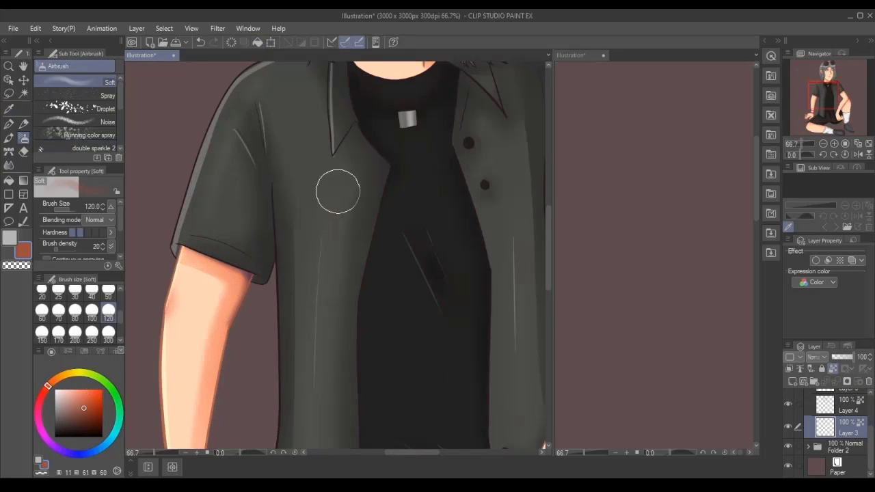
left_click_drag(830, 123, 830, 111)
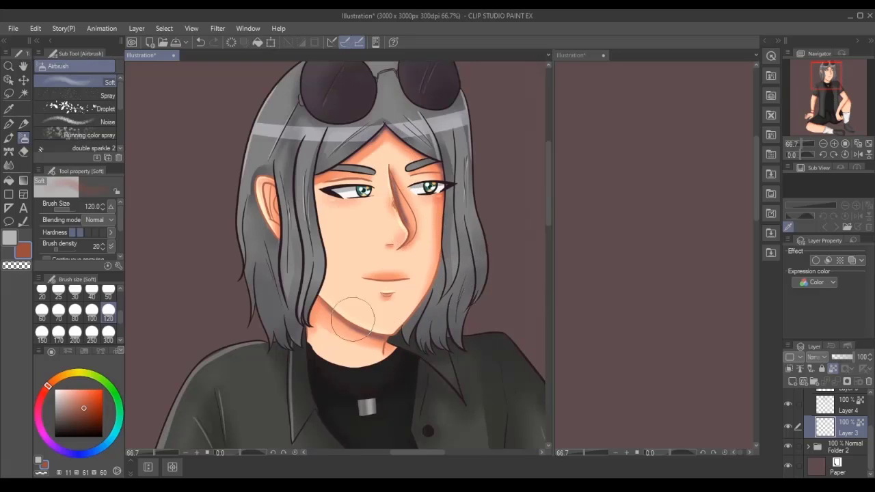
scroll(446, 356, "down", 2)
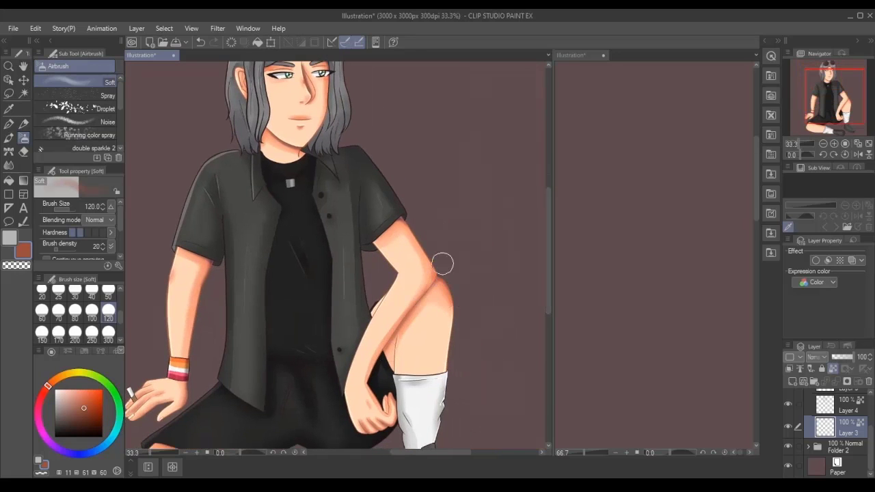
scroll(426, 287, "up", 1)
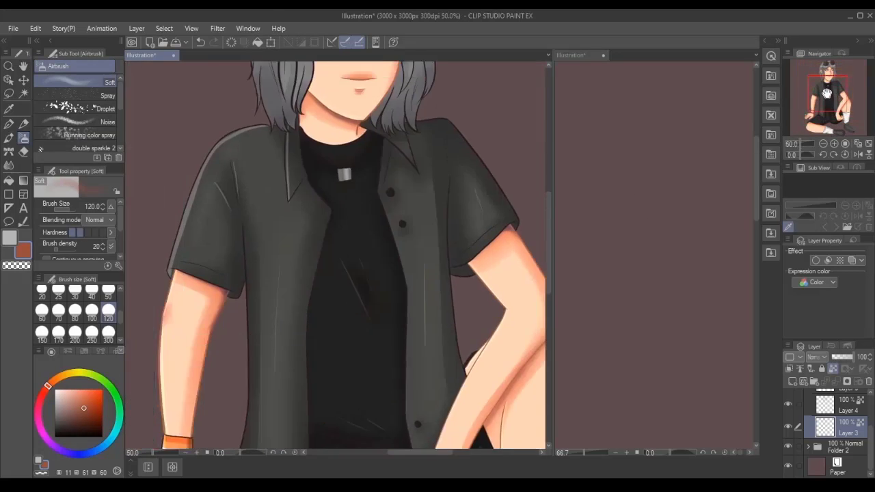
scroll(465, 193, "up", 2)
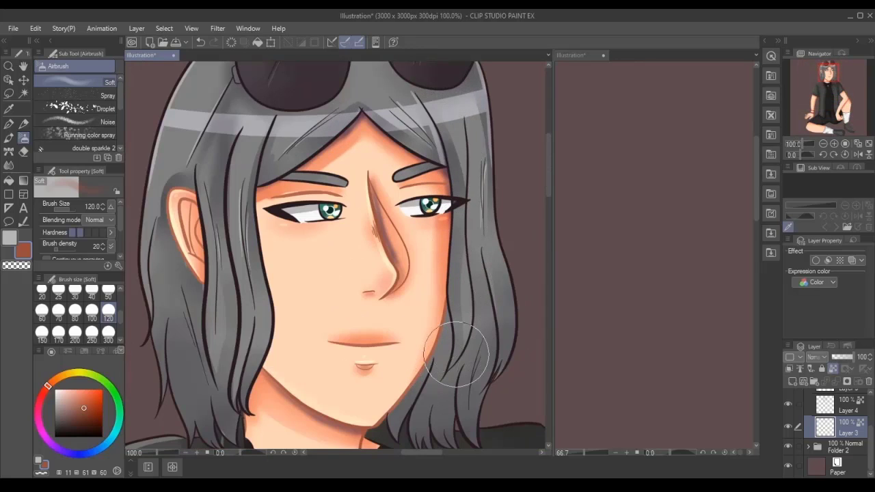
scroll(491, 214, "down", 2)
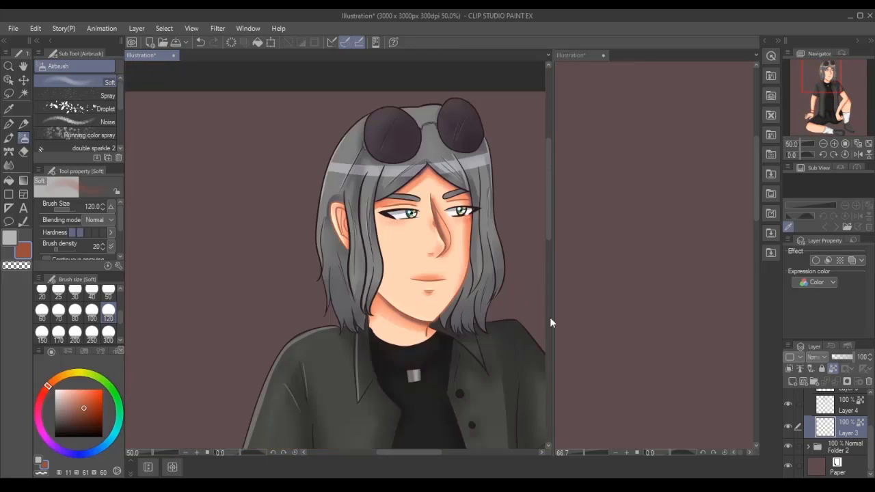
Recolour the hair line art on Layer 4 with a dark blue-grey based on the sampled hair colour.
left_click(787, 405)
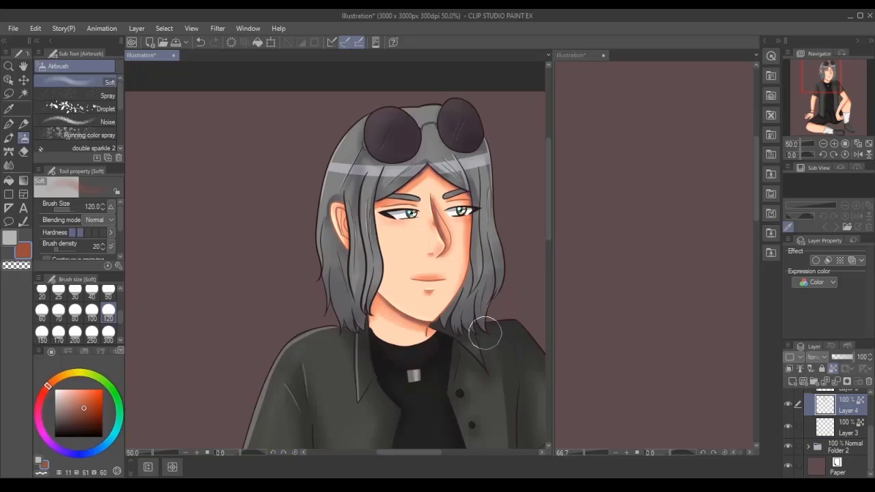
key("i")
left_click(368, 241)
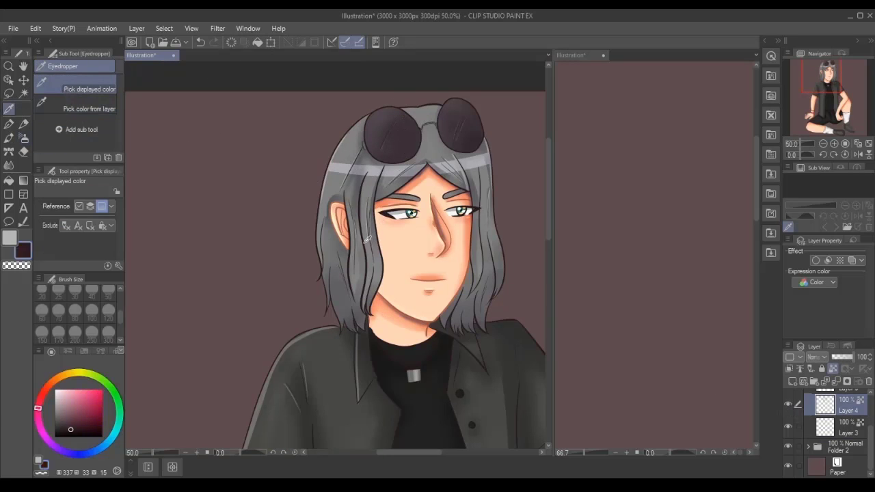
left_click(352, 314)
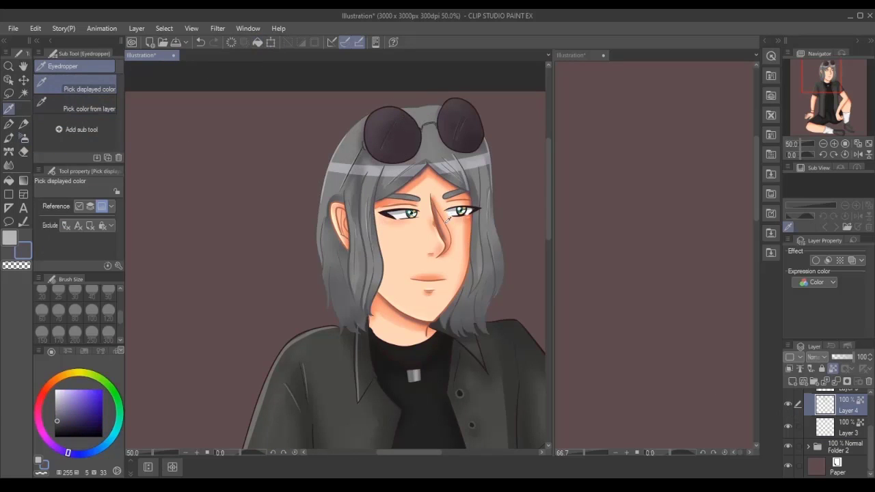
Recolour the grey shirt's buttons near-black on Layer 4 with the Darker pencil, raising its size from 50 to 120.
scroll(335, 274, "down", 5)
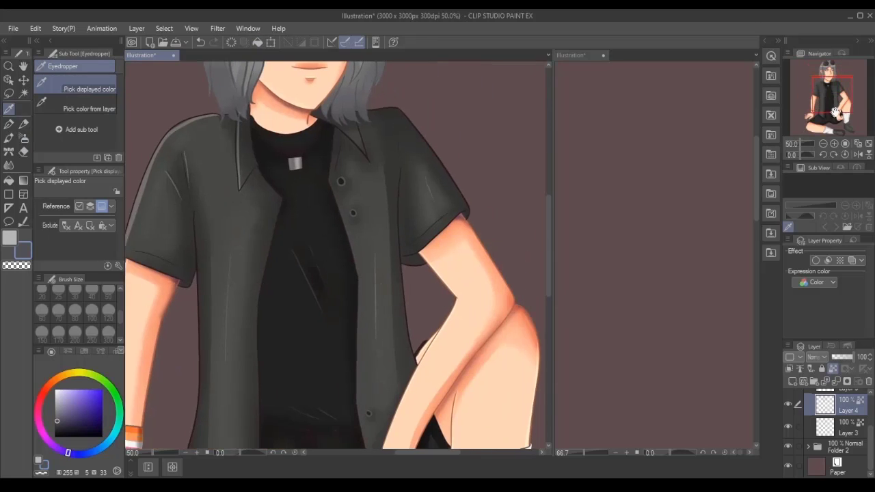
left_click(331, 181)
key("p")
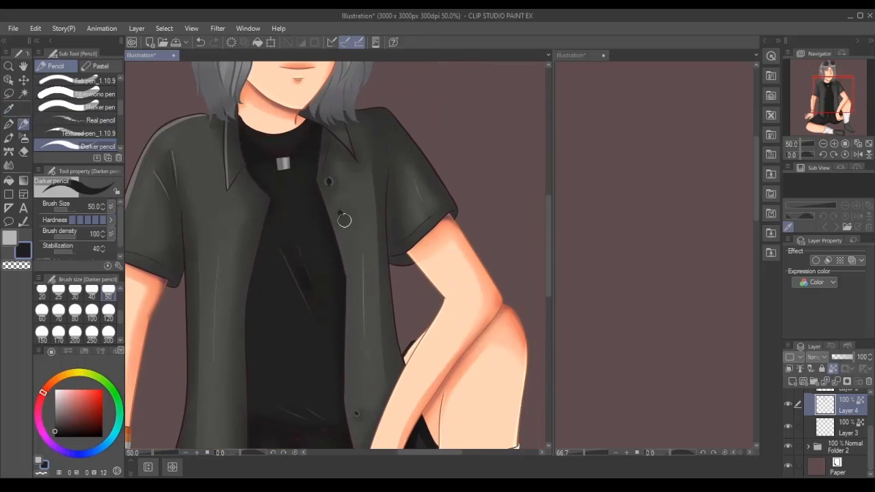
left_click(108, 312)
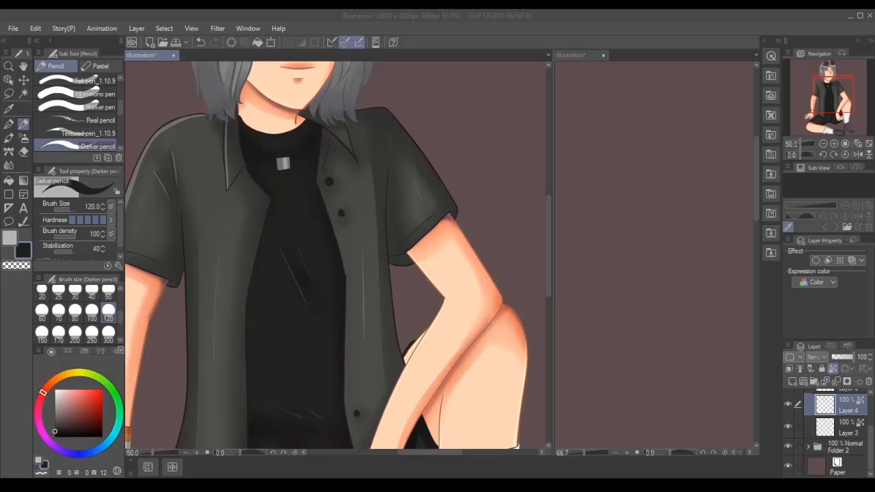
Recolour the sock line art on Layer 4 mid-grey with the Darker pencil at size 300.
key("ctrl+minus")
key("ctrl+minus")
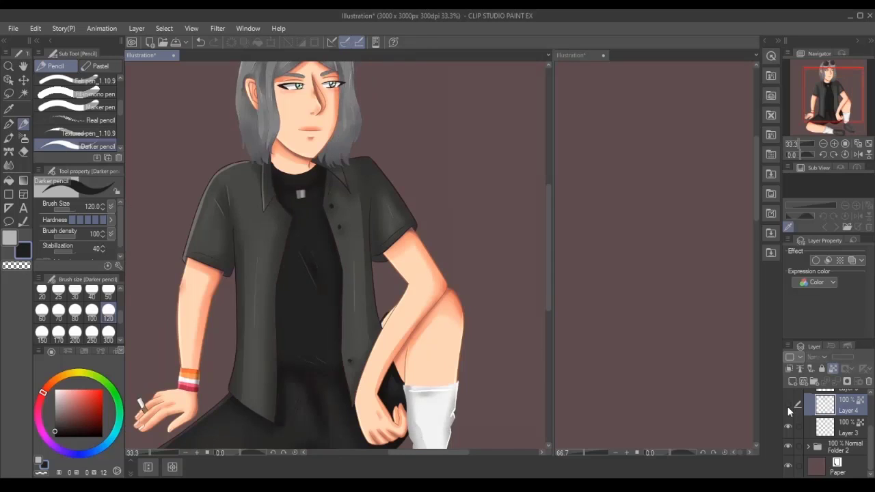
left_click(9, 110)
scroll(345, 336, "up", 1)
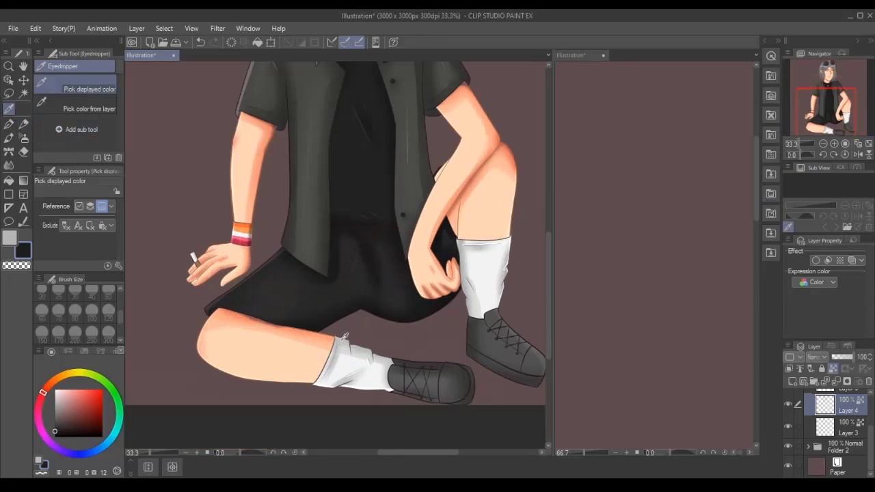
key("p")
left_click(108, 333)
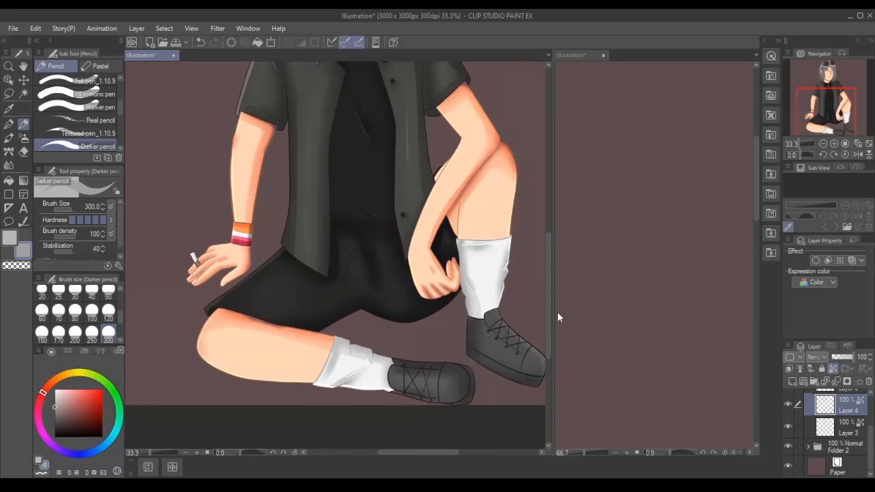
Recolour the wristband's outline along the orange stripes with a sampled orange, reducing the Darker pencil to size 50.
key("i")
scroll(195, 192, "up", 3)
left_click(339, 279)
key("p")
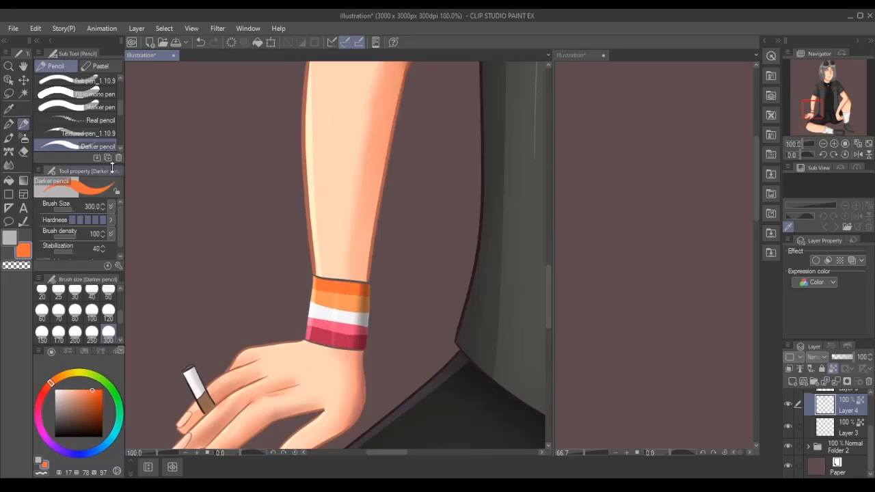
scroll(253, 239, "up", 1)
key("bracketleft")
key("bracketleft")
key("bracketleft")
key("bracketleft")
key("bracketleft")
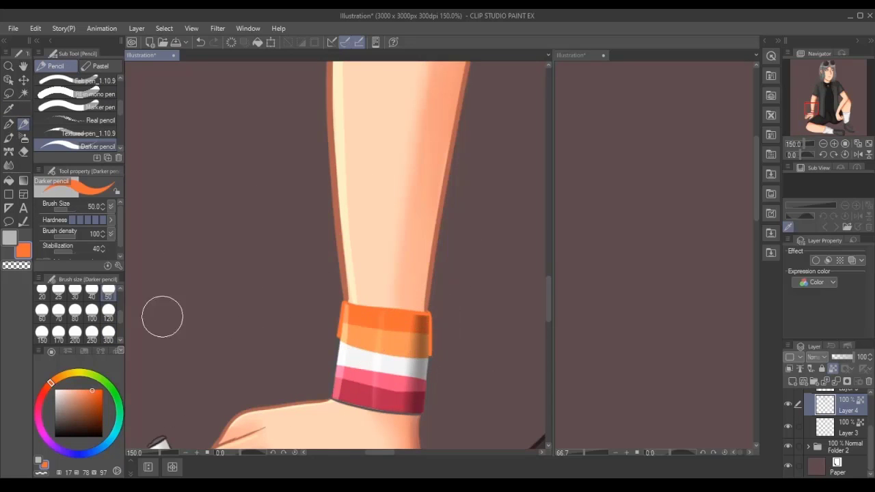
Recolour the wristband's outline grey beside the white stripe and dark red around the pink stripes, and choose the size 120 Blur tool.
left_click(177, 366, "alt")
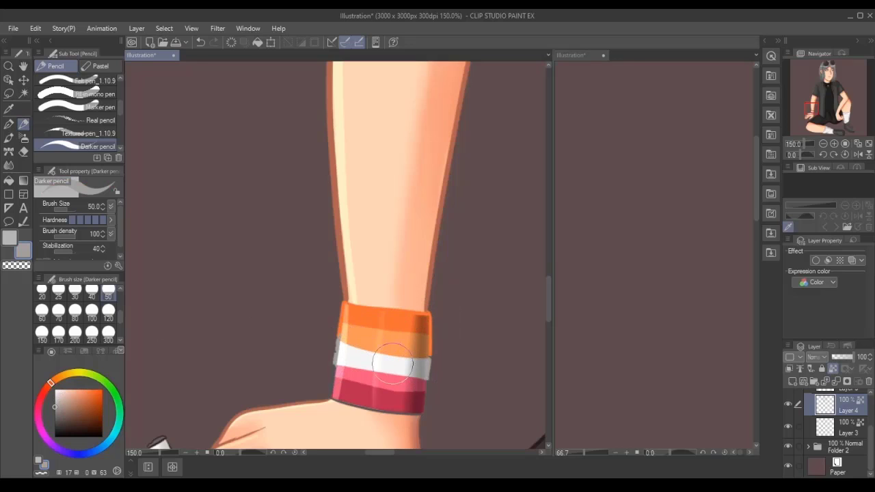
left_click(345, 398, "alt")
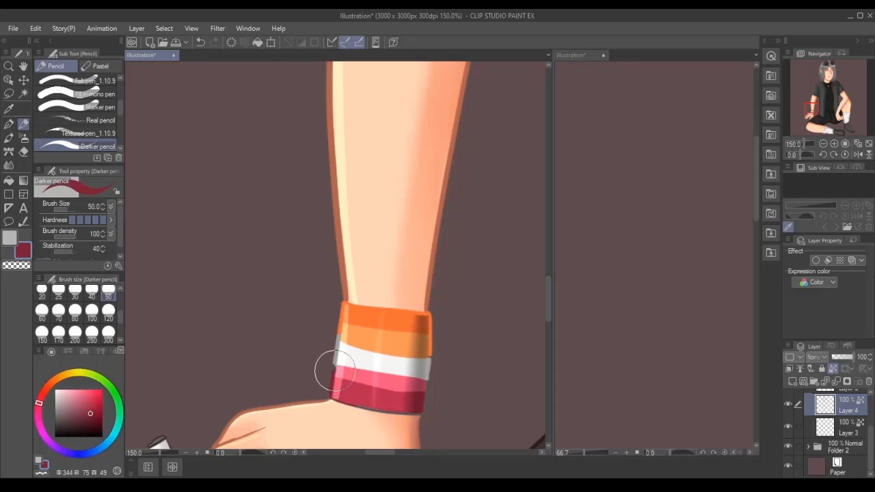
left_click(9, 165)
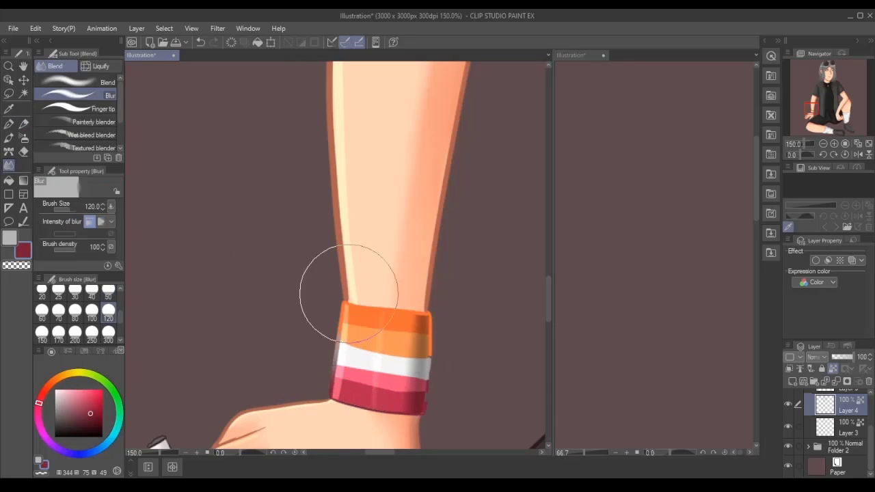
Recolour the shirt line art on Layer 5 with a sampled near-black.
key("ctrl+minus")
key("ctrl+minus")
key("ctrl+minus")
key("ctrl+minus")
key("ctrl+minus")
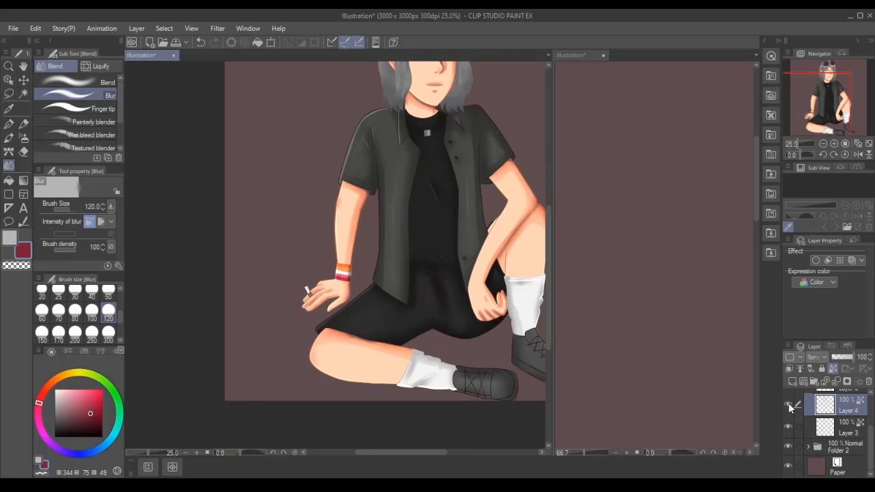
key("ctrl+plus")
key("ctrl+plus")
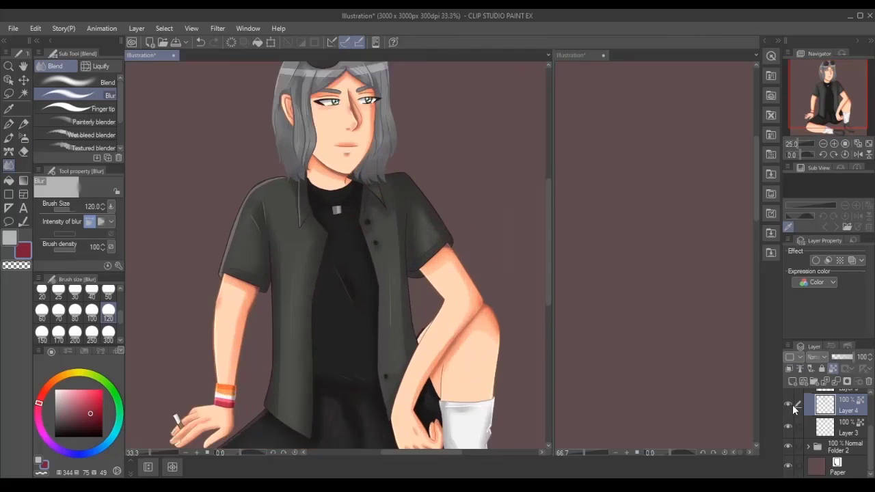
scroll(794, 424, "up", 1)
left_click(826, 407)
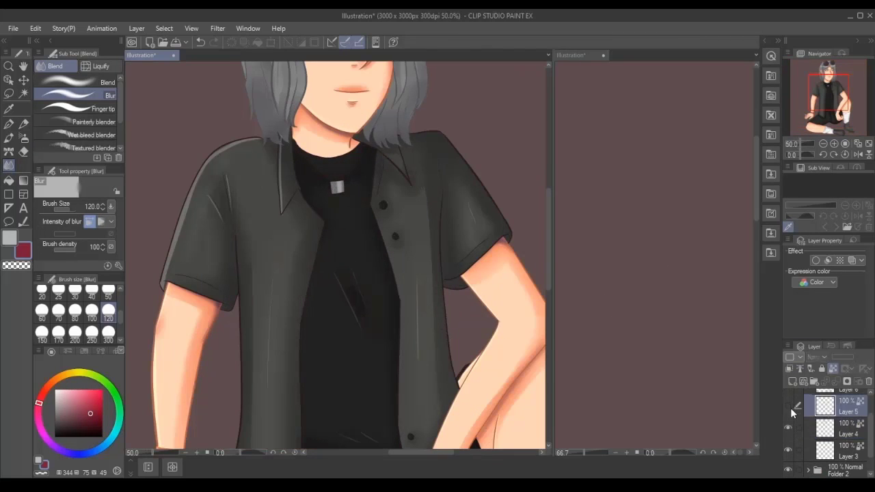
key("i")
key("ctrl+minus")
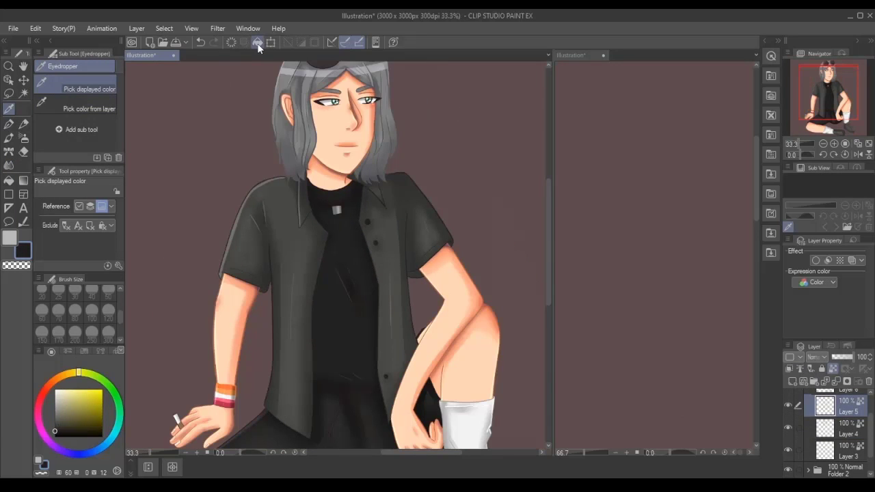
Toggle Layer 5's visibility to examine which line art it holds on the head and torso.
left_click(789, 405)
left_click_drag(824, 116, 808, 74)
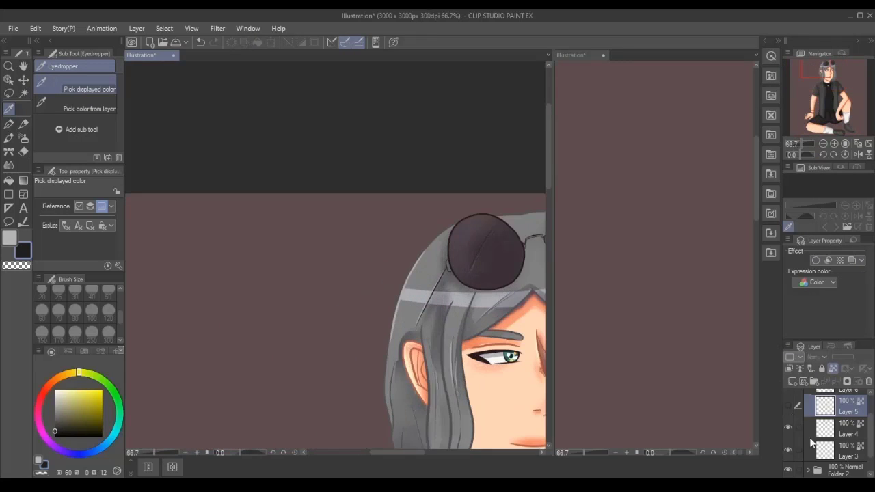
left_click(788, 405)
left_click(788, 405)
left_click(787, 405)
left_click(787, 404)
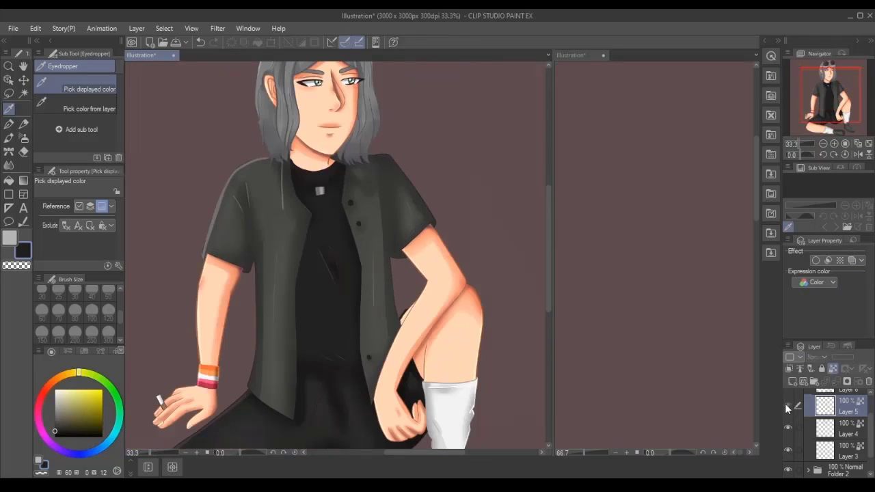
left_click(786, 404)
Toggle the visibility of Layers 6 and 5 and go through Layers 4 and 3 to compare their line art.
left_click(795, 391)
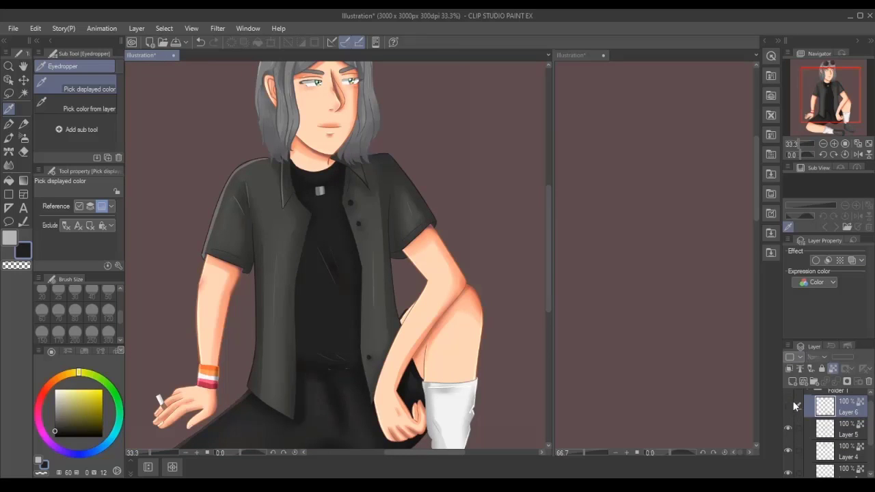
left_click(788, 407)
left_click(788, 409)
left_click(788, 409)
left_click(789, 409)
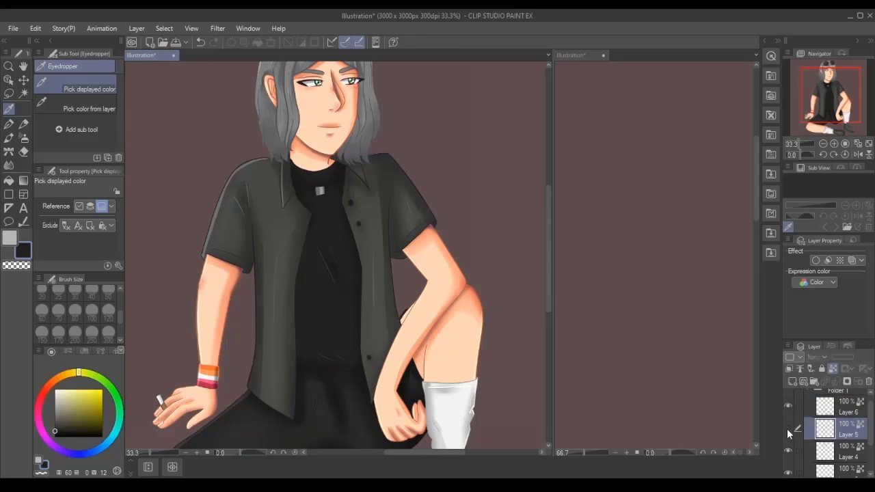
left_click(788, 430)
left_click(788, 429)
left_click(795, 450)
left_click_drag(830, 94, 825, 104)
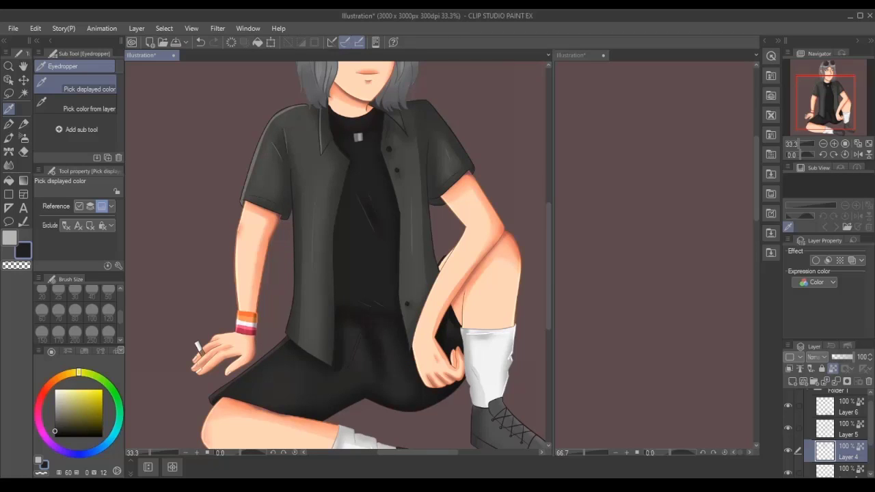
scroll(853, 437, "down", 1)
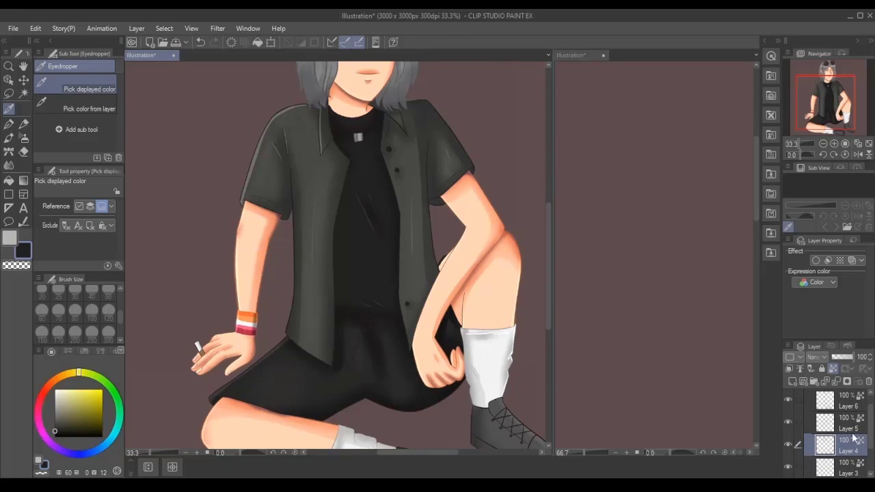
scroll(805, 430, "down", 1)
left_click(804, 428)
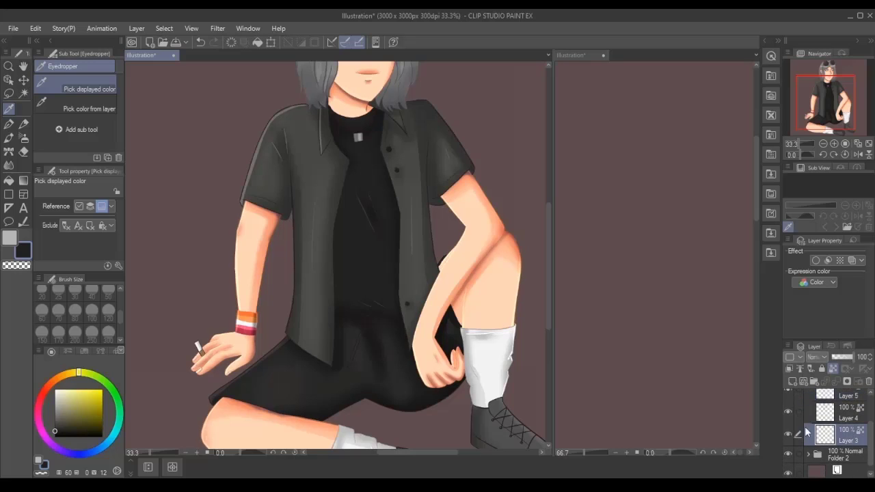
scroll(788, 413, "up", 1)
left_click(791, 418)
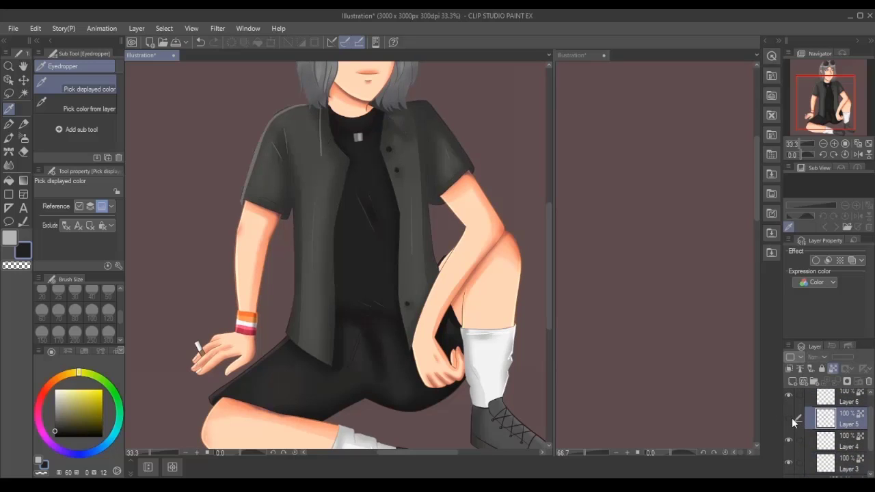
Recolour the T-shirt and shorts line art on Layer 6 near-black.
key("ctrl+shift+n")
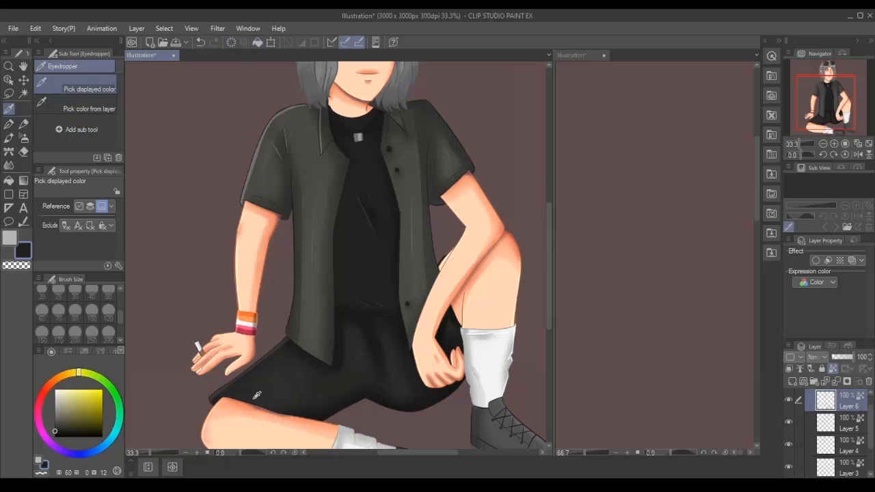
left_click_drag(329, 110, 360, 250)
left_click_drag(397, 444, 309, 224)
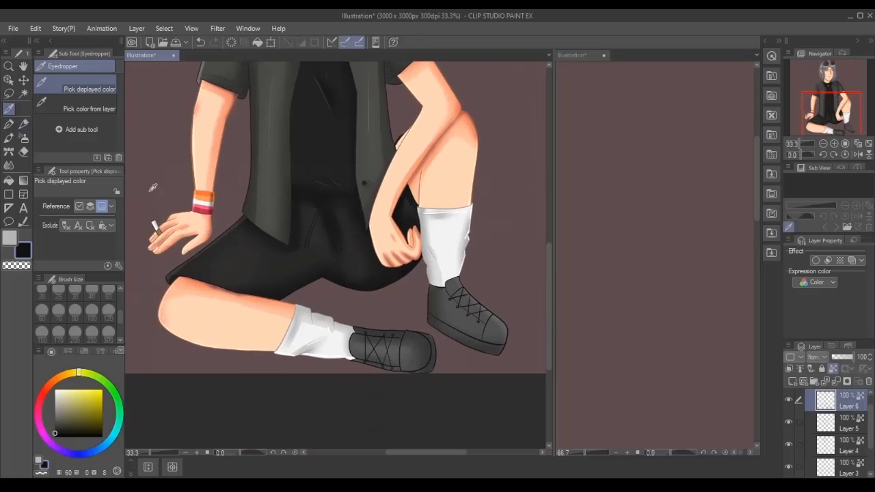
Recolour the shoe line art on Layer 6 dark grey, enlarging the Darker pencil from size 50 to 300.
scroll(441, 354, "up", 1)
left_click(42, 393)
key("p")
key("p")
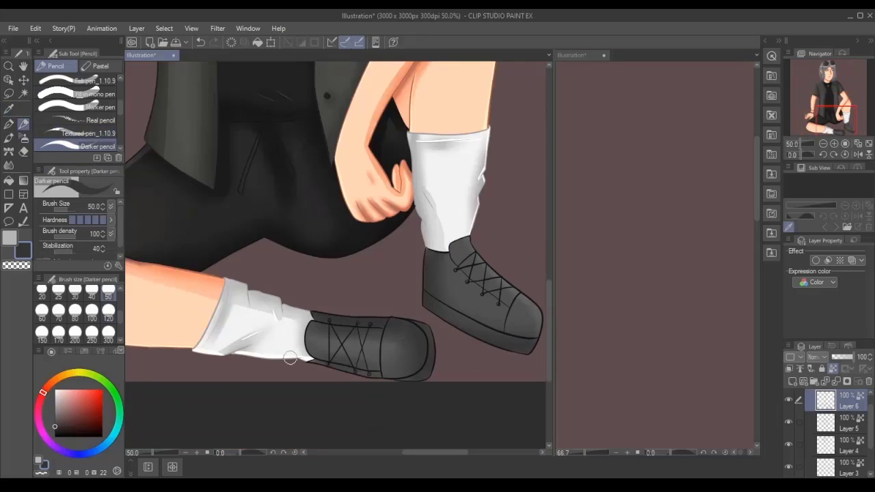
left_click(108, 340)
left_click_drag(351, 273, 403, 352)
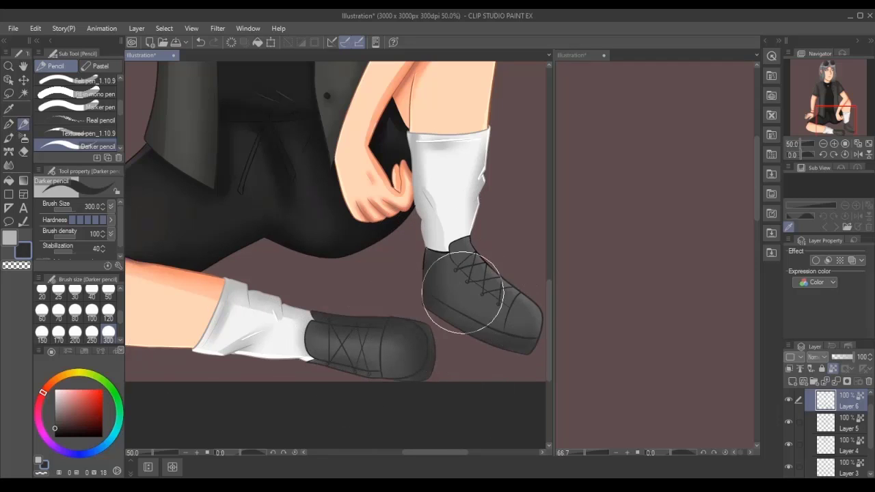
Recolour the sunglasses' line art on Layer 6 with a dark purple sampled from the lenses.
scroll(522, 358, "up", 8)
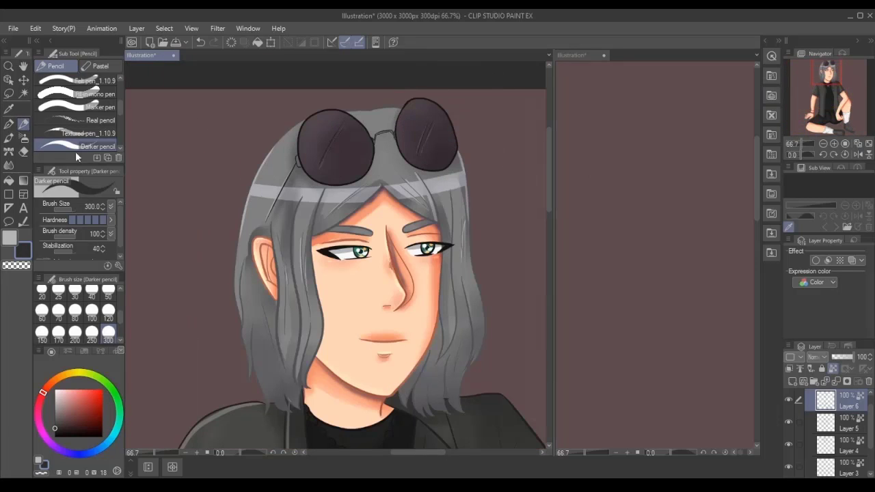
key("i")
key("p")
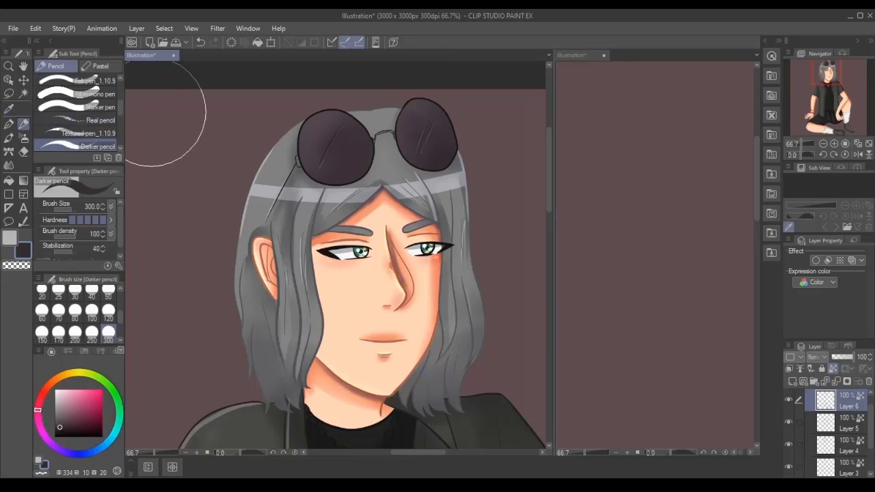
scroll(430, 121, "down", 8)
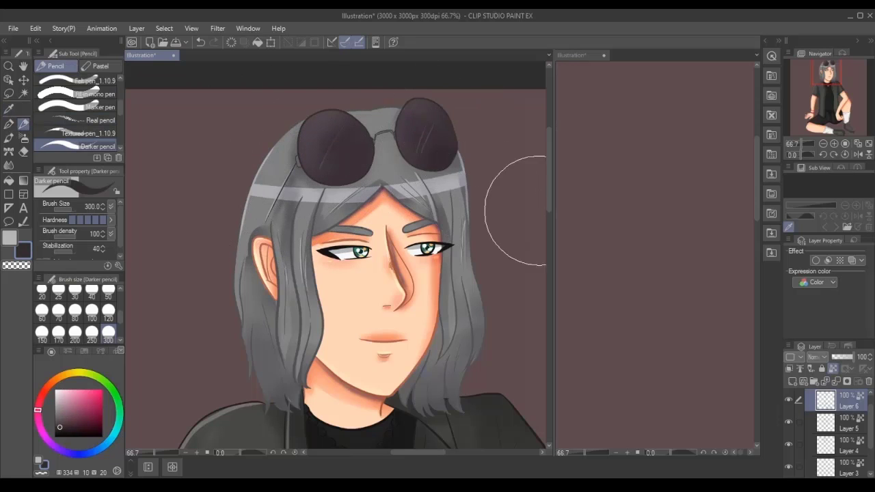
Recolour the outline of the cigarette's white part grey and its tip darker grey, reducing the Darker pencil to size 50.
key("i")
scroll(371, 241, "up", 5)
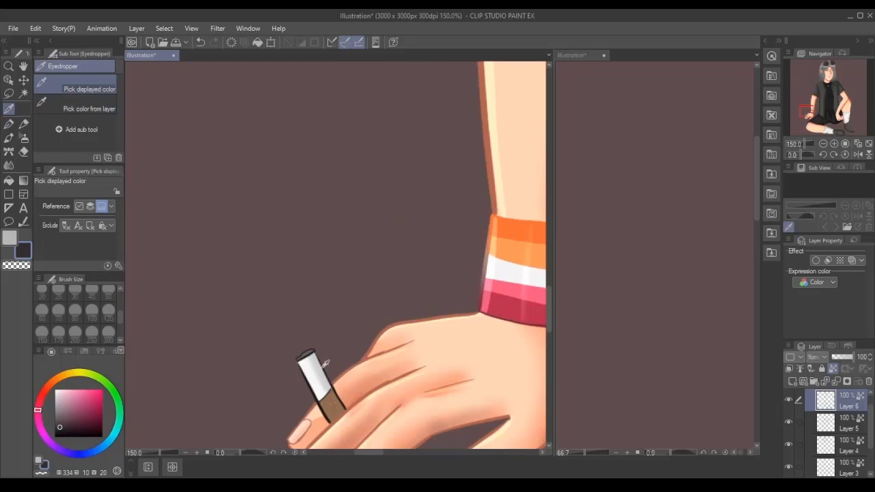
left_click(281, 365)
left_click(28, 126)
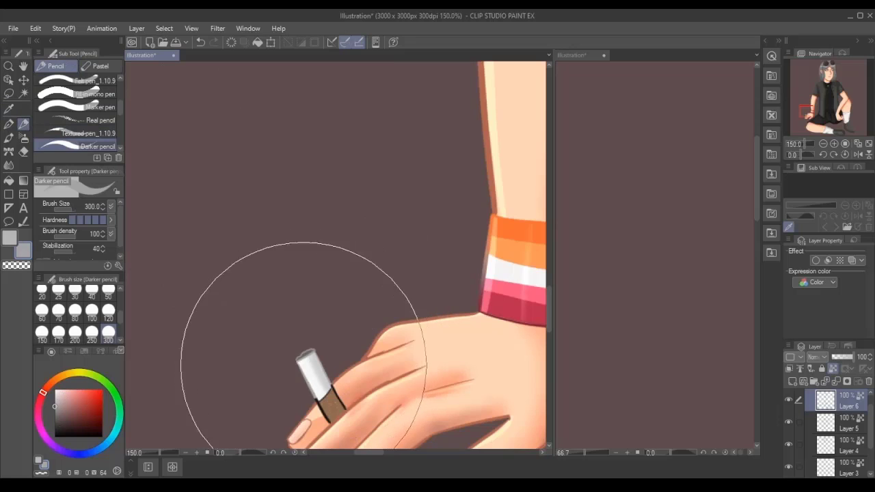
left_click(108, 292)
scroll(294, 355, "up", 3)
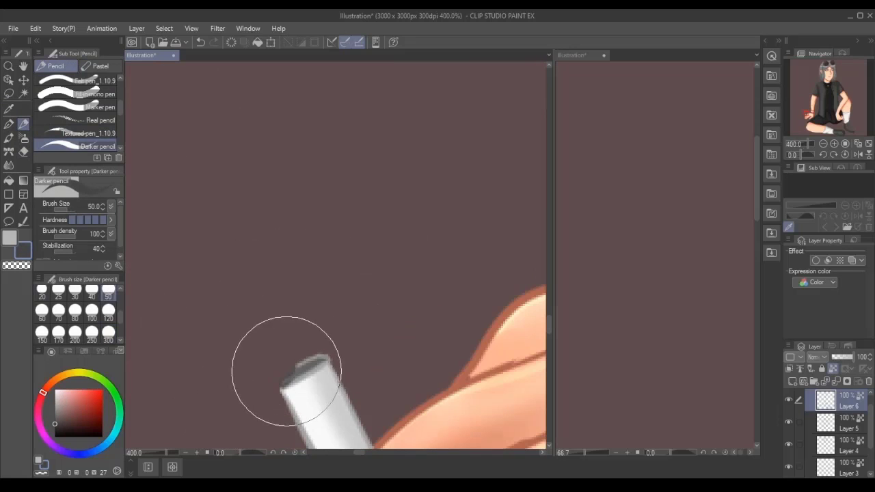
scroll(478, 287, "down", 3)
Recolour the outline of the cigarette's filter with a brown sampled from it, using the size 50 Darker pencil.
left_click(9, 110)
left_click(432, 333)
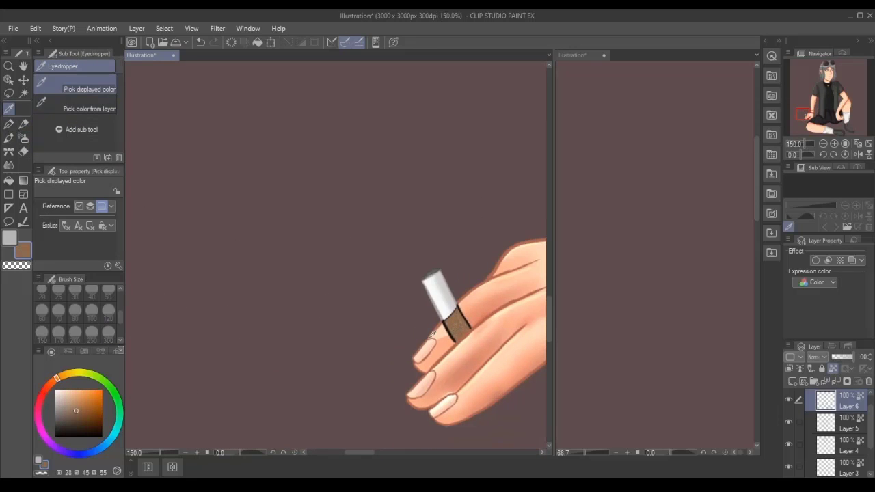
left_click(24, 126)
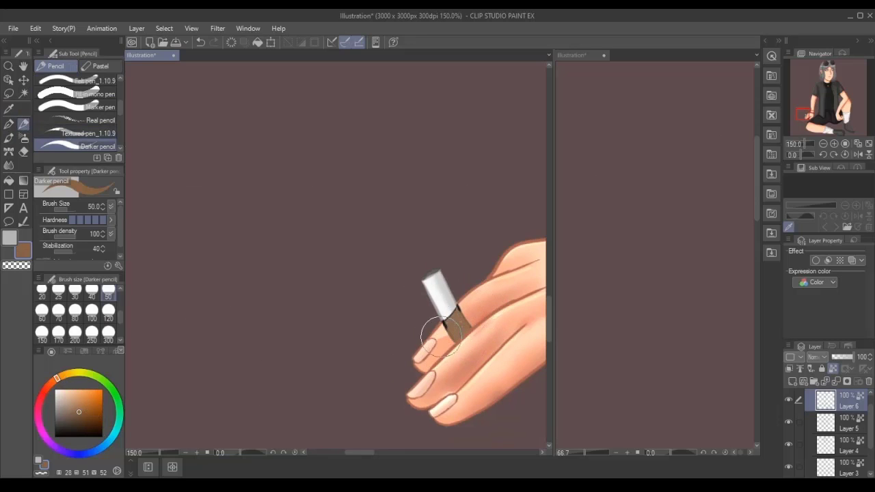
Recolour the line art of both eyes on Layer 6 with a dark green sampled from the iris, using the Darker pencil at size 50.
scroll(535, 254, "down", 5)
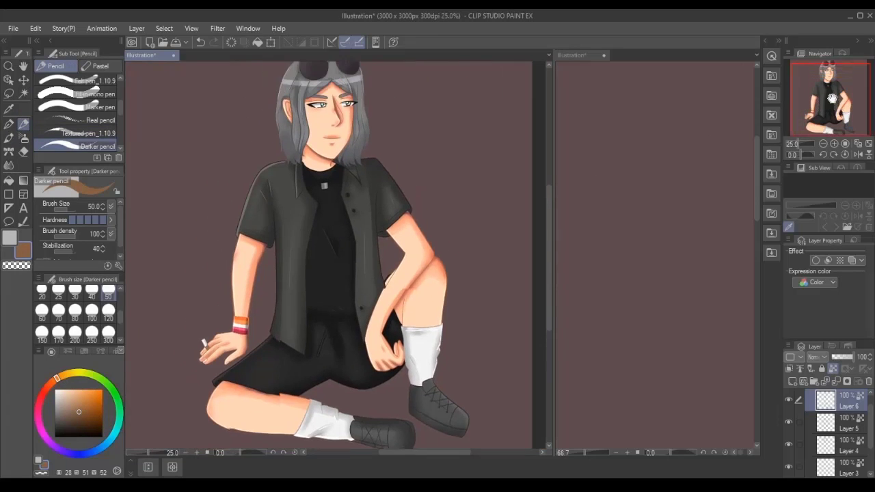
scroll(291, 193, "up", 3)
scroll(329, 233, "up", 4)
key("i")
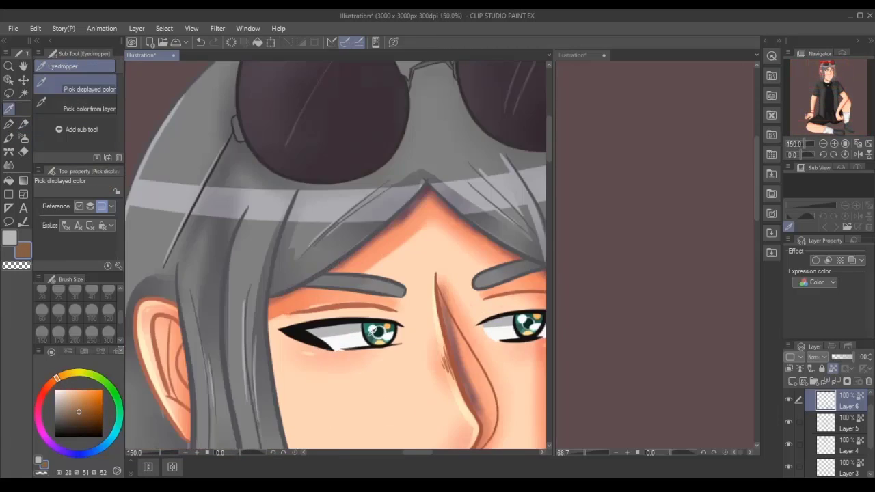
left_click(389, 331)
left_click(24, 137)
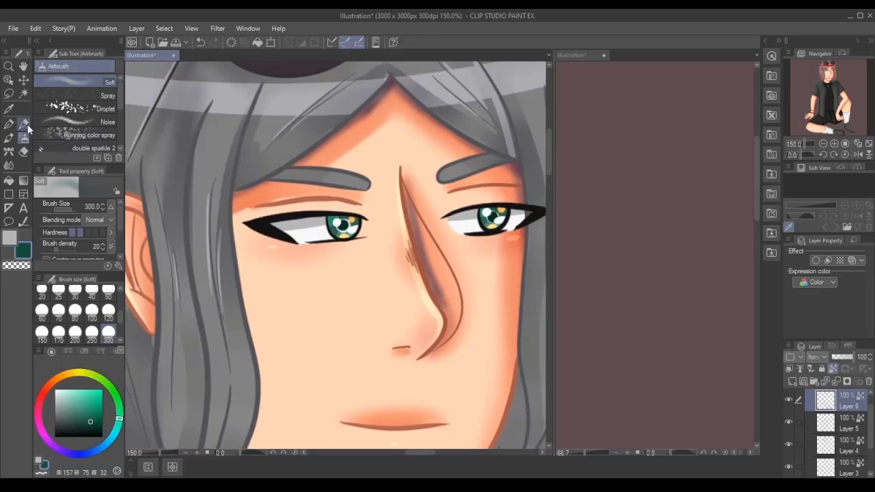
left_click(23, 124)
left_click_drag(246, 222, 366, 218)
left_click_drag(260, 235, 363, 233)
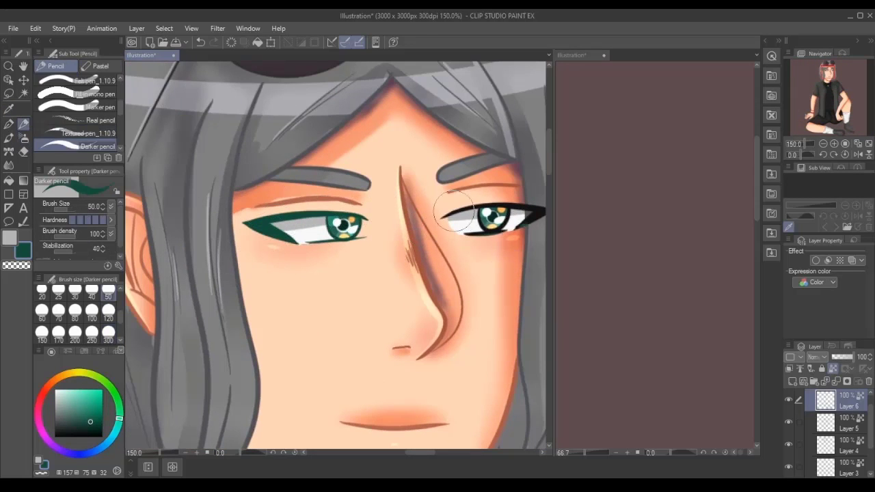
mouse_move(441, 215)
left_mouse_down()
mouse_move(457, 199)
mouse_move(536, 212)
left_mouse_up()
scroll(486, 324, "right", 2)
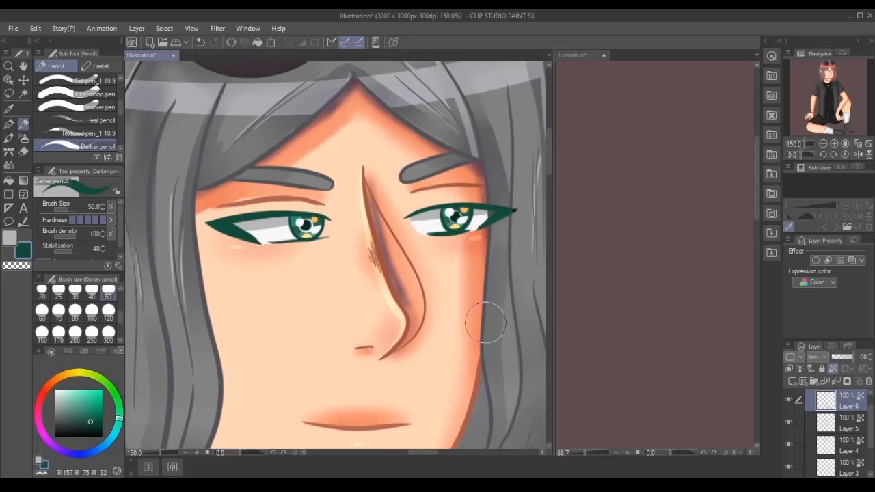
Paint progressively lighter greens along the eye outlines towards the inner corners and blend them with the Blur tool at size 120.
left_click(225, 234, "alt")
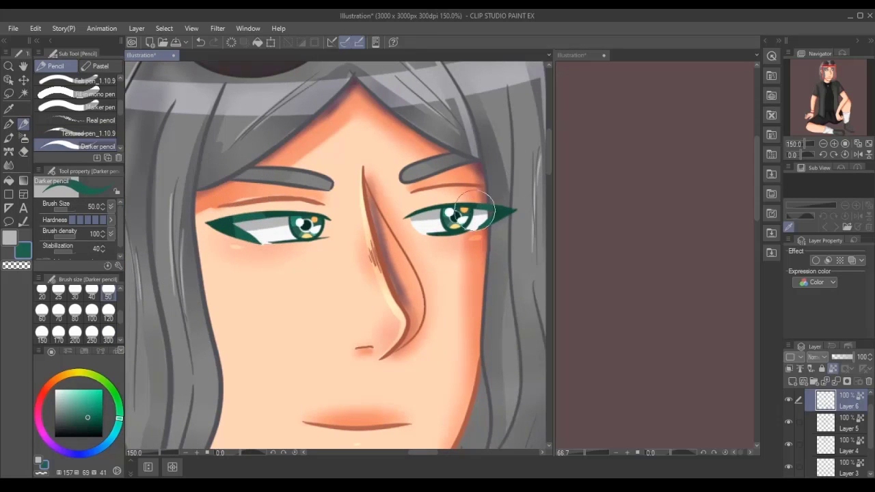
left_click(85, 413)
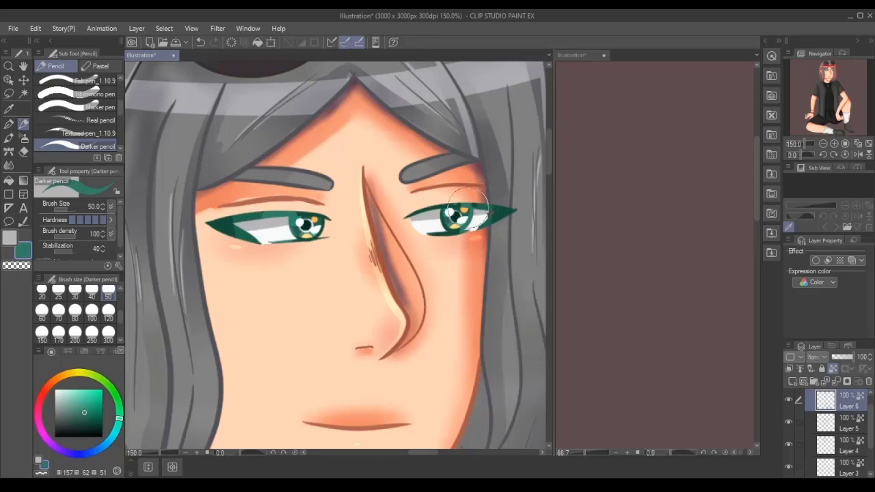
left_click(313, 229, "alt")
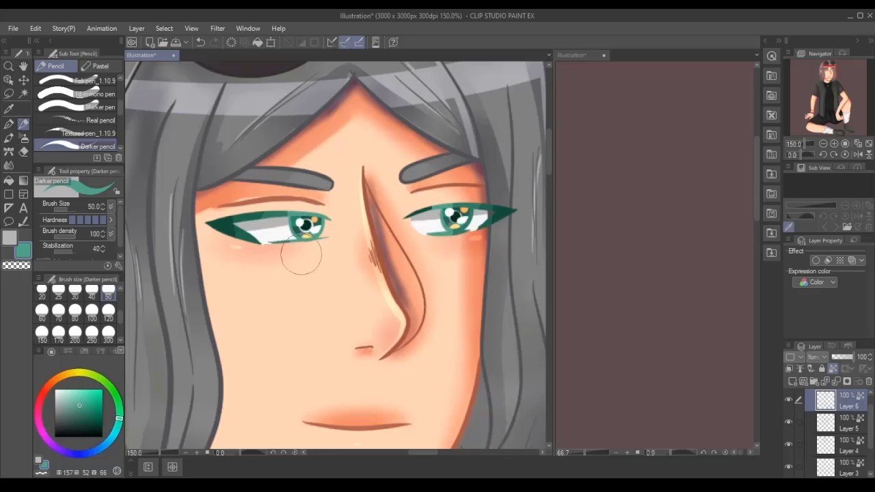
left_click(311, 236, "alt")
key("j")
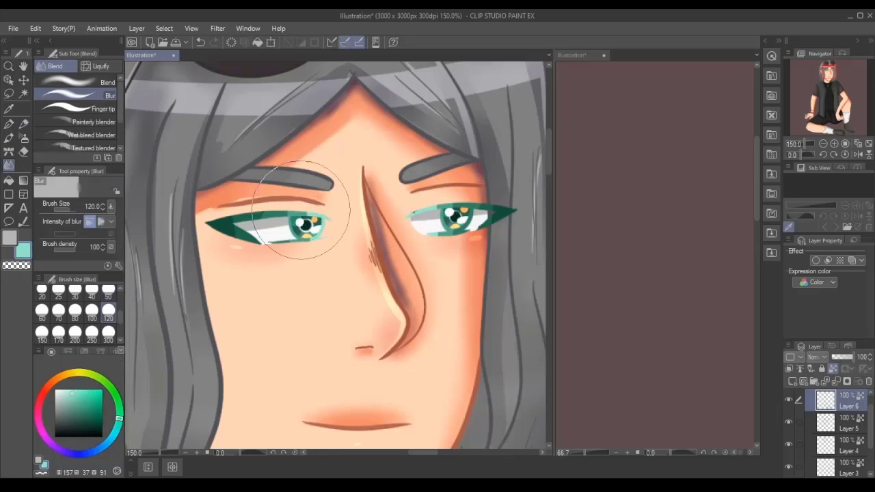
key("ctrl+minus")
key("ctrl+minus")
scroll(827, 424, "up", 3)
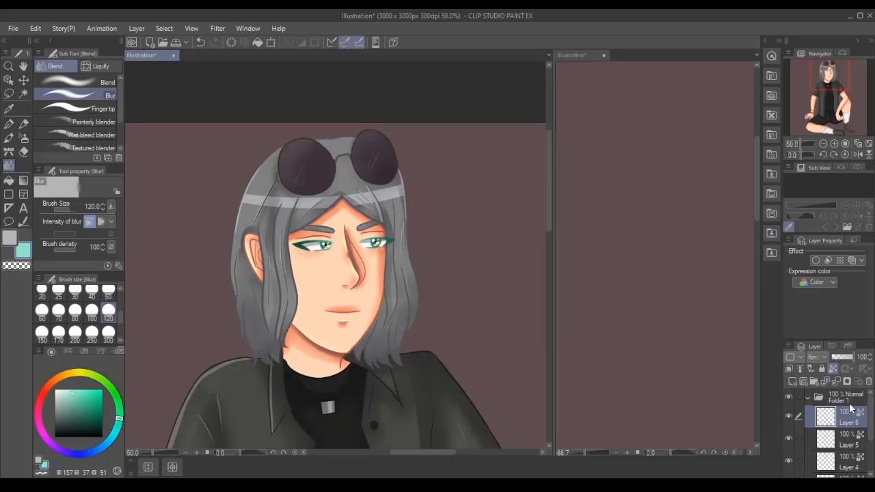
Collapse the layer folders, add a new raster layer above Folder 1 and make grey the active drawing colour.
left_click(837, 434)
left_click_drag(829, 76, 826, 111)
key("ctrl+minus")
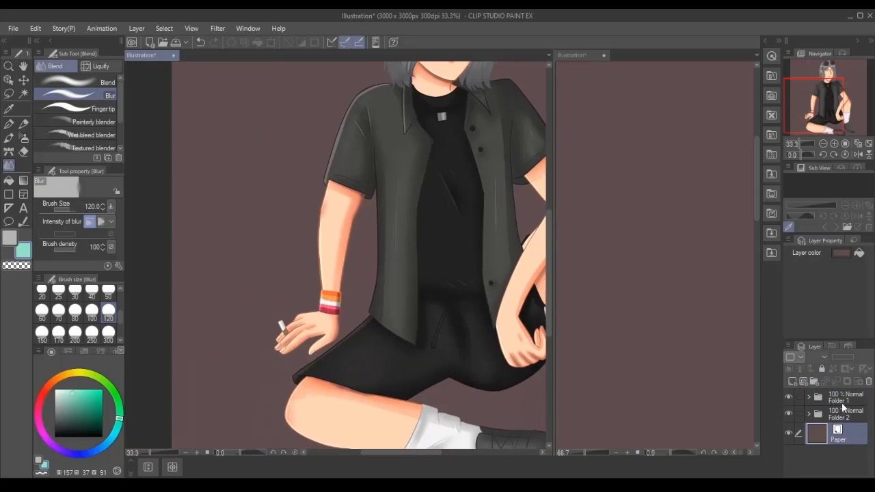
key("ctrl+shift+n")
key("x")
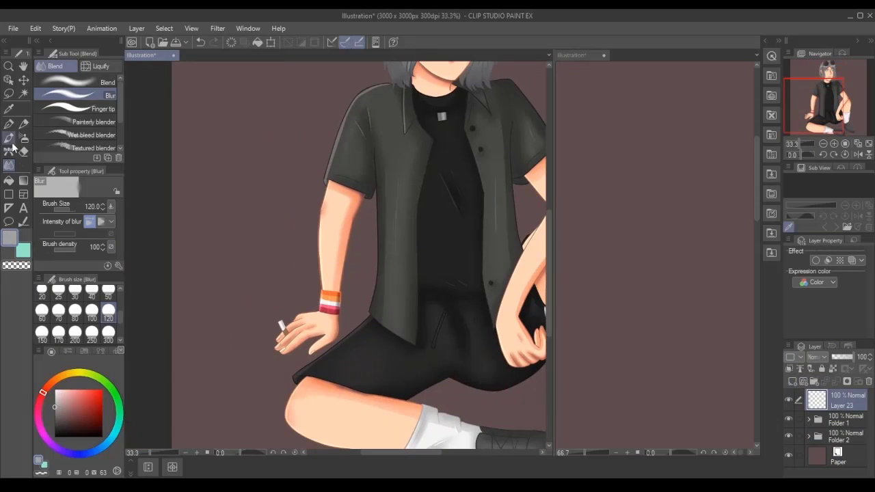
Choose the Smog Brush from the decoration effect brushes and set its size to 800.
left_click(8, 151)
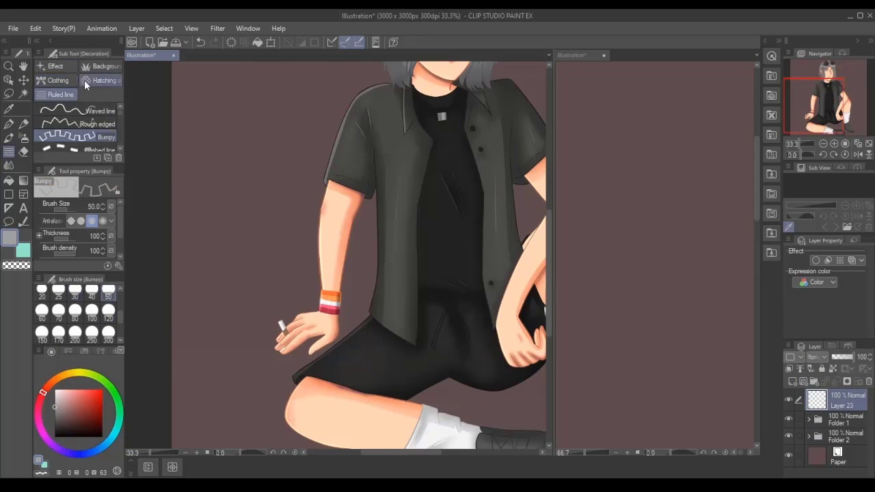
left_click(55, 65)
left_click_drag(120, 110, 121, 139)
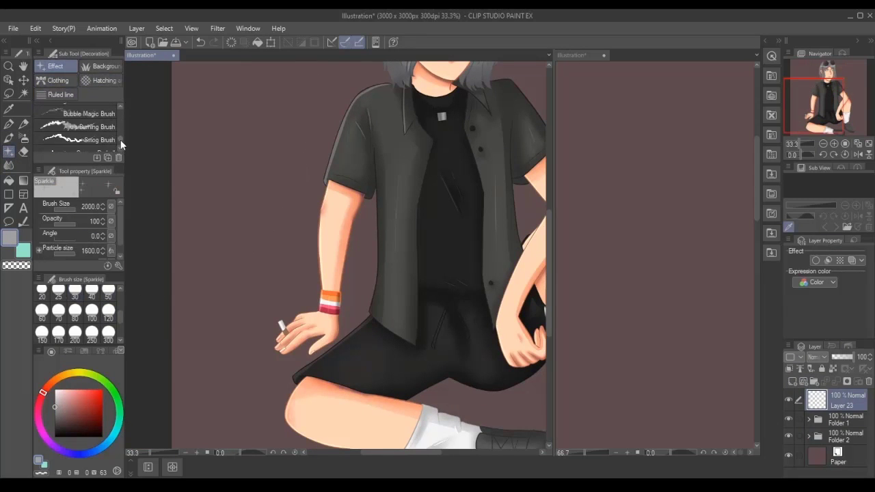
left_click(86, 140)
key("ctrl+z")
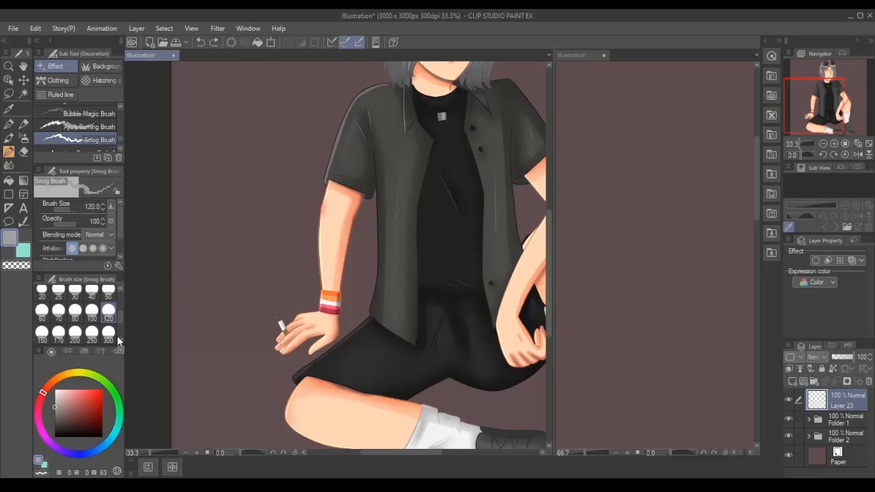
left_click(108, 332)
left_click_drag(119, 318, 120, 324)
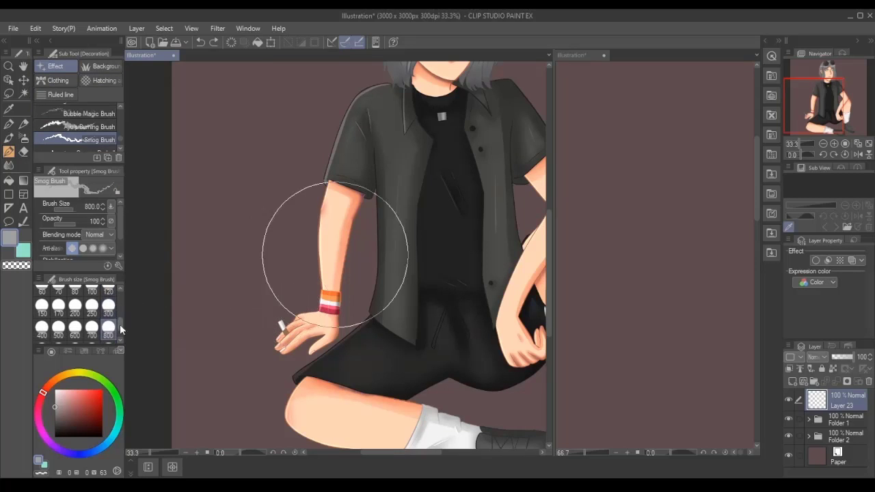
mouse_move(277, 314)
left_mouse_down()
mouse_move(240, 280)
mouse_move(233, 226)
left_mouse_up()
key("ctrl+z")
mouse_move(274, 313)
left_mouse_down()
mouse_move(225, 254)
mouse_move(172, 231)
left_mouse_up()
key("ctrl+z")
Draw a wavy grey smoke trail rising from the cigarette tip to the canvas edge with the Smog Brush at size 600.
left_click(75, 335)
left_click_drag(233, 297, 314, 173)
key("ctrl+z")
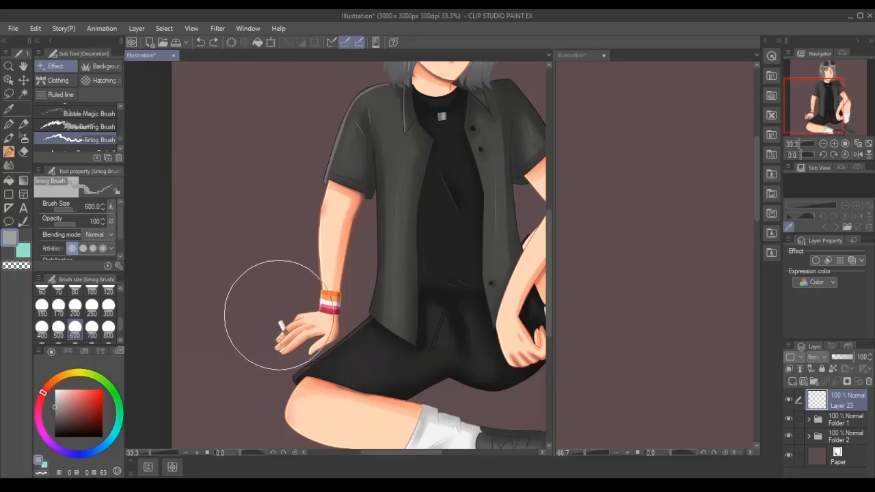
mouse_move(277, 318)
left_mouse_down()
mouse_move(230, 172)
mouse_move(237, 180)
mouse_move(205, 164)
left_mouse_up()
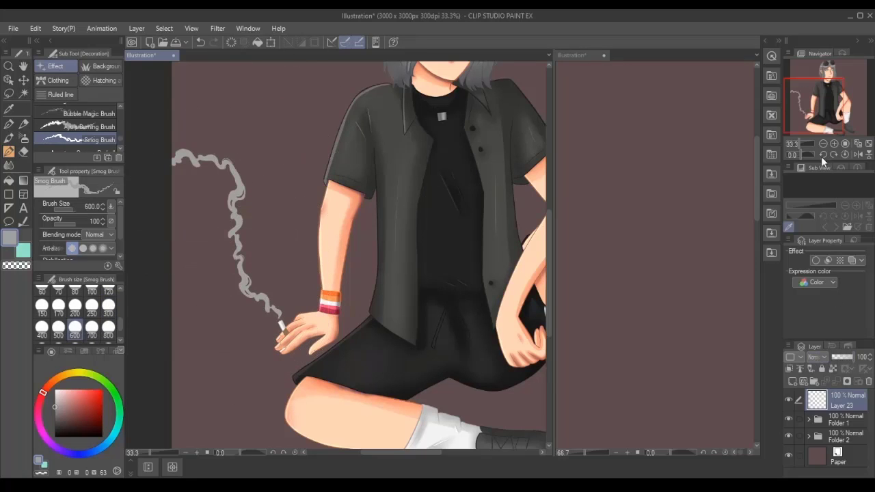
Try Multiply, Lighten, Add and Screen blending on the smoke layer and settle on Overlay.
key("alt+shift+o")
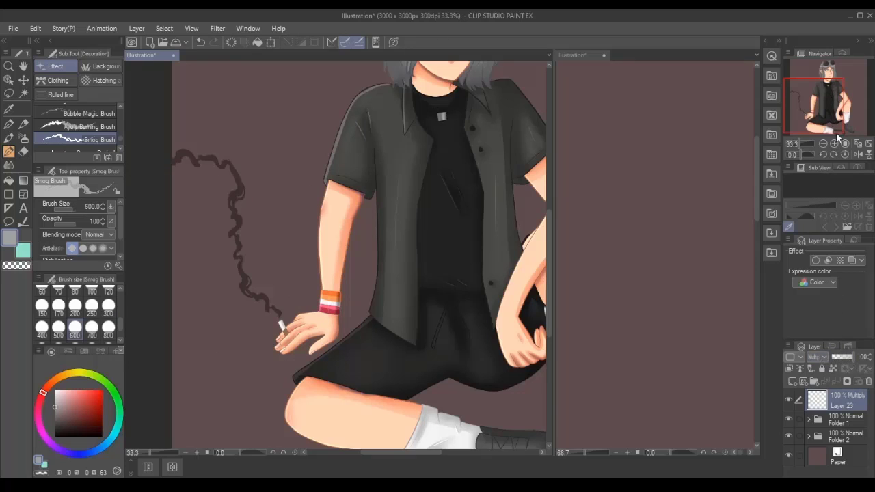
key("alt+shift+k")
key("alt+shift+g")
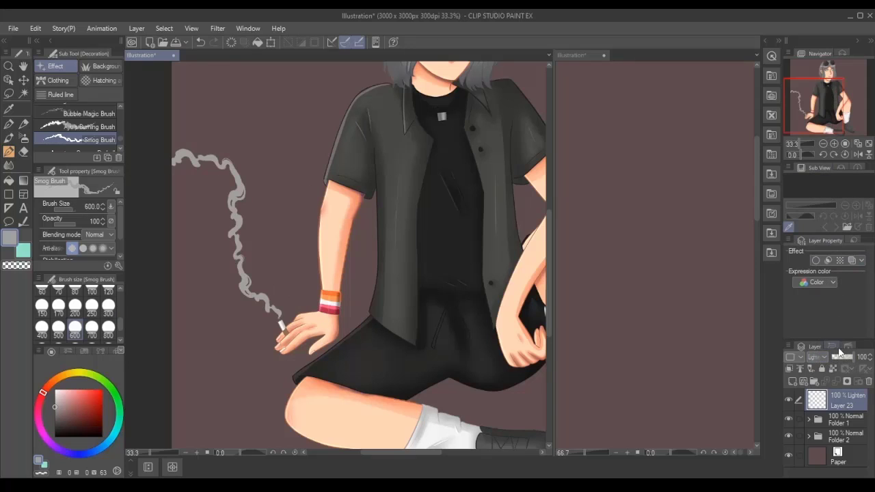
key("alt+shift+w")
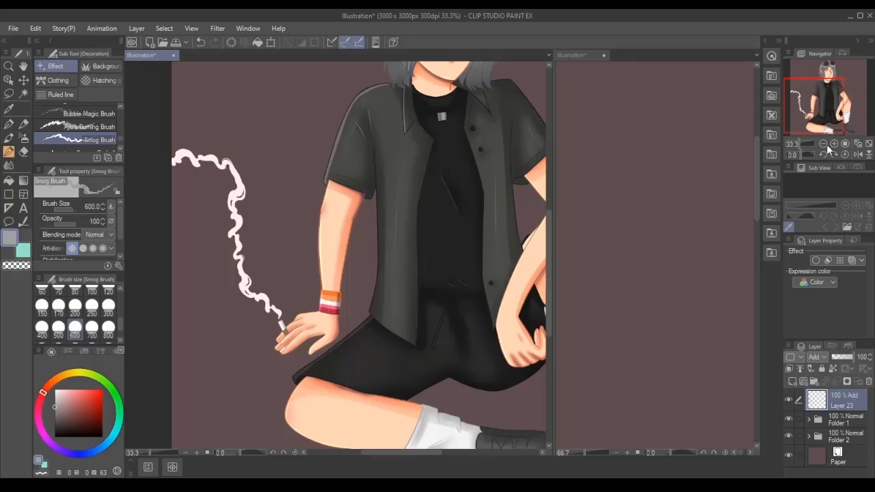
key("alt+shift+s")
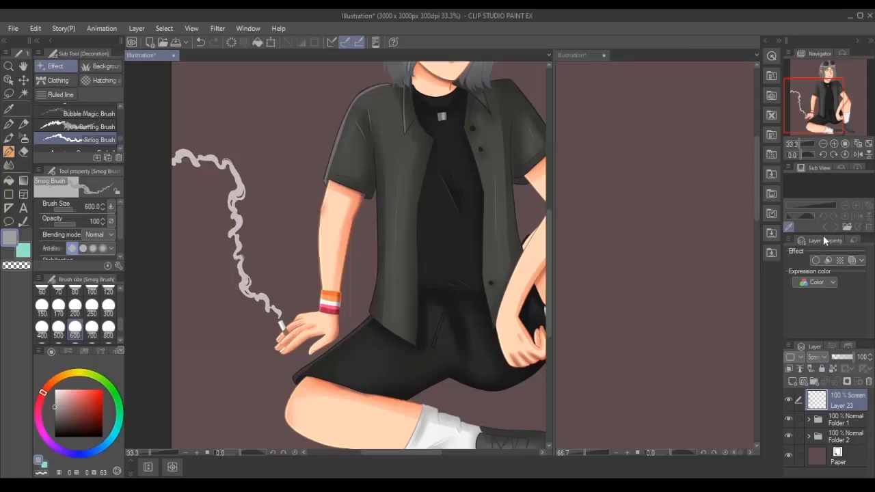
scroll(818, 358, "down", 9)
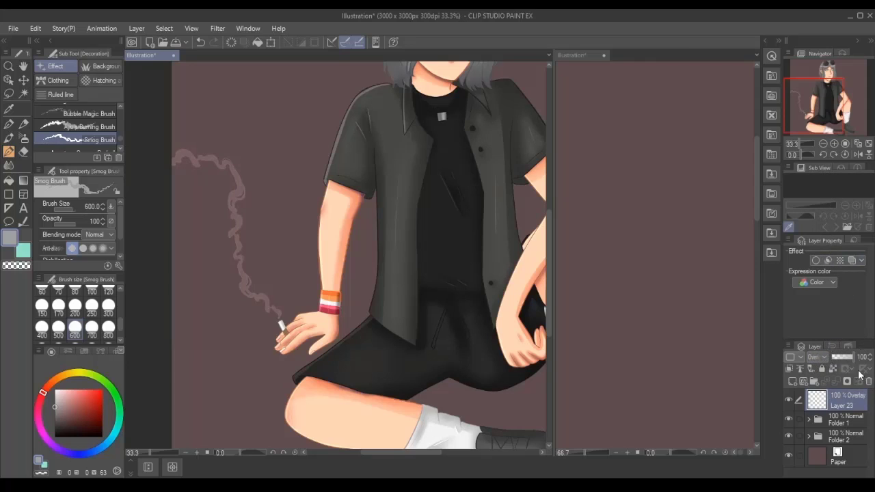
Try a dark grey colour for the Paper layer behind the character.
left_click(853, 453)
key("ctrl+minus")
key("ctrl+minus")
key("ctrl+minus")
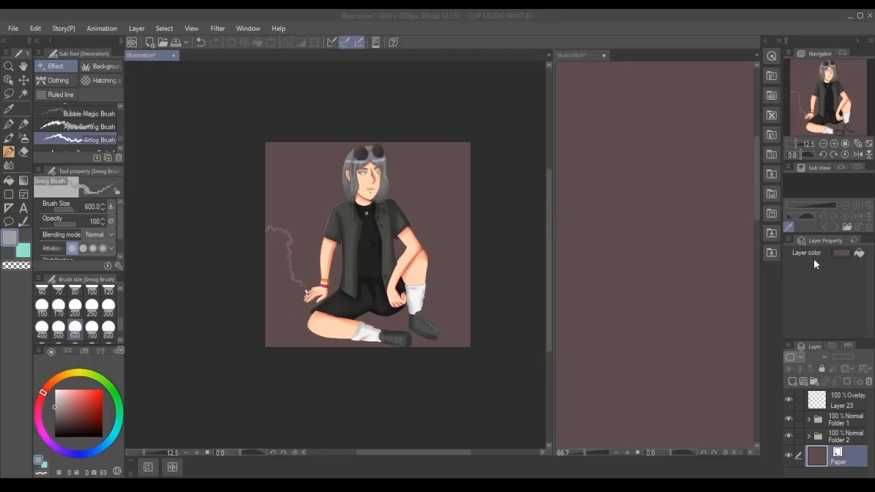
key("Return")
key("ctrl+plus")
key("ctrl+plus")
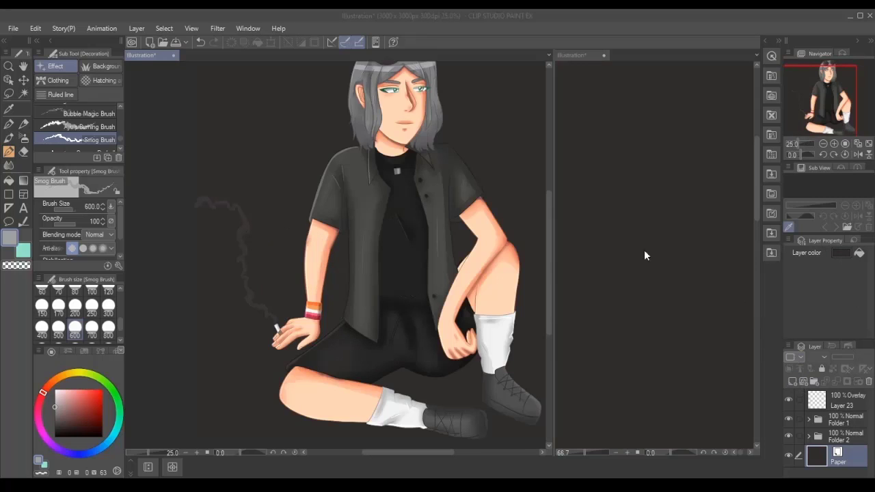
Set the Paper layer's colour to light grey.
key("Return")
key("ctrl+minus")
key("ctrl+minus")
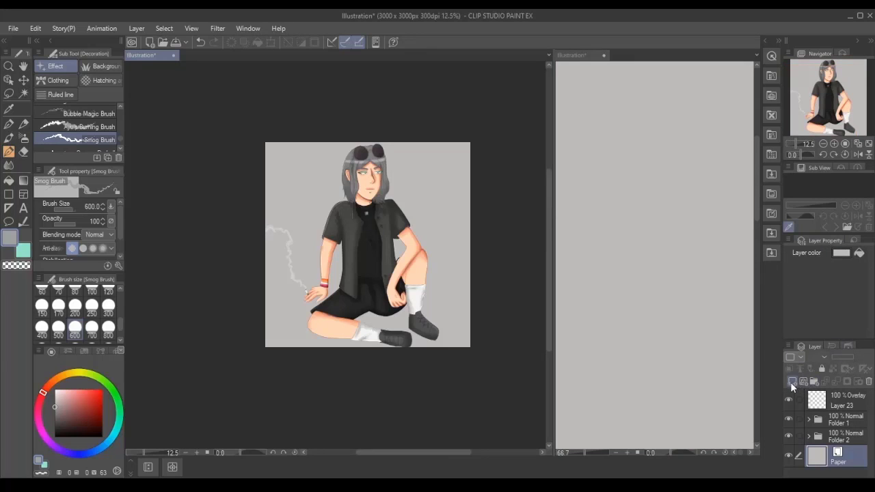
Add a new layer above Paper, hide the smoke layer and auto-select the background around the character, referring to all layers.
left_click(791, 382)
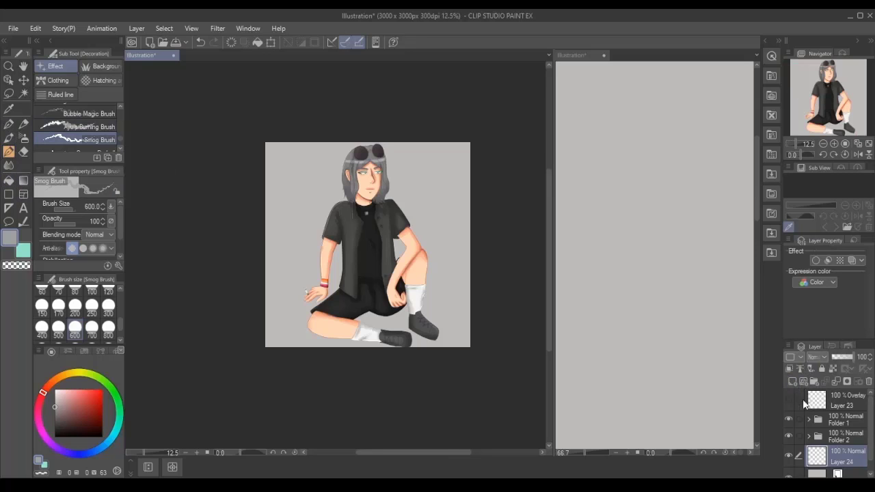
left_click(24, 94)
left_click(101, 103)
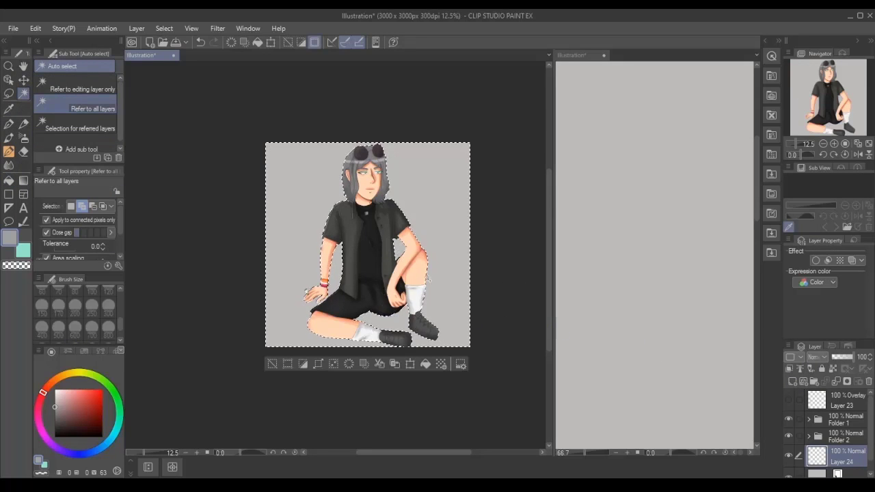
Complete the background selection, fill a slightly enlarged silhouette of the character with white on Layer 24 and clear the selection.
scroll(493, 295, "up", 4)
scroll(533, 307, "up", 6)
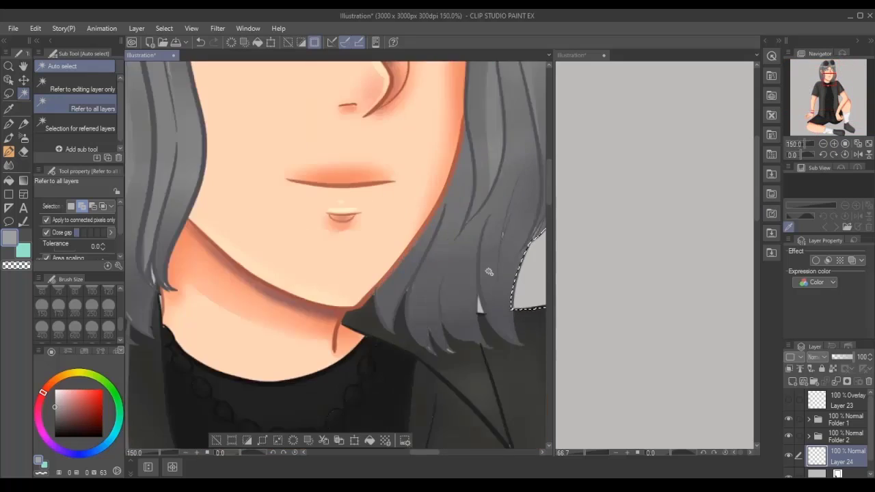
scroll(410, 274, "down", 6)
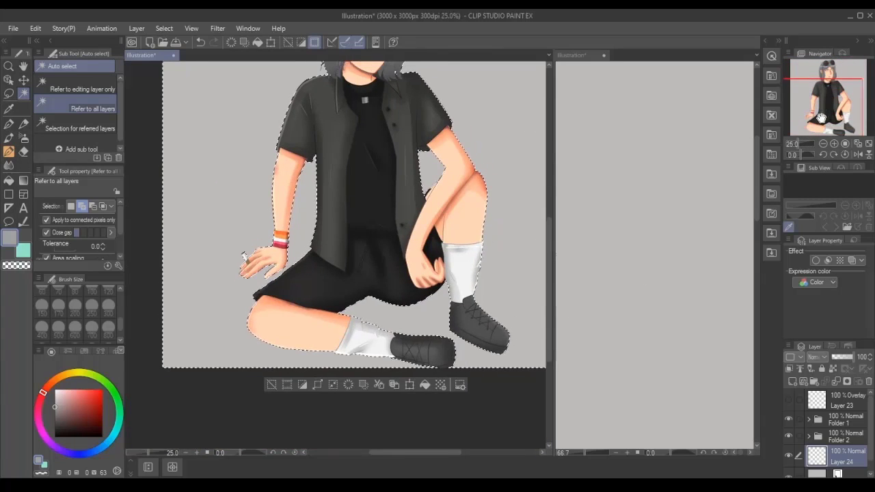
left_click_drag(463, 327, 478, 268)
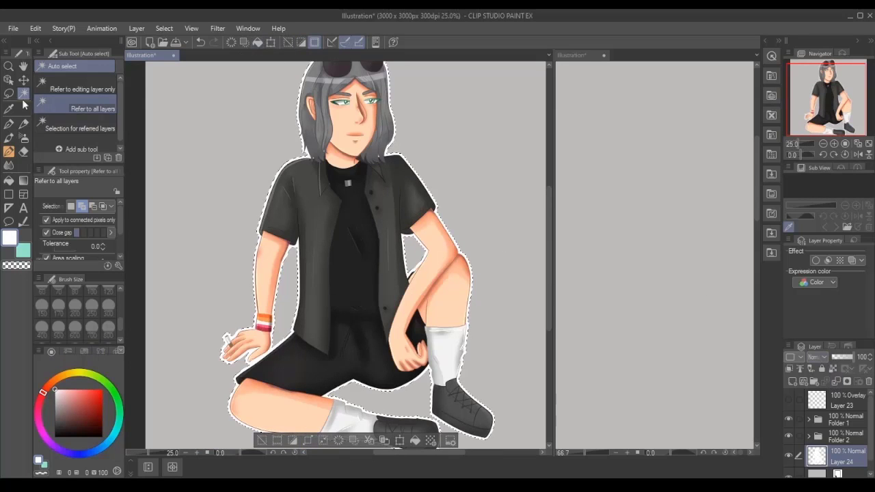
key("m")
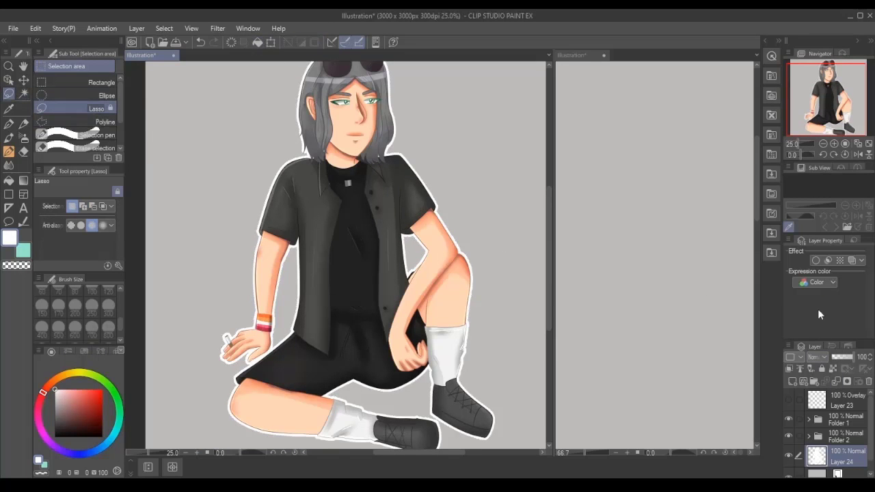
Apply a border effect with edge thickness 3.0 to Layer 24 and set its edge colour to dark teal.
left_click(841, 303)
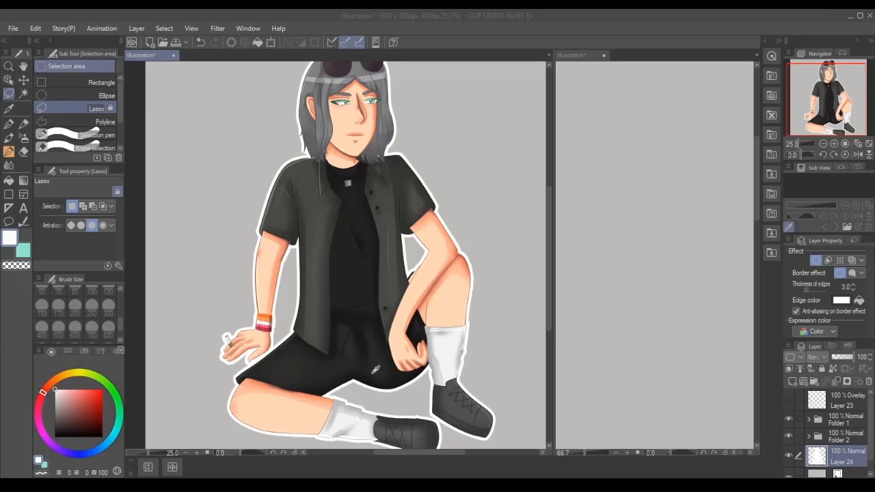
key("Return")
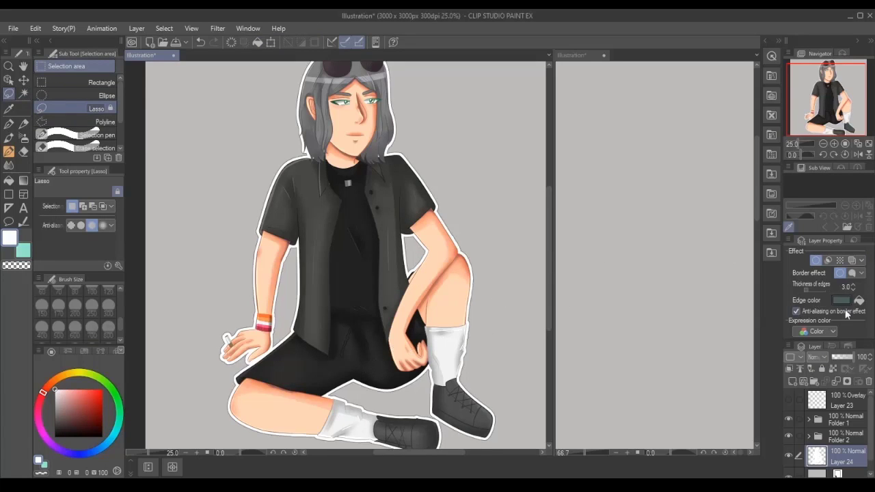
Add a new layer above Paper and draw a large filled brownish-grey rectangle on it behind the character.
key("ctrl+minus")
left_click(793, 382)
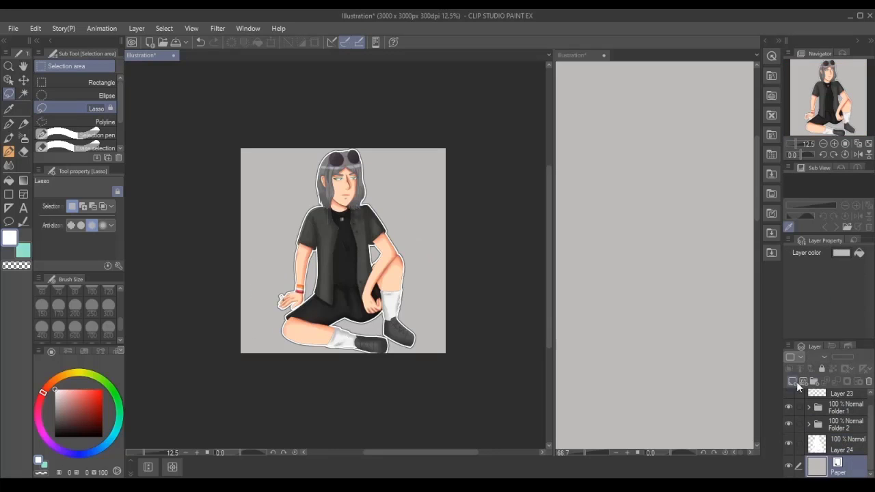
key("ctrl+plus")
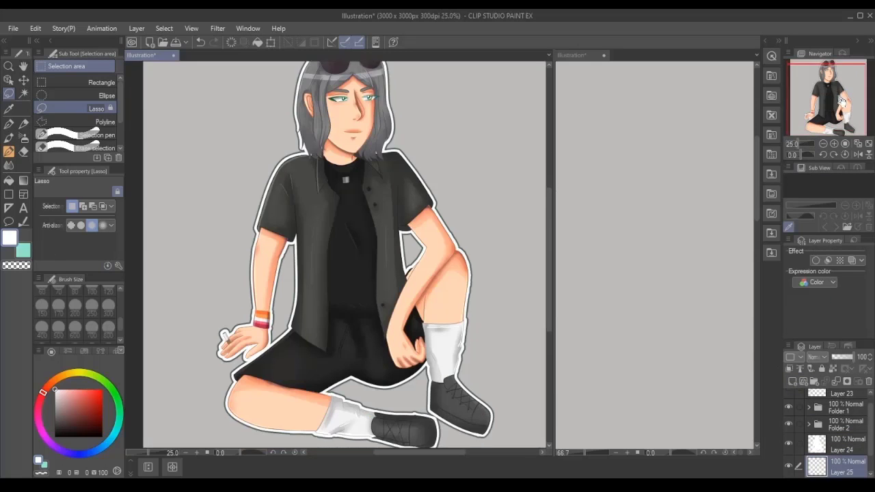
key("ctrl+minus")
left_click(61, 413)
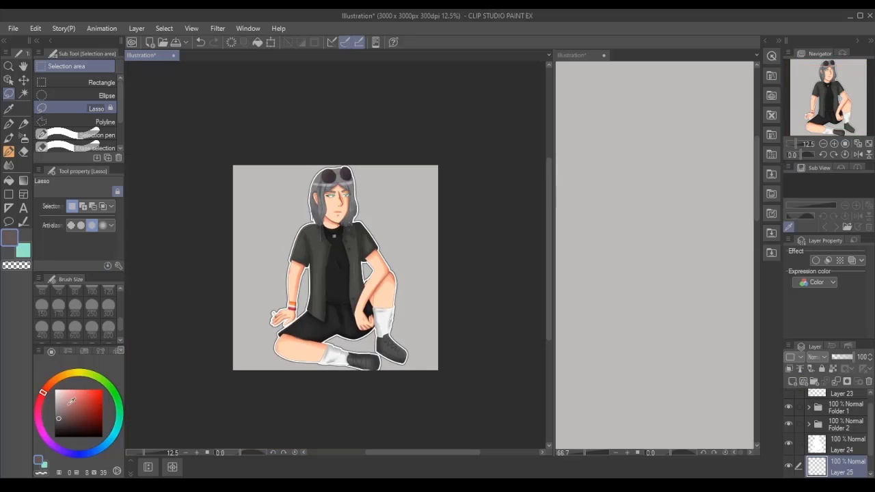
key("u")
mouse_move(238, 176)
left_mouse_down()
mouse_move(322, 273)
mouse_move(422, 363)
mouse_move(367, 288)
mouse_move(423, 345)
left_mouse_up()
key("ctrl+z")
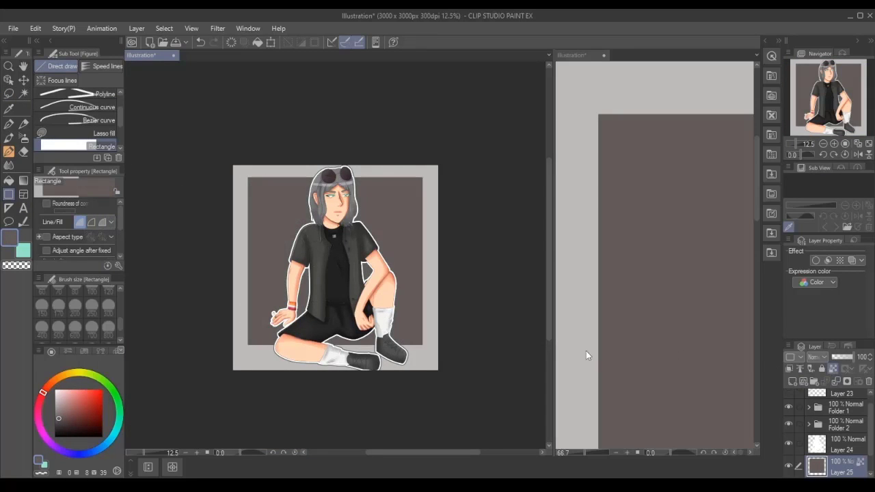
Open the clothing decoration brushes, show the smoke layer again and reselect the rectangle's layer, Layer 25.
left_click(9, 152)
key("ctrl+plus")
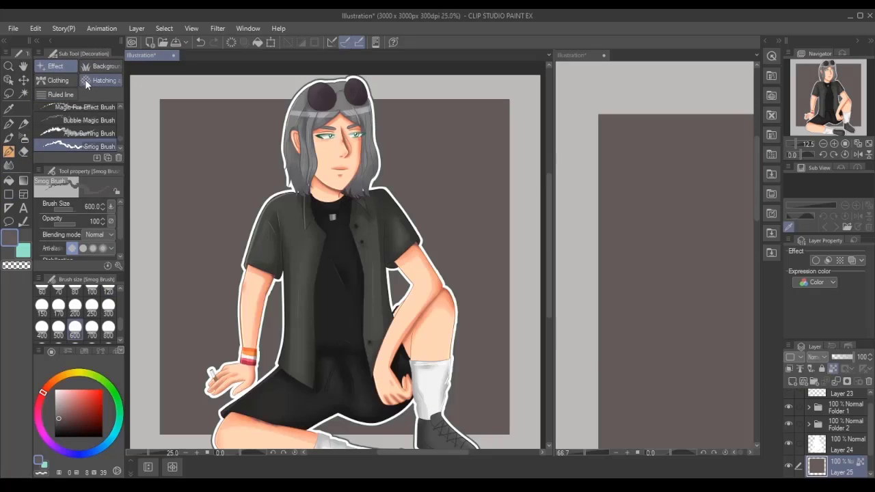
left_click(58, 80)
scroll(872, 419, "up", 1)
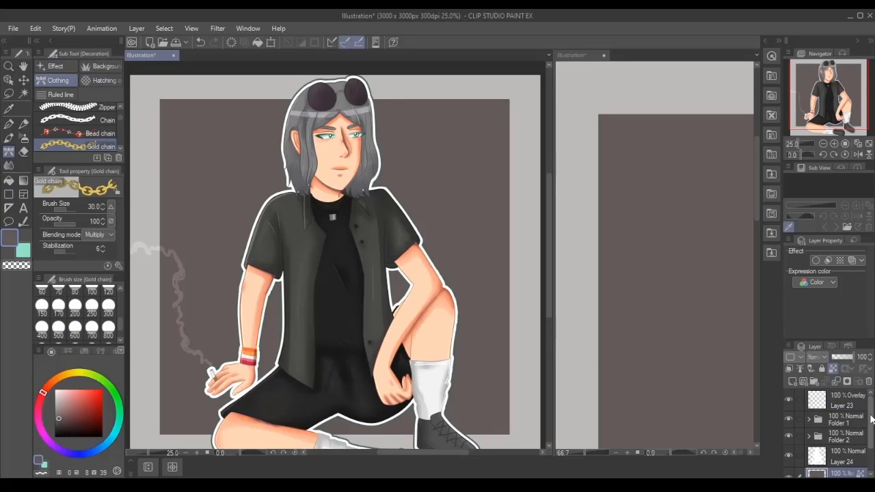
scroll(872, 420, "down", 1)
left_click(844, 422)
left_click(844, 445)
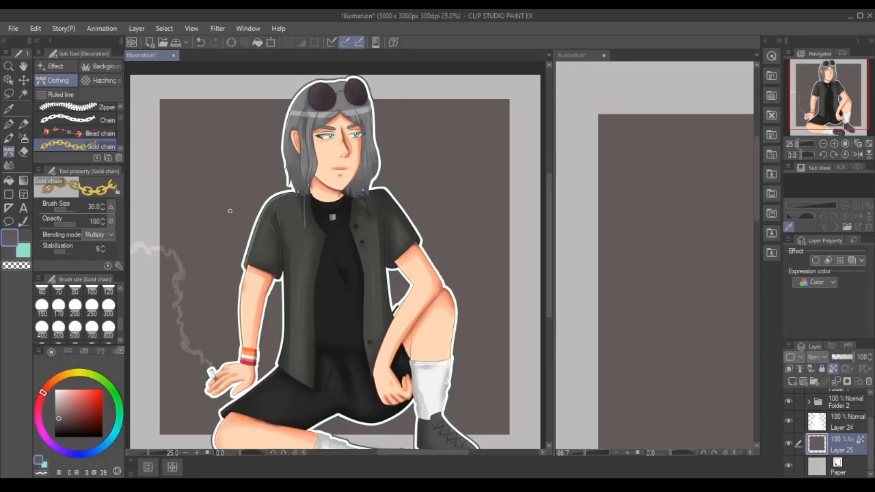
Paint a dark brown check pattern over the background rectangle with the タータンチェックB decoration brush at size 2000.
scroll(119, 119, "down", 3)
scroll(120, 126, "down", 5)
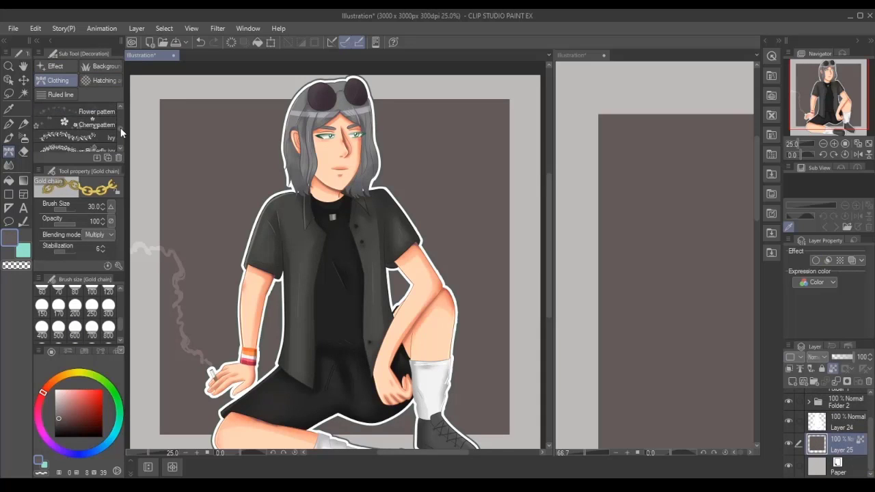
scroll(121, 130, "up", 2)
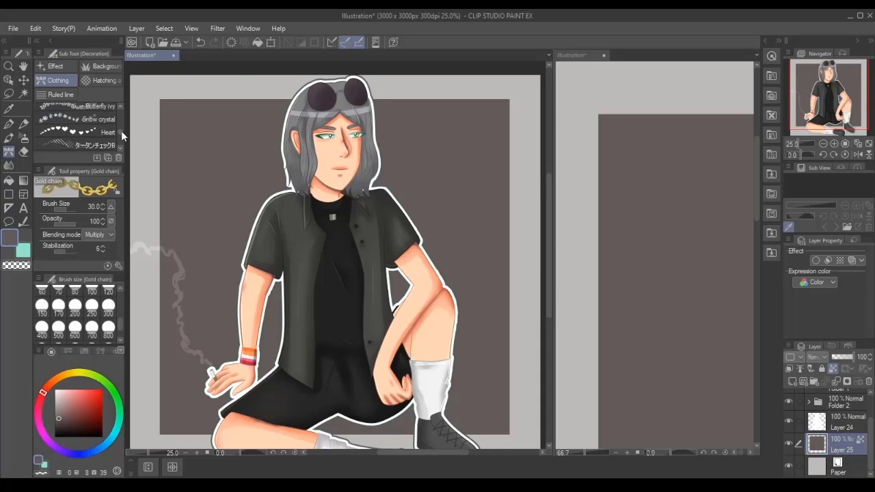
left_click(75, 145)
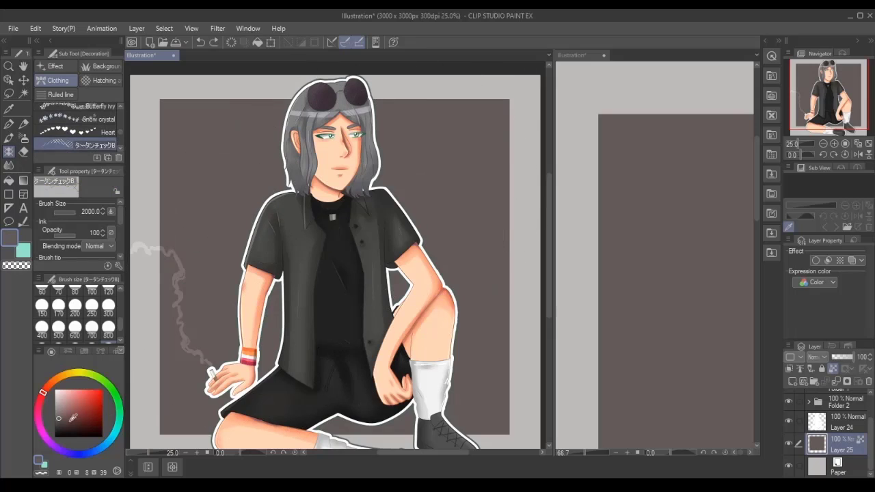
mouse_move(225, 196)
left_mouse_down()
mouse_move(419, 369)
mouse_move(210, 93)
left_mouse_up()
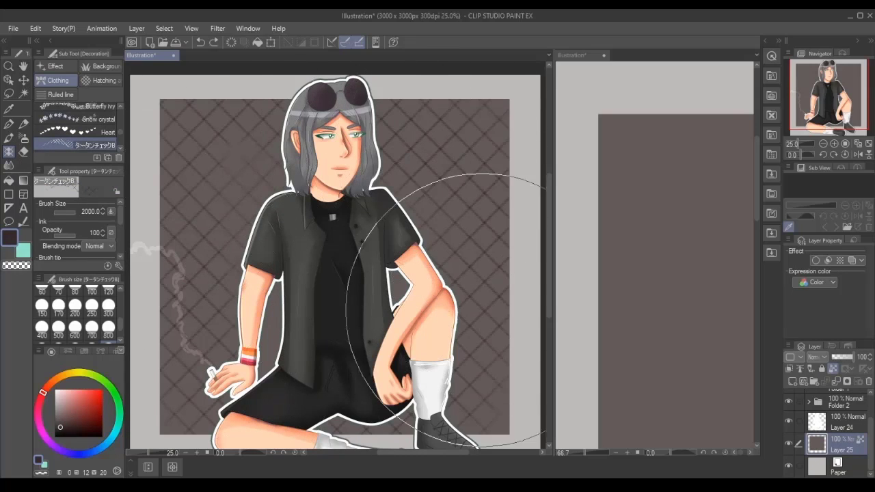
key("ctrl+z")
scroll(122, 315, "down", 1)
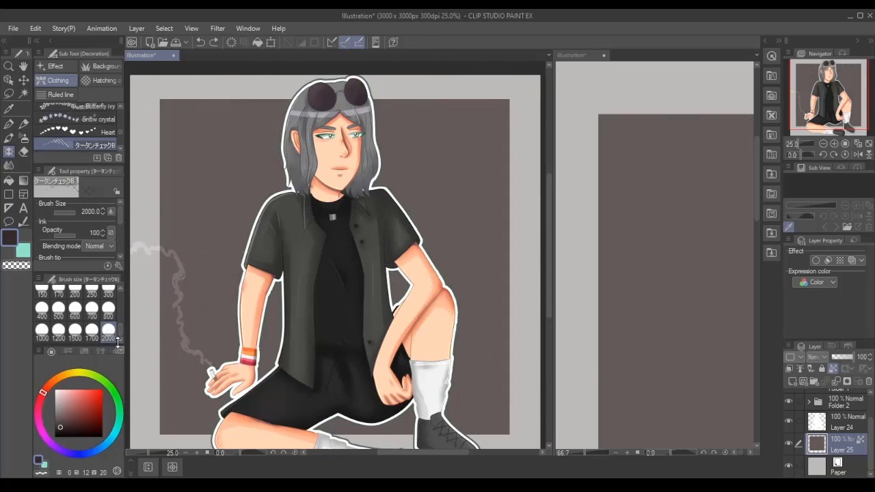
mouse_move(205, 171)
left_mouse_down()
mouse_move(308, 438)
mouse_move(458, 166)
mouse_move(505, 117)
left_mouse_up()
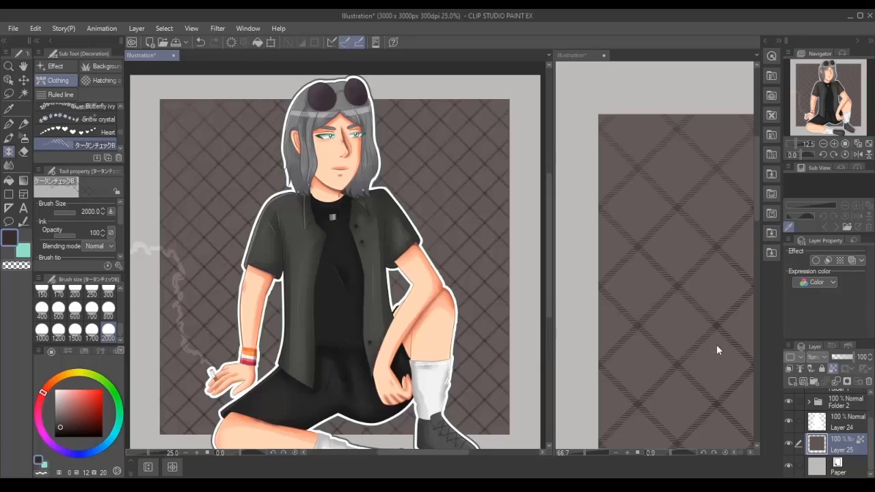
Draw a pale pink rectangle outline with brush size 17 on Layer 25, offset up and to the right of the checked rectangle.
left_click(718, 348)
left_click(830, 97)
left_click(824, 144)
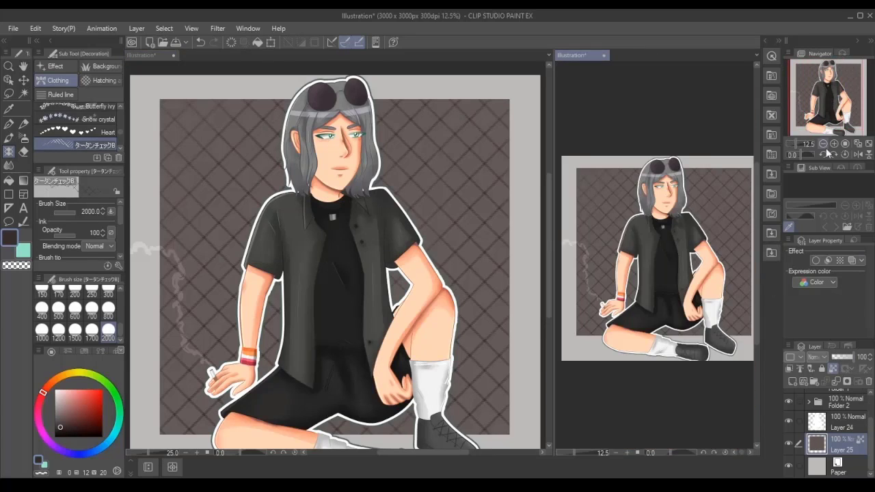
scroll(430, 371, "down", 1)
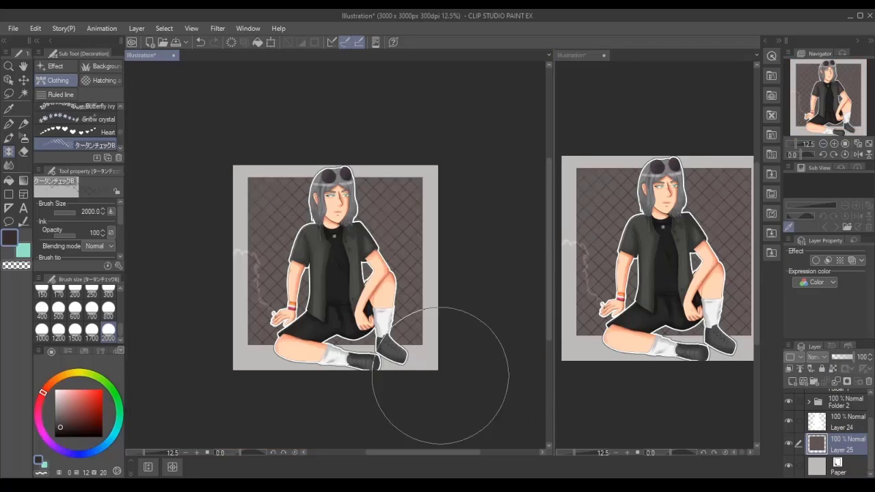
scroll(430, 371, "up", 1)
key("u")
scroll(333, 358, "down", 1)
scroll(333, 273, "up", 1)
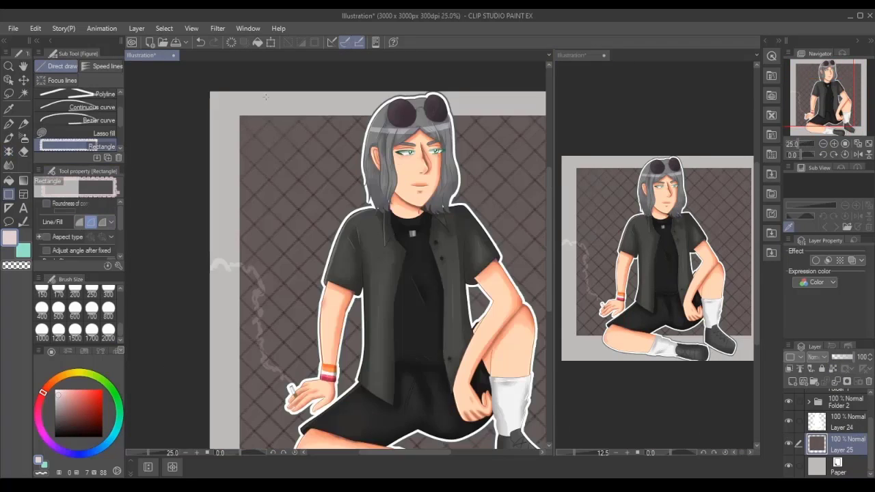
scroll(273, 171, "down", 2)
scroll(118, 236, "down", 3)
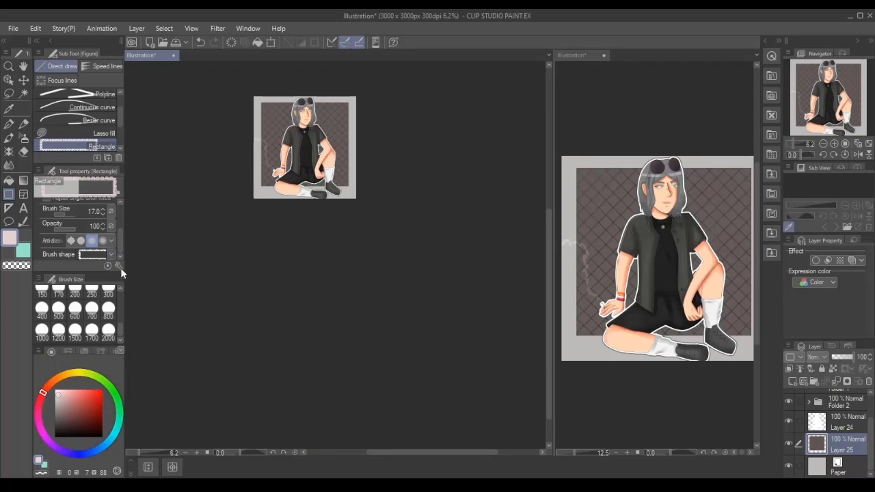
scroll(276, 99, "up", 2)
scroll(171, 122, "down", 1)
left_click_drag(199, 110, 375, 265)
Add a new layer above Layer 23, give it a mint-green border effect with edge thickness 7.0 and ready a white Calligraphy pen.
scroll(831, 431, "up", 3)
left_click(846, 410)
key("ctrl+shift+n")
key("p")
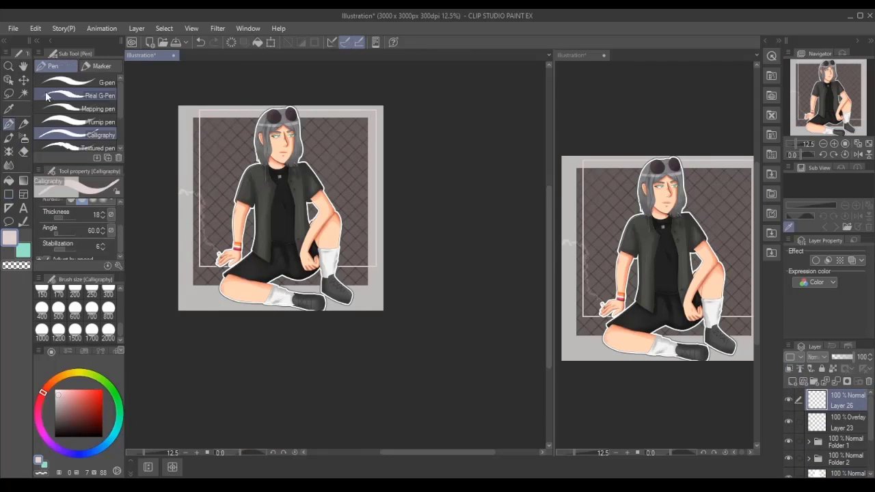
scroll(196, 109, "up", 3)
left_click(56, 391)
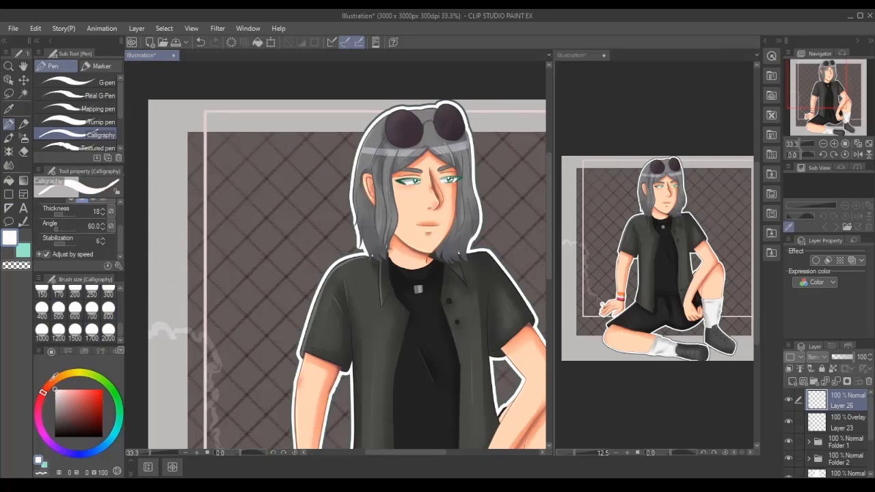
key("x")
left_click(815, 261)
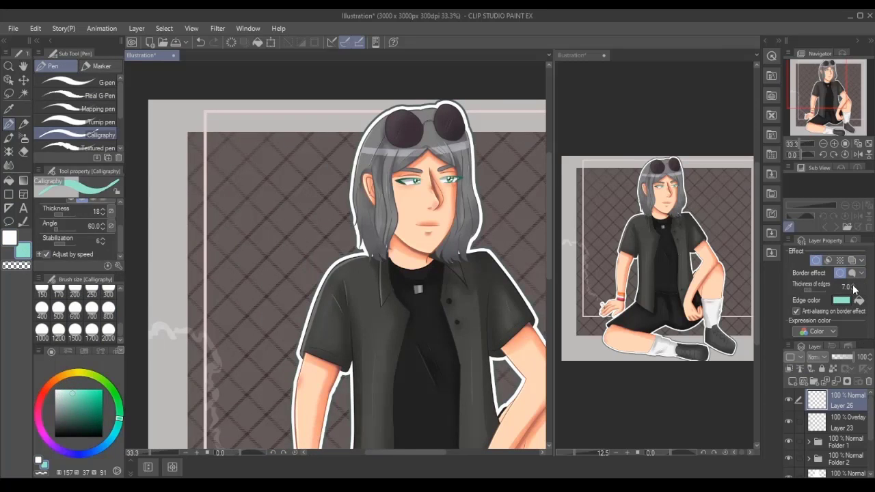
key("x")
left_click_drag(169, 145, 231, 194)
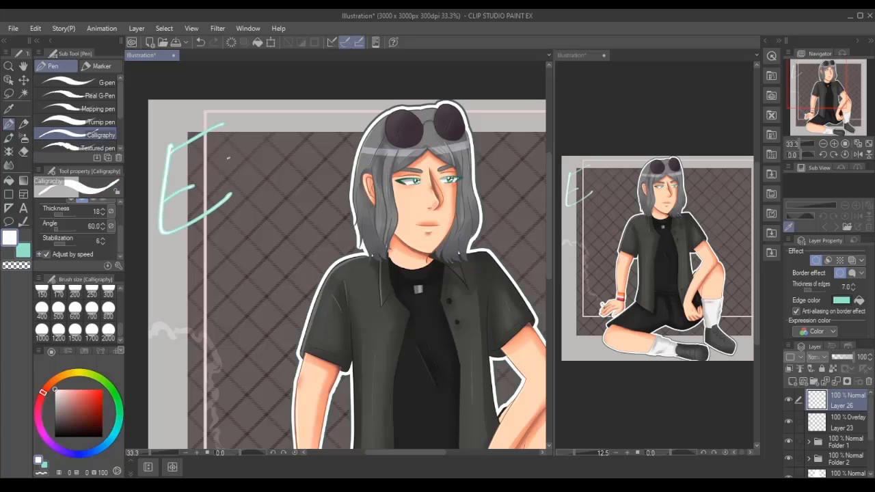
left_click_drag(233, 136, 228, 201)
mouse_move(257, 170)
left_mouse_down()
mouse_move(262, 197)
mouse_move(293, 144)
mouse_move(302, 188)
left_mouse_up()
mouse_move(281, 173)
left_mouse_down()
mouse_move(303, 166)
mouse_move(296, 164)
mouse_move(301, 178)
mouse_move(331, 164)
left_mouse_up()
key("ctrl+z")
key("ctrl+z")
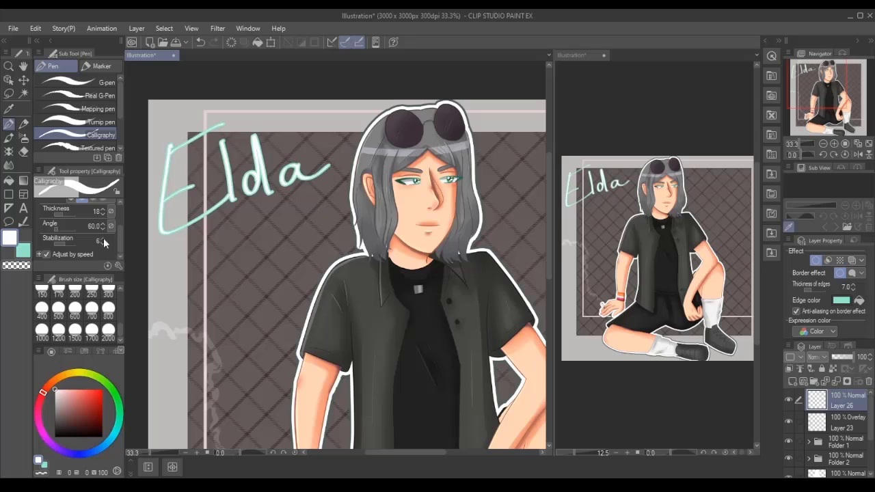
key("Delete")
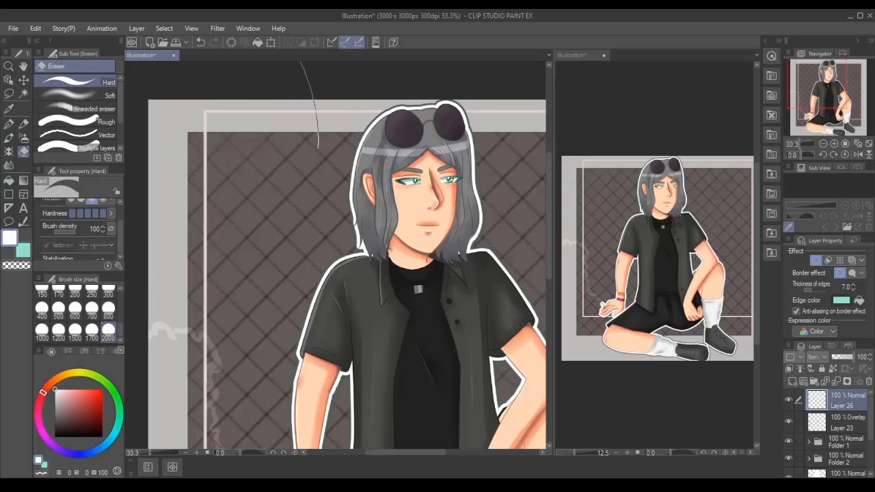
Hand-letter the character's name in white with the Calligraphy pen at size 30 in the canvas's upper-left corner and underline it.
left_click(23, 123)
key("p")
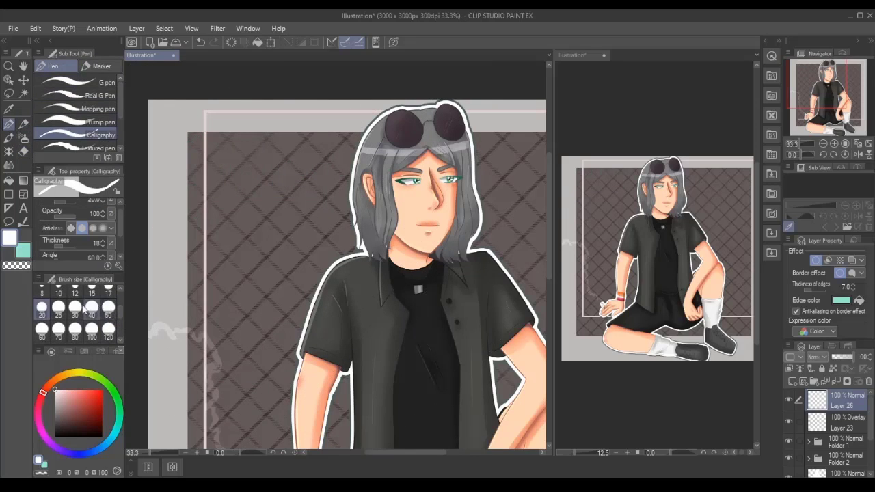
left_click_drag(161, 134, 215, 197)
left_click_drag(166, 177, 186, 171)
mouse_move(204, 126)
left_mouse_down()
mouse_move(200, 186)
mouse_move(213, 206)
left_mouse_up()
left_click_drag(229, 124, 223, 204)
left_click_drag(236, 154, 234, 201)
left_click_drag(253, 159, 268, 193)
left_click_drag(167, 240, 320, 167)
Draw the artist's signature in white with the Calligraphy pen in the canvas's lower-right corner.
scroll(335, 260, "right", 2)
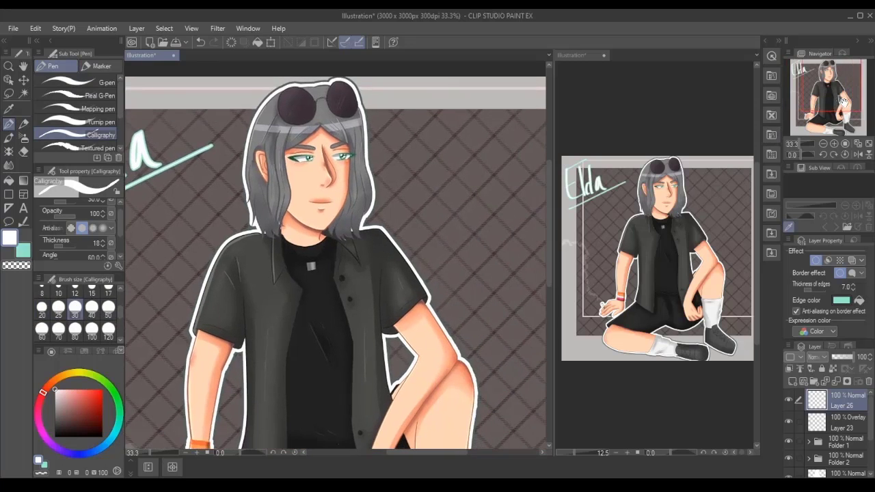
scroll(335, 260, "down", 2)
scroll(335, 260, "down", 3)
scroll(459, 390, "up", 2)
left_click_drag(459, 391, 510, 342)
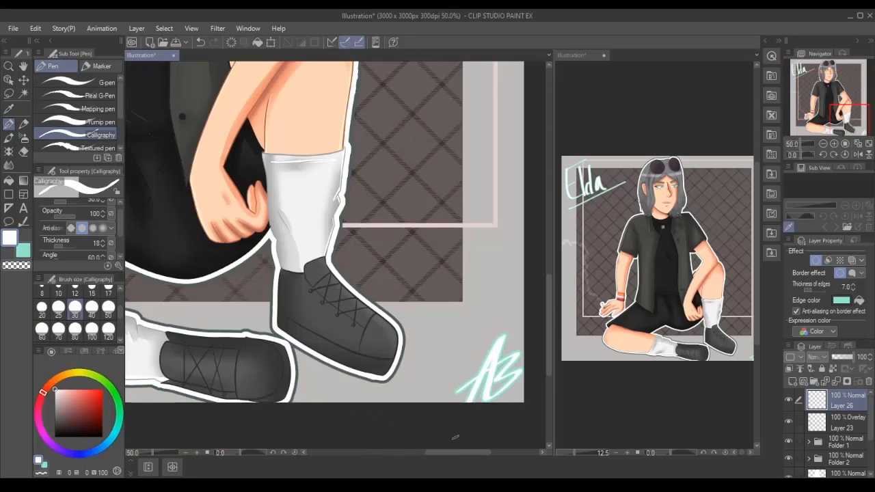
scroll(472, 369, "up", 2)
scroll(471, 369, "down", 2)
scroll(445, 369, "up", 1)
mouse_move(391, 333)
left_mouse_down()
mouse_move(410, 380)
mouse_move(452, 271)
left_mouse_up()
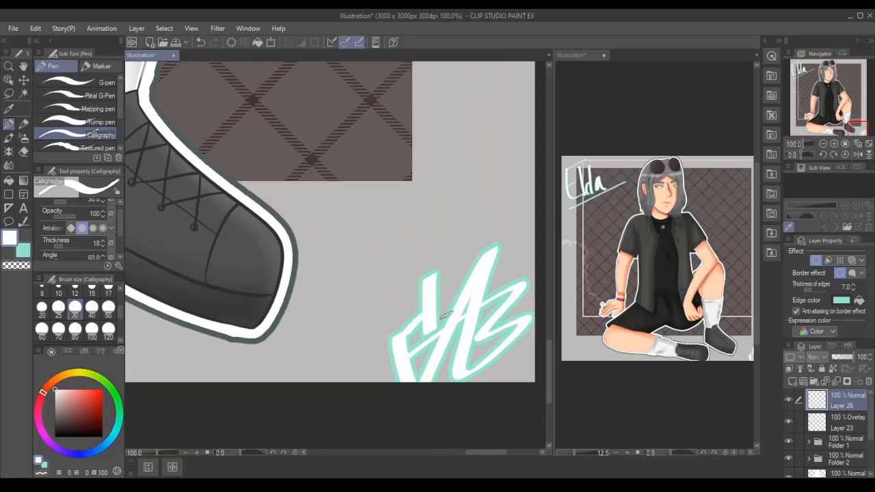
left_click_drag(435, 333, 465, 246)
Draw a large white four-pointed sparkle outline on the checked background to the right of the character's head.
scroll(451, 274, "down", 2)
scroll(855, 99, "down", 1)
scroll(855, 99, "down", 1)
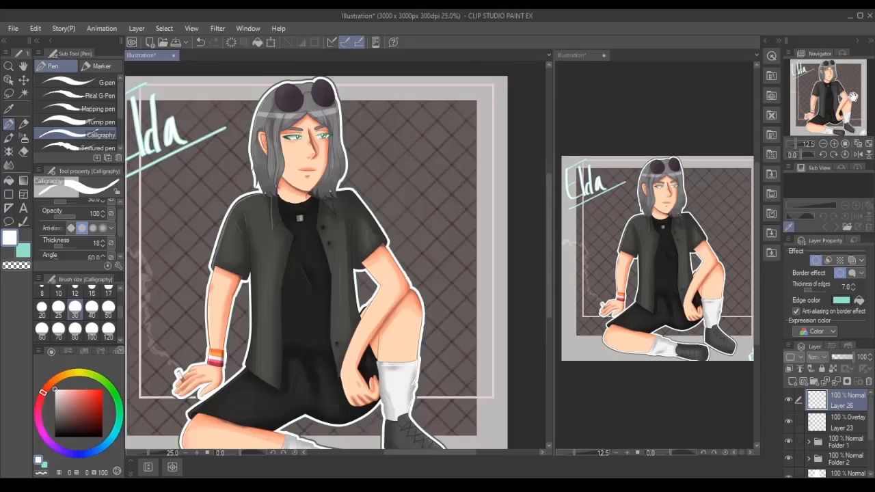
scroll(381, 184, "up", 2)
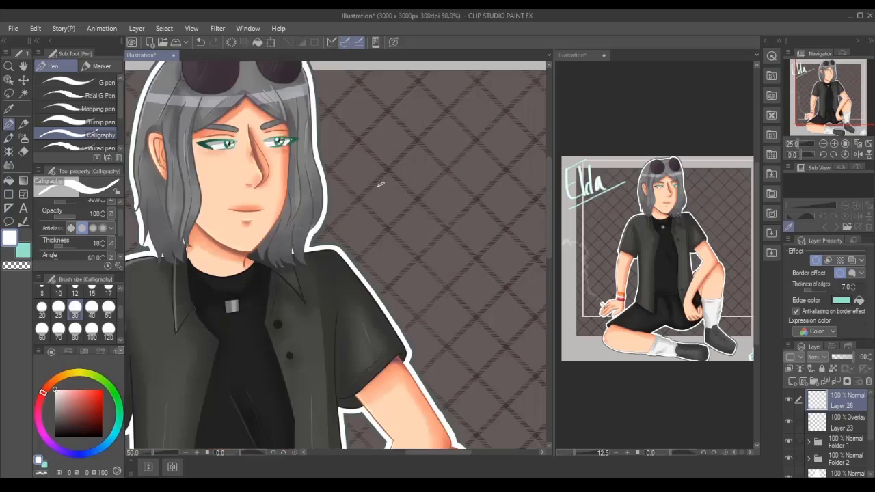
scroll(386, 177, "down", 3)
scroll(386, 177, "up", 1)
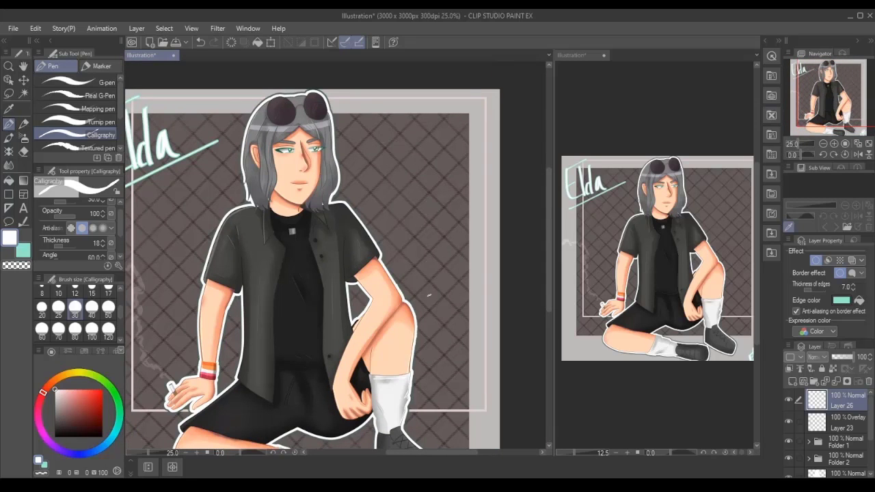
left_click_drag(404, 125, 424, 160)
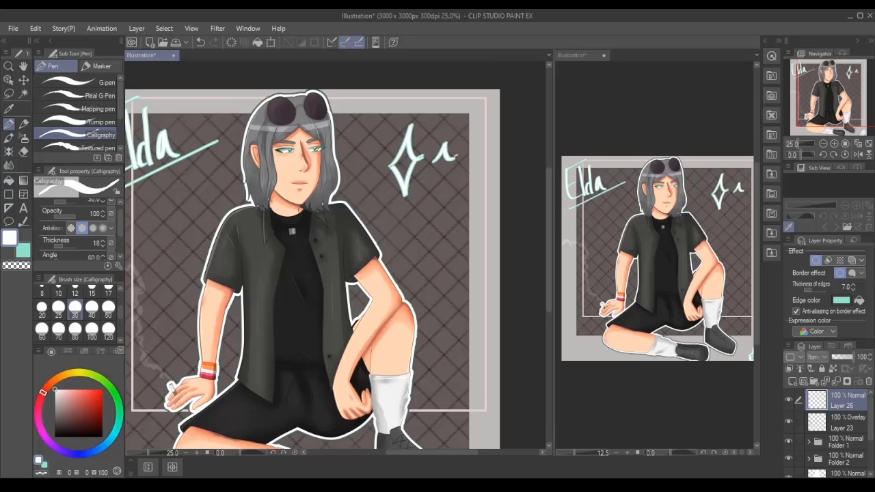
Draw two smaller four-pointed sparkles on either side of the large one with the Calligraphy pen at size 17.
left_click(108, 291)
scroll(420, 141, "up", 2)
left_click_drag(443, 113, 423, 152)
left_click_drag(438, 114, 462, 148)
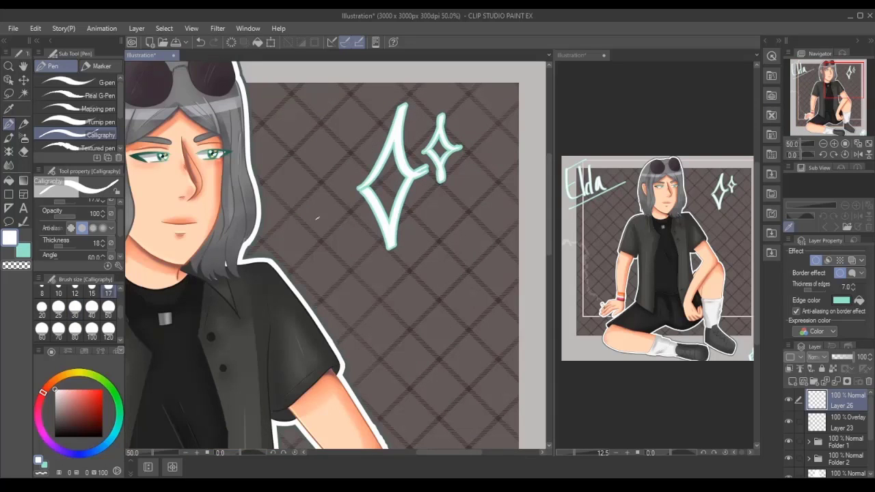
left_click_drag(313, 225, 341, 192)
left_click_drag(325, 240, 356, 212)
scroll(331, 239, "down", 4)
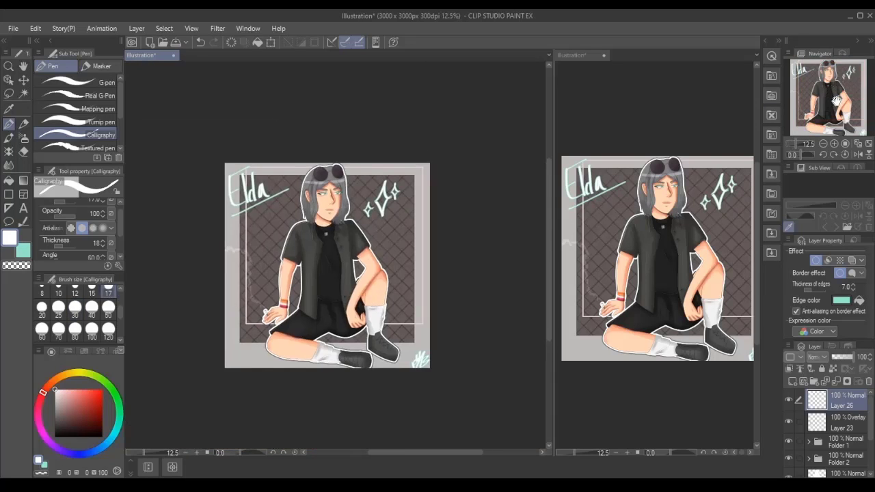
scroll(841, 110, "up", 1)
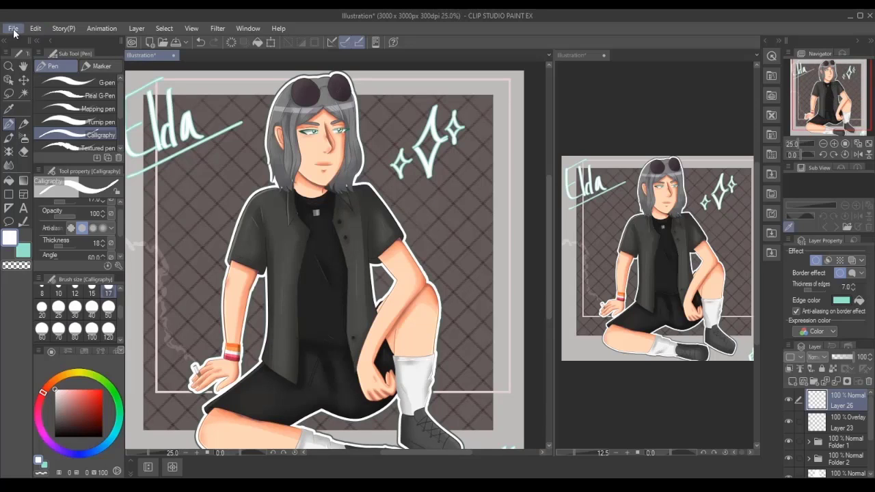